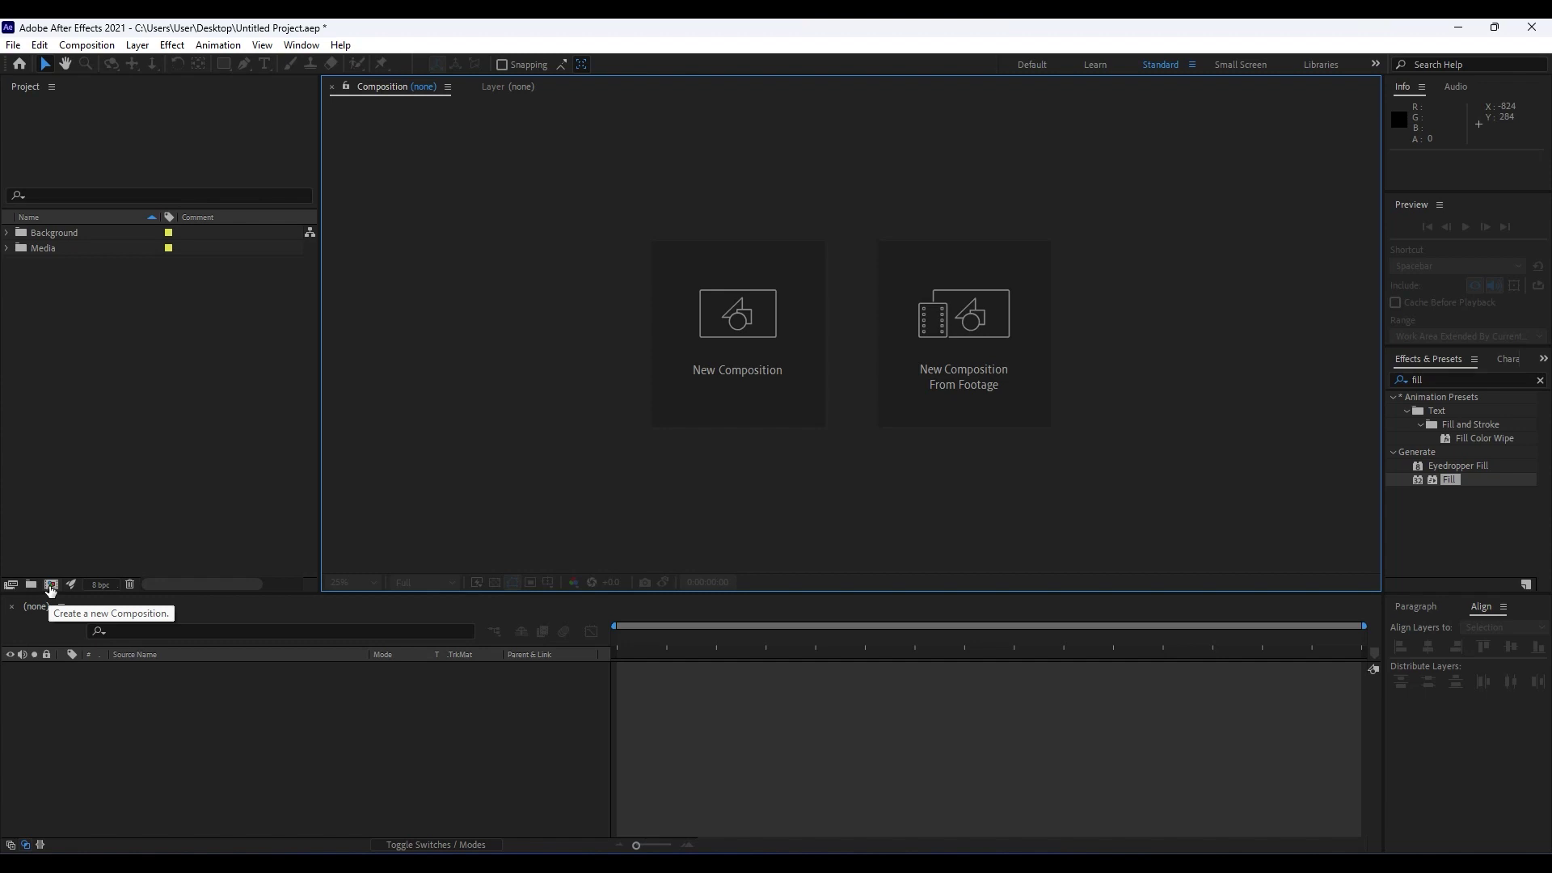
Create a 650 × 650 px, 15-second composition named Media 01.
{"action": "left_click", "coordinate": [51, 585]}
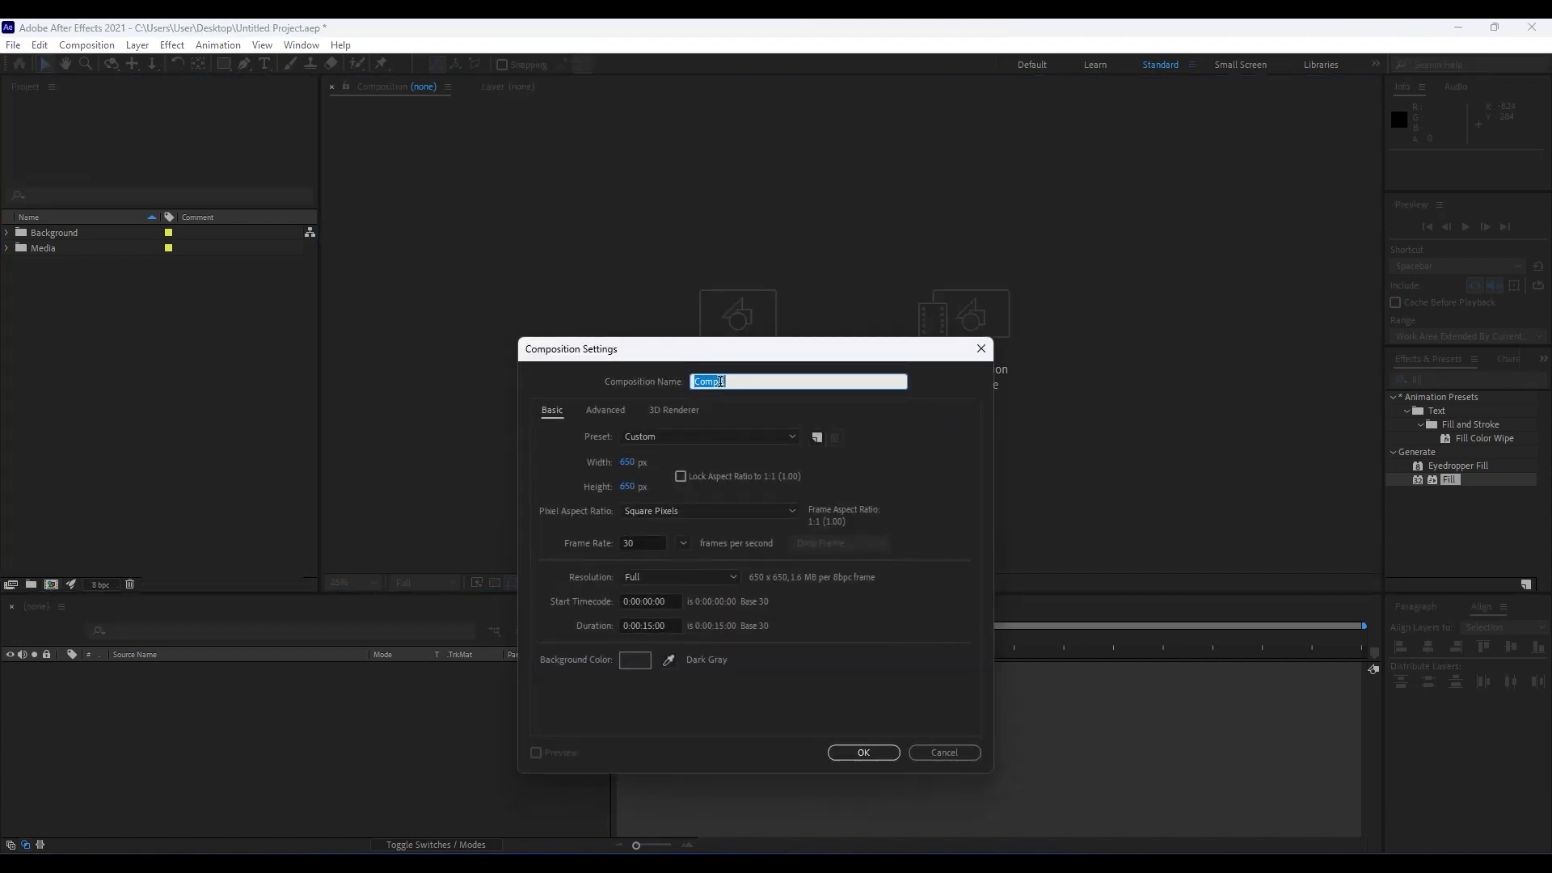
{"action": "type", "text": "Media 01"}
{"action": "left_click_drag", "start_coordinate": [762, 365], "coordinate": [745, 305]}
{"action": "left_click", "coordinate": [845, 691]}
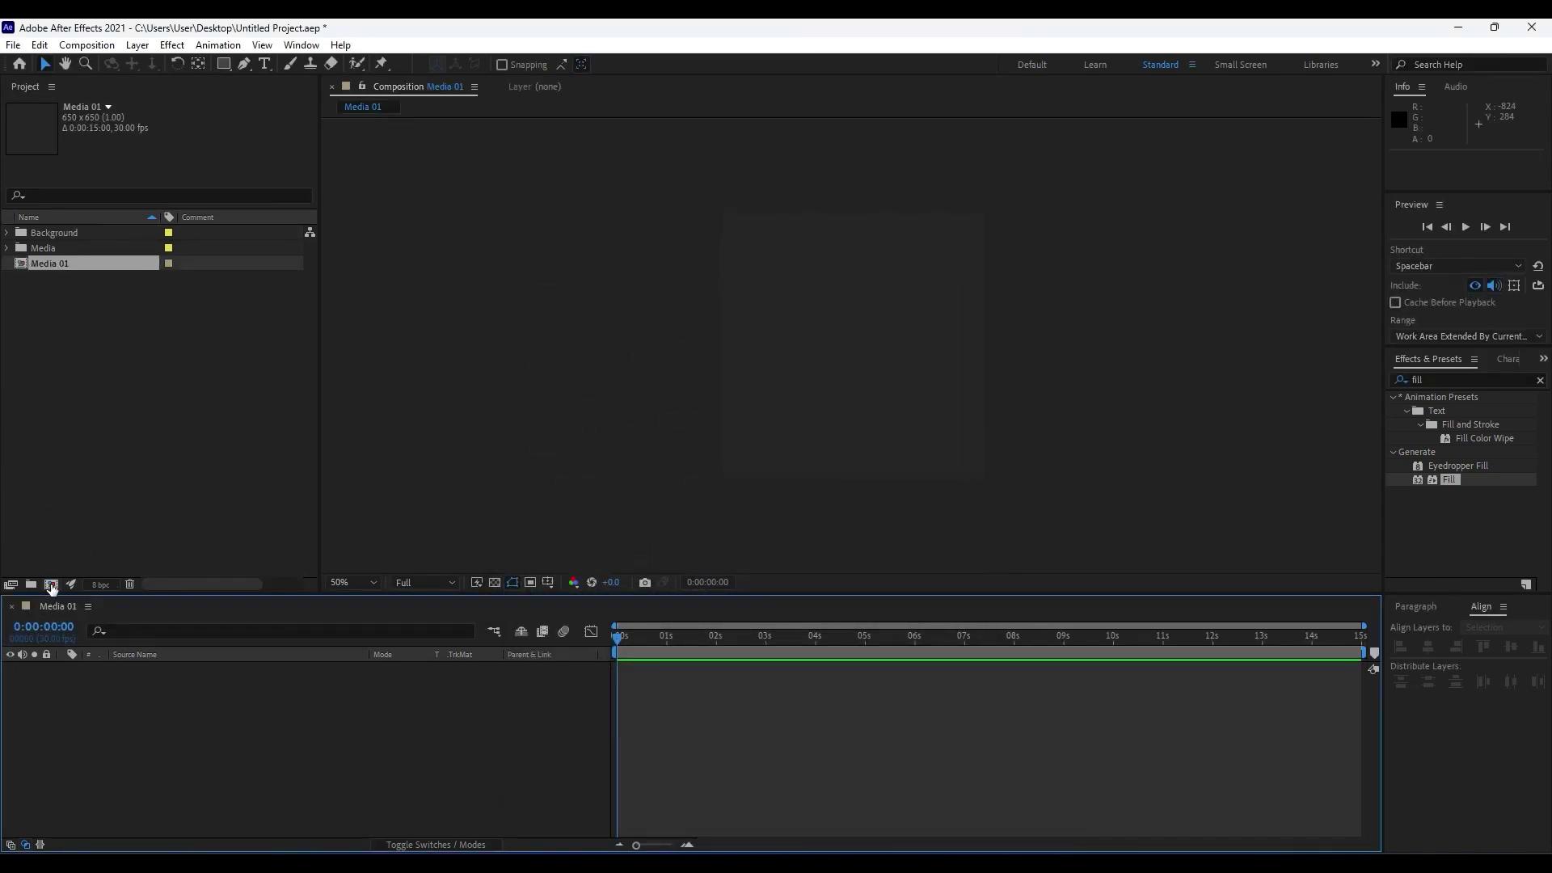
Create another 650 × 650 px, 15-second composition named Image + Elements 01.
{"action": "left_click", "coordinate": [51, 585]}
{"action": "left_click", "coordinate": [661, 415]}
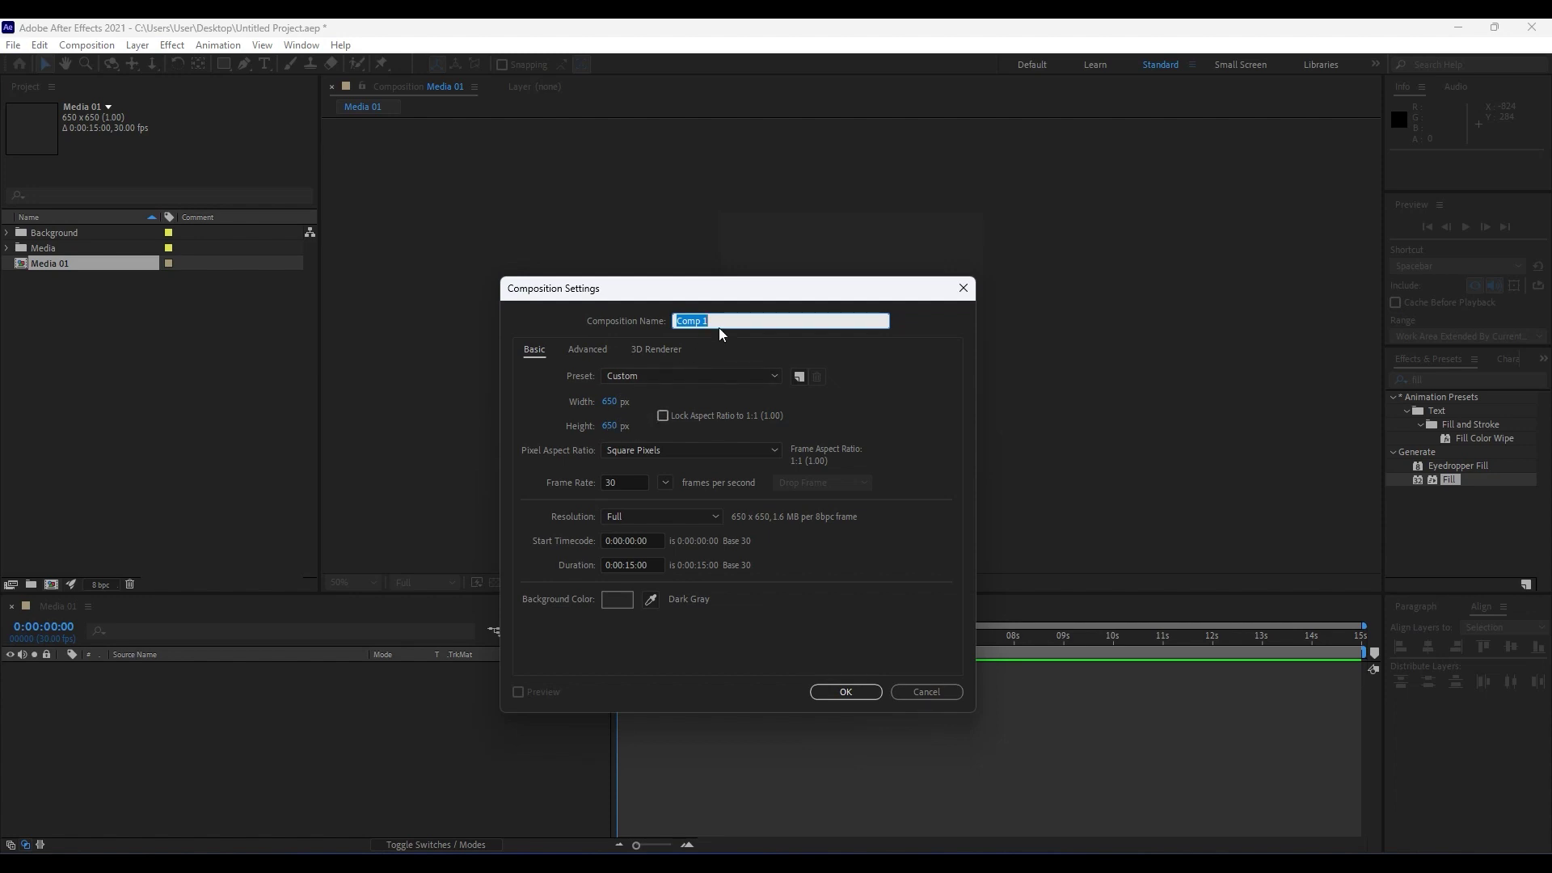
{"action": "type", "text": "laImage + Elements 01"}
{"action": "key", "text": "Return"}
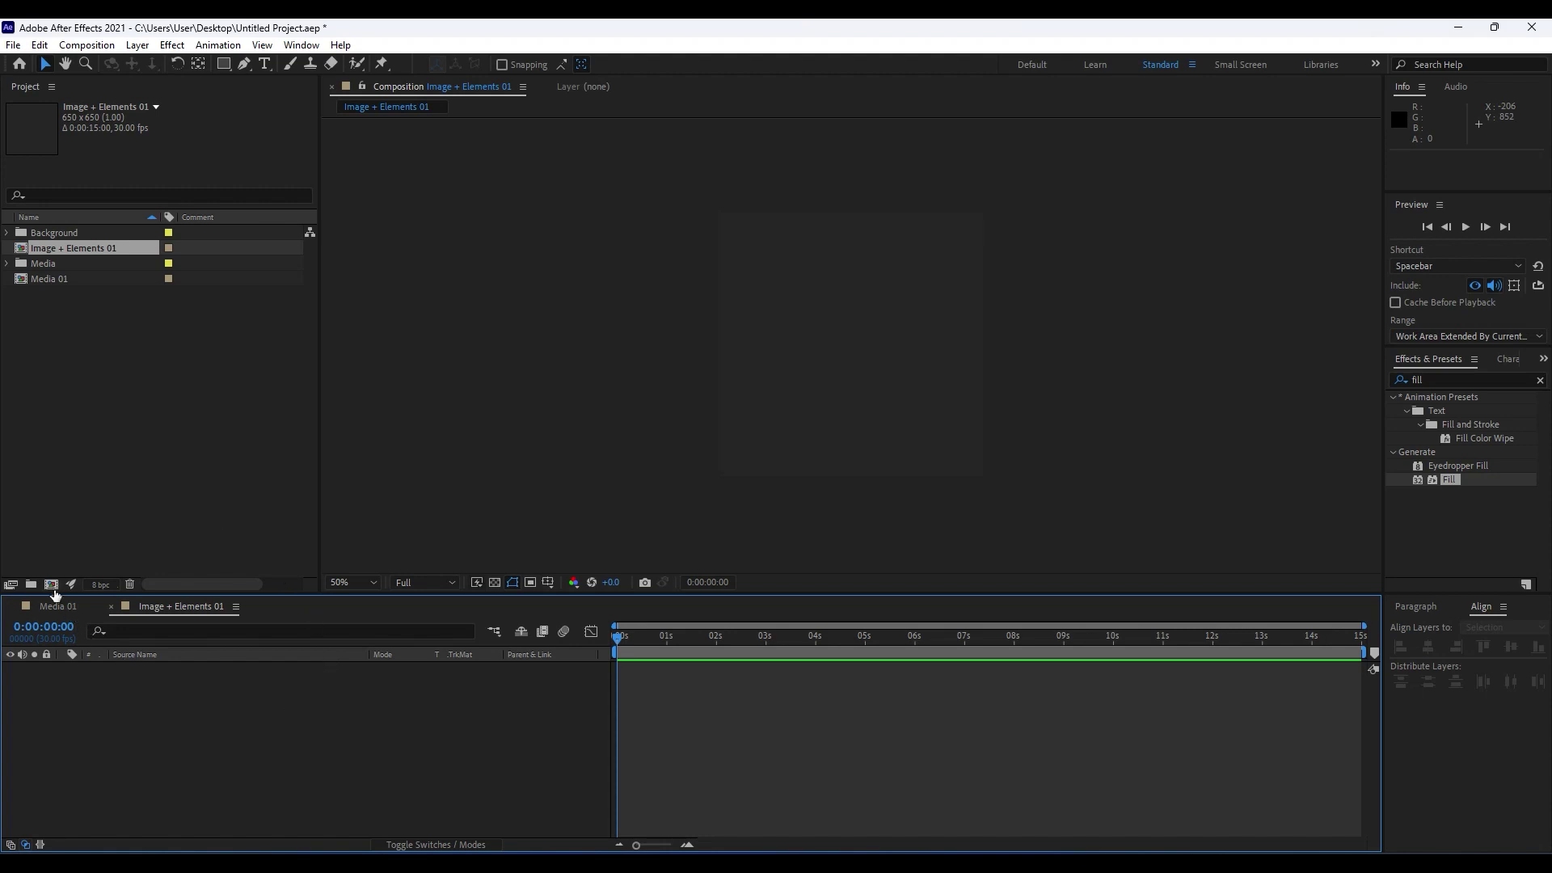
Create a composition named Slideshow at 1920 × 1080 px with a 30-second duration.
{"action": "left_click", "coordinate": [54, 589]}
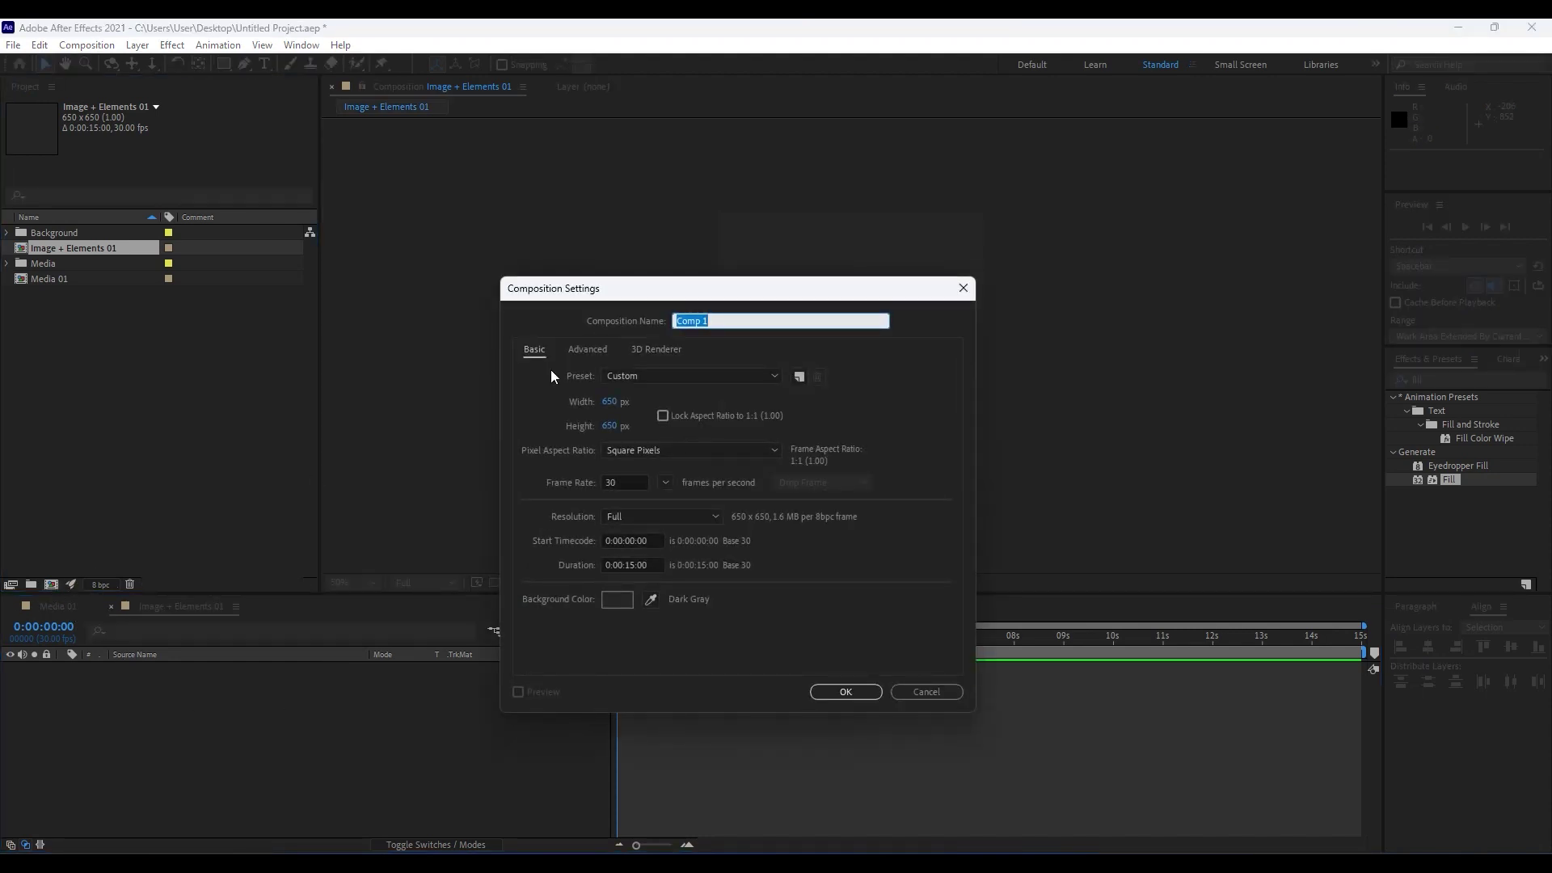
{"action": "type", "text": "Slideshow"}
{"action": "left_click", "coordinate": [614, 399]}
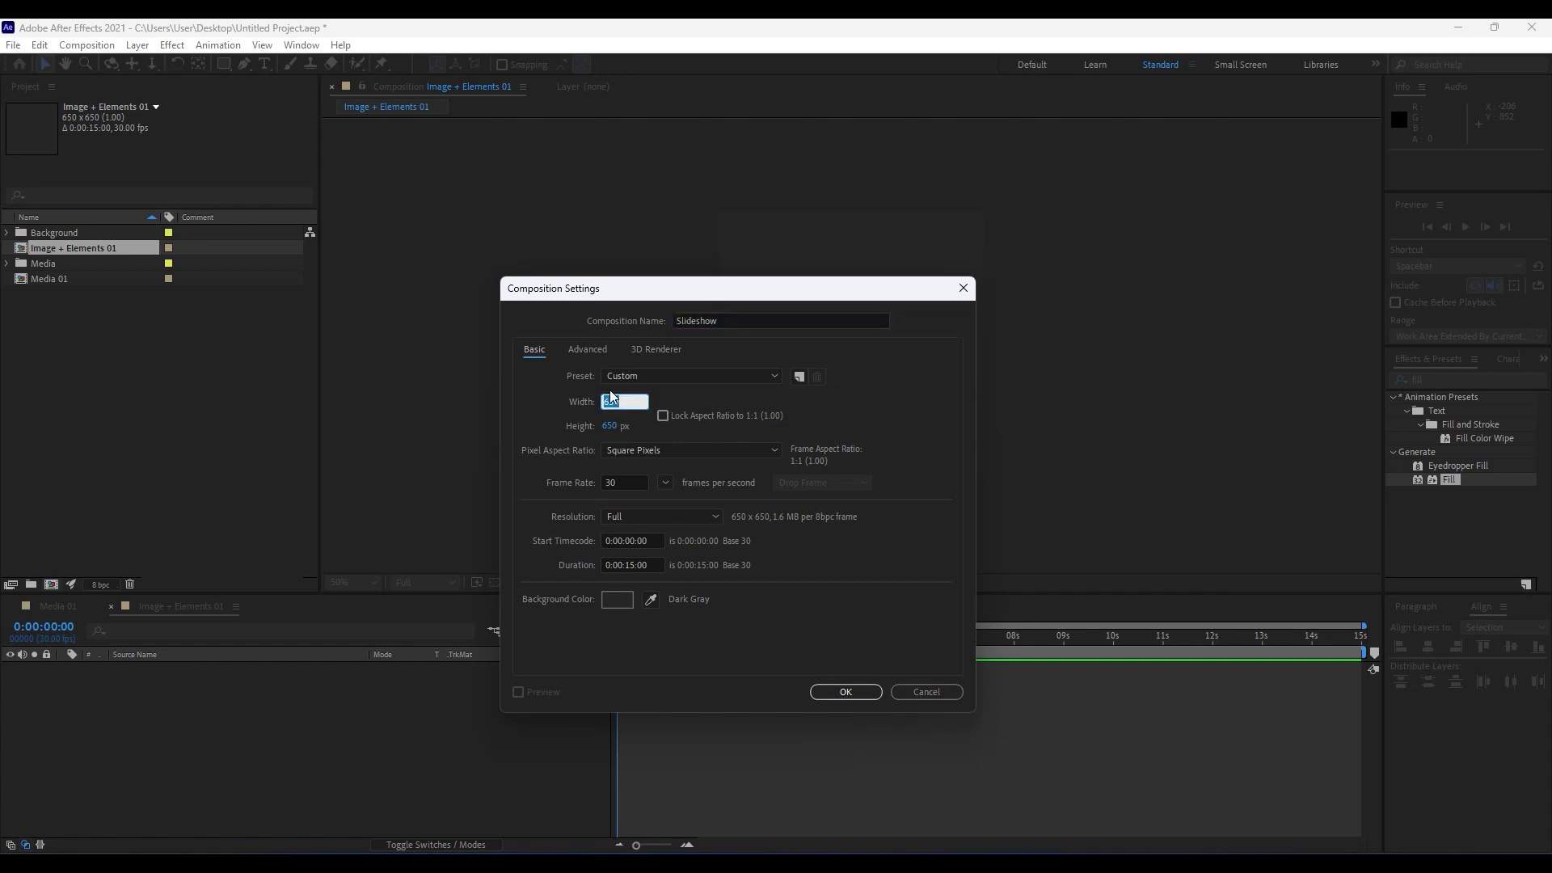
{"action": "type", "text": "1920"}
{"action": "left_click", "coordinate": [616, 424]}
{"action": "type", "text": "1080"}
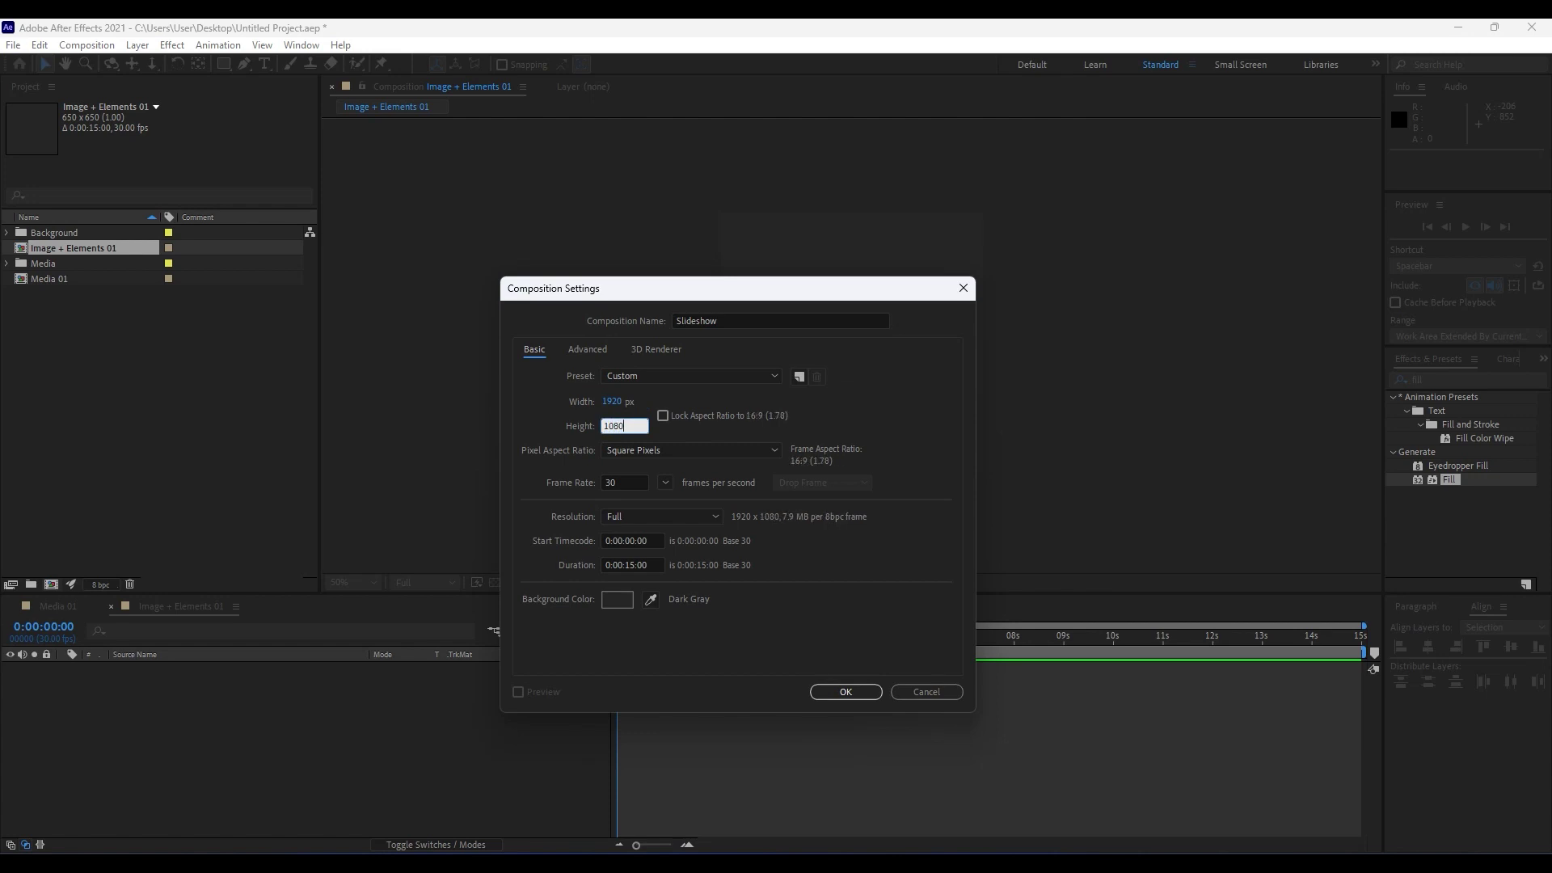
{"action": "double_click", "coordinate": [636, 565]}
{"action": "type", "text": "1"}
{"action": "key", "text": "BackSpace"}
{"action": "type", "text": "30"}
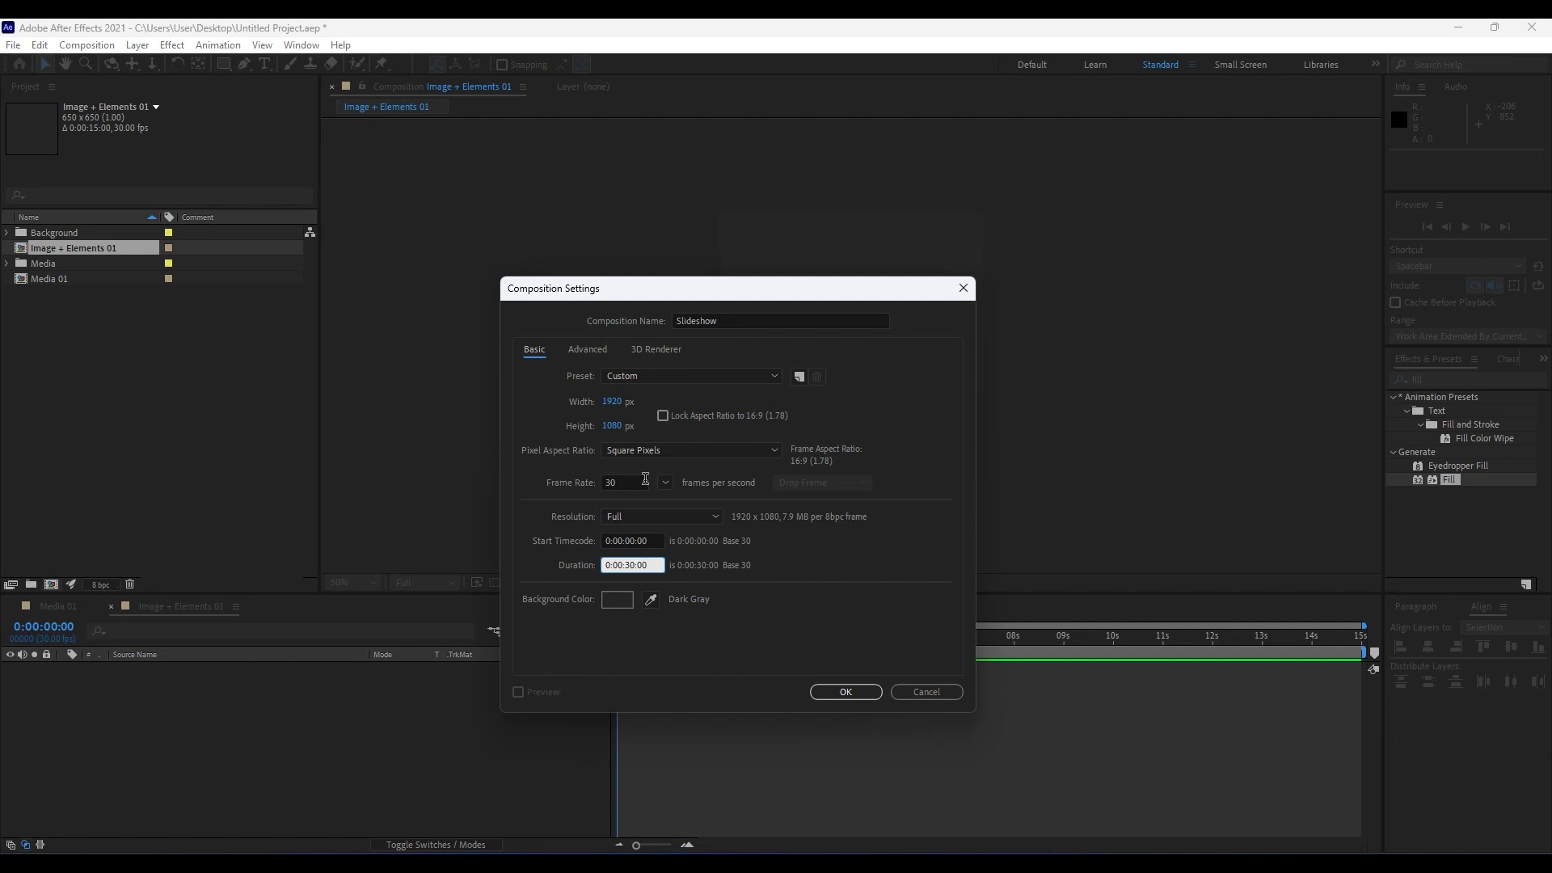
{"action": "left_click", "coordinate": [847, 692]}
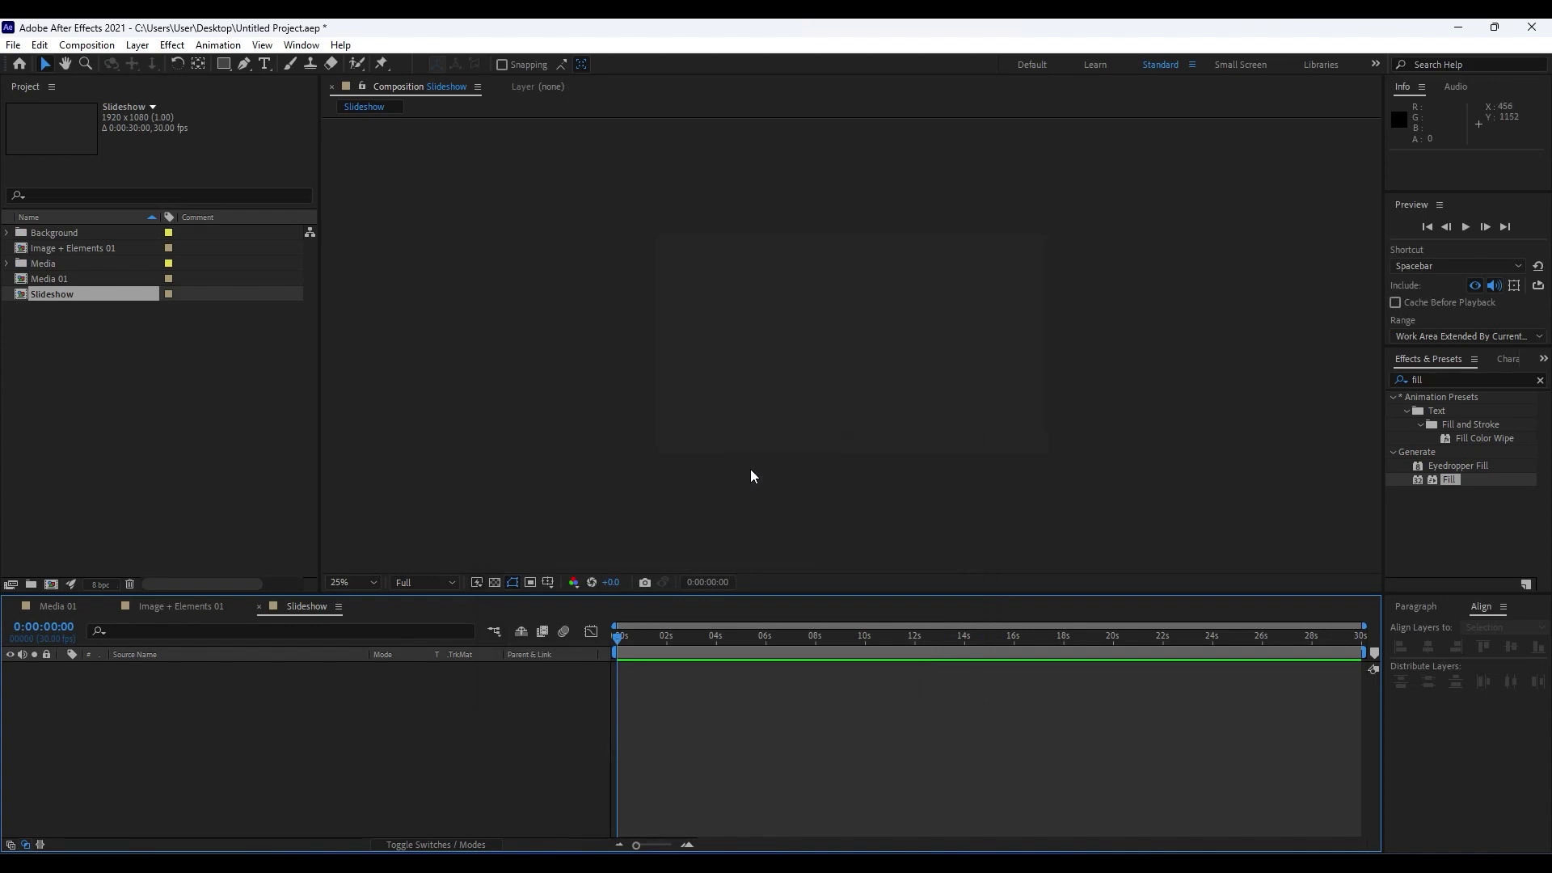
Bring the Image + Elements 01 timeline to the front of the order and add a comp-sized solid named Photo Frame to it.
{"action": "left_click_drag", "start_coordinate": [170, 603], "coordinate": [95, 618]}
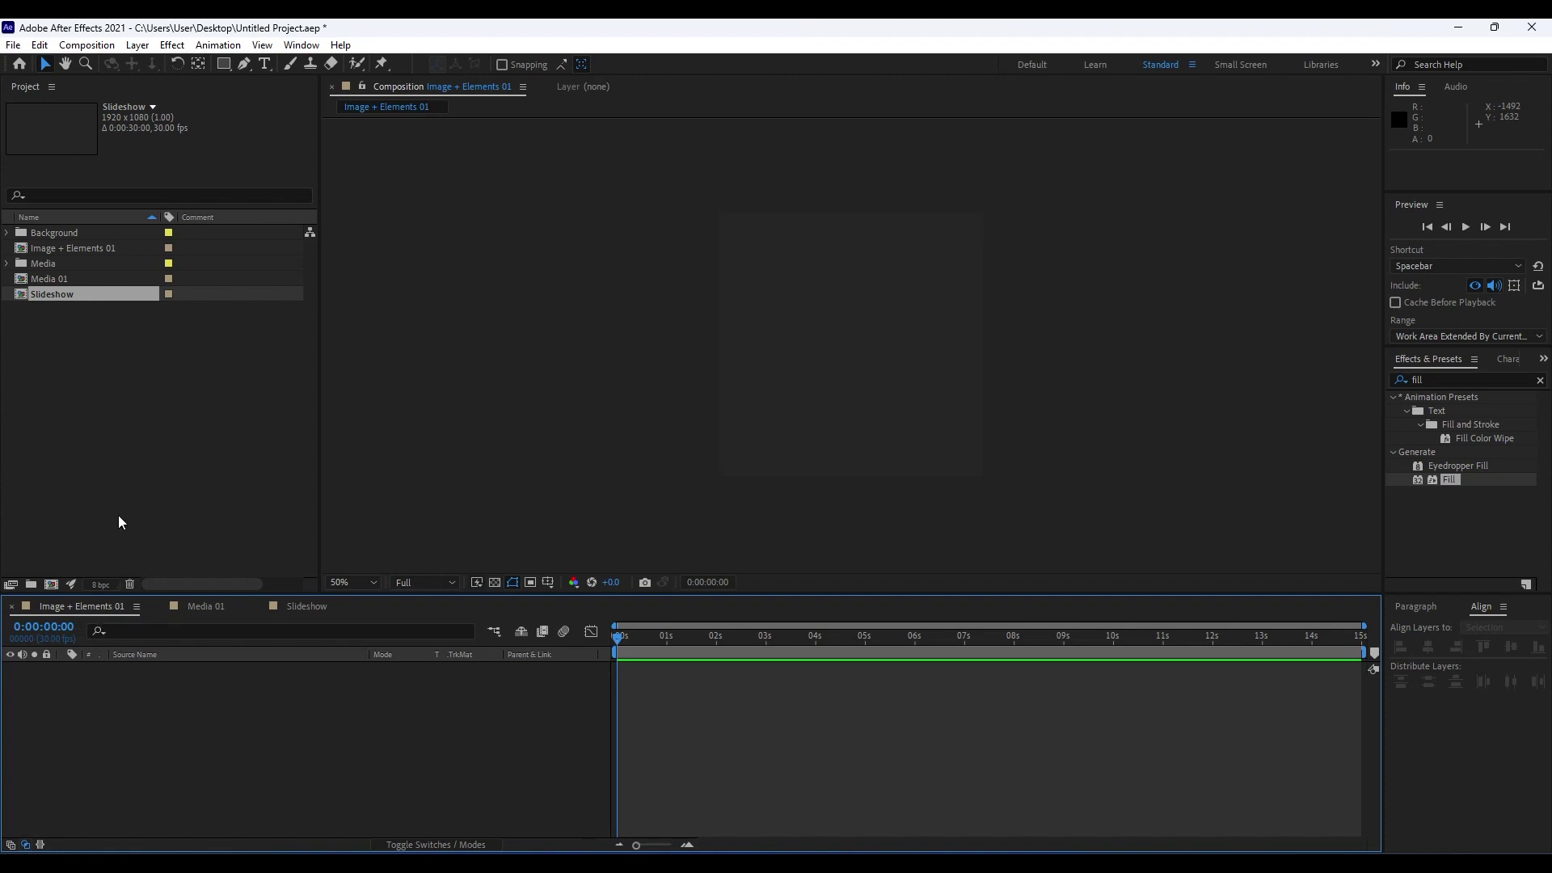
{"action": "right_click", "coordinate": [170, 714]}
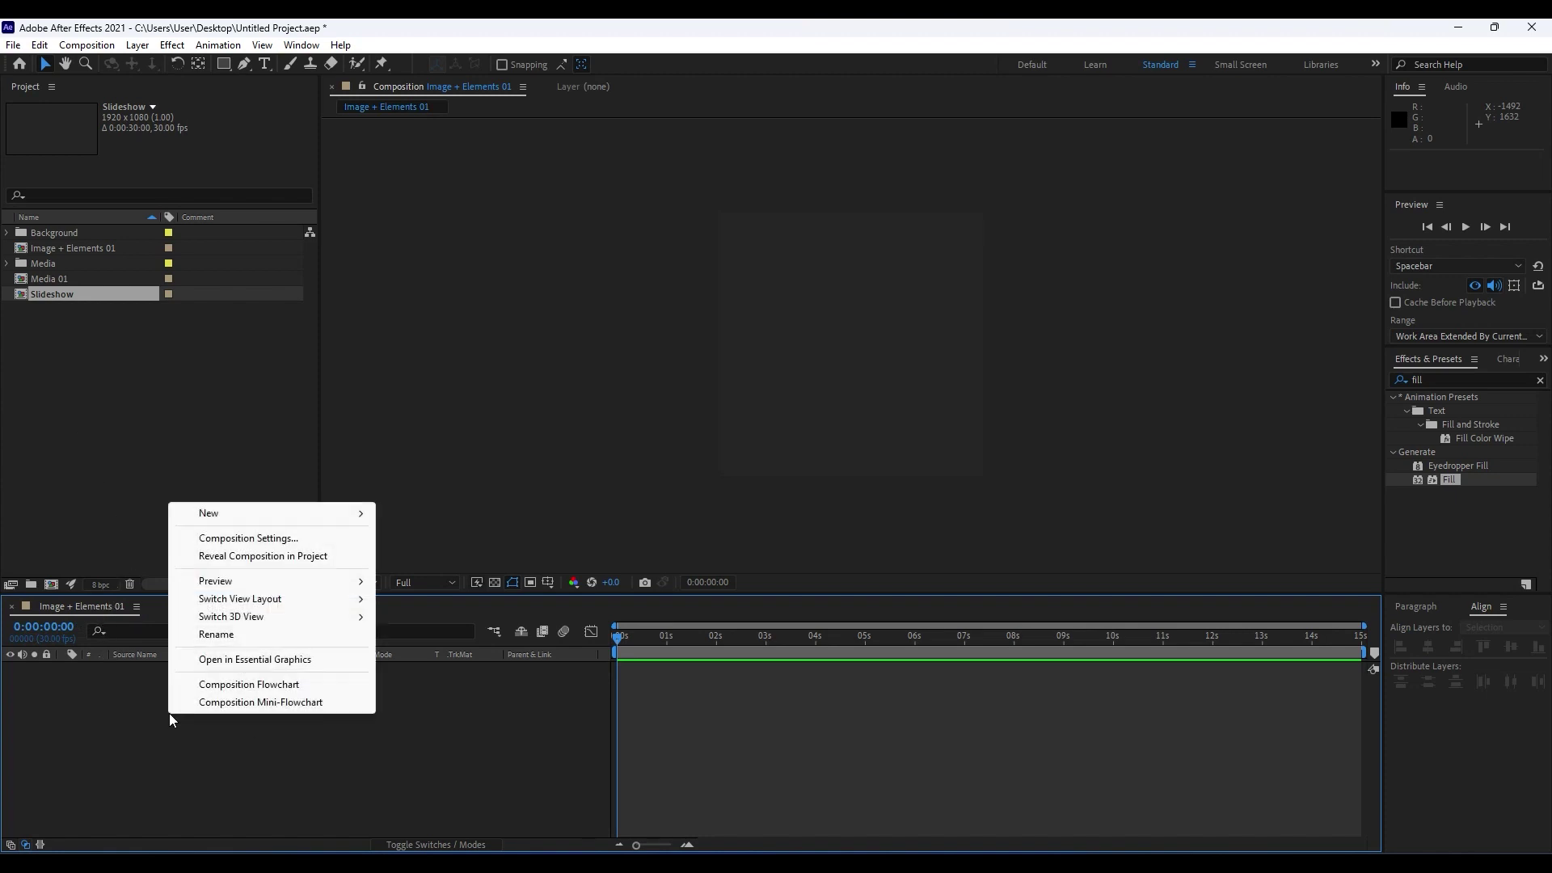
{"action": "mouse_move", "coordinate": [246, 517]}
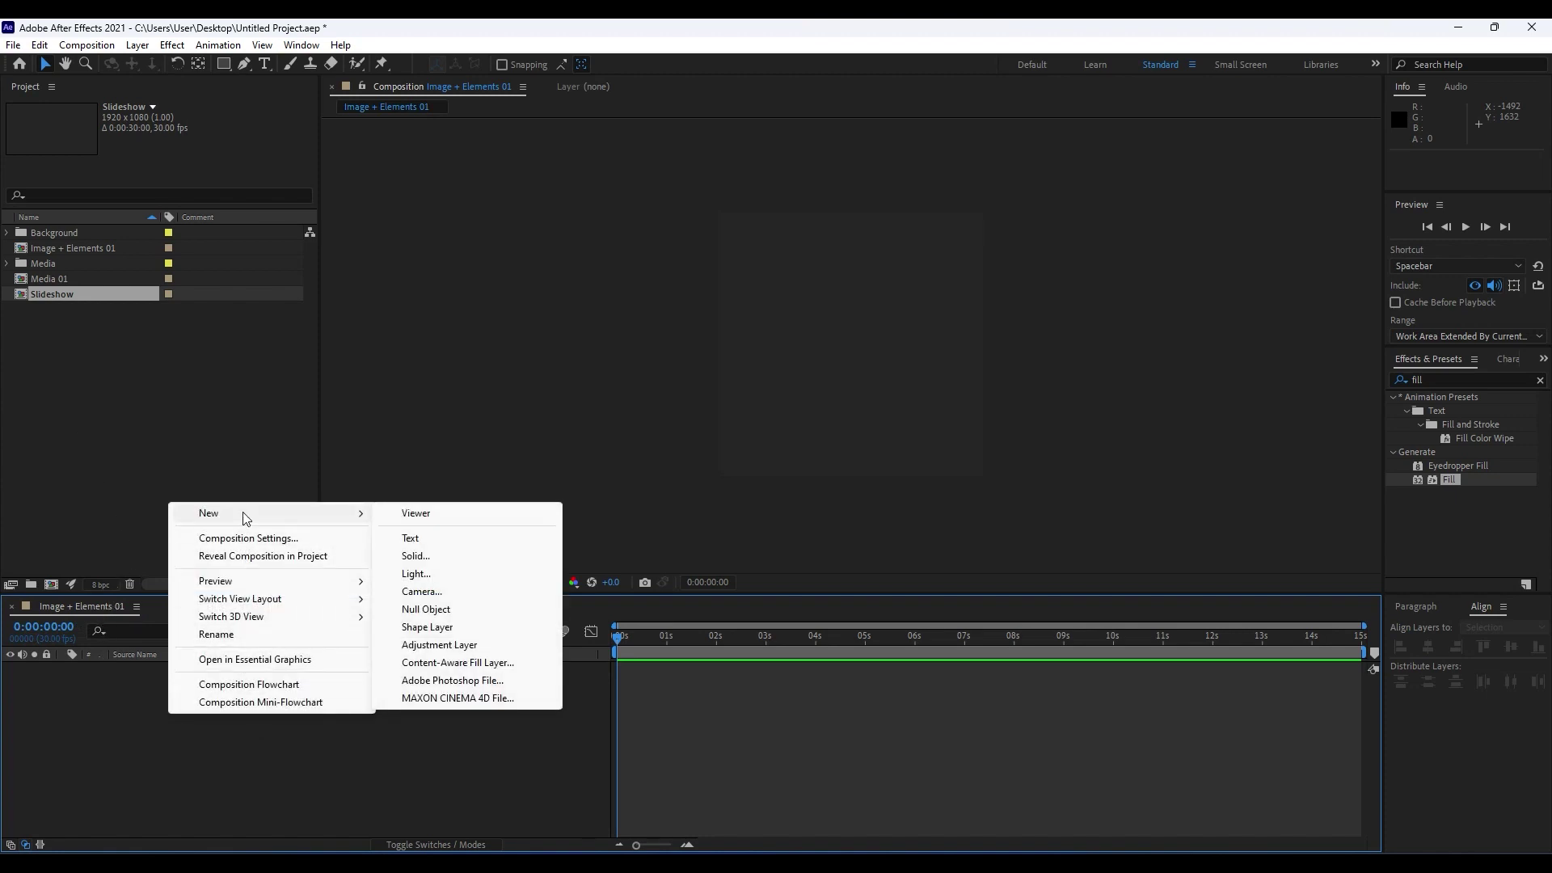
{"action": "left_click", "coordinate": [429, 553]}
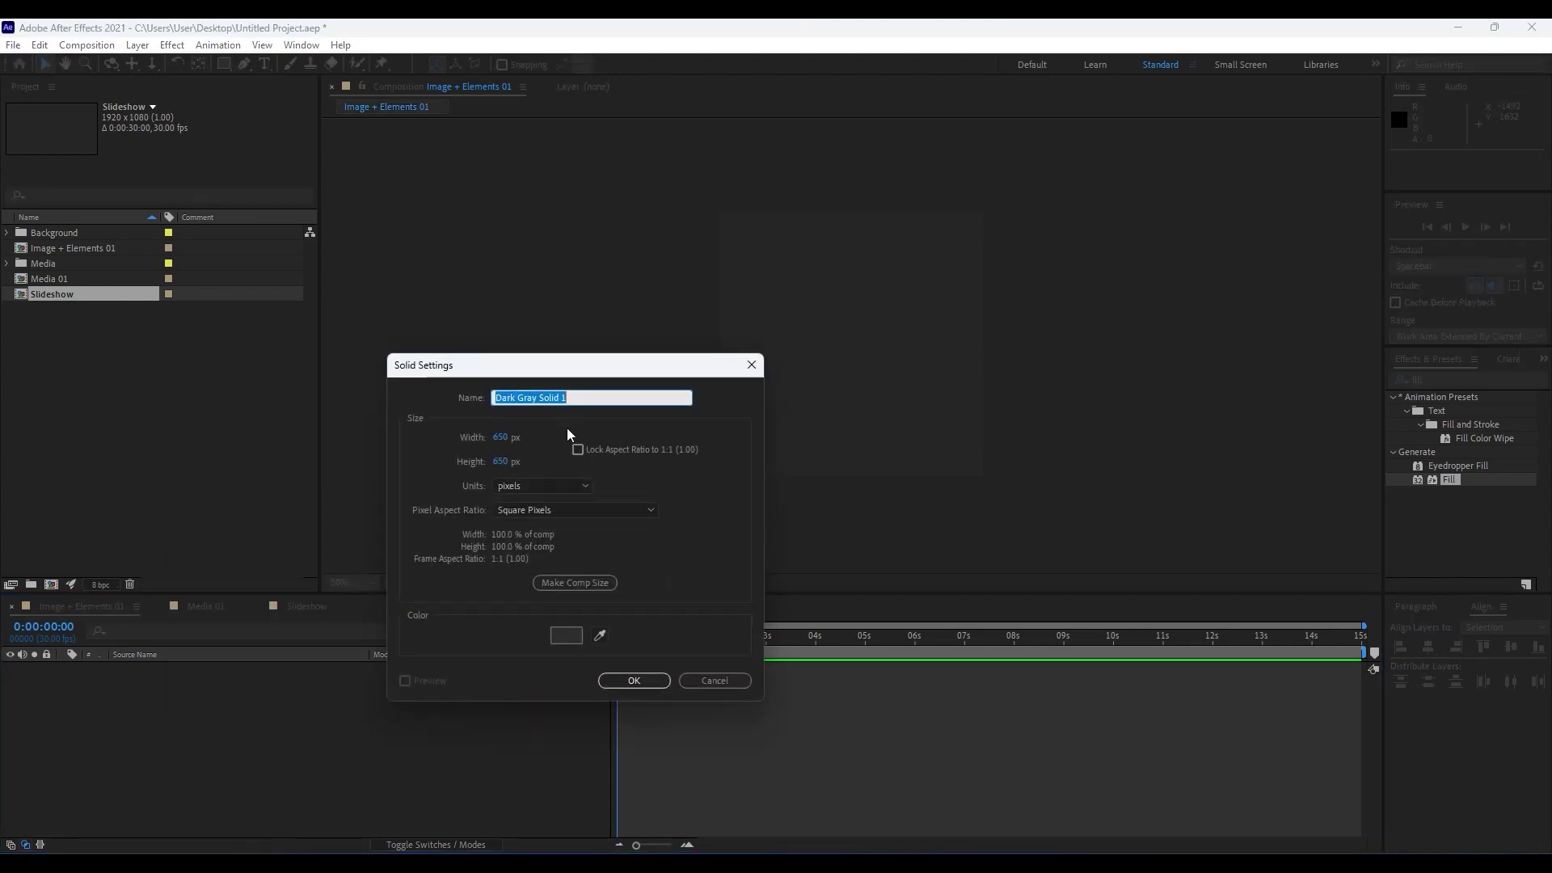
{"action": "type", "text": "Photo "}
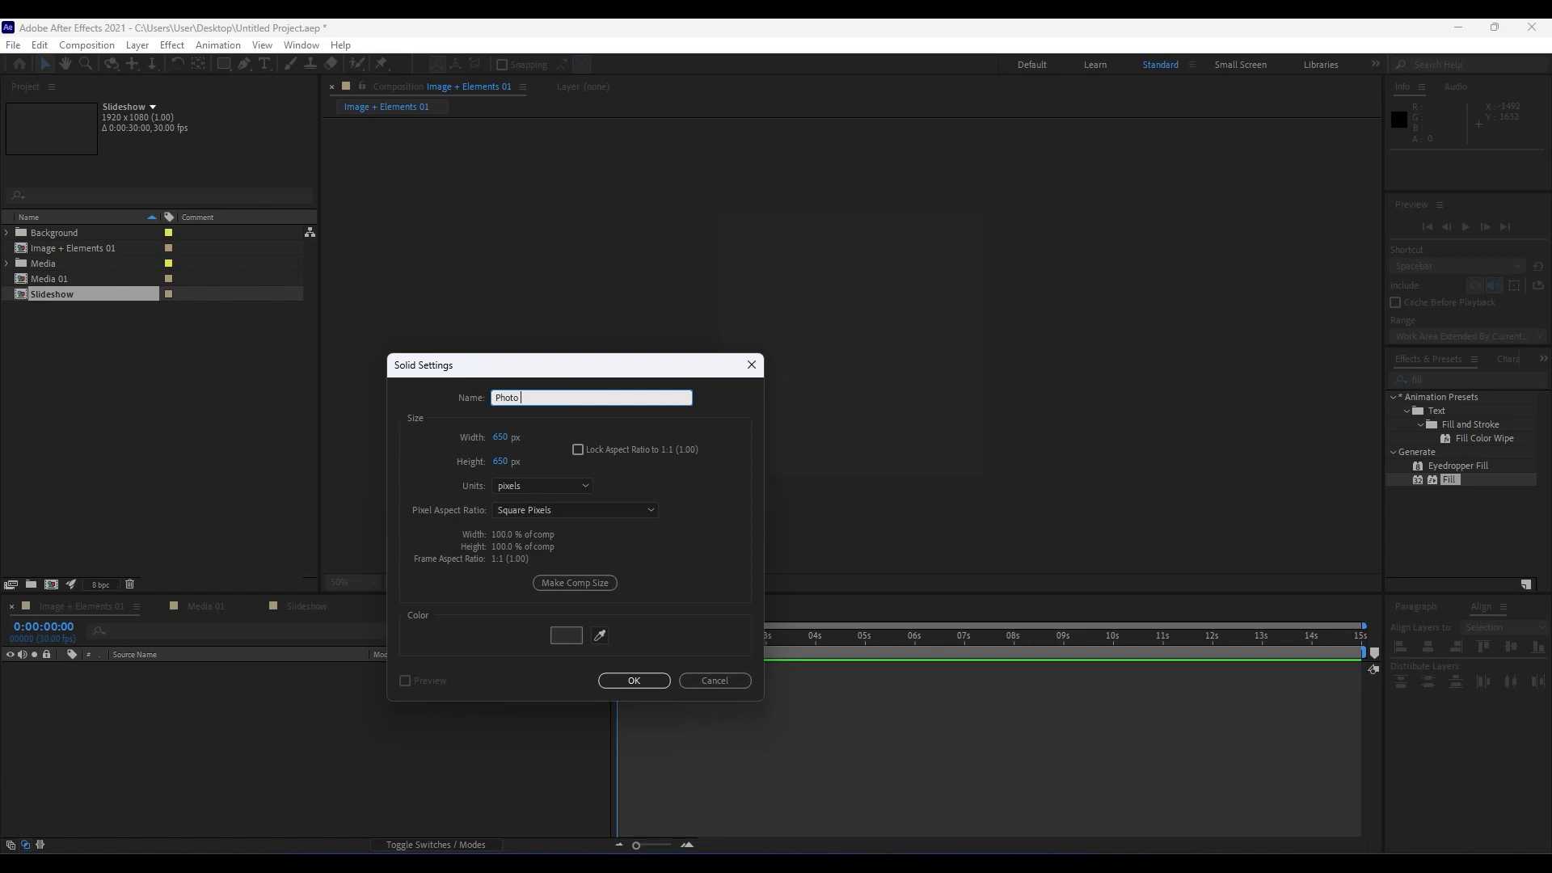
{"action": "type", "text": "Frame"}
{"action": "key", "text": "Return"}
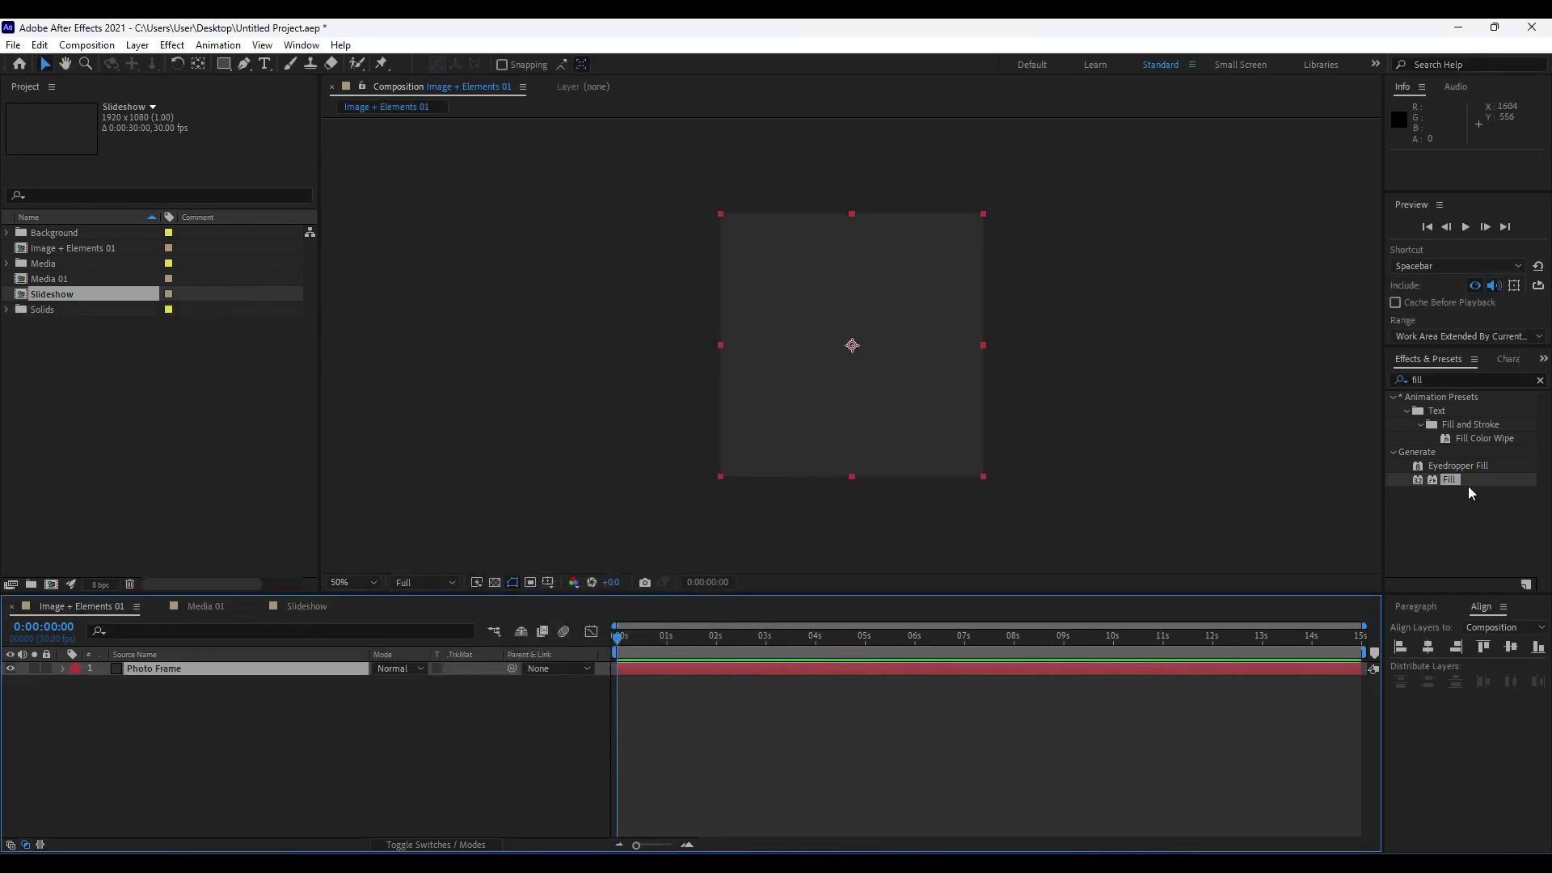
Apply the Fill effect to the Photo Frame layer.
{"action": "mouse_move", "coordinate": [1446, 478]}
{"action": "left_mouse_down"}
{"action": "mouse_move", "coordinate": [1414, 510]}
{"action": "mouse_move", "coordinate": [260, 660]}
{"action": "mouse_move", "coordinate": [1441, 496]}
{"action": "mouse_move", "coordinate": [1447, 481]}
{"action": "left_mouse_up"}
{"action": "left_click", "coordinate": [1447, 380]}
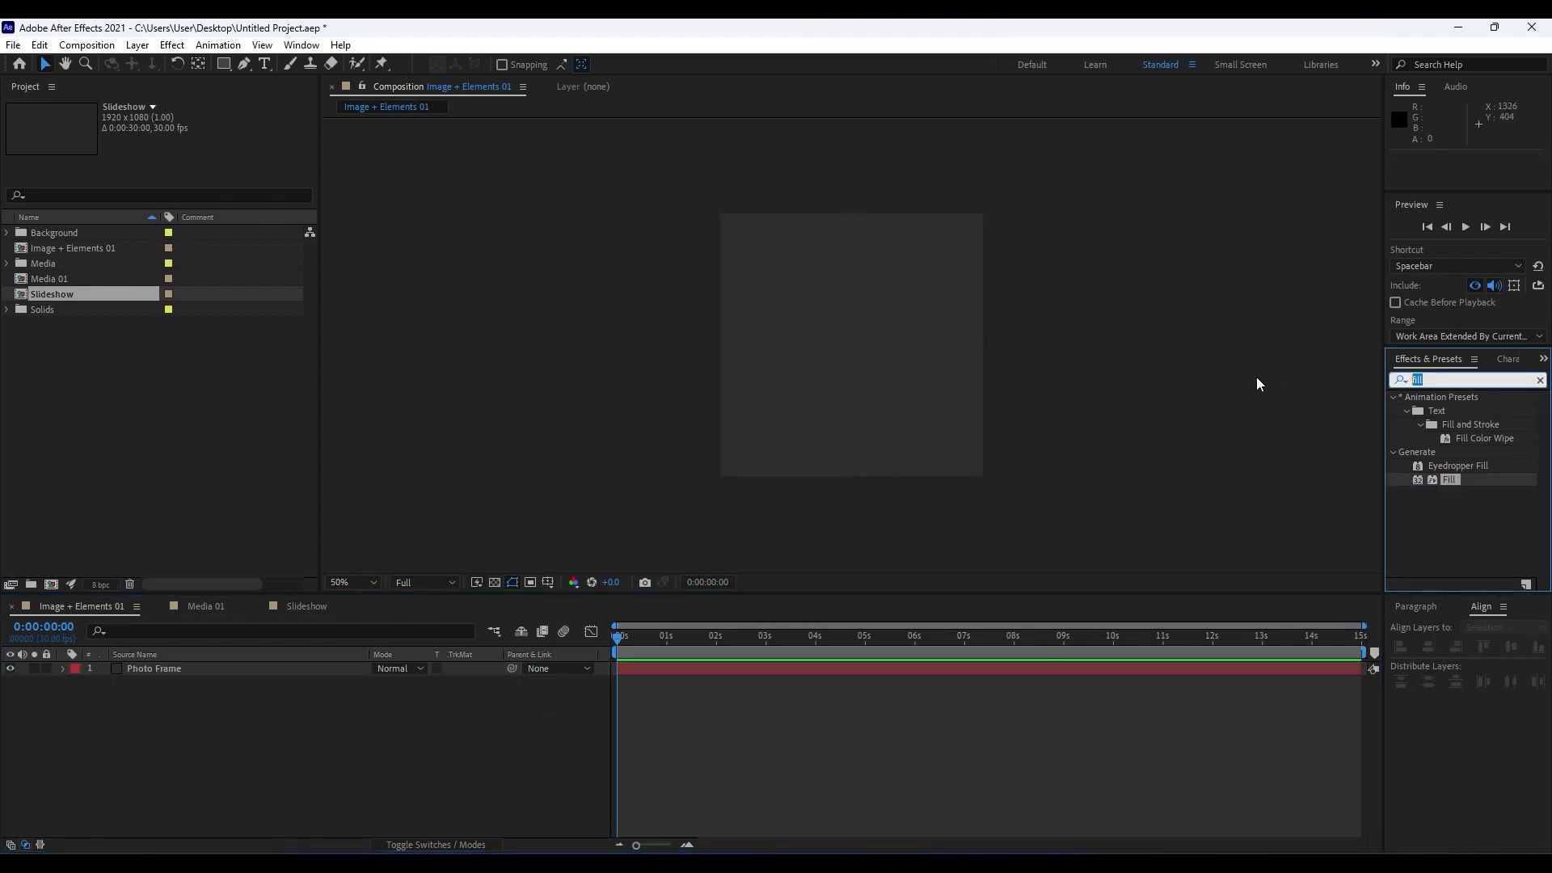
{"action": "key", "text": "BackSpace"}
{"action": "type", "text": "l"}
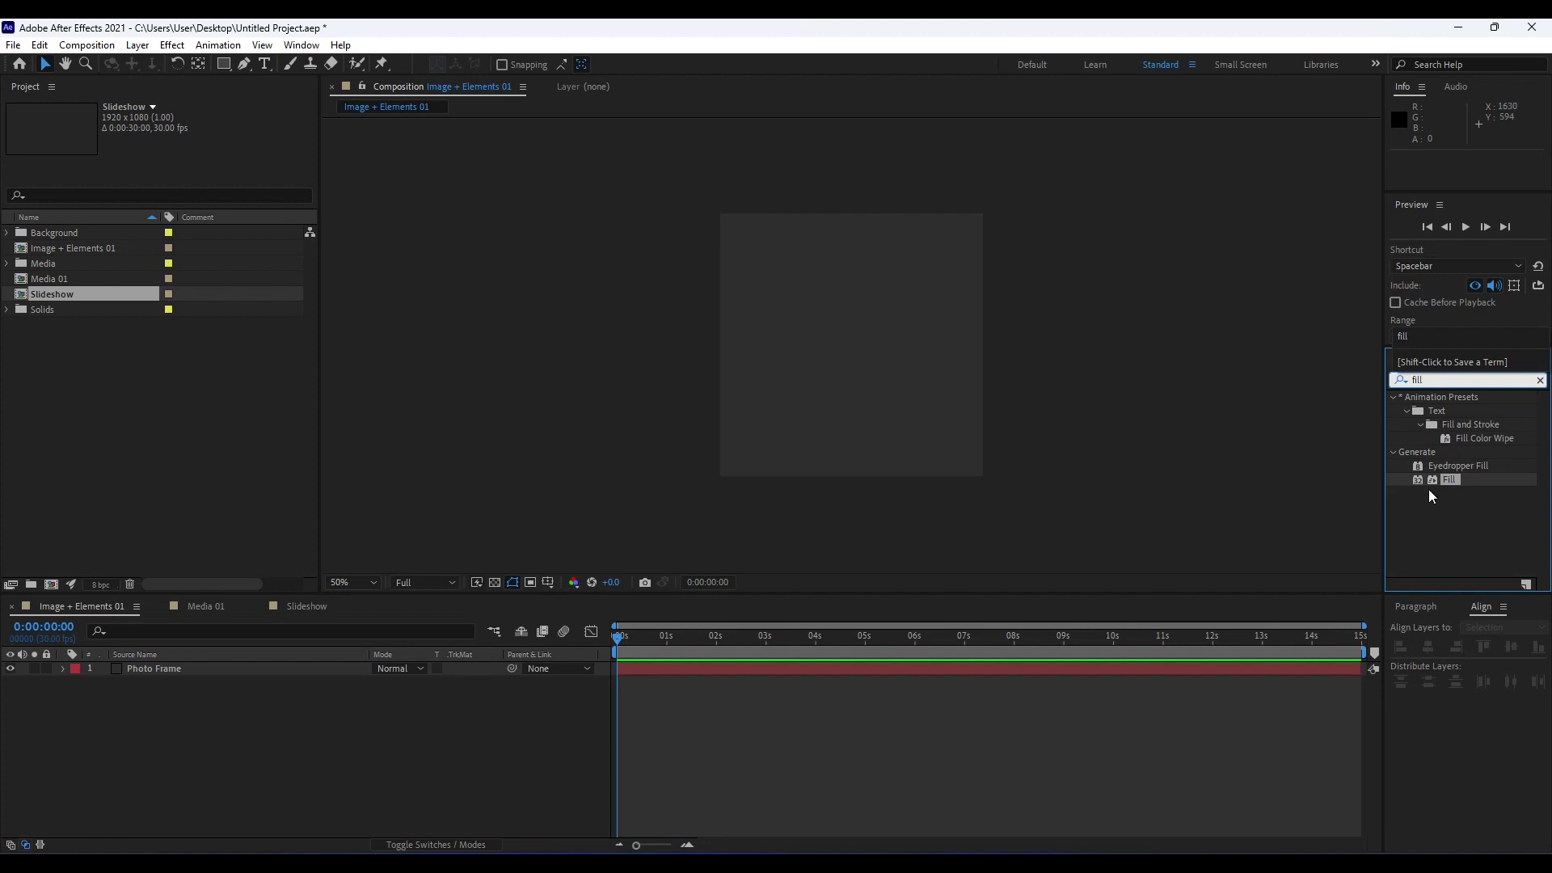
{"action": "left_click_drag", "start_coordinate": [1448, 480], "coordinate": [168, 672]}
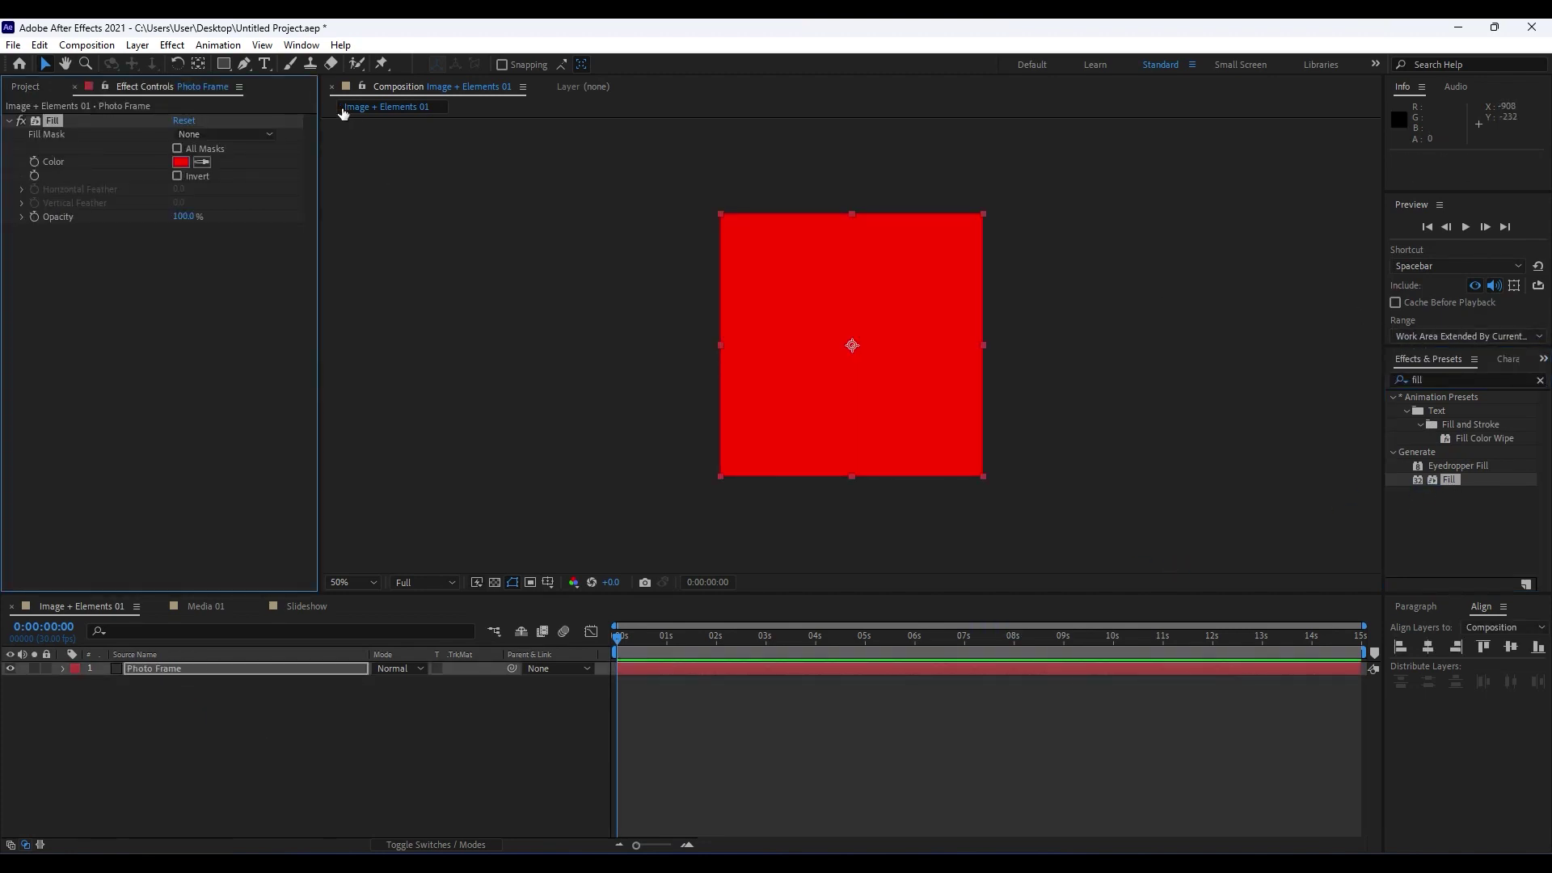
Set the Photo Frame layer's Fill colour to white.
{"action": "left_click", "coordinate": [303, 46]}
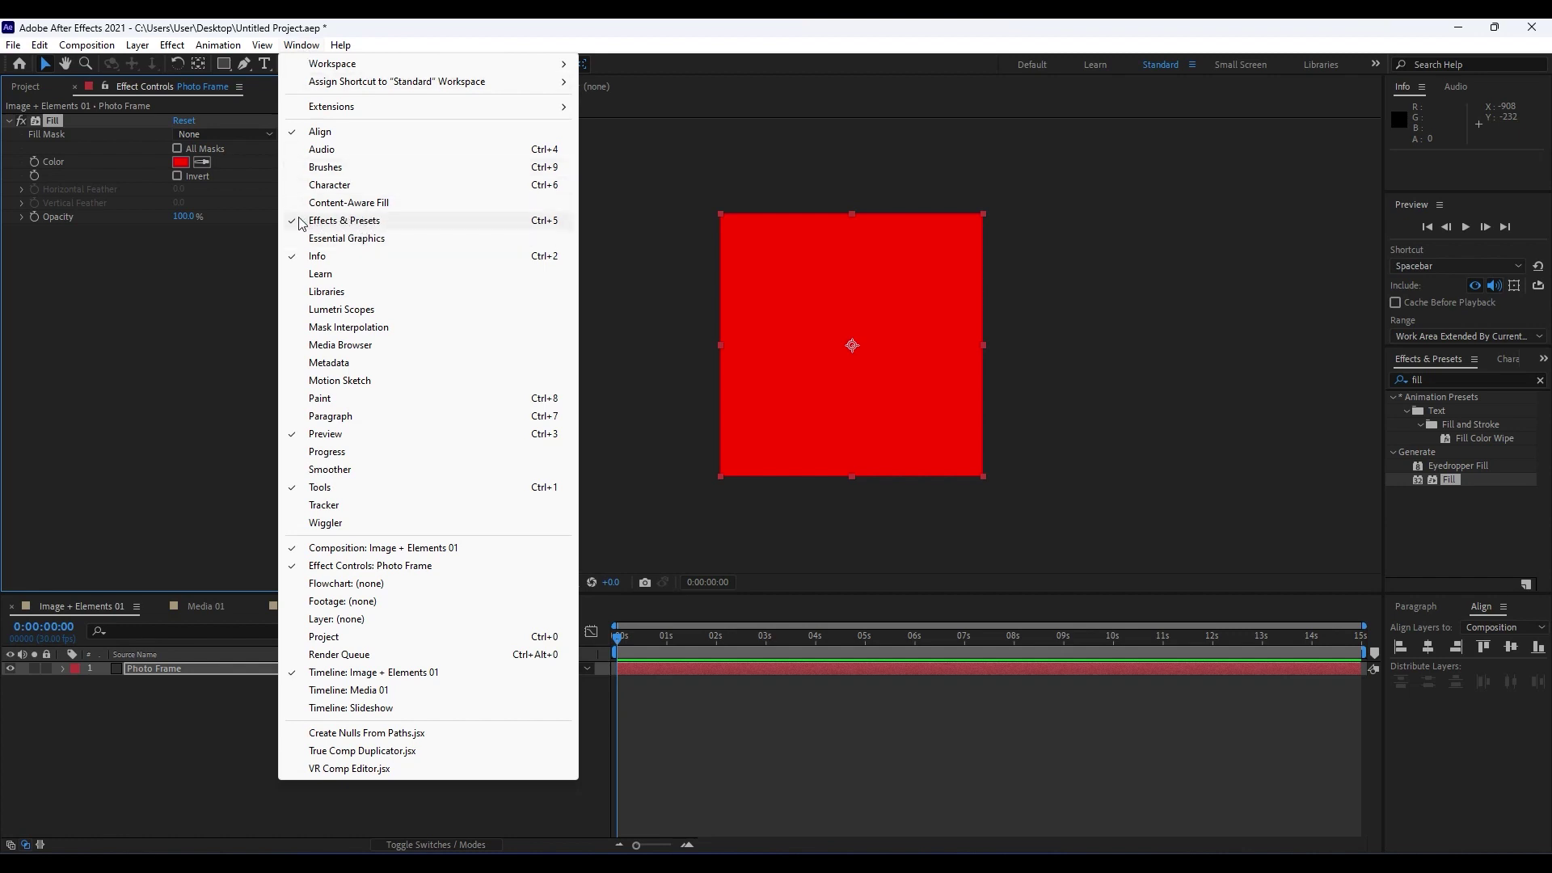
{"action": "left_click", "coordinate": [197, 739]}
{"action": "left_click", "coordinate": [180, 662]}
{"action": "left_click", "coordinate": [190, 161]}
{"action": "left_click_drag", "start_coordinate": [439, 692], "coordinate": [377, 558]}
{"action": "left_click", "coordinate": [725, 560]}
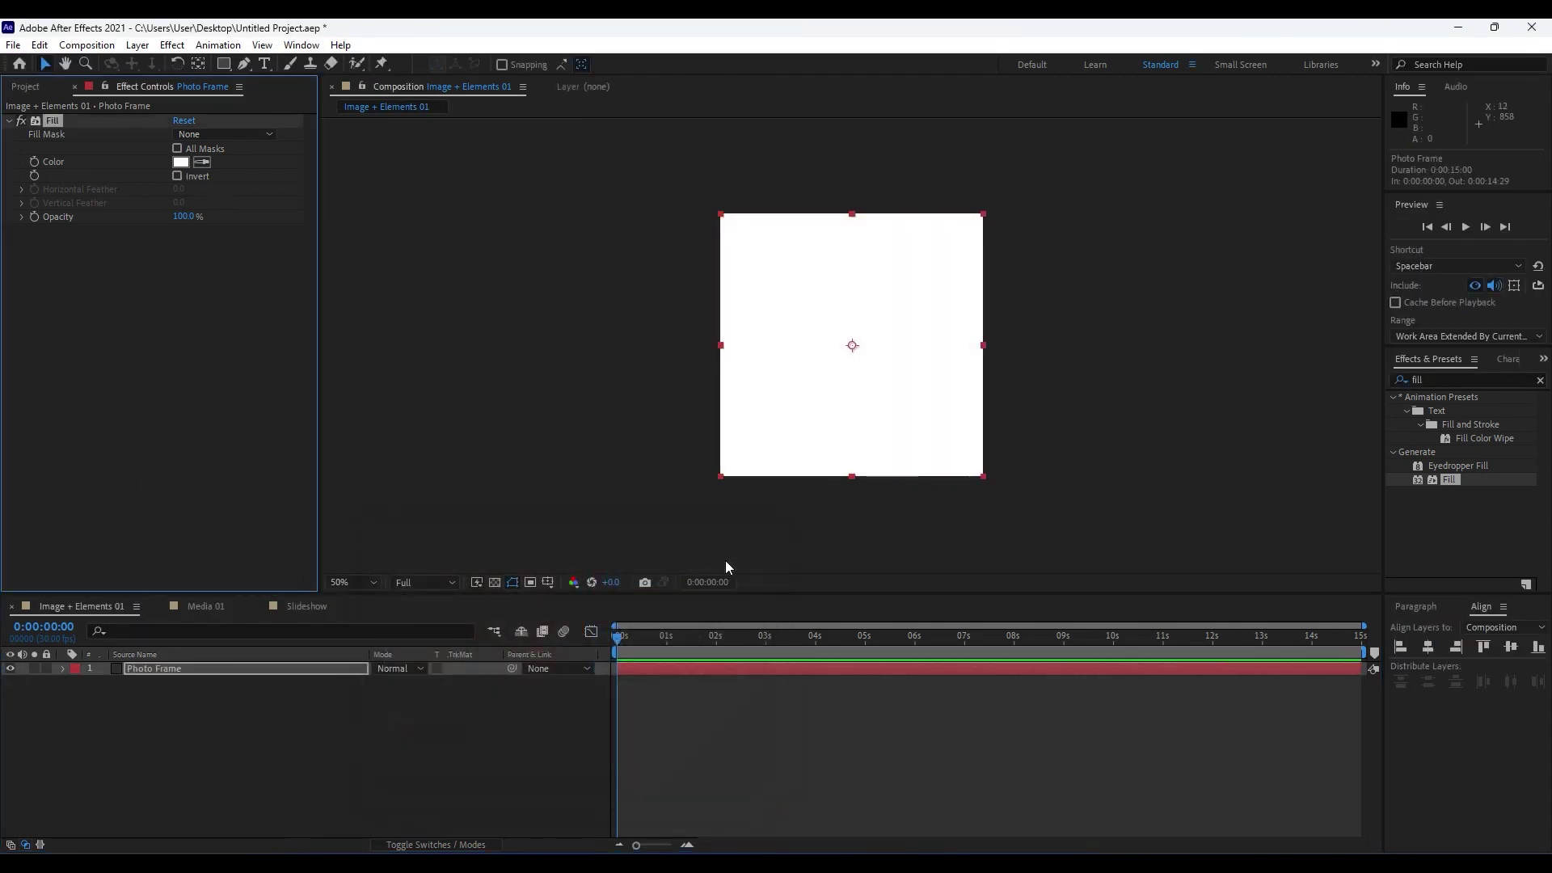
Draw a rectangular mask on Photo Frame with thin upper and side margins and a deeper lower one, and invert it.
{"action": "left_click", "coordinate": [226, 64]}
{"action": "mouse_move", "coordinate": [726, 221]}
{"action": "left_mouse_down"}
{"action": "mouse_move", "coordinate": [956, 395]}
{"action": "mouse_move", "coordinate": [977, 438]}
{"action": "left_mouse_up"}
{"action": "left_click", "coordinate": [352, 769]}
{"action": "left_click", "coordinate": [176, 670]}
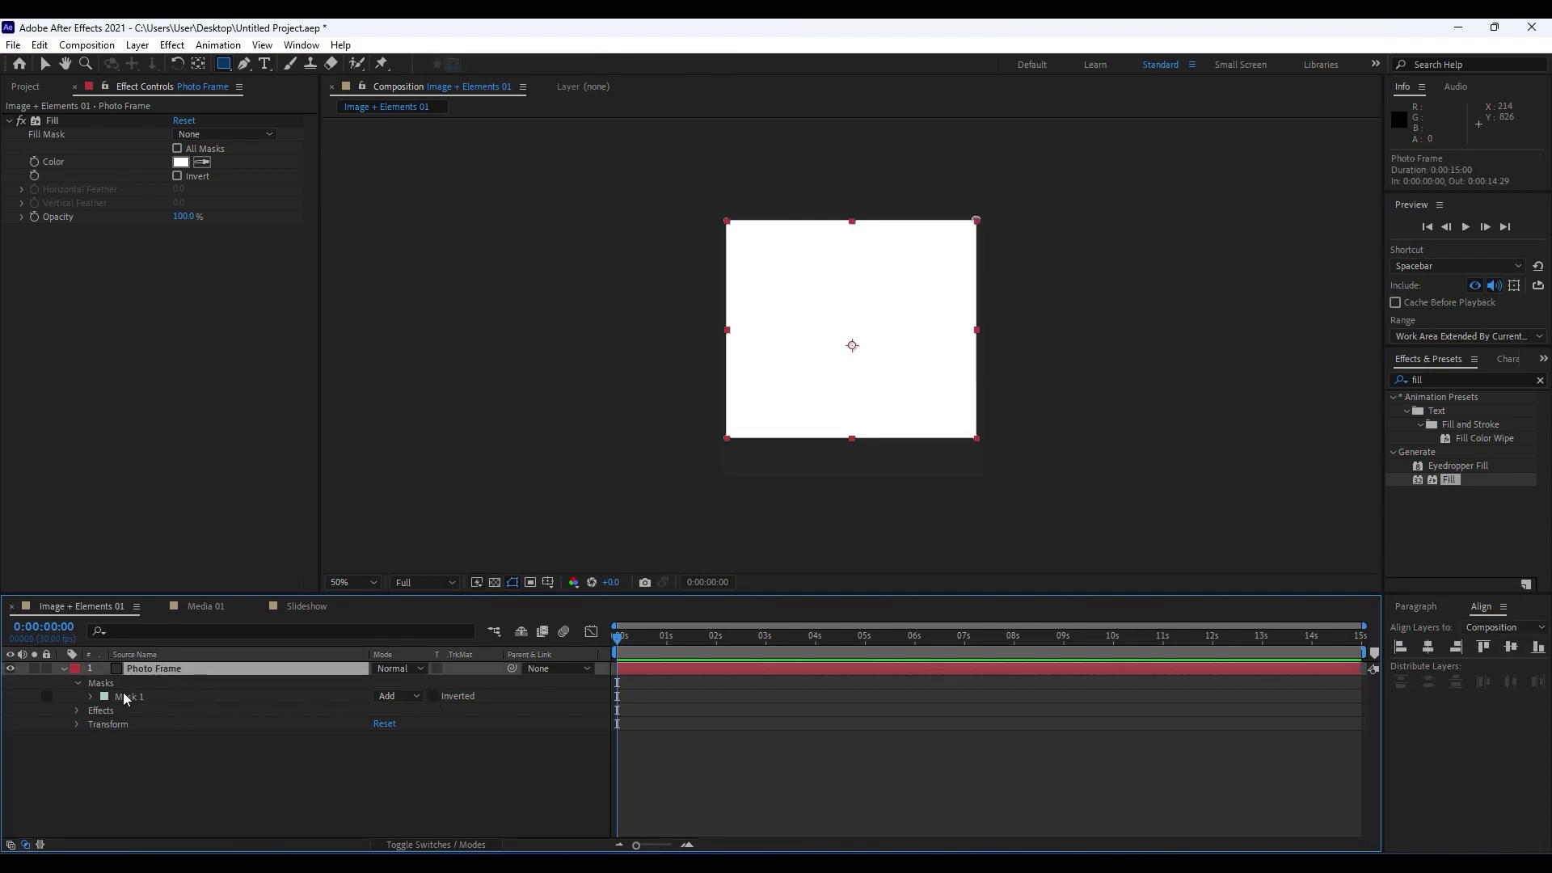
{"action": "left_click", "coordinate": [103, 684]}
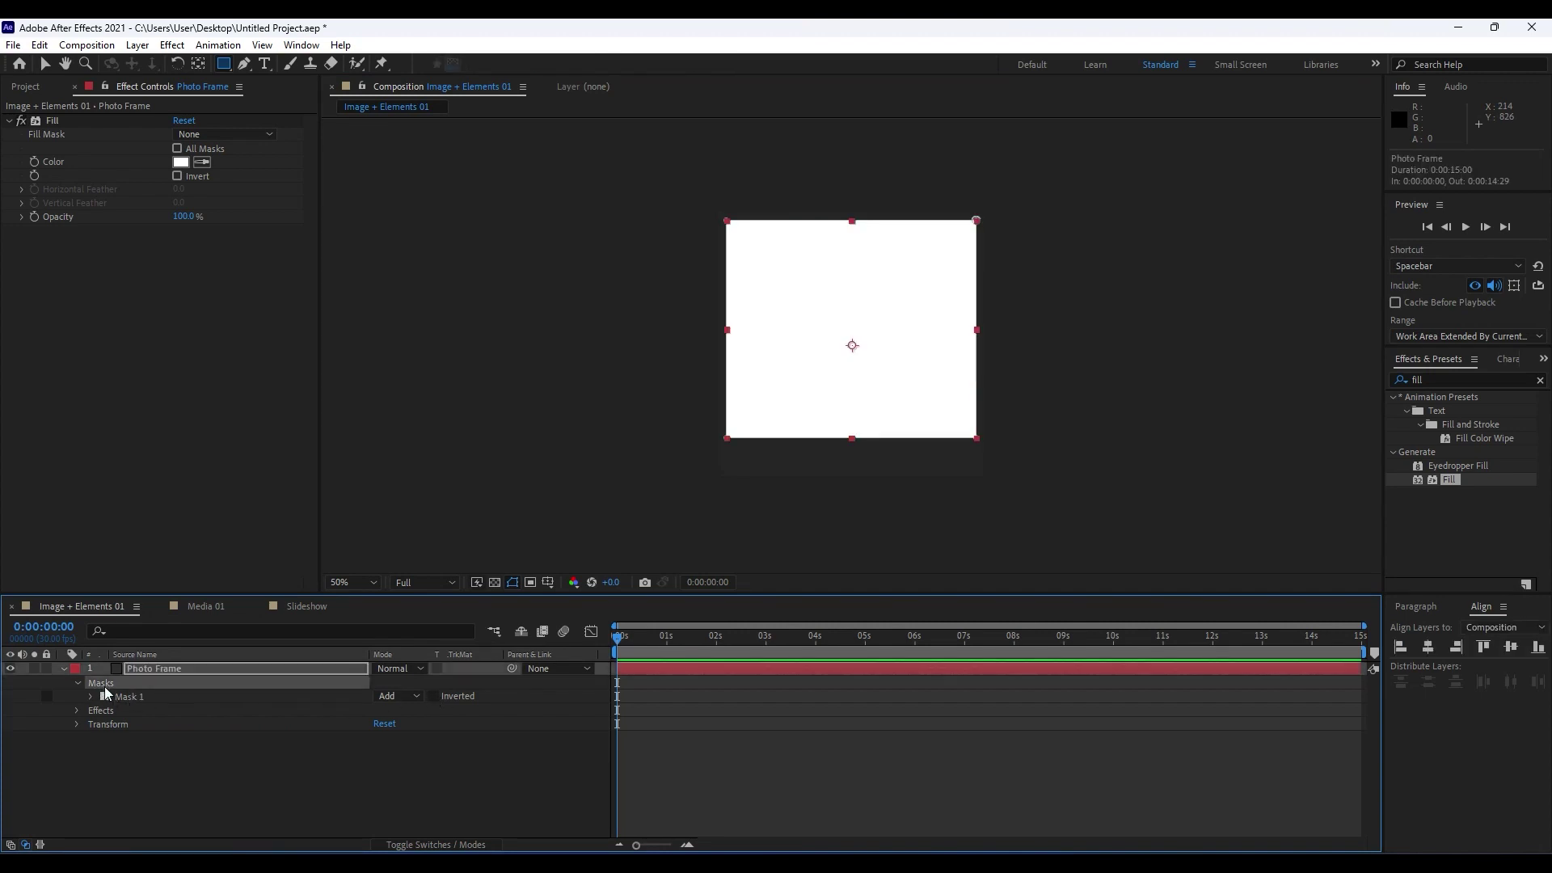
{"action": "left_click", "coordinate": [434, 696]}
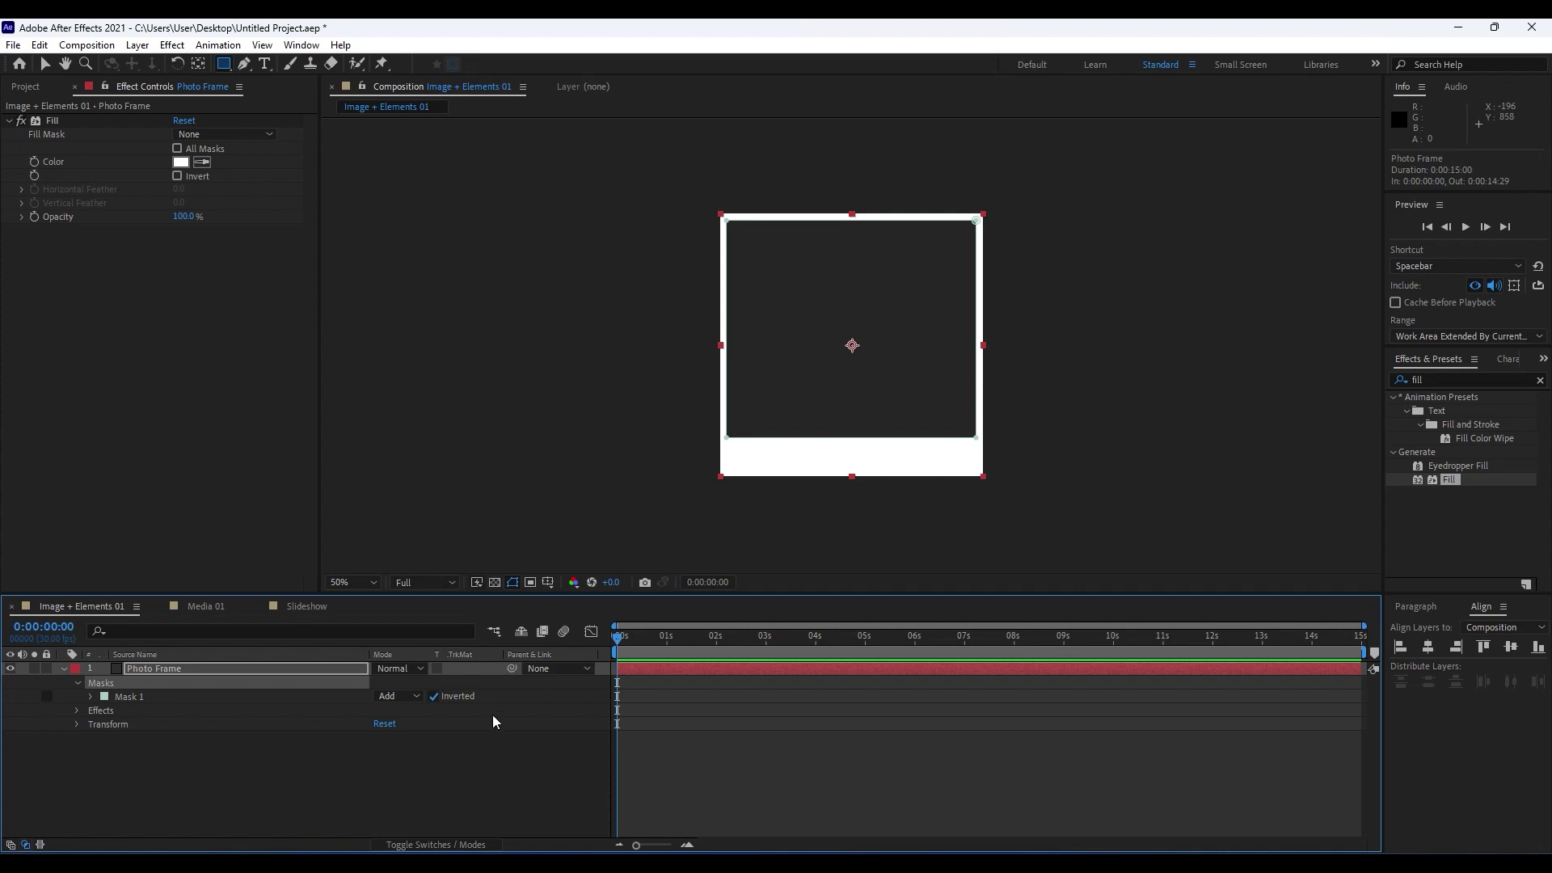
{"action": "left_click", "coordinate": [502, 800]}
{"action": "scroll", "coordinate": [824, 423], "scroll_direction": "up", "scroll_amount": 2}
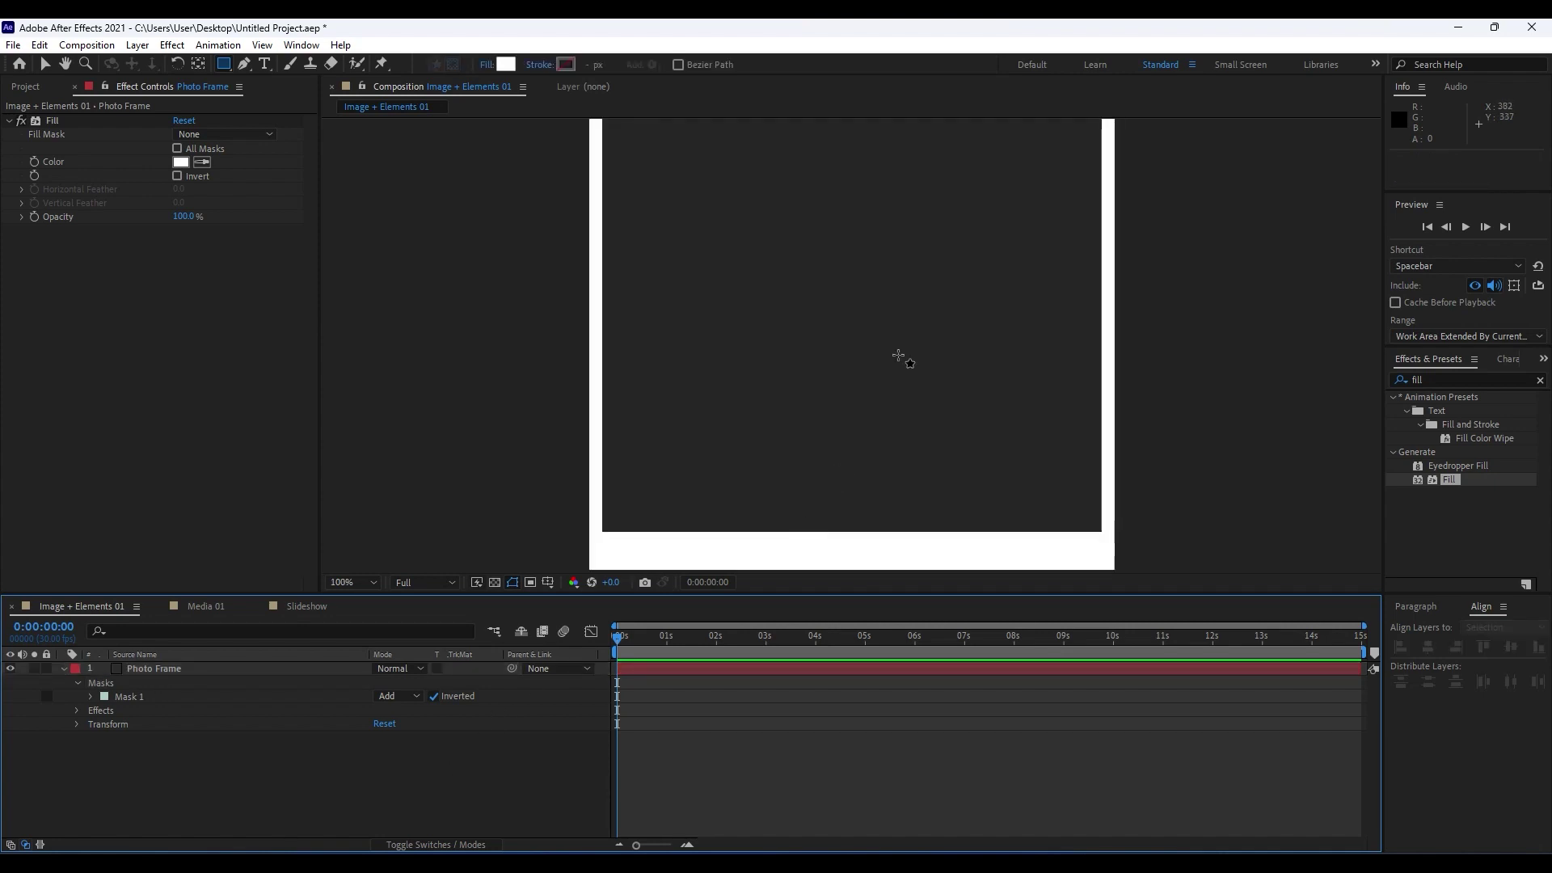
{"action": "scroll", "coordinate": [899, 356], "scroll_direction": "down", "scroll_amount": 2}
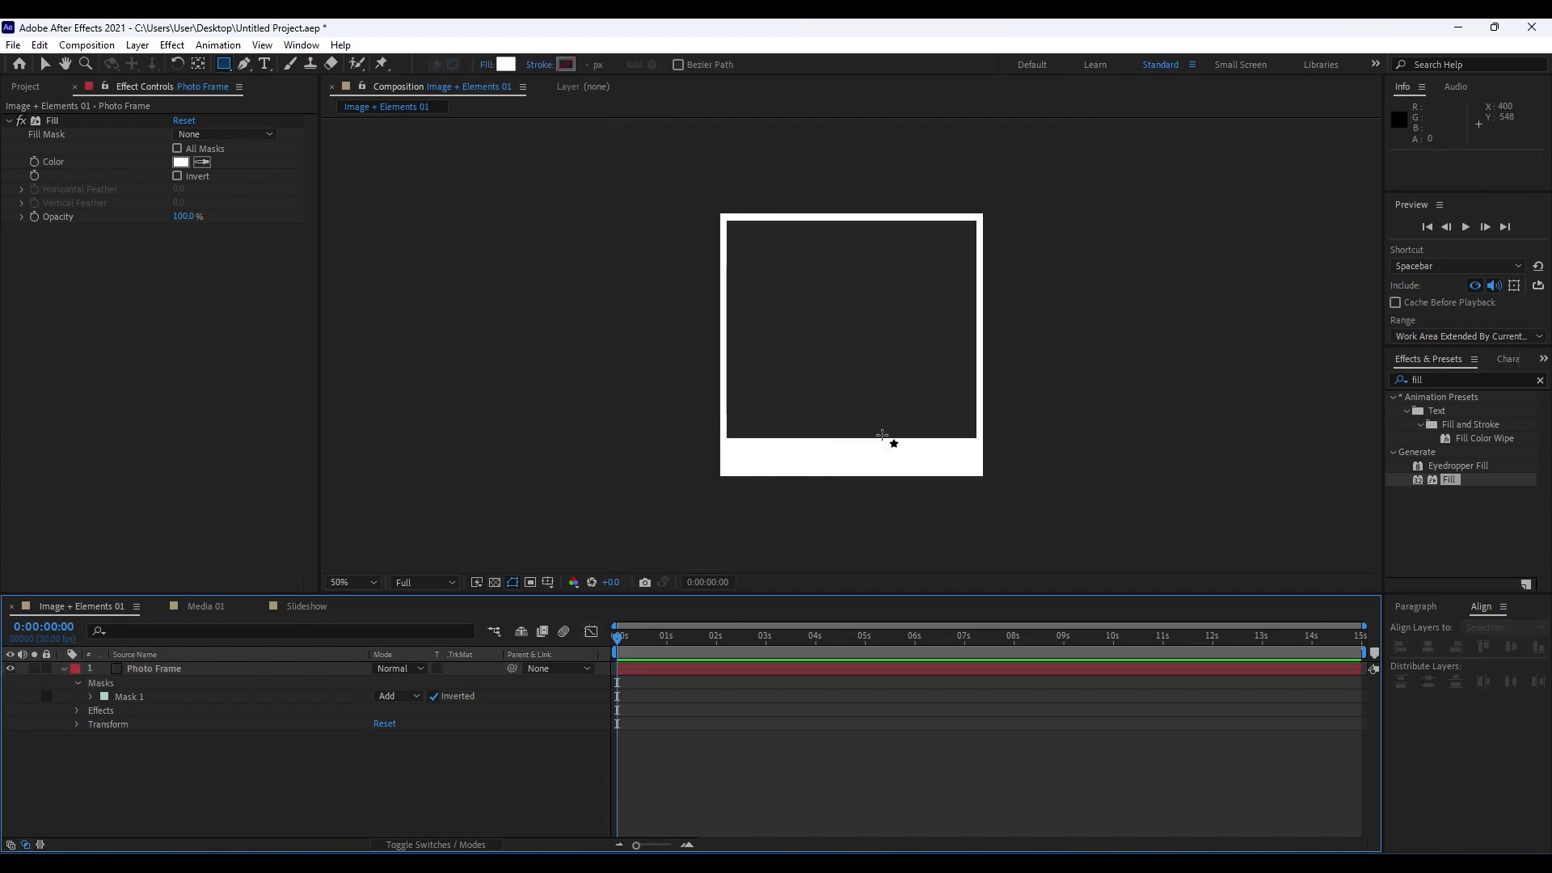
Extend the lower edge of the Photo Frame mask slightly downward to narrow the frame's bottom border.
{"action": "left_click", "coordinate": [169, 667]}
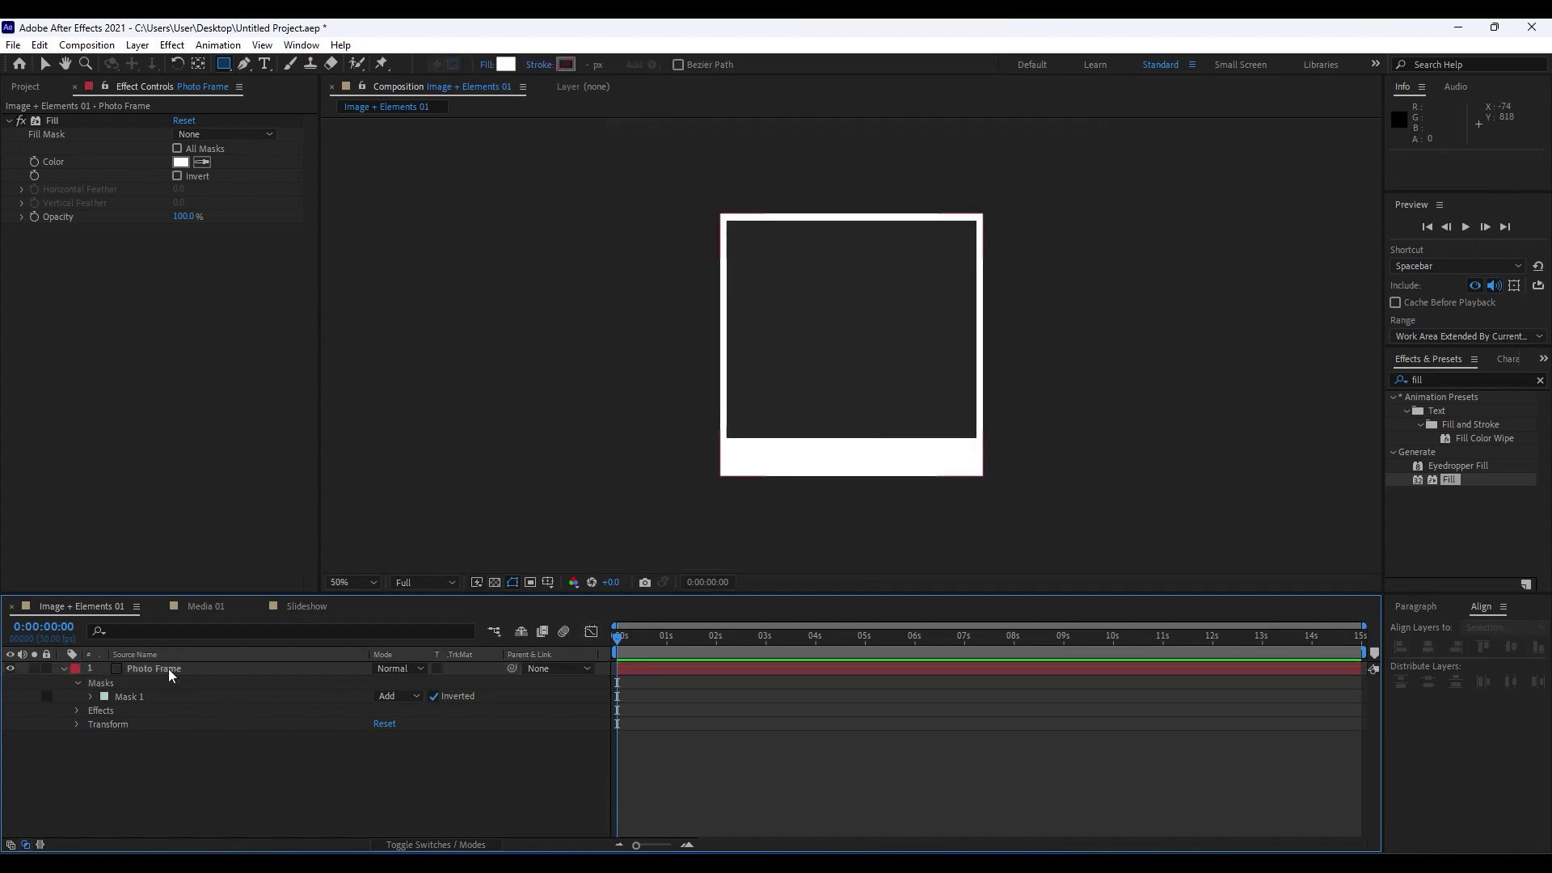
{"action": "left_click", "coordinate": [134, 700]}
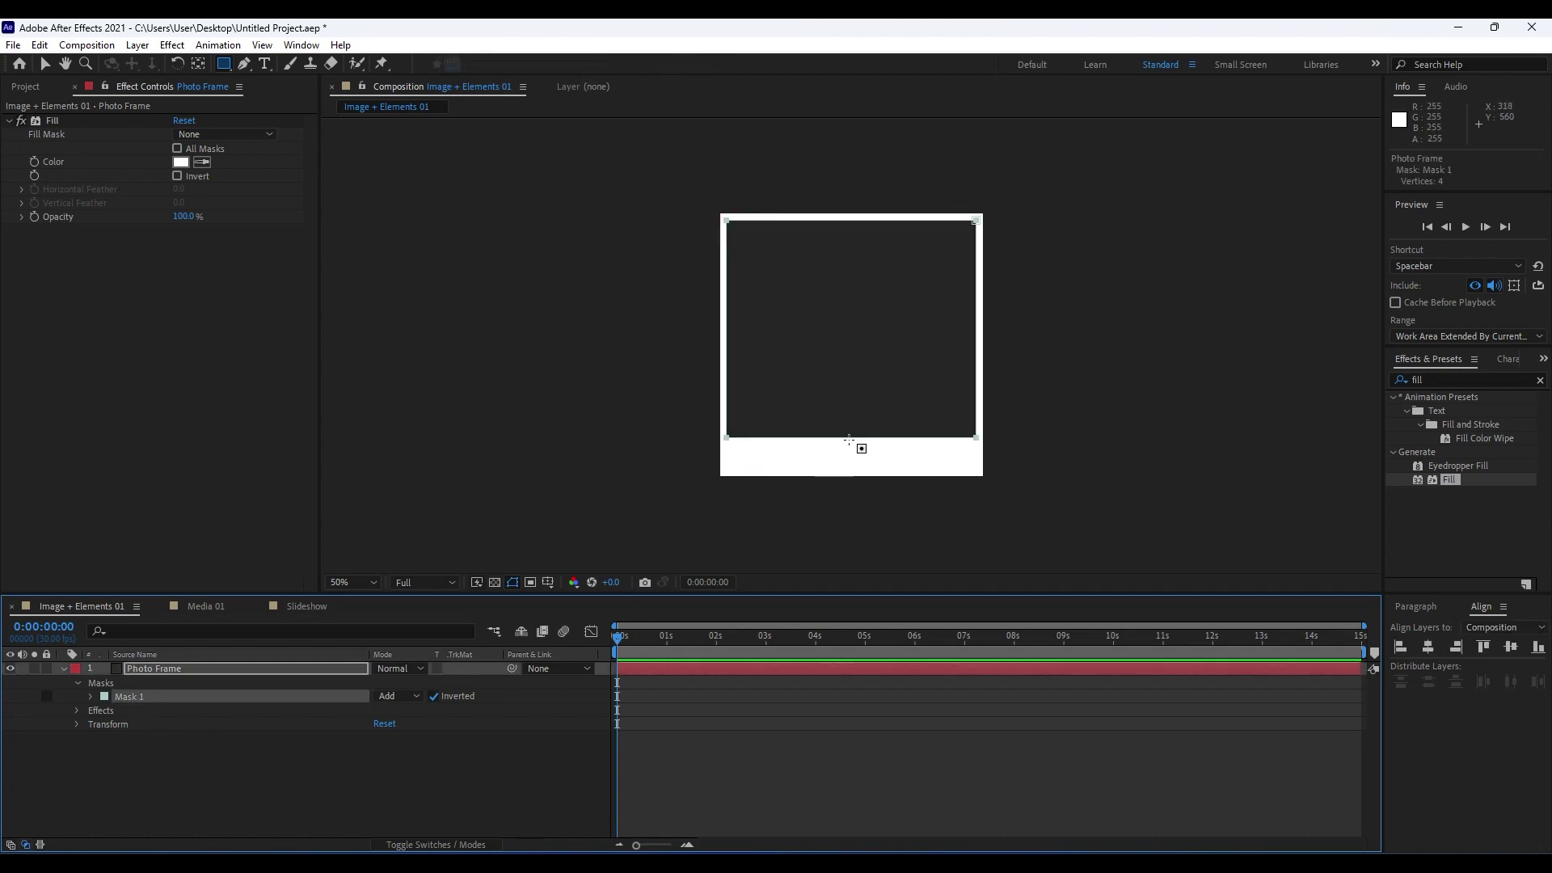
{"action": "key", "text": "v"}
{"action": "scroll", "coordinate": [849, 443], "scroll_direction": "up", "scroll_amount": 2}
{"action": "left_click", "coordinate": [846, 532]}
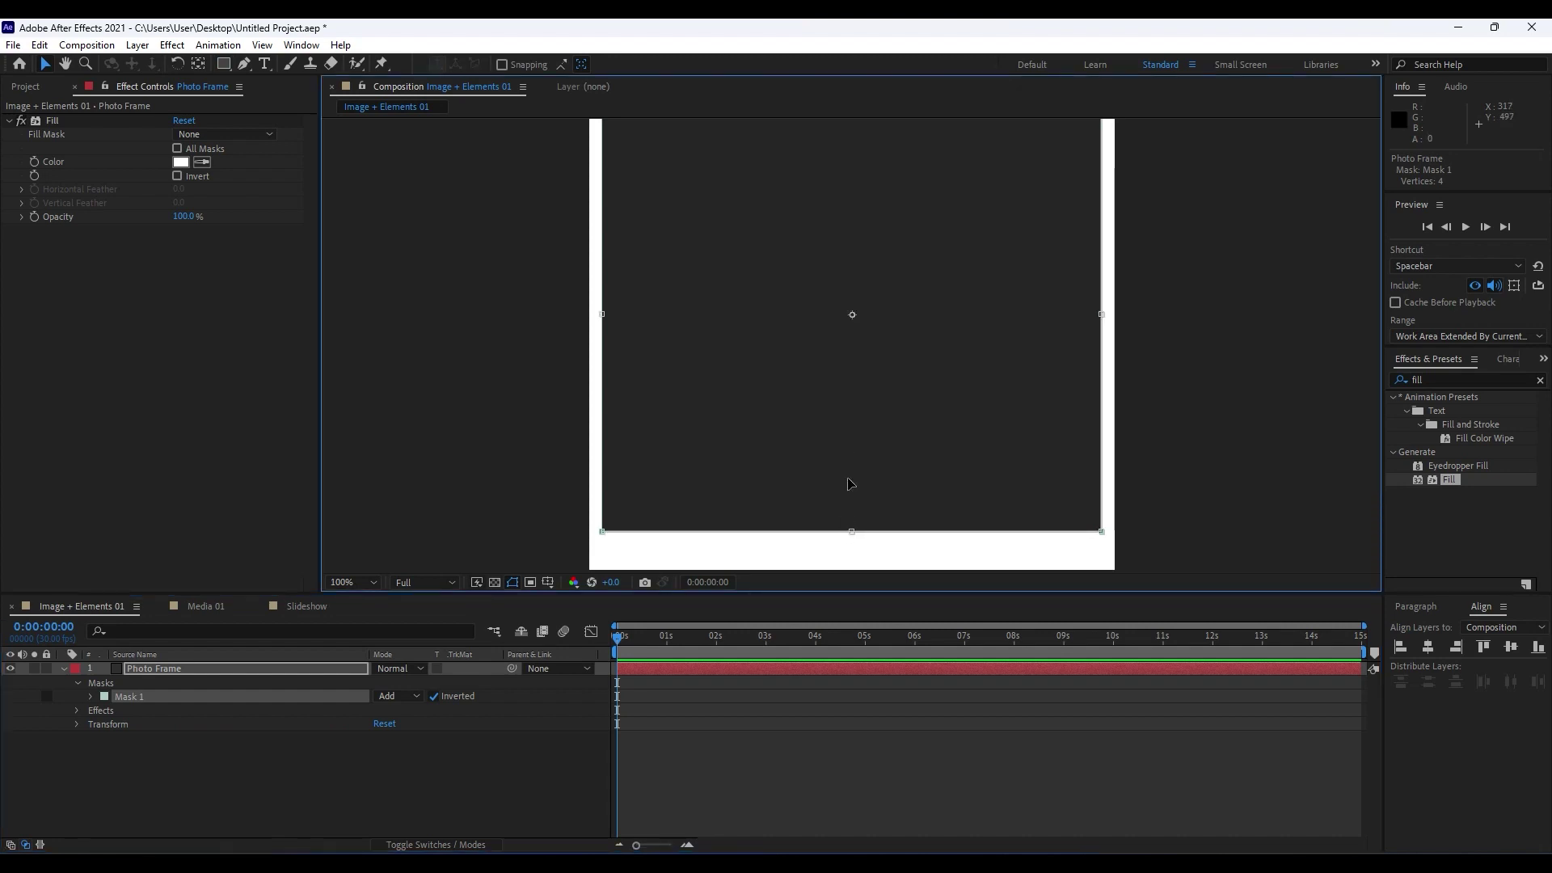
{"action": "scroll", "coordinate": [849, 483], "scroll_direction": "down", "scroll_amount": 2}
{"action": "left_click_drag", "start_coordinate": [853, 435], "coordinate": [853, 449]}
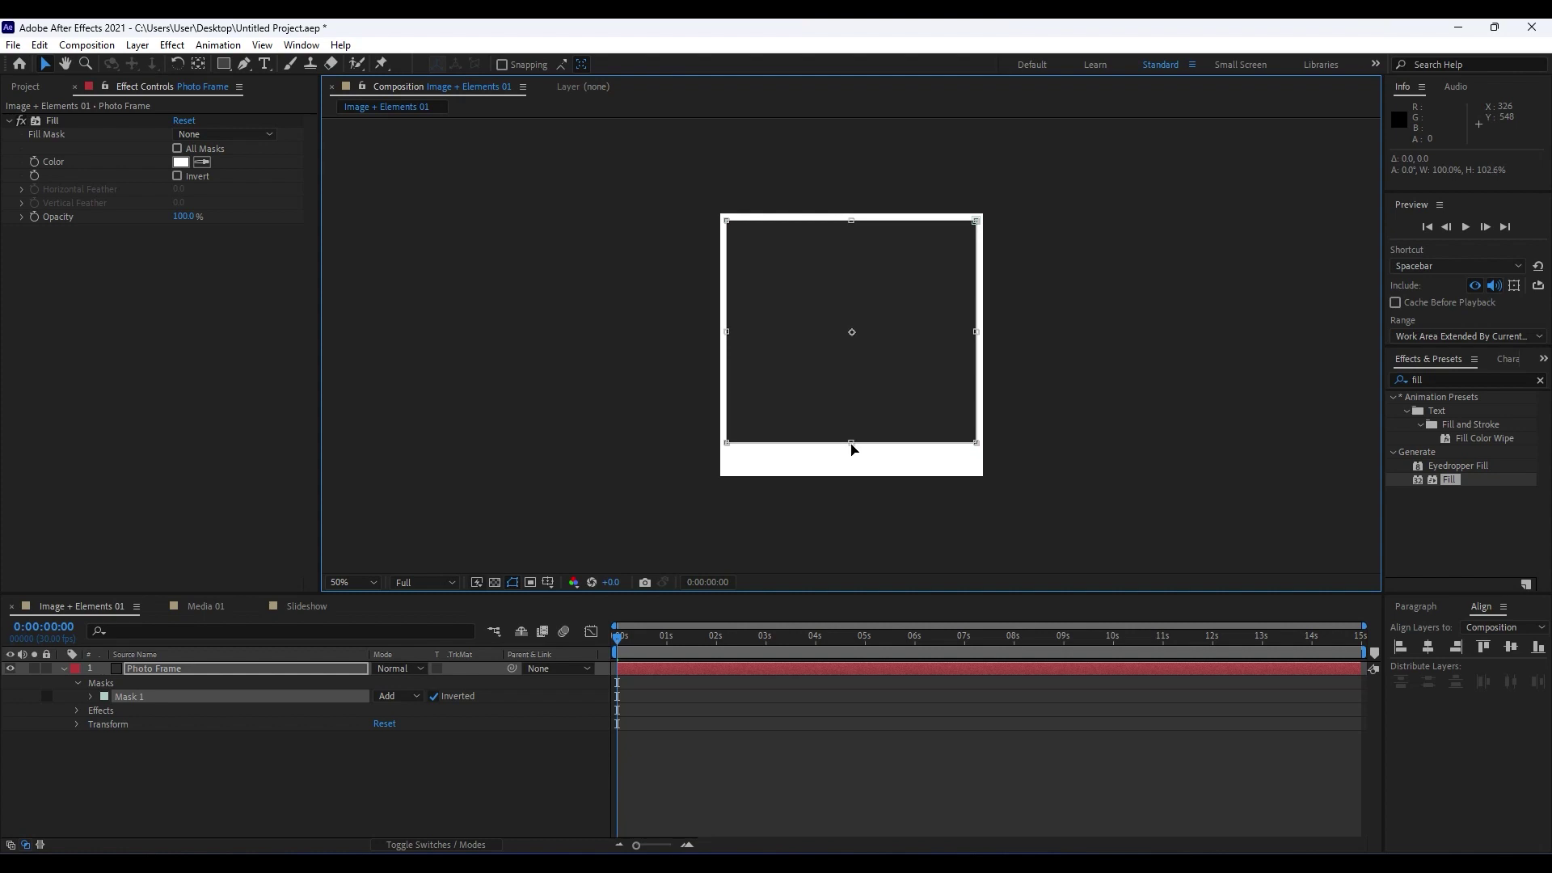
{"action": "left_click", "coordinate": [213, 769]}
{"action": "left_click", "coordinate": [63, 670]}
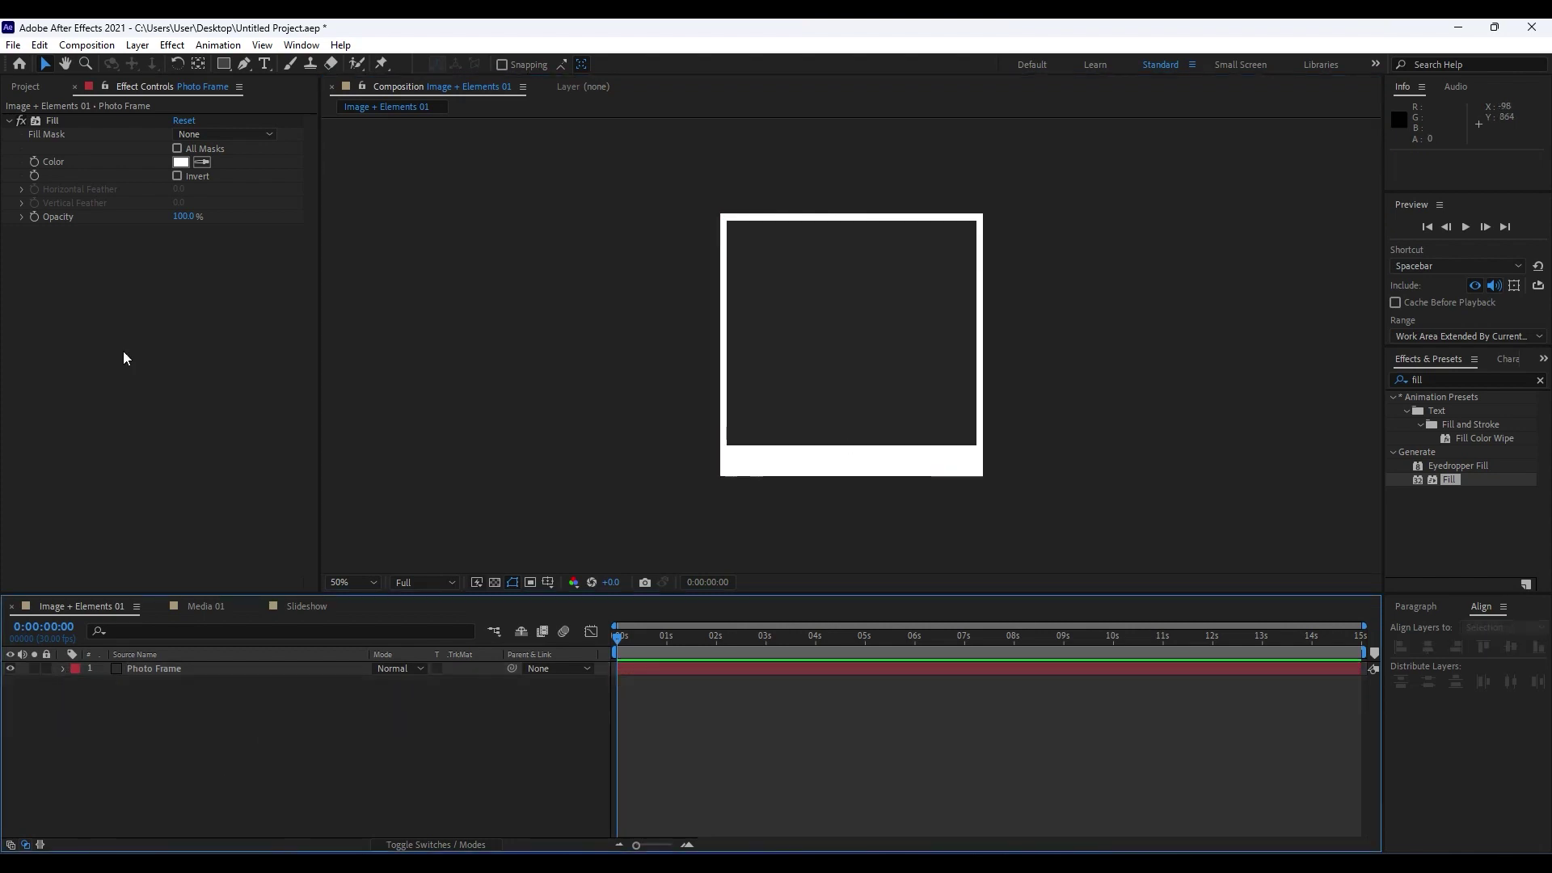
Place the Media 01 composition beneath Photo Frame in Image + Elements 01 and open it.
{"action": "left_click", "coordinate": [74, 87]}
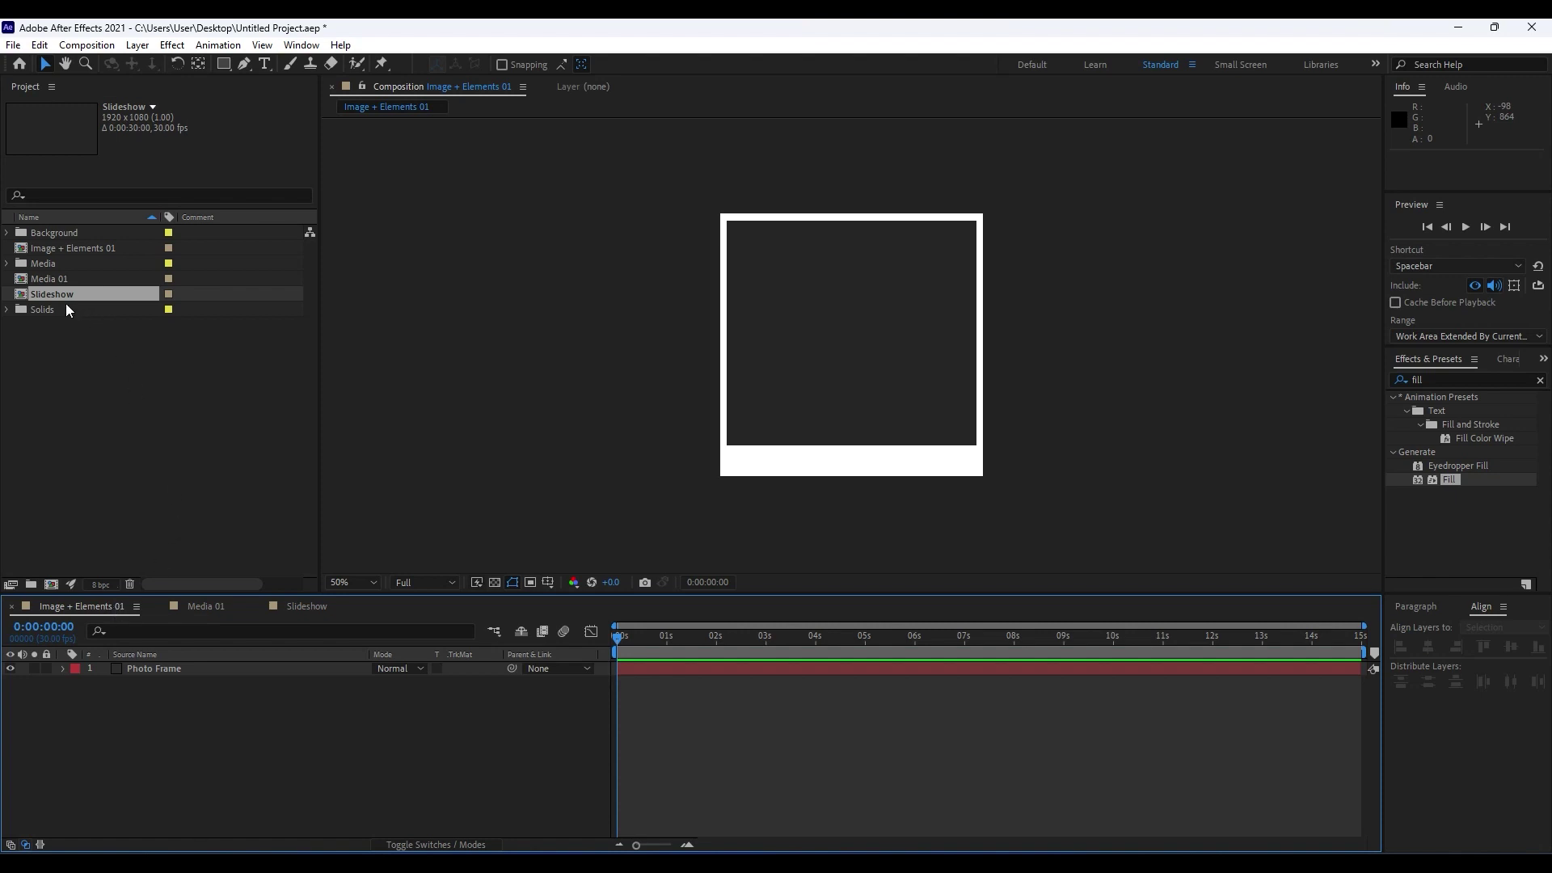
{"action": "left_click_drag", "start_coordinate": [51, 280], "coordinate": [308, 769]}
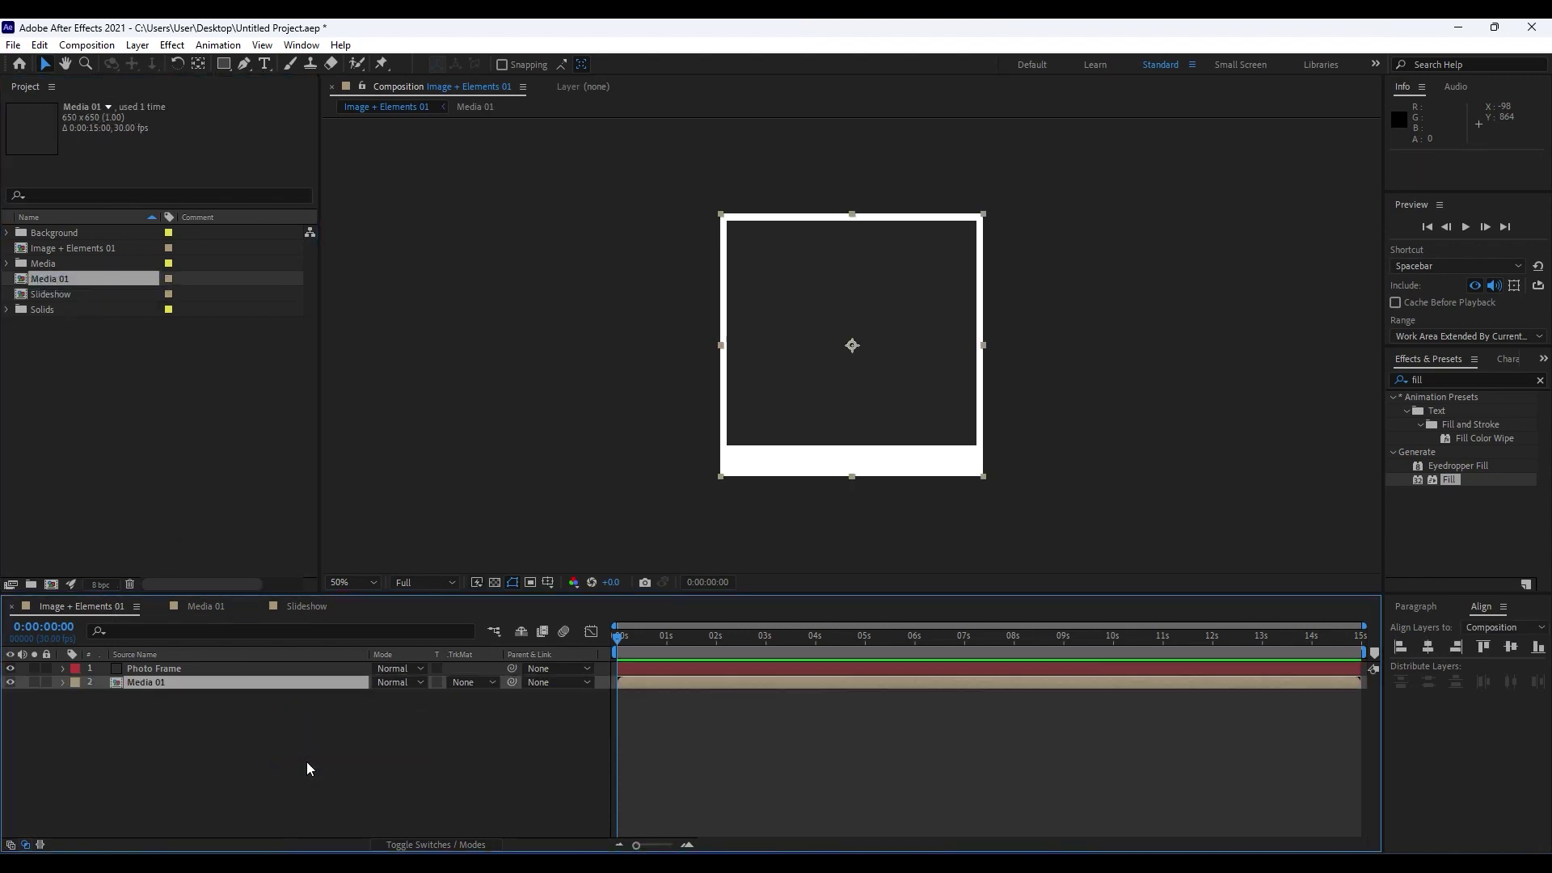
{"action": "double_click", "coordinate": [153, 684]}
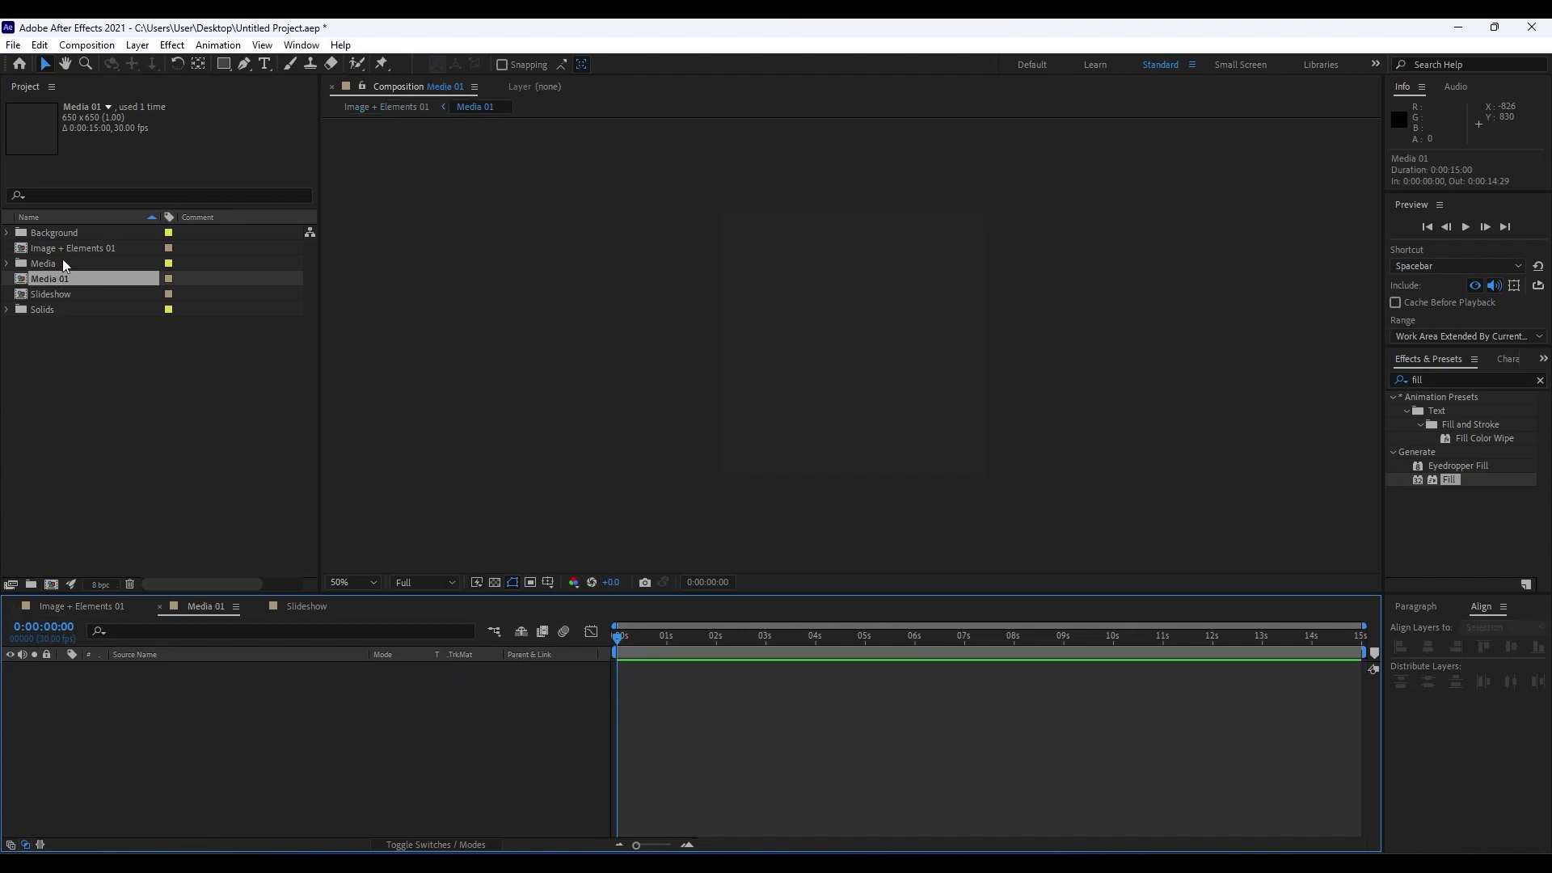
Add the pink-background portrait photo from the Media folder to the Media 01 composition.
{"action": "left_click", "coordinate": [8, 264]}
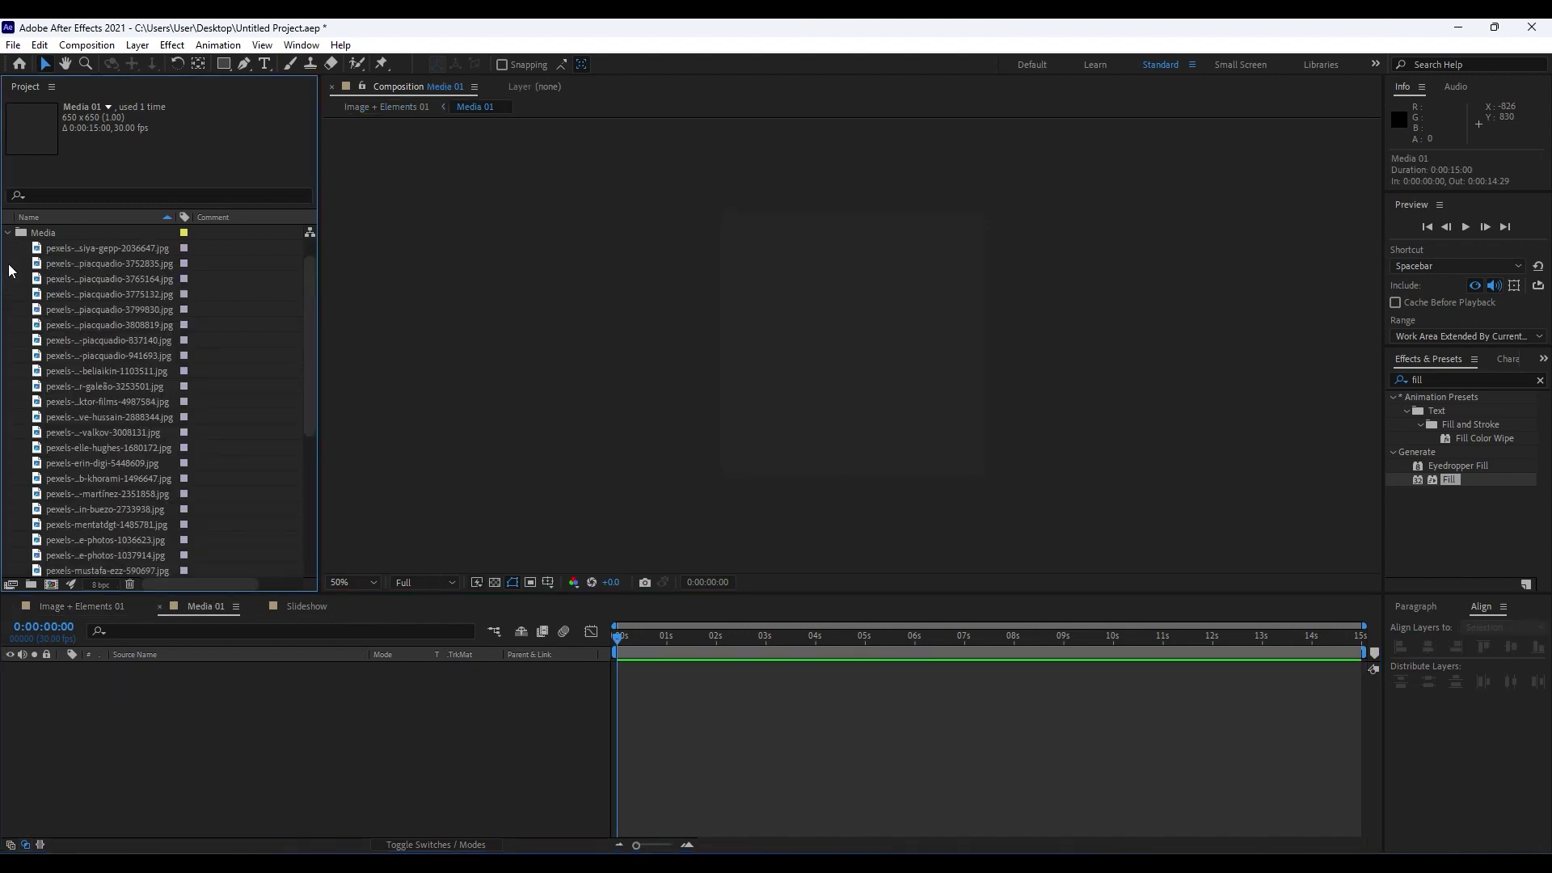
{"action": "scroll", "coordinate": [79, 304], "scroll_direction": "down", "scroll_amount": 1}
{"action": "scroll", "coordinate": [104, 266], "scroll_direction": "up", "scroll_amount": 1}
{"action": "left_click", "coordinate": [104, 280]}
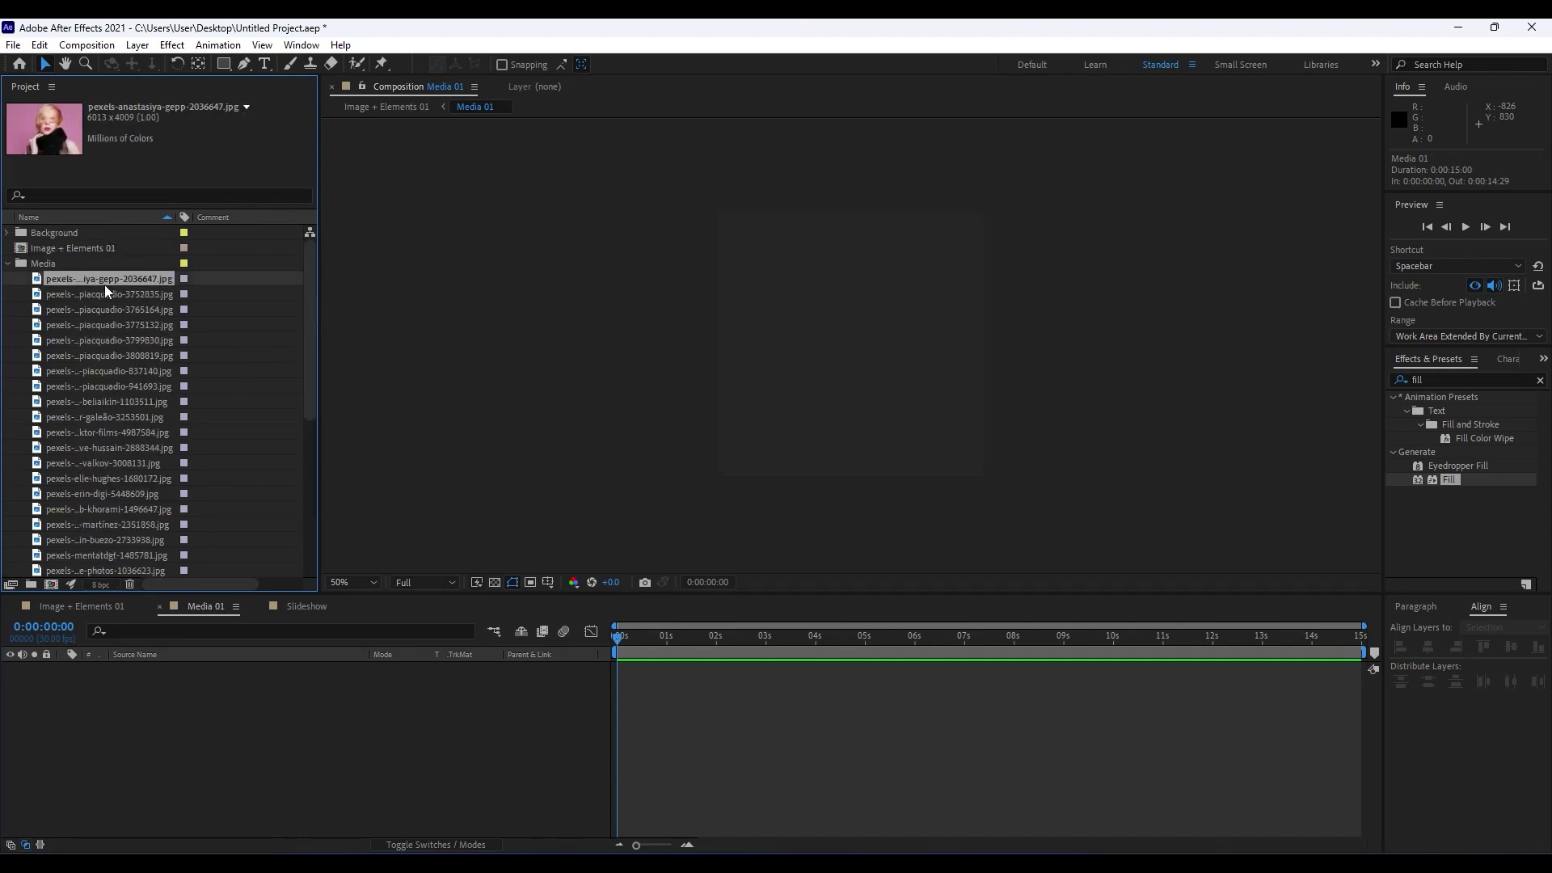
{"action": "left_click", "coordinate": [104, 294]}
{"action": "left_click_drag", "start_coordinate": [109, 280], "coordinate": [217, 783]}
Set the portrait layer's Scale to 15% in Media 01.
{"action": "key", "text": "s"}
{"action": "left_click_drag", "start_coordinate": [401, 682], "coordinate": [349, 698]}
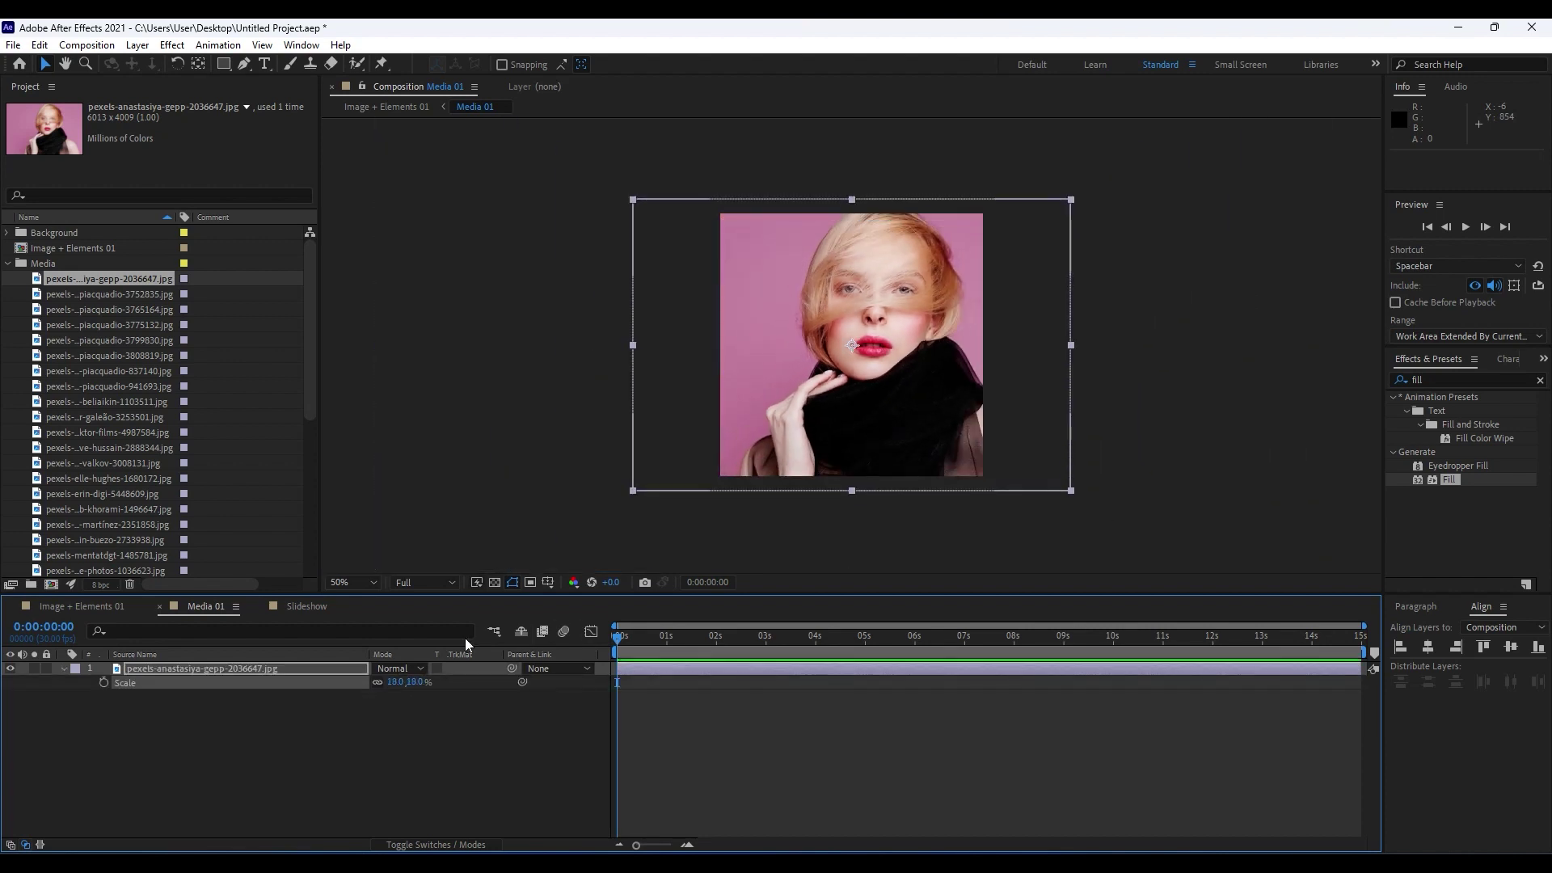
{"action": "left_click", "coordinate": [395, 684]}
{"action": "type", "text": "15"}
{"action": "key", "text": "Return"}
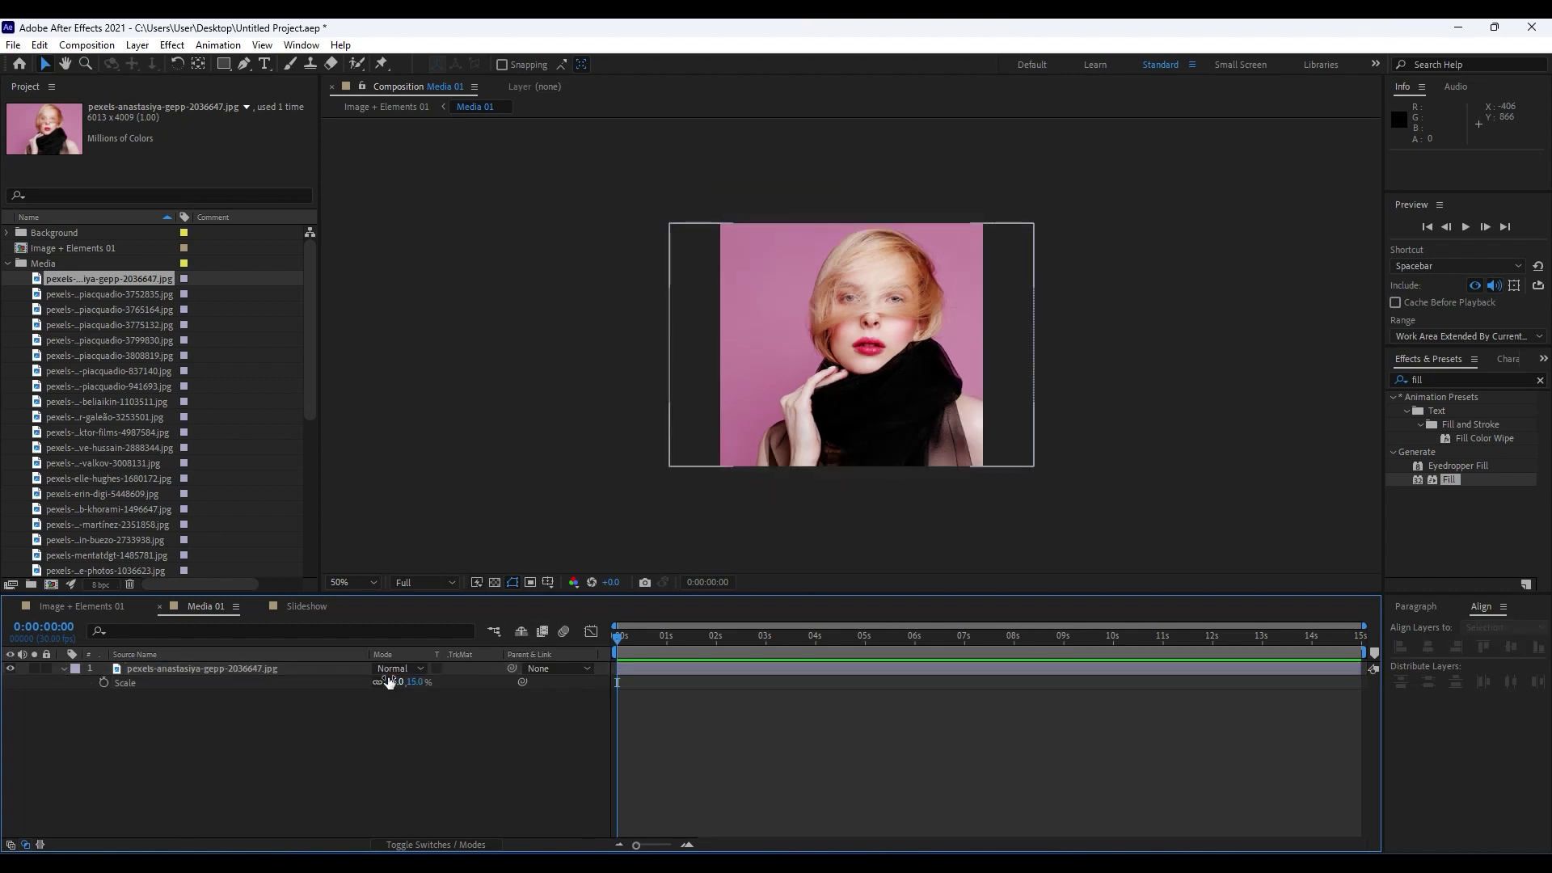
Move the portrait left and slightly down to about 261, 329, and check its fit inside the frame in Image + Elements 01.
{"action": "left_click_drag", "start_coordinate": [823, 392], "coordinate": [821, 400]}
{"action": "left_click", "coordinate": [113, 609]}
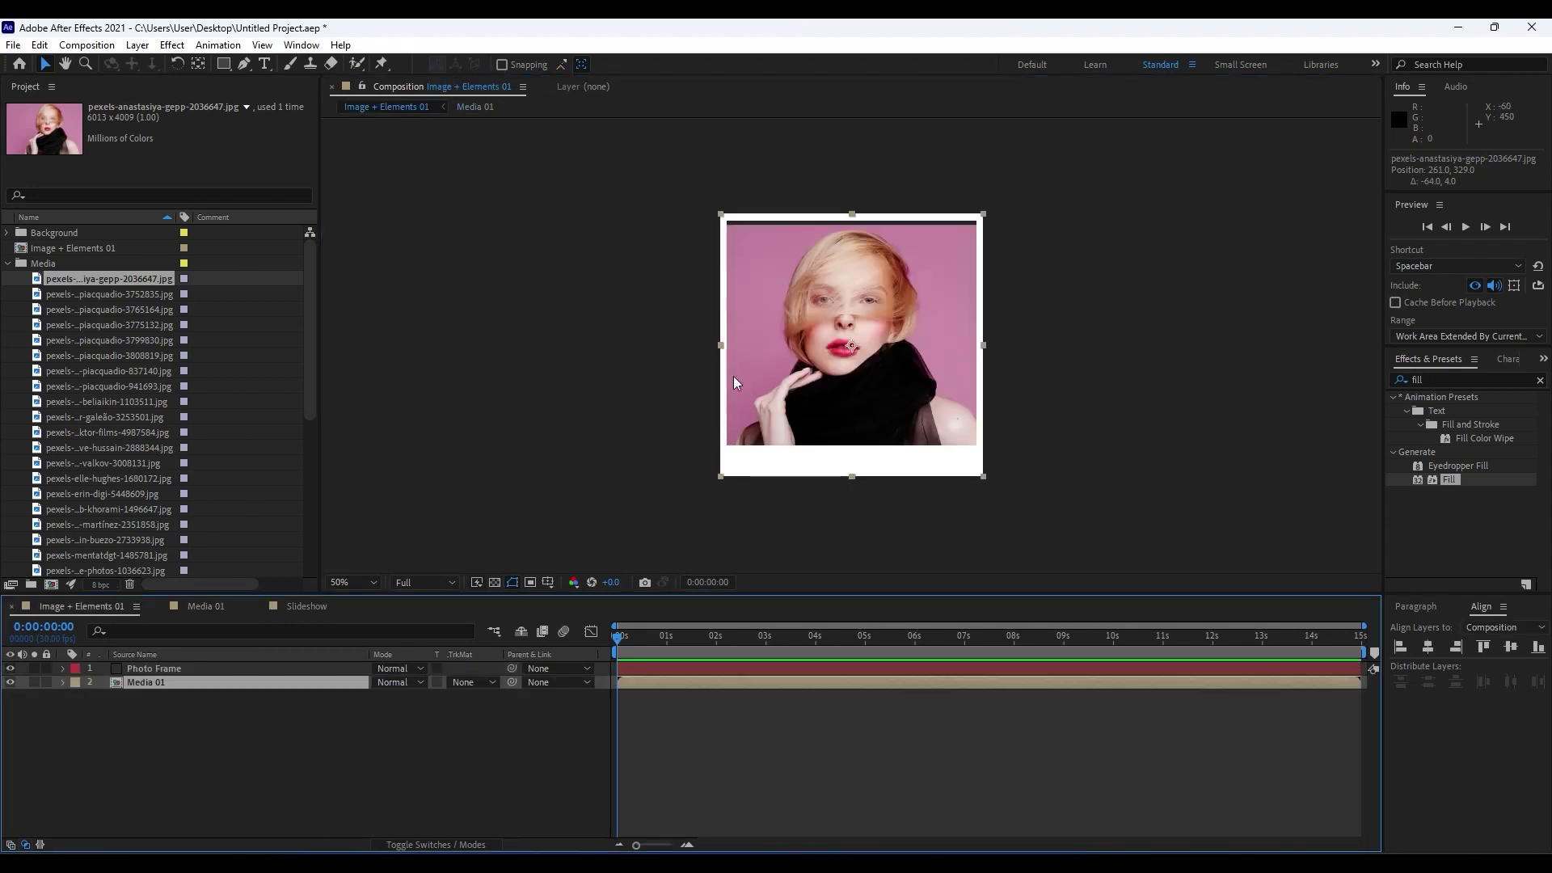
{"action": "left_click", "coordinate": [214, 608]}
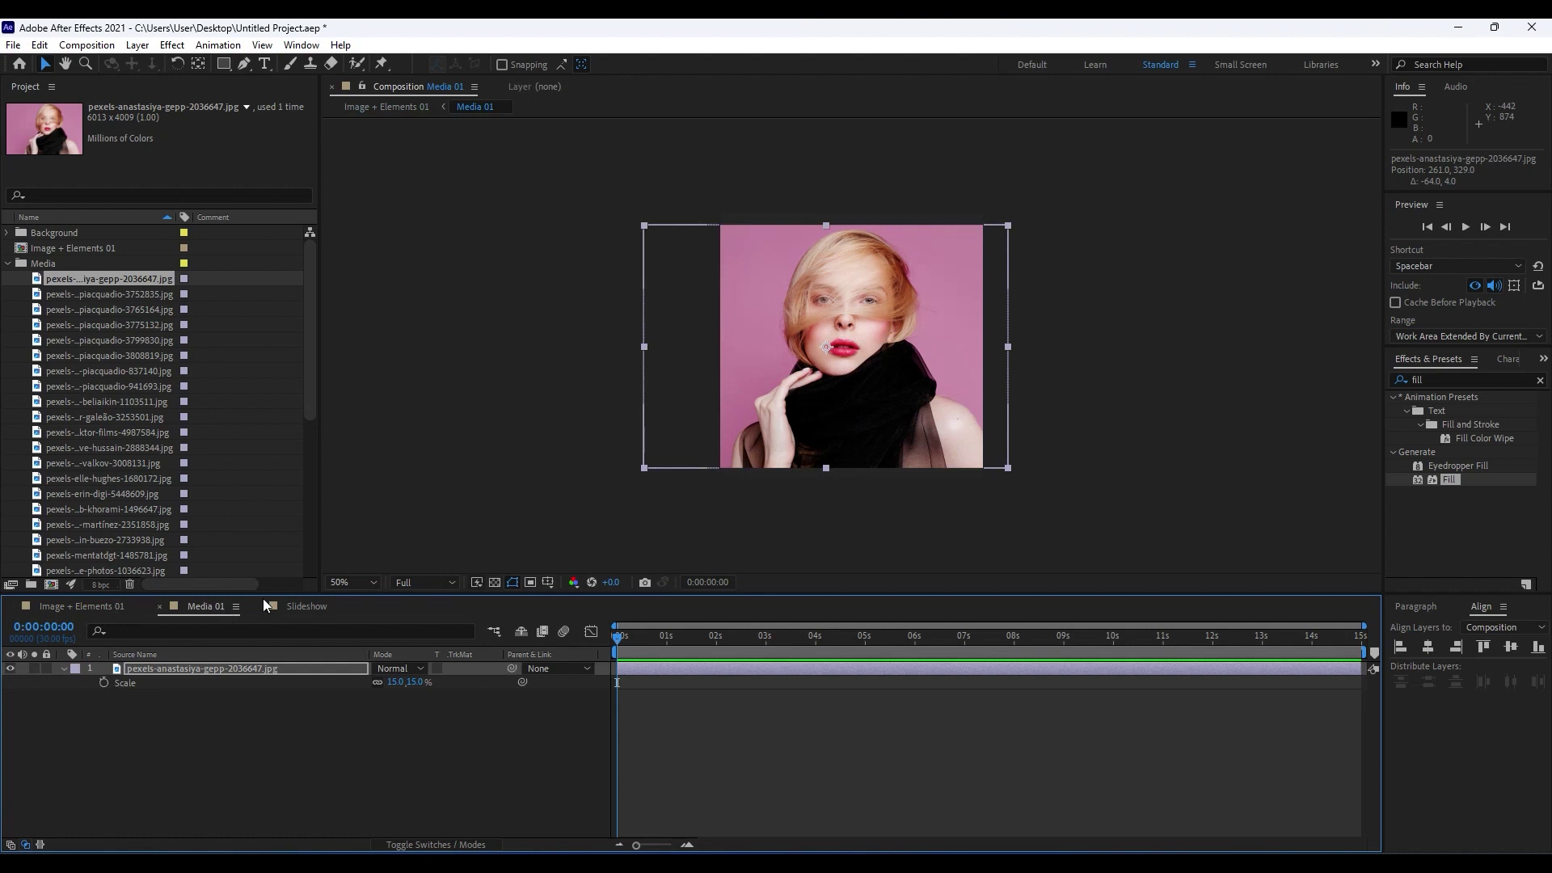
{"action": "left_click", "coordinate": [114, 607]}
{"action": "scroll", "coordinate": [963, 348], "scroll_direction": "up", "scroll_amount": 2}
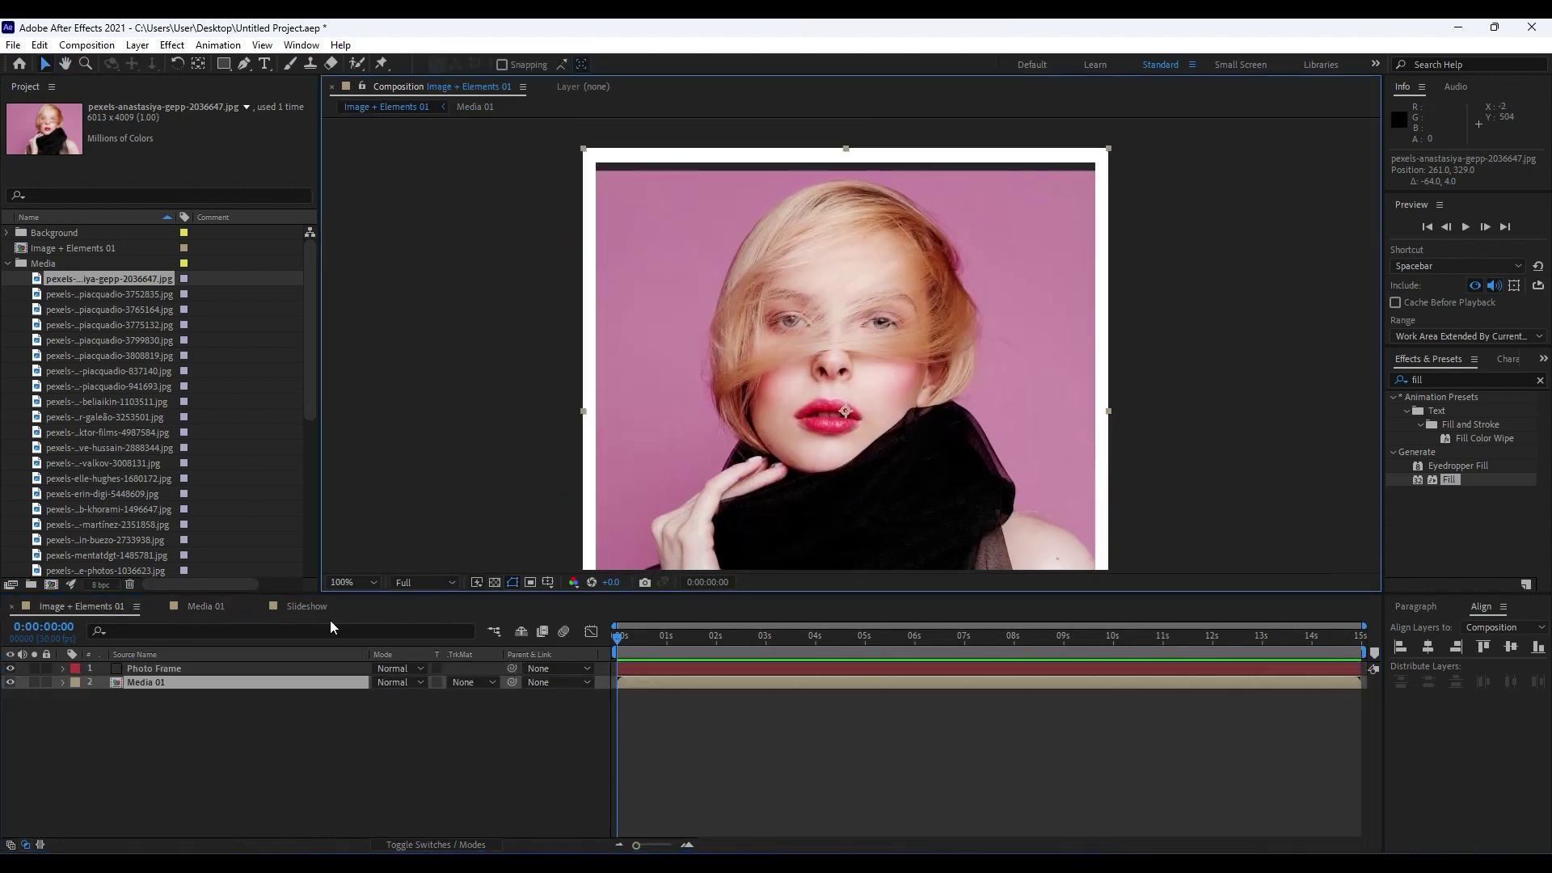
Nudge the portrait in Media 01 up by 20 pixels to close the gap below the frame's upper border, and return to Image + Elements 01.
{"action": "left_click", "coordinate": [216, 607]}
{"action": "left_click", "coordinate": [206, 668]}
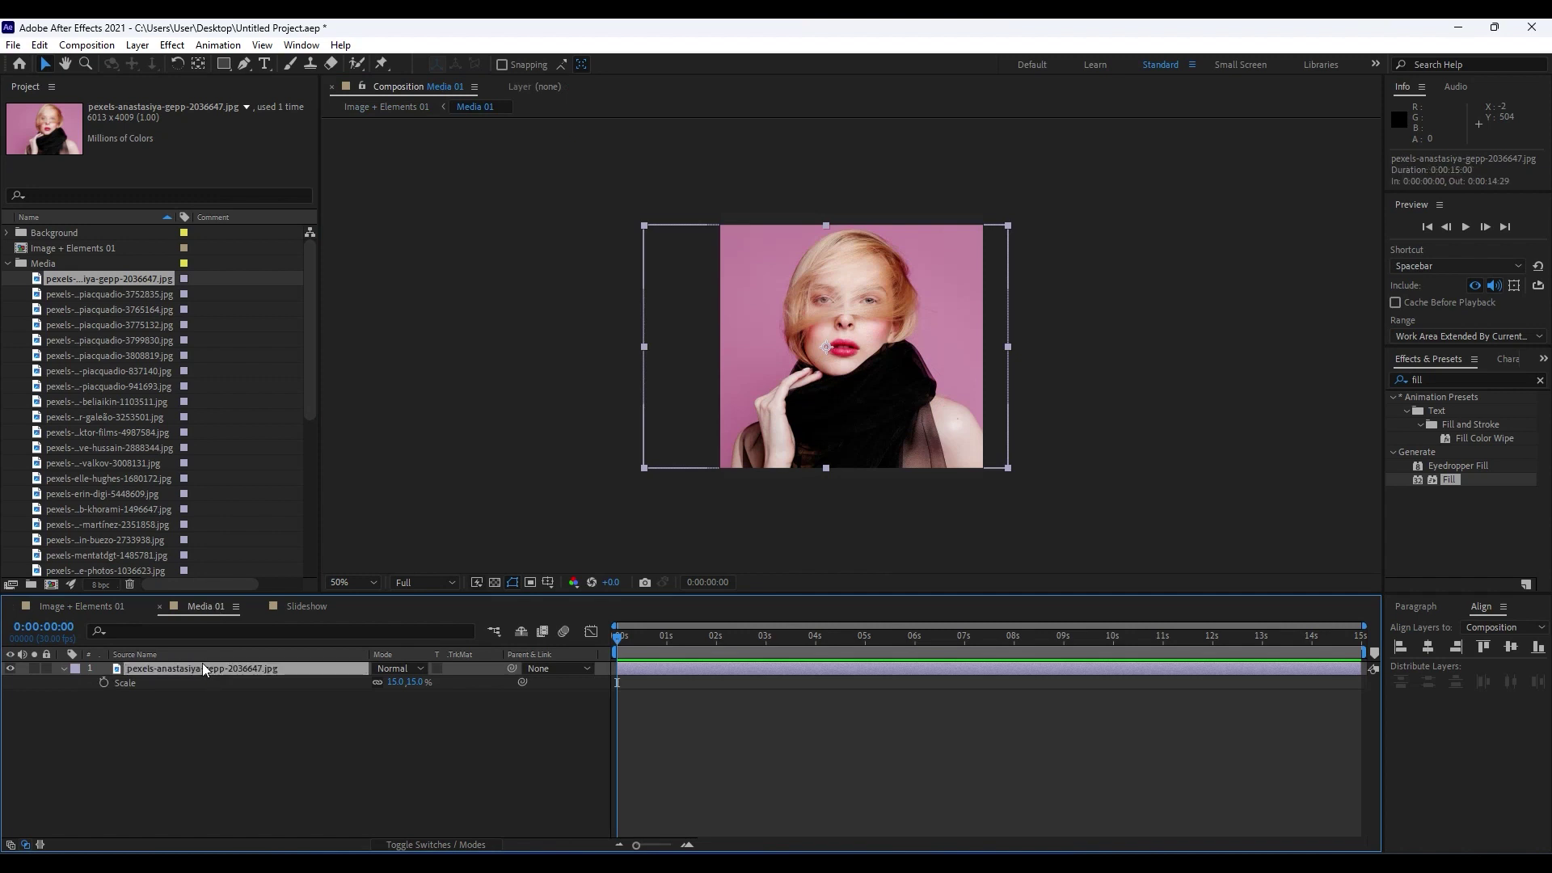
{"action": "key", "text": "shift+Up"}
{"action": "key", "text": "shift+Up"}
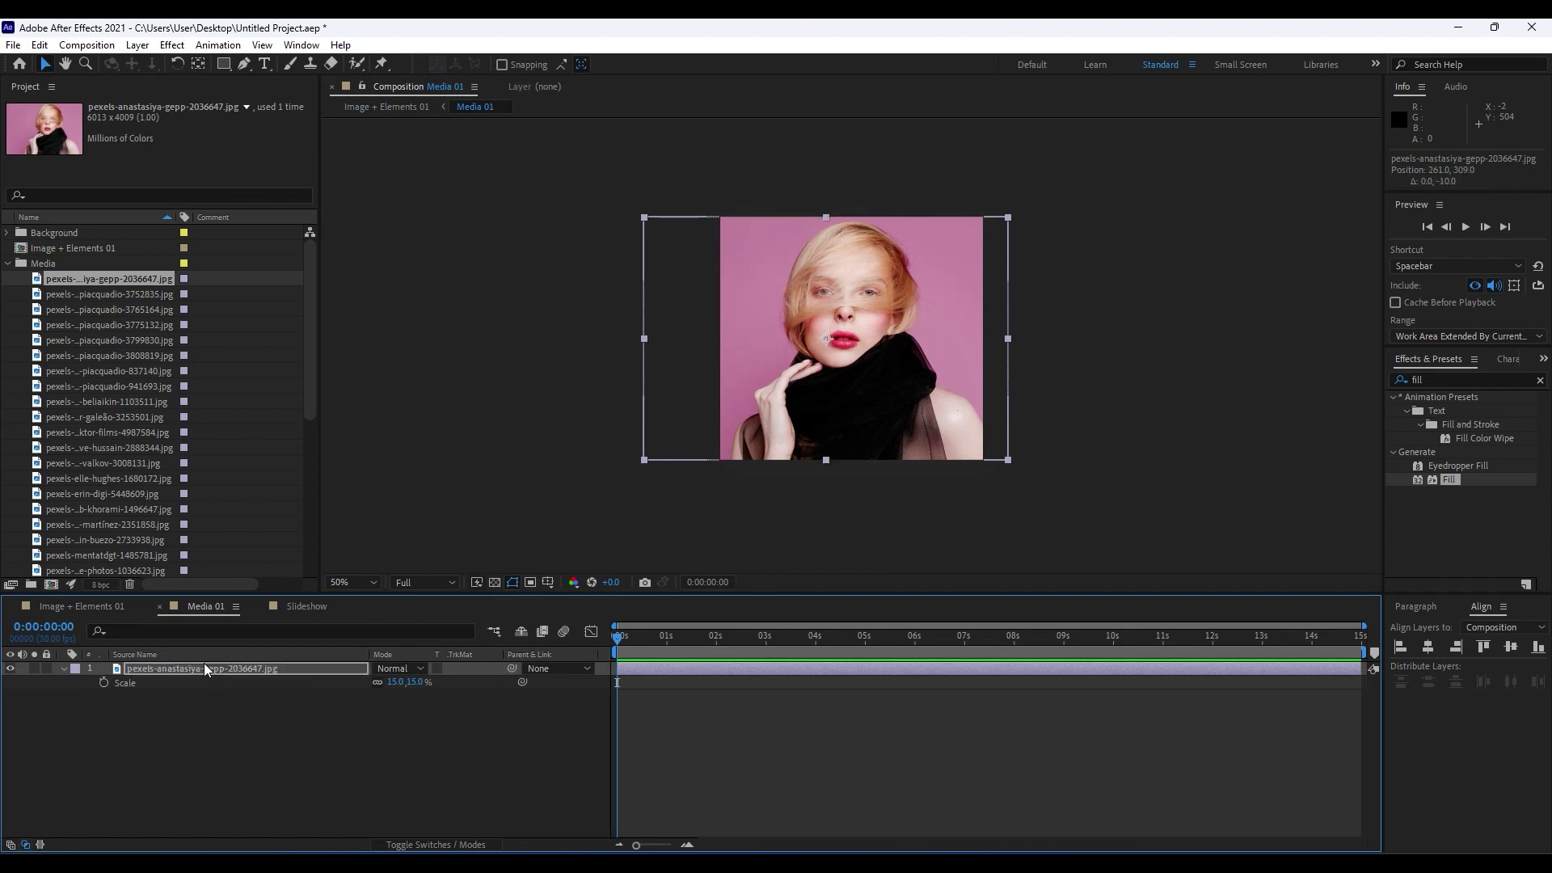
{"action": "left_click", "coordinate": [113, 607]}
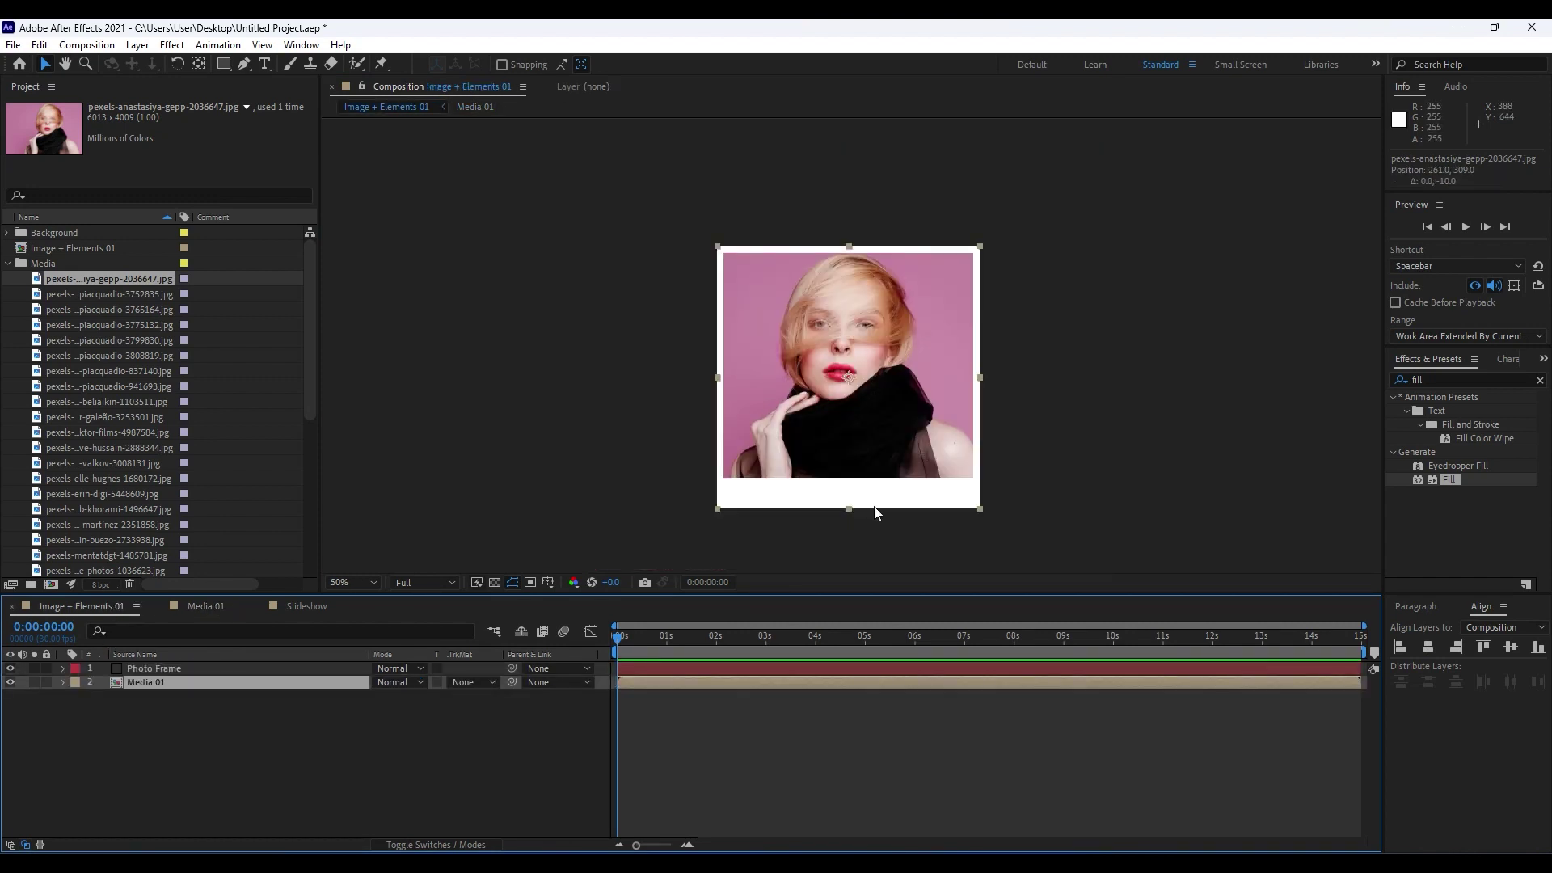
{"action": "left_click", "coordinate": [261, 745]}
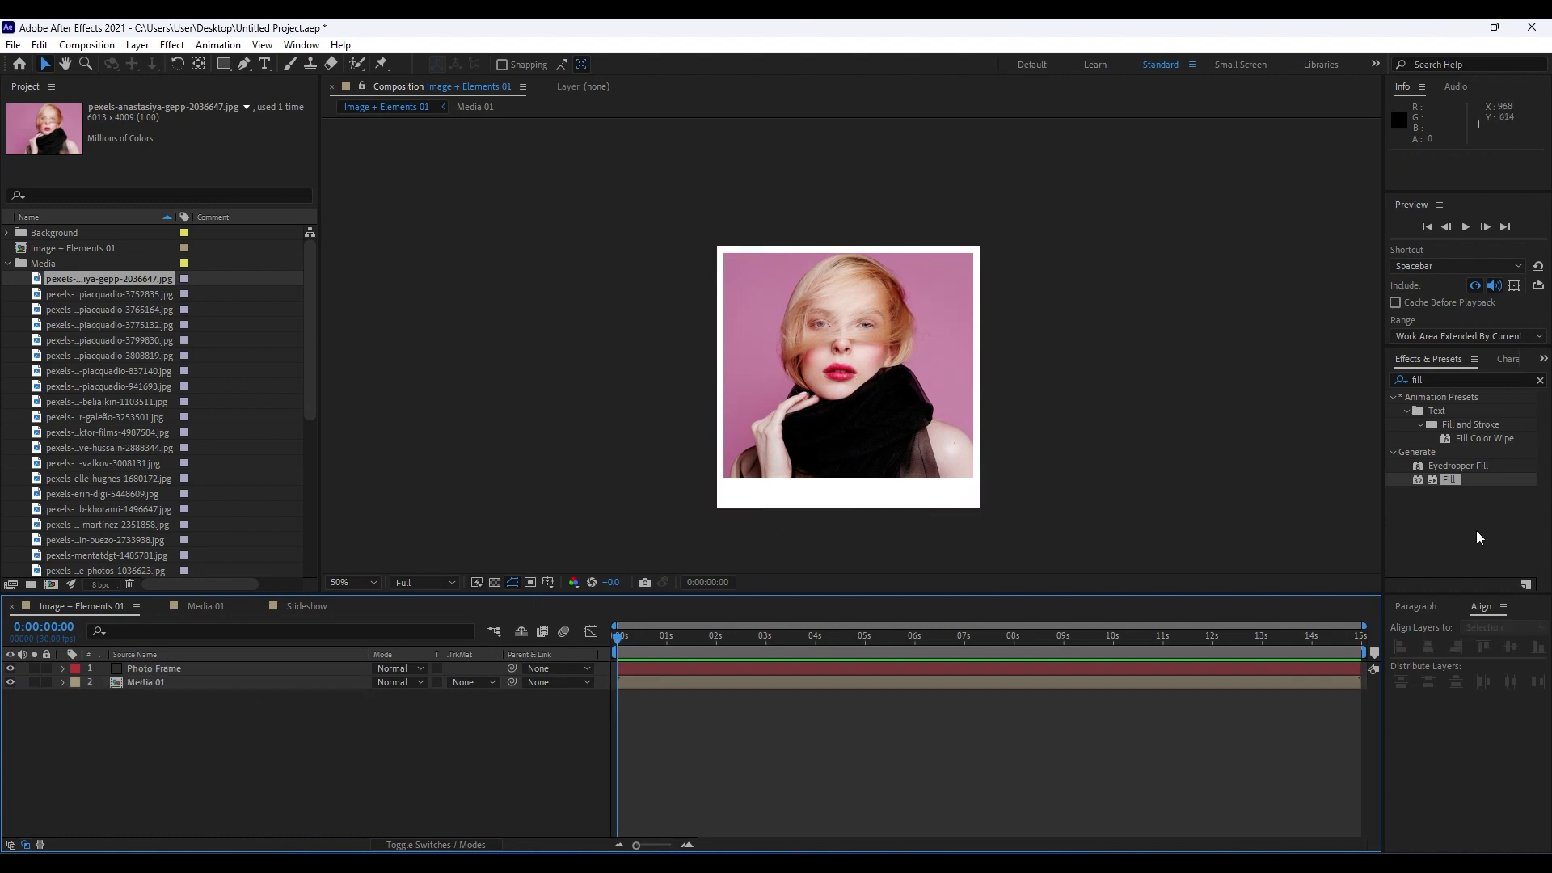
Apply the Drop Shadow effect to the Photo Frame layer.
{"action": "left_click", "coordinate": [1489, 379]}
{"action": "type", "text": "dro"}
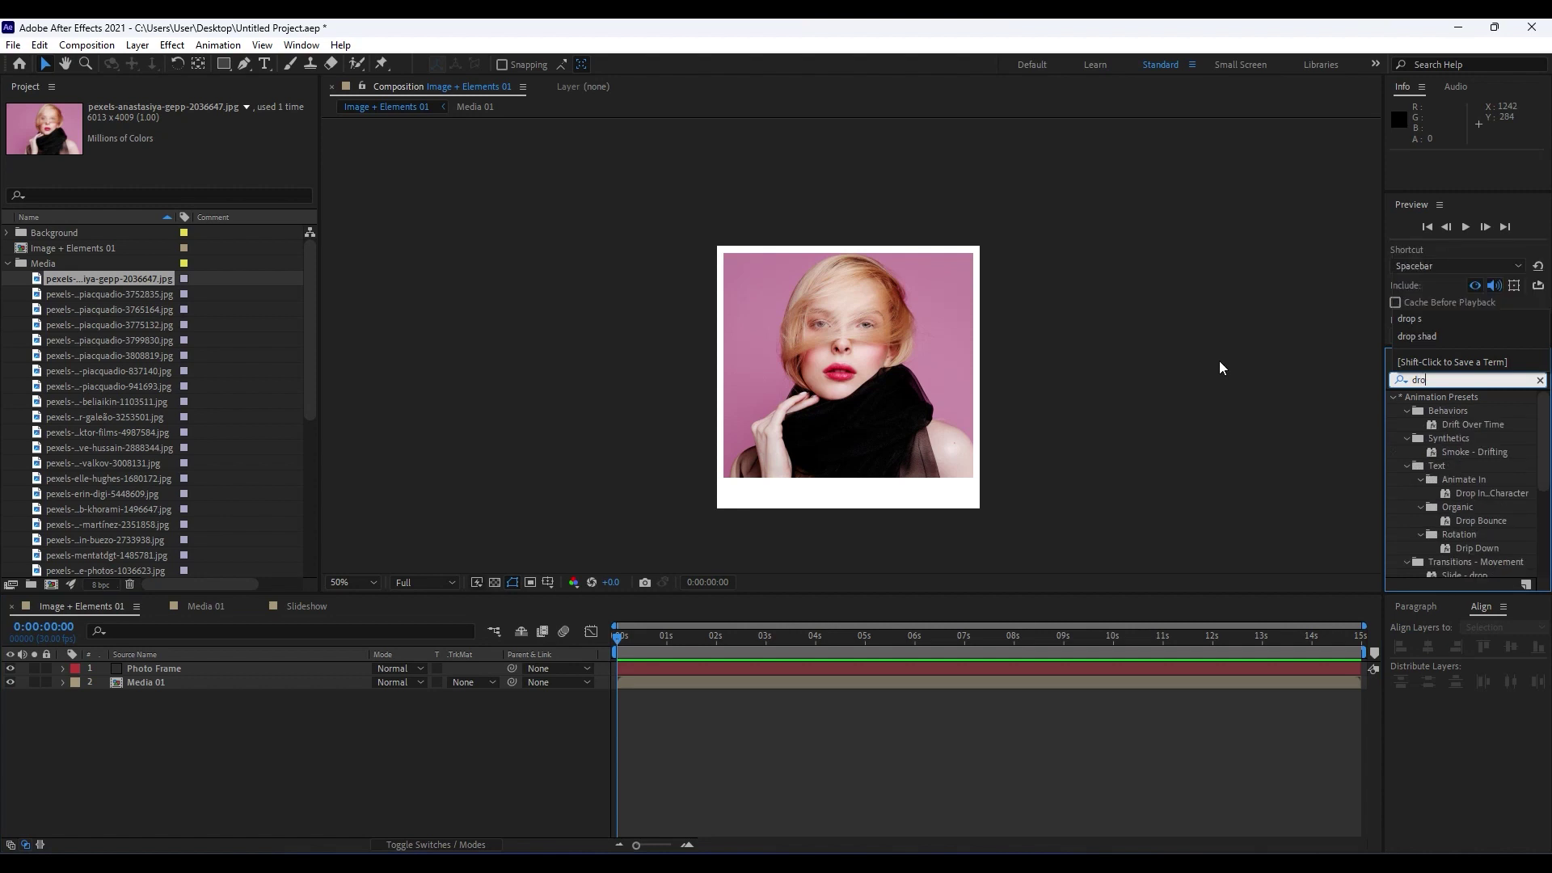
{"action": "type", "text": "p s"}
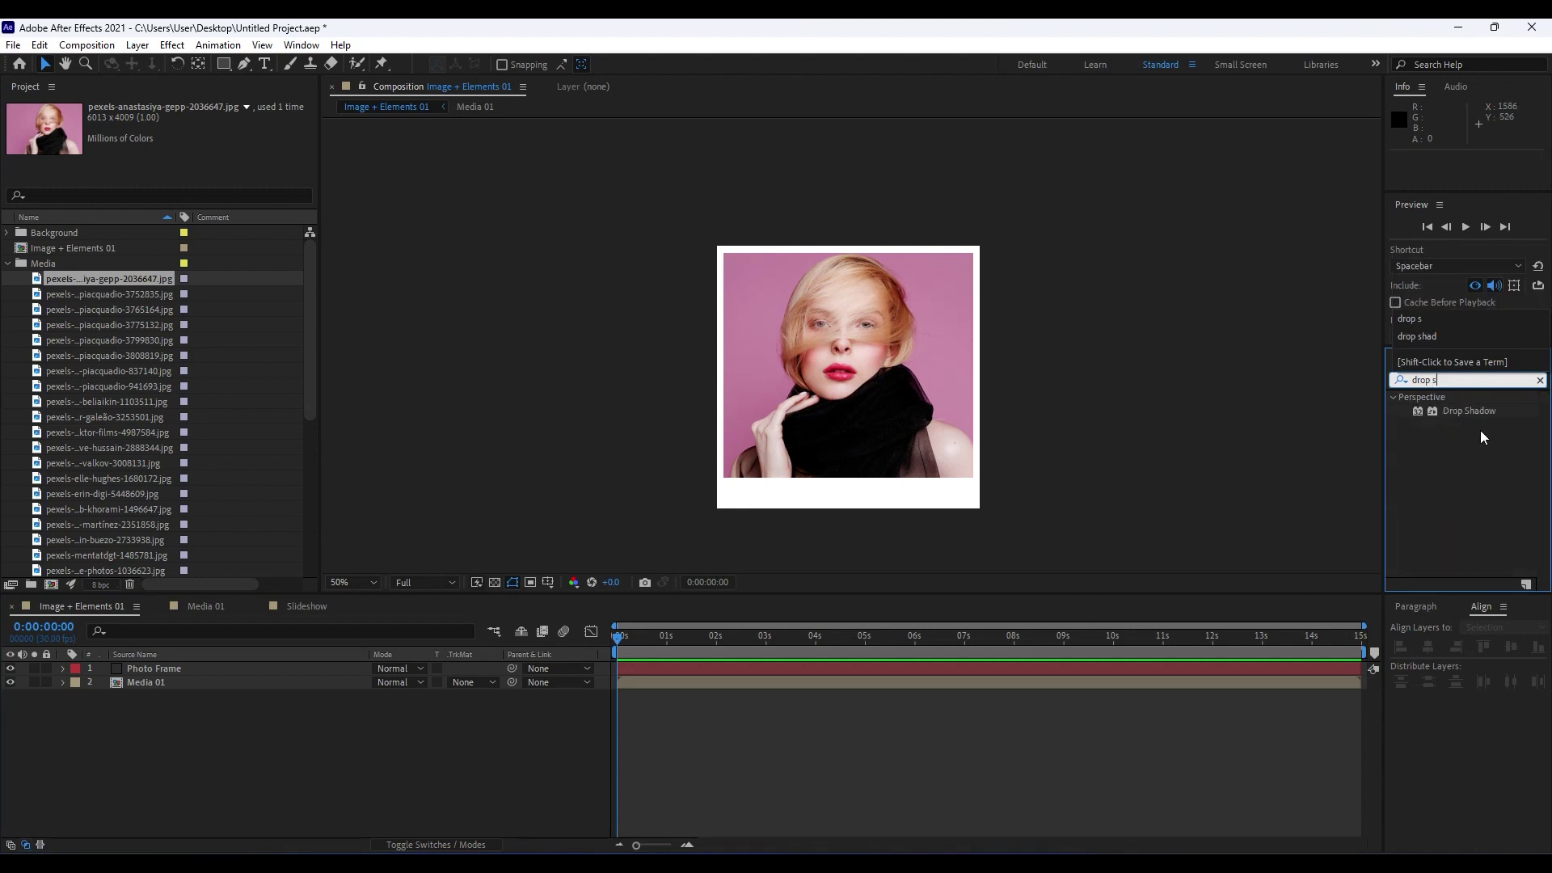
{"action": "left_click_drag", "start_coordinate": [1467, 413], "coordinate": [180, 682]}
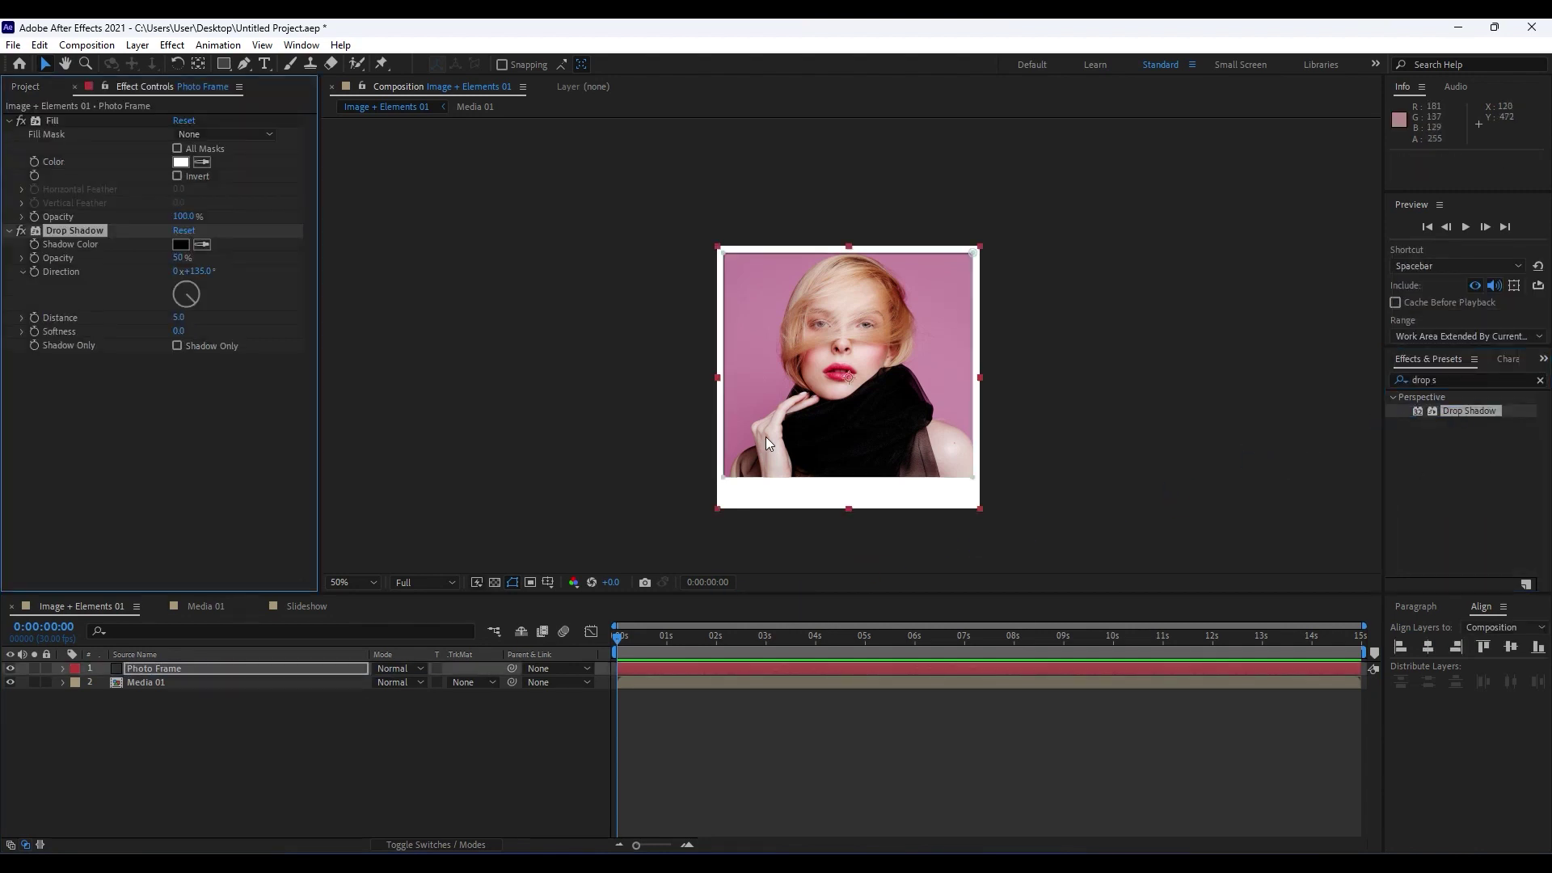
Set the Photo Frame's Drop Shadow Distance to 8 and Softness to 20.
{"action": "key", "text": "slash"}
{"action": "left_click", "coordinate": [178, 317]}
{"action": "type", "text": "8"}
{"action": "left_click", "coordinate": [171, 435]}
{"action": "left_click", "coordinate": [179, 332]}
{"action": "type", "text": "20"}
{"action": "left_click", "coordinate": [181, 453]}
{"action": "key", "text": "comma"}
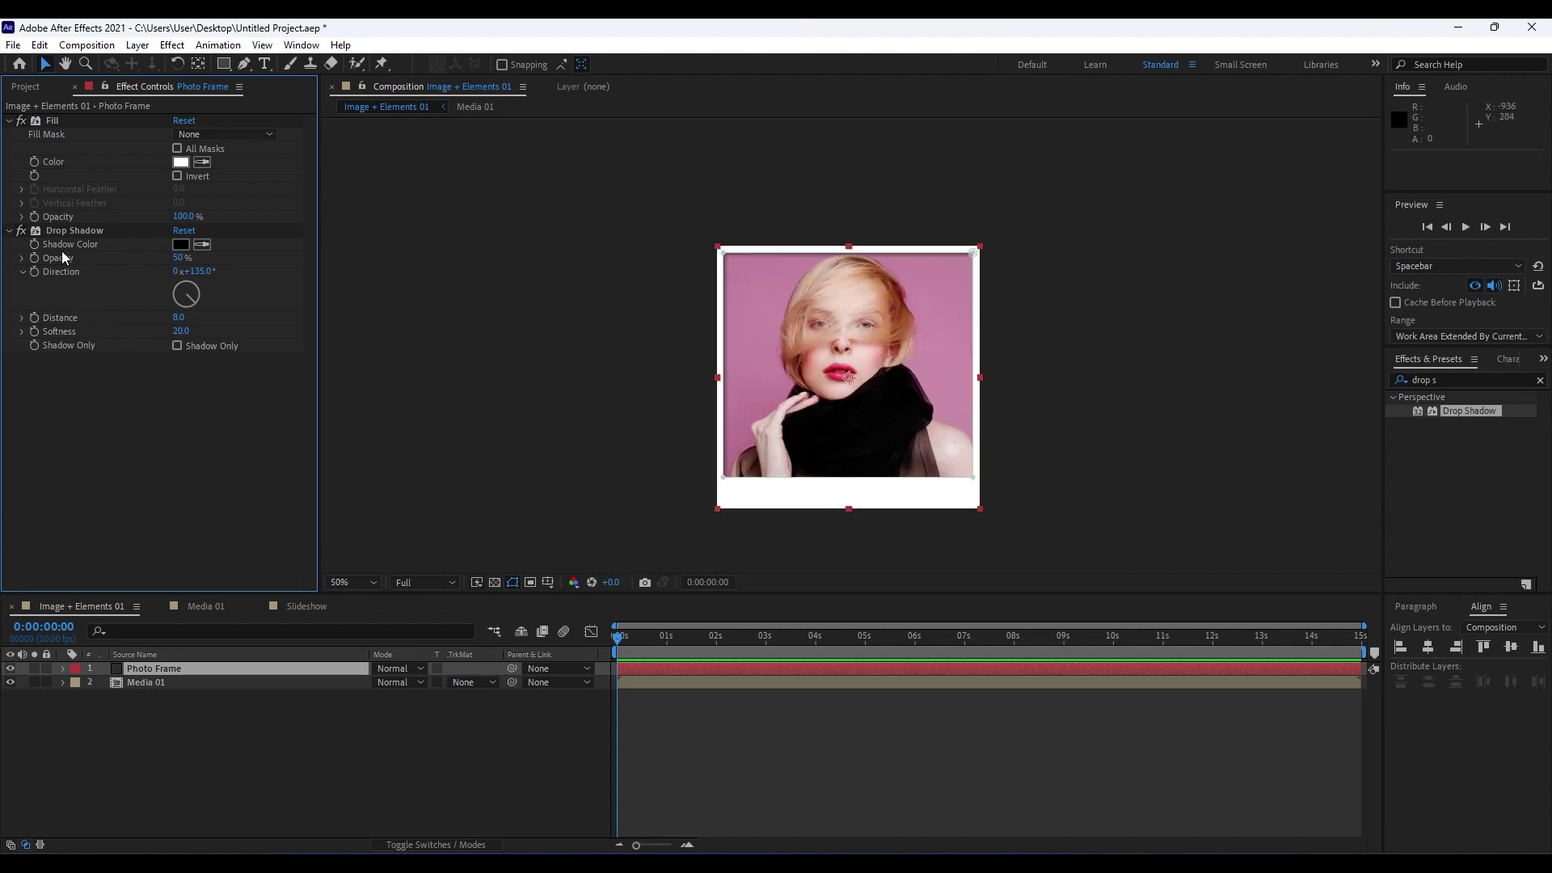
Duplicate the Drop Shadow effect and set the copy's Direction to -135°.
{"action": "left_click", "coordinate": [79, 231]}
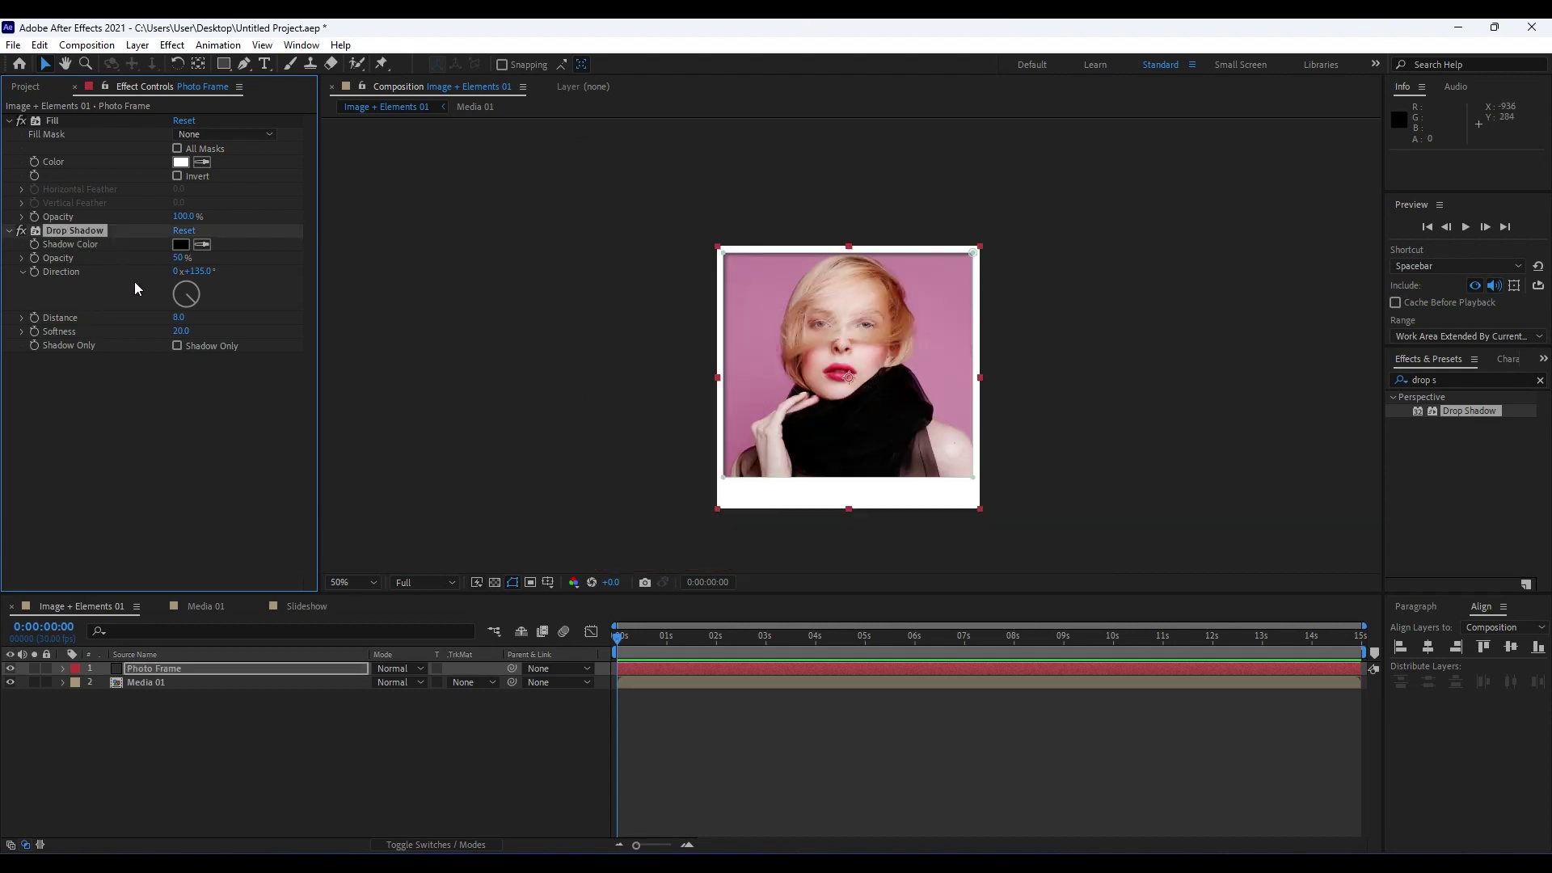
{"action": "key", "text": "ctrl+d"}
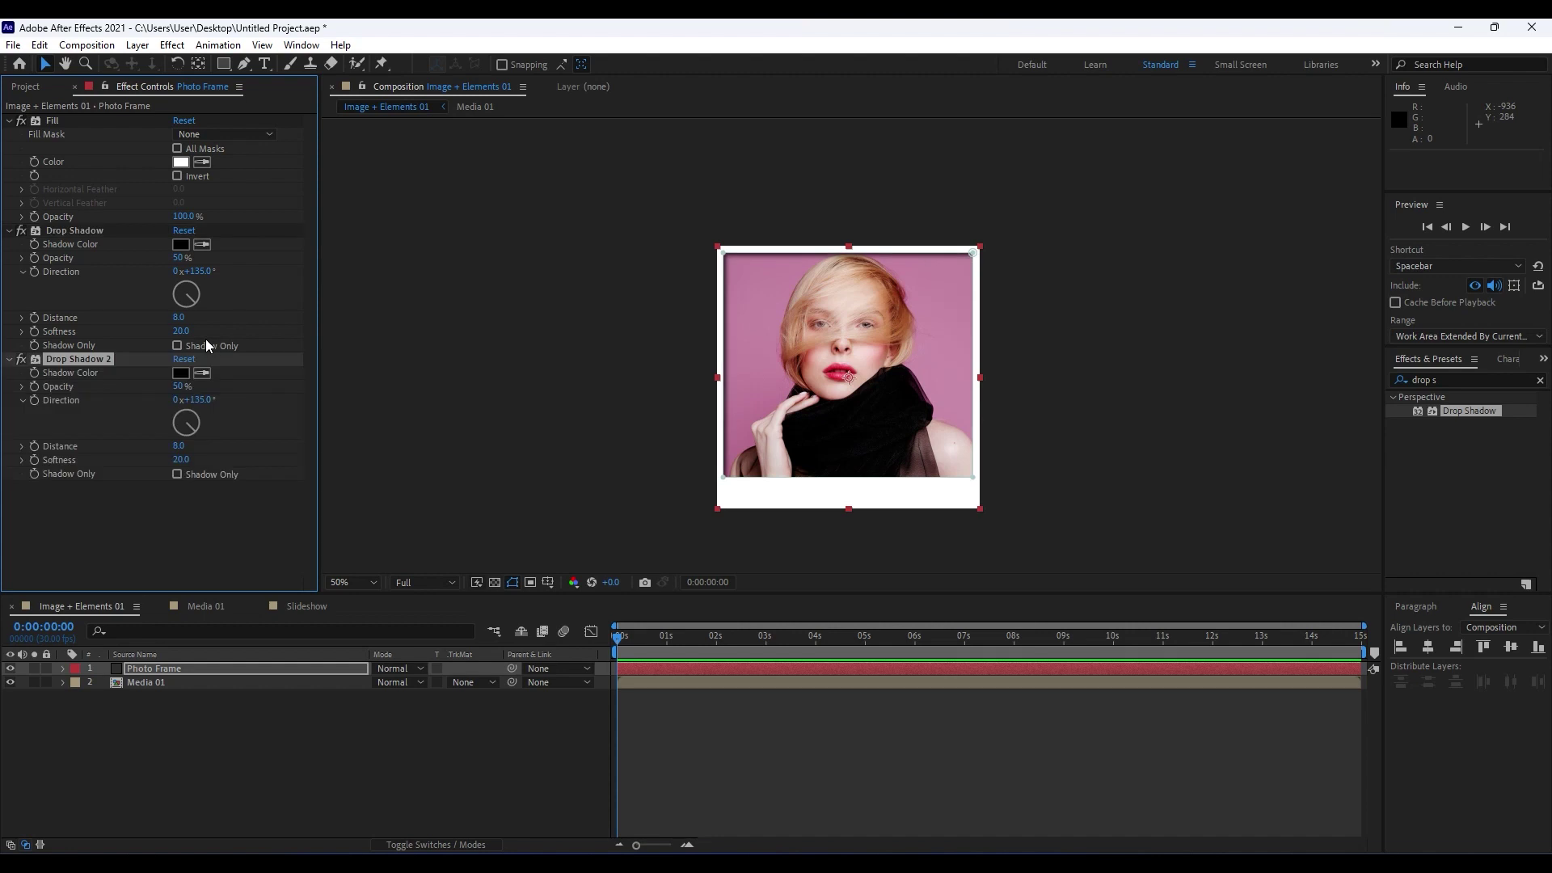
{"action": "left_click", "coordinate": [197, 400]}
{"action": "type", "text": "-135"}
{"action": "left_click", "coordinate": [202, 503]}
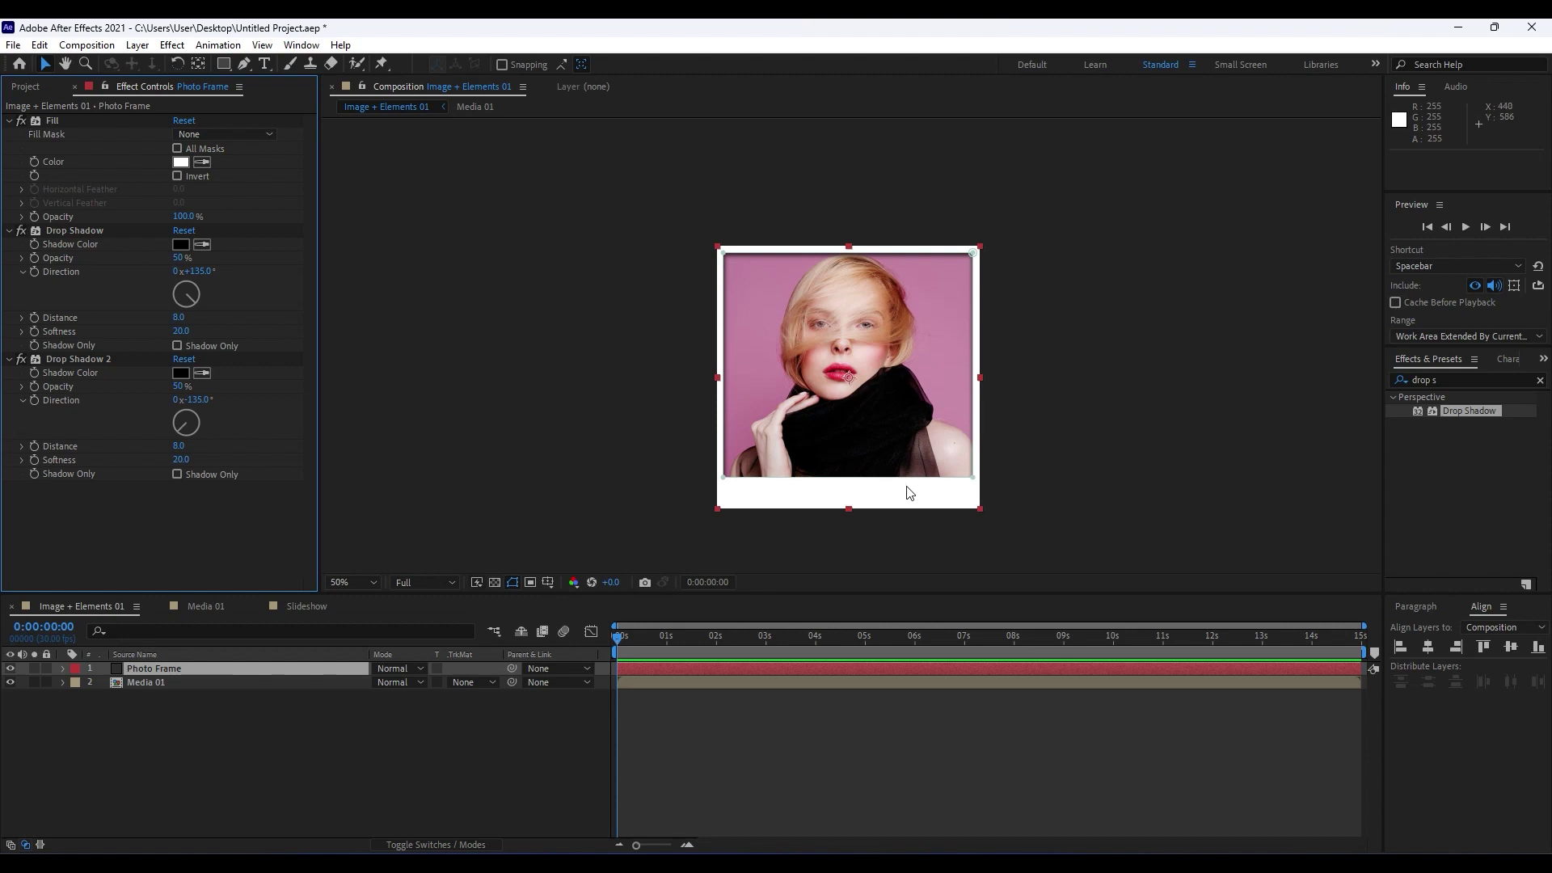
Duplicate Drop Shadow 2 and change the new copy's Direction to about -36°.
{"action": "left_click", "coordinate": [71, 362]}
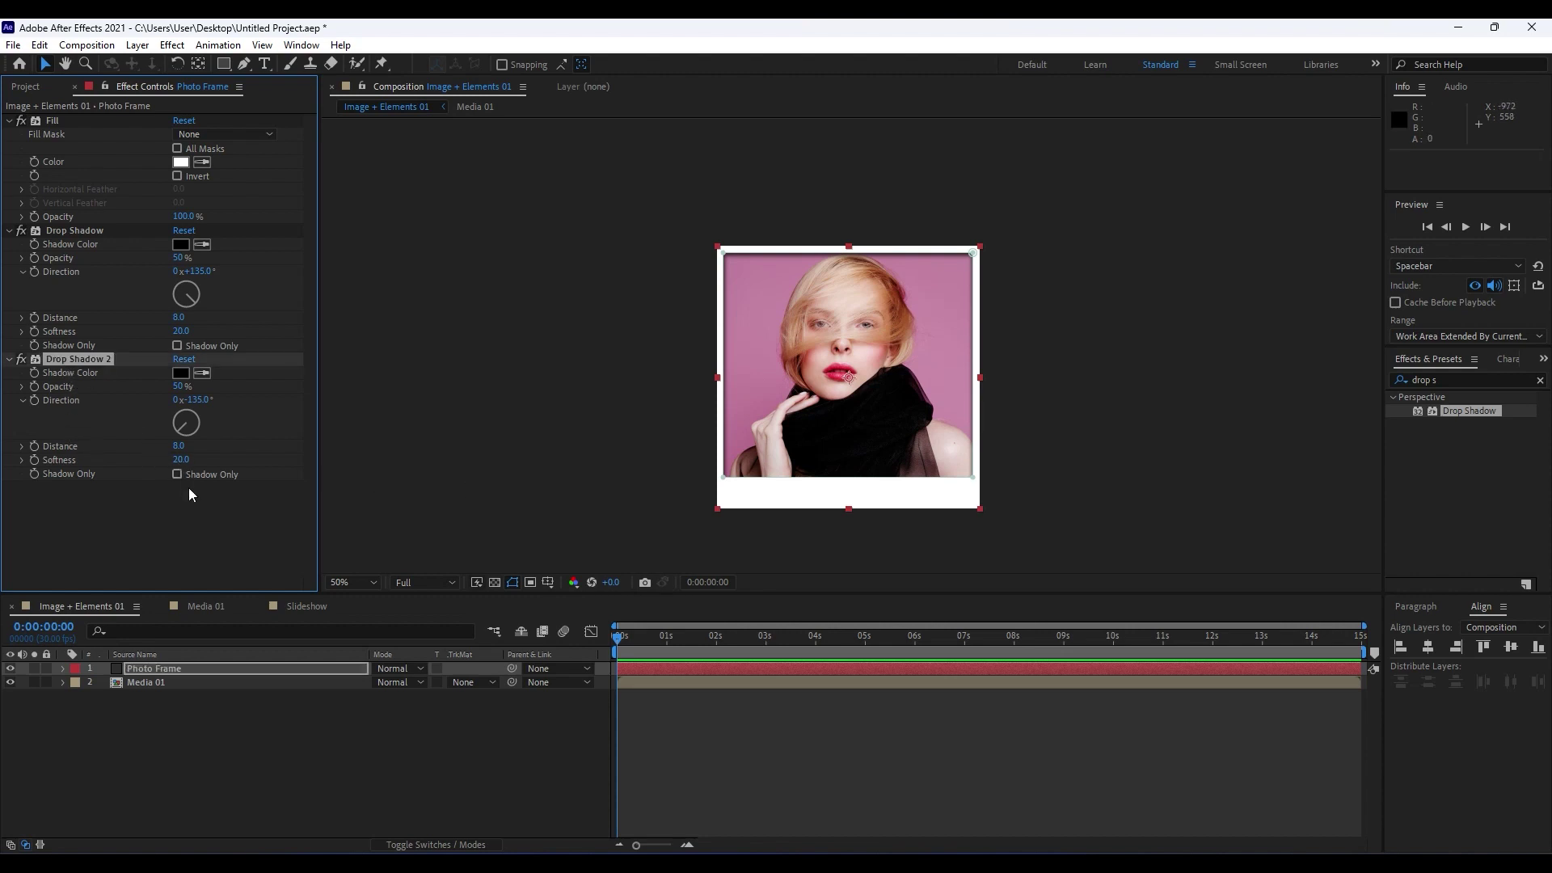
{"action": "key", "text": "ctrl+d"}
{"action": "left_click_drag", "start_coordinate": [201, 522], "coordinate": [165, 508]}
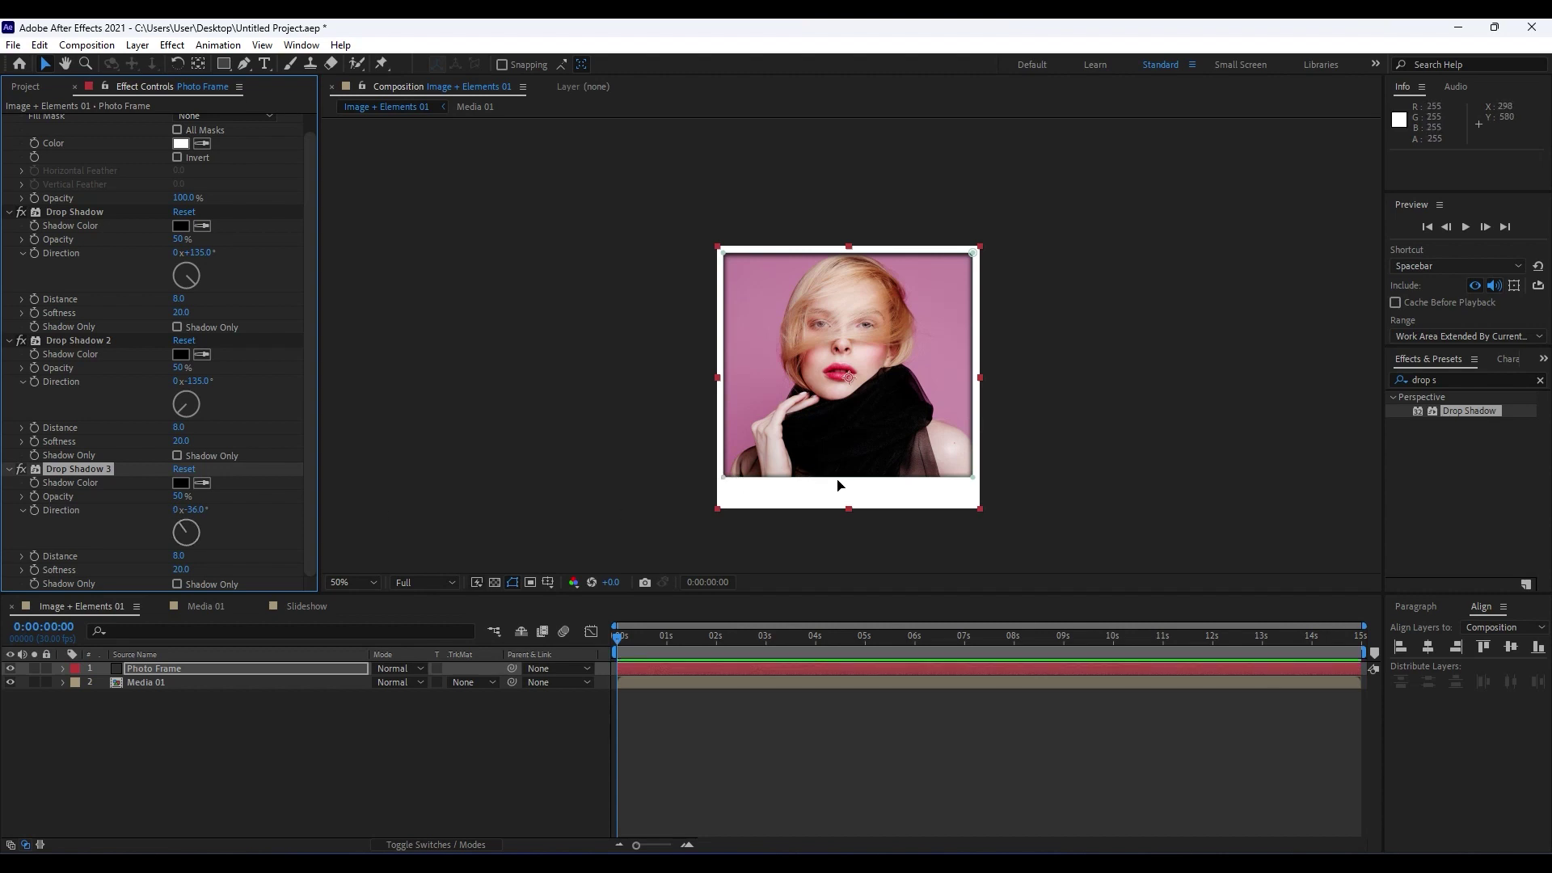
{"action": "scroll", "coordinate": [172, 338], "scroll_direction": "up", "scroll_amount": 1}
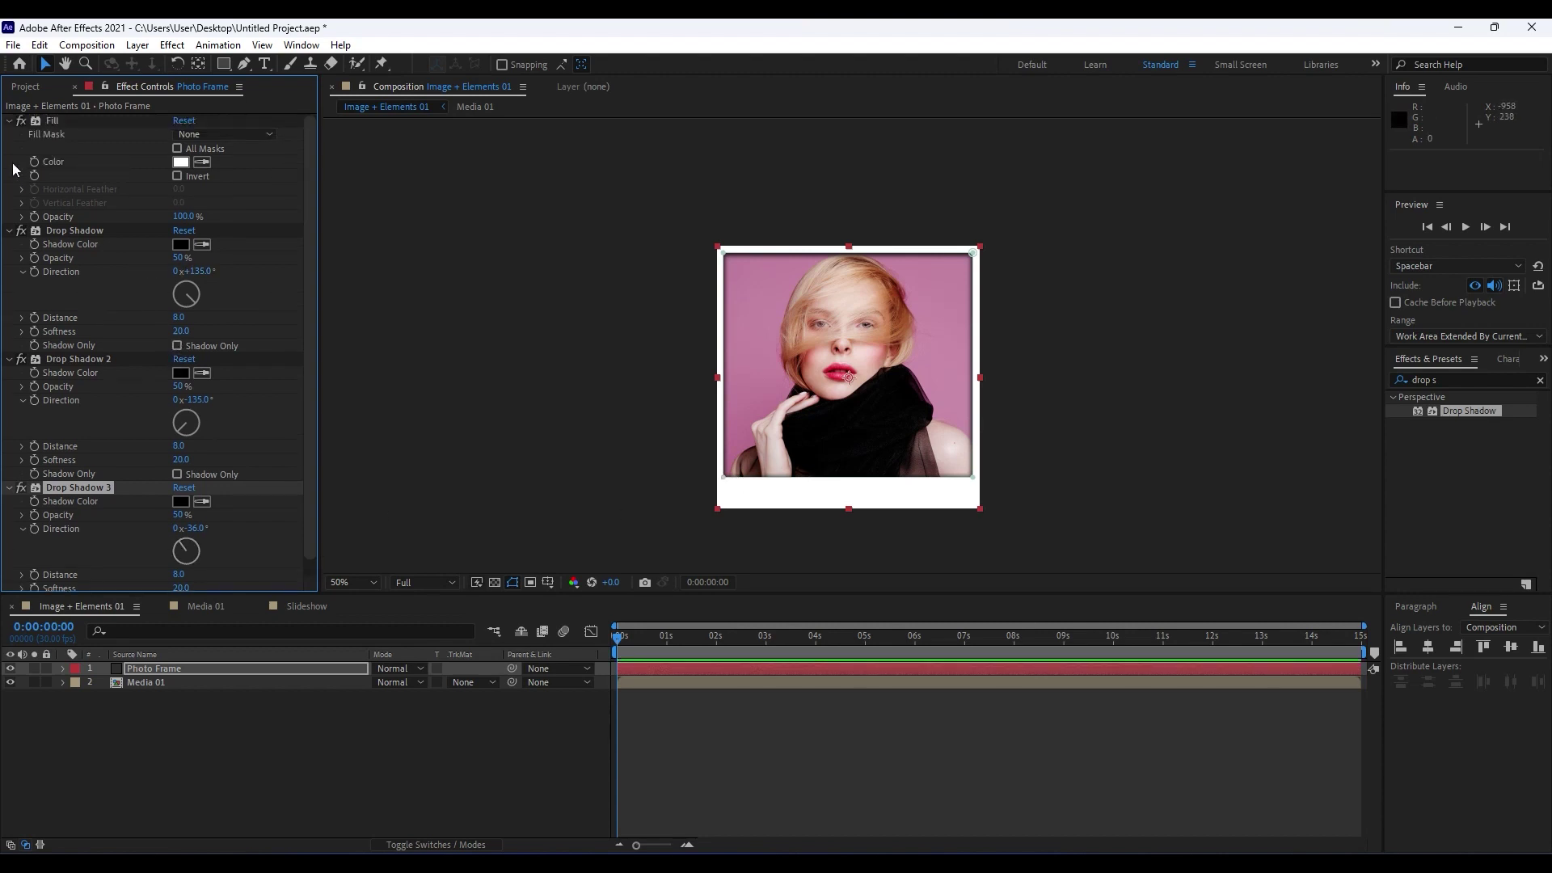
Open the Slideshow composition and add coffee-2734137.jpg from the Background folder to it.
{"action": "left_click", "coordinate": [73, 86]}
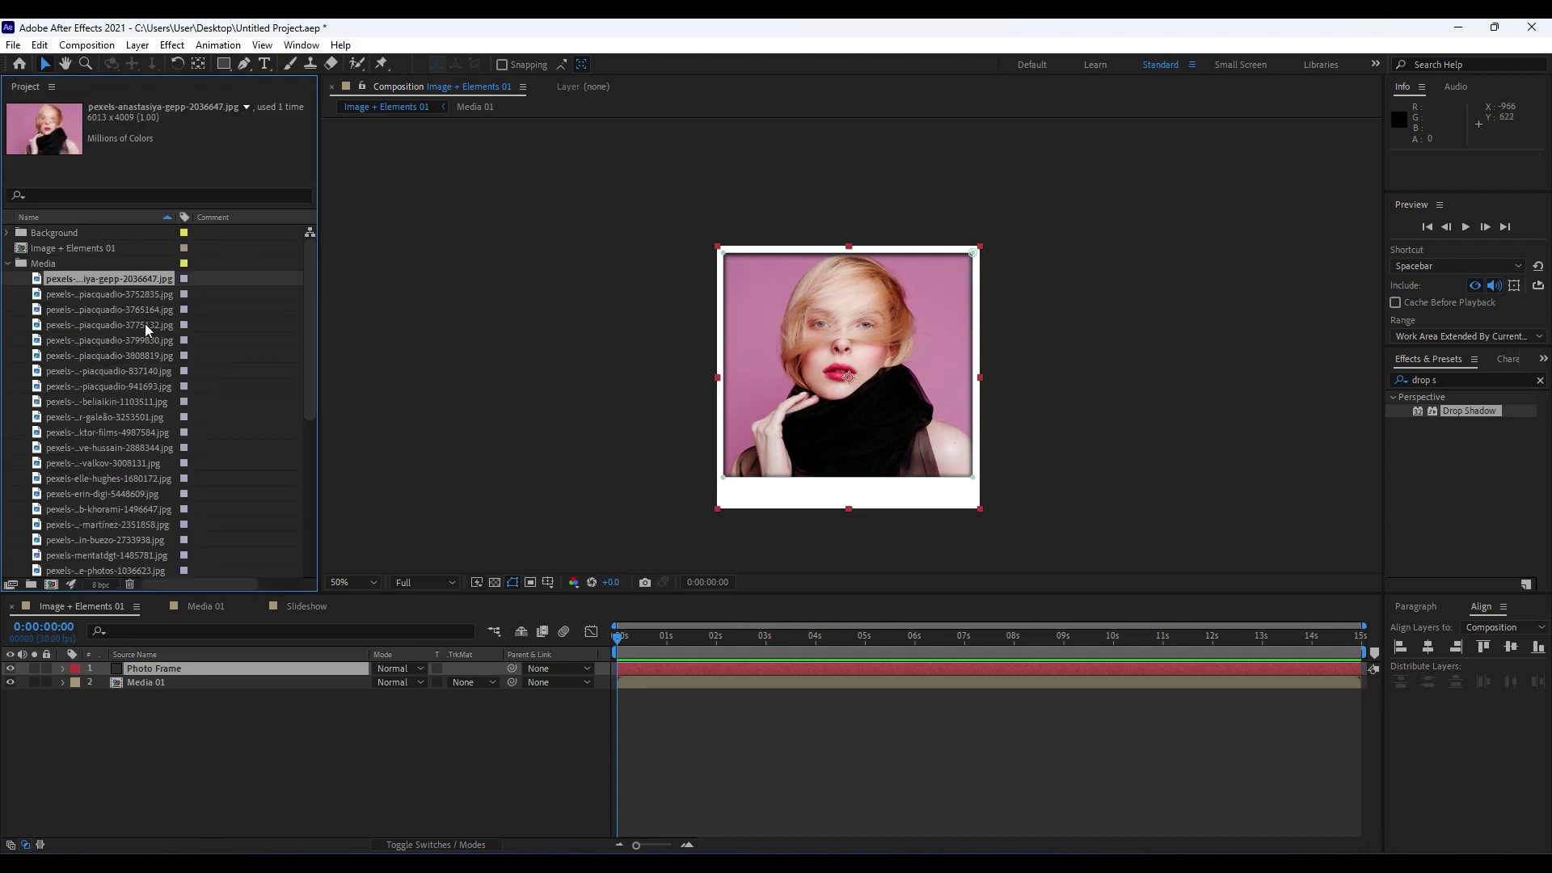
{"action": "left_click", "coordinate": [10, 264]}
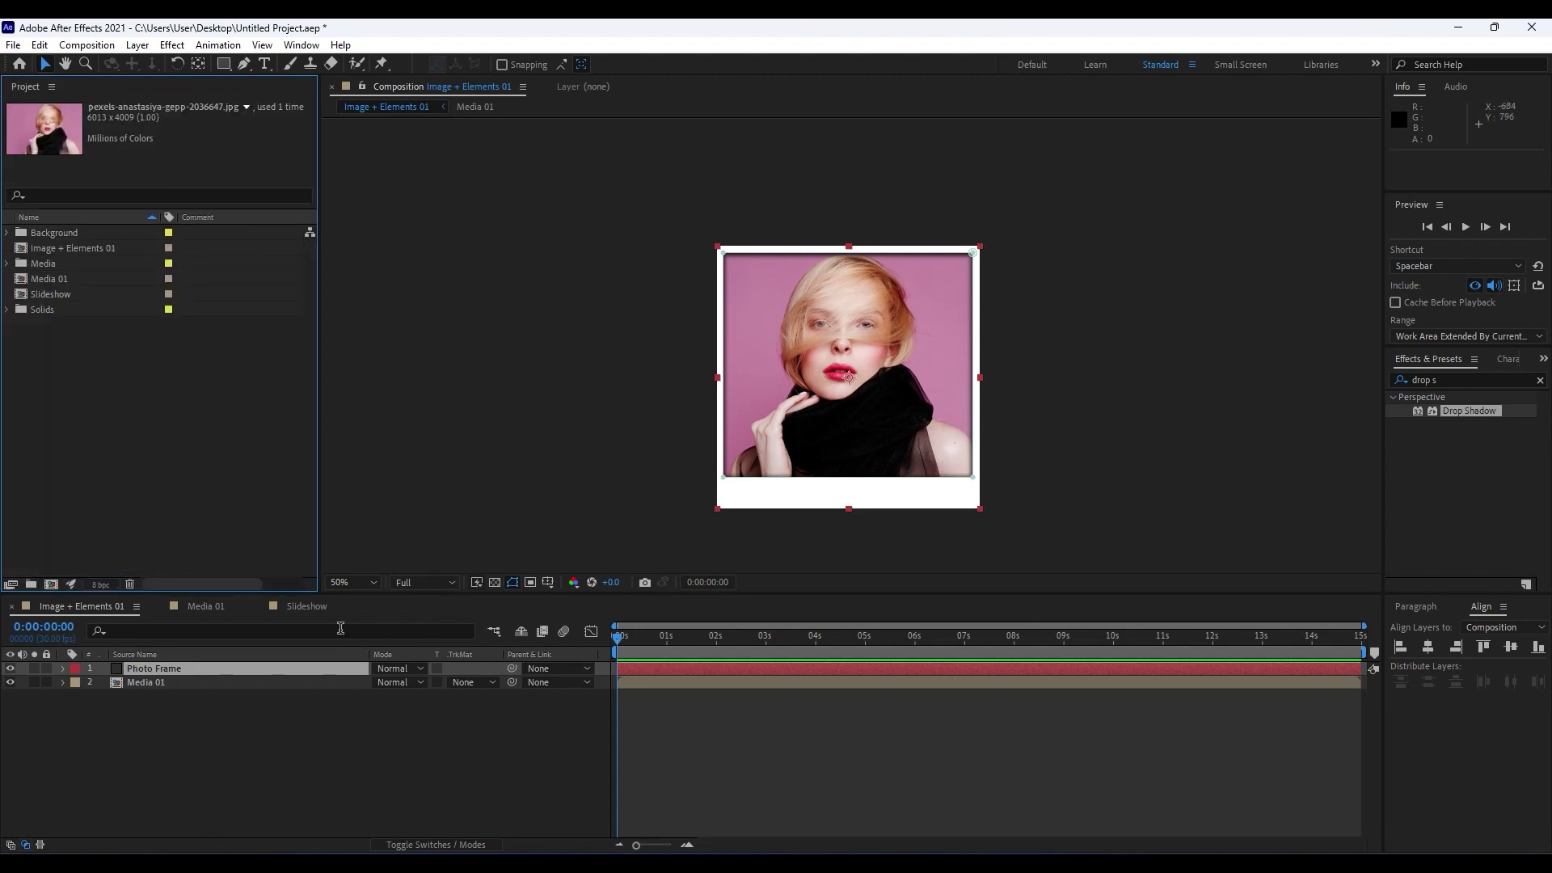
{"action": "left_click", "coordinate": [305, 607]}
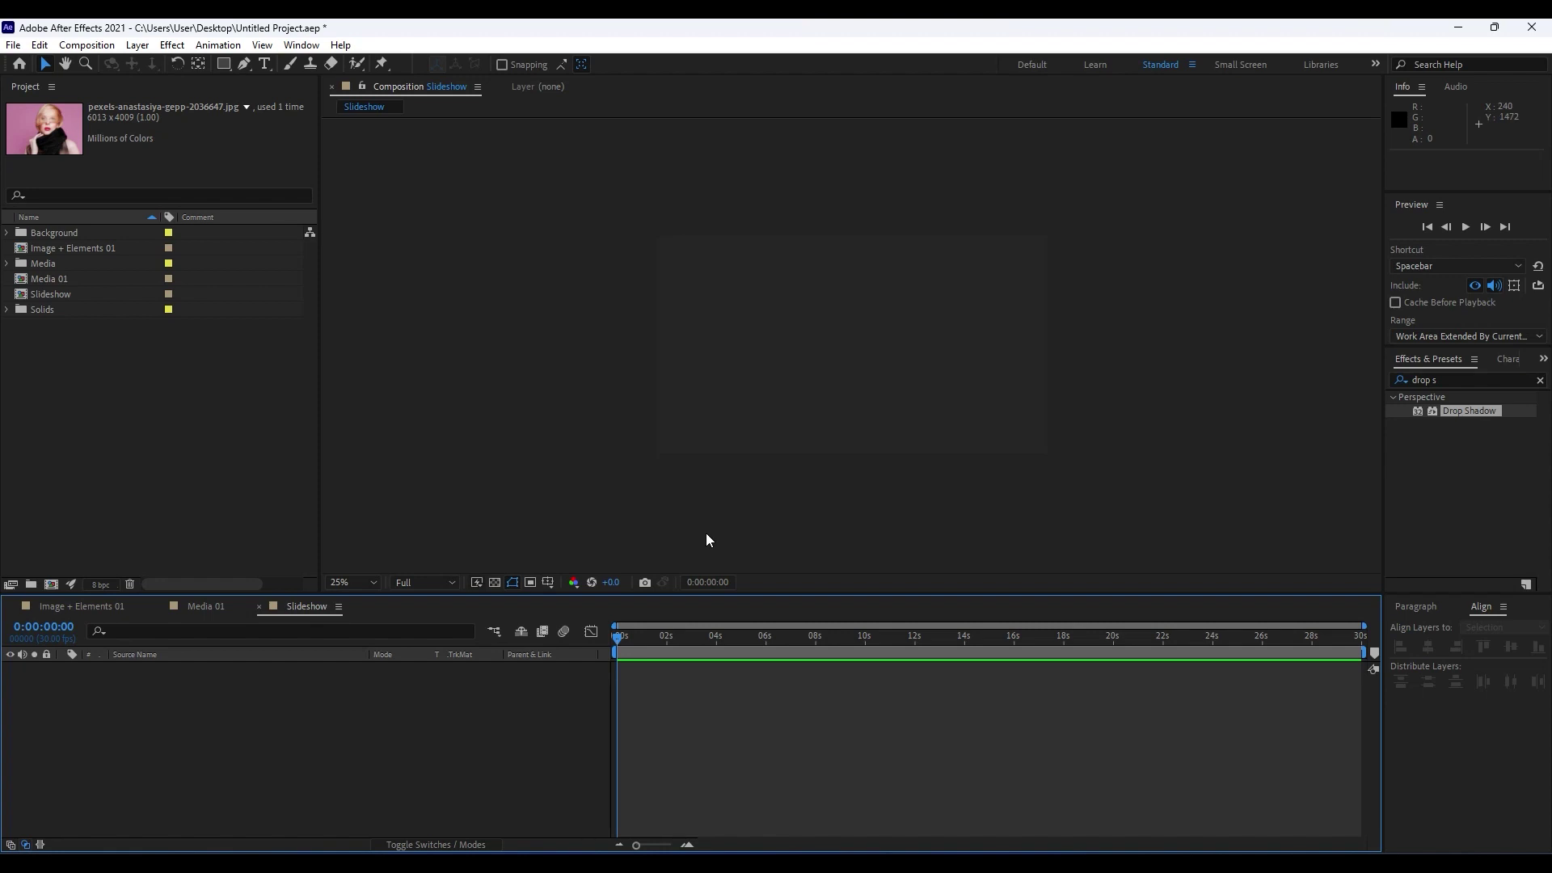
{"action": "left_click", "coordinate": [7, 234]}
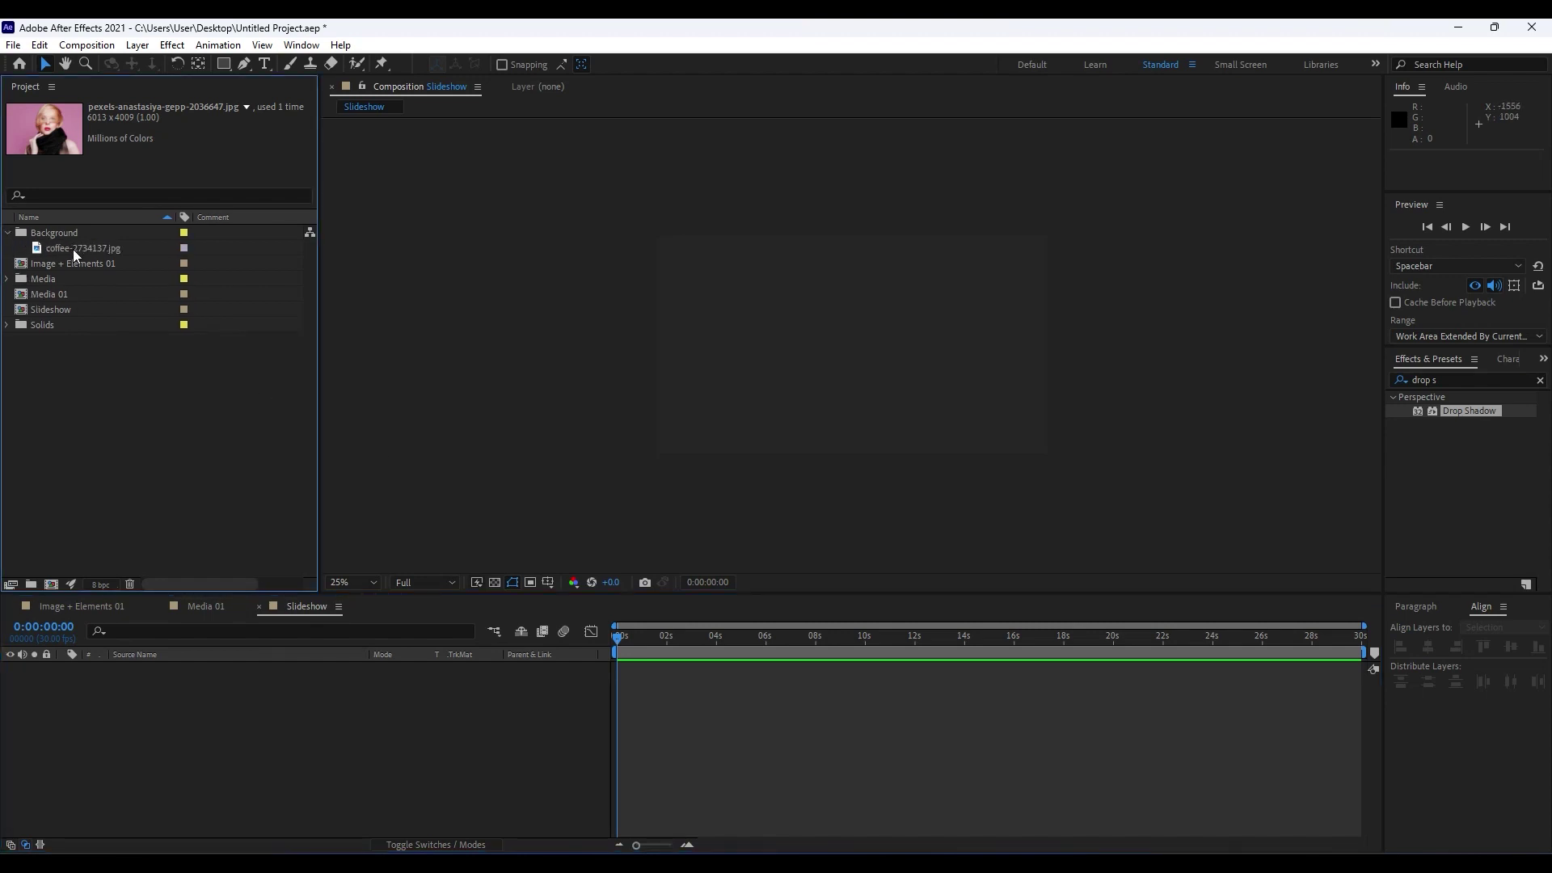
{"action": "left_click", "coordinate": [73, 249]}
{"action": "left_click", "coordinate": [59, 236]}
{"action": "left_click", "coordinate": [97, 247]}
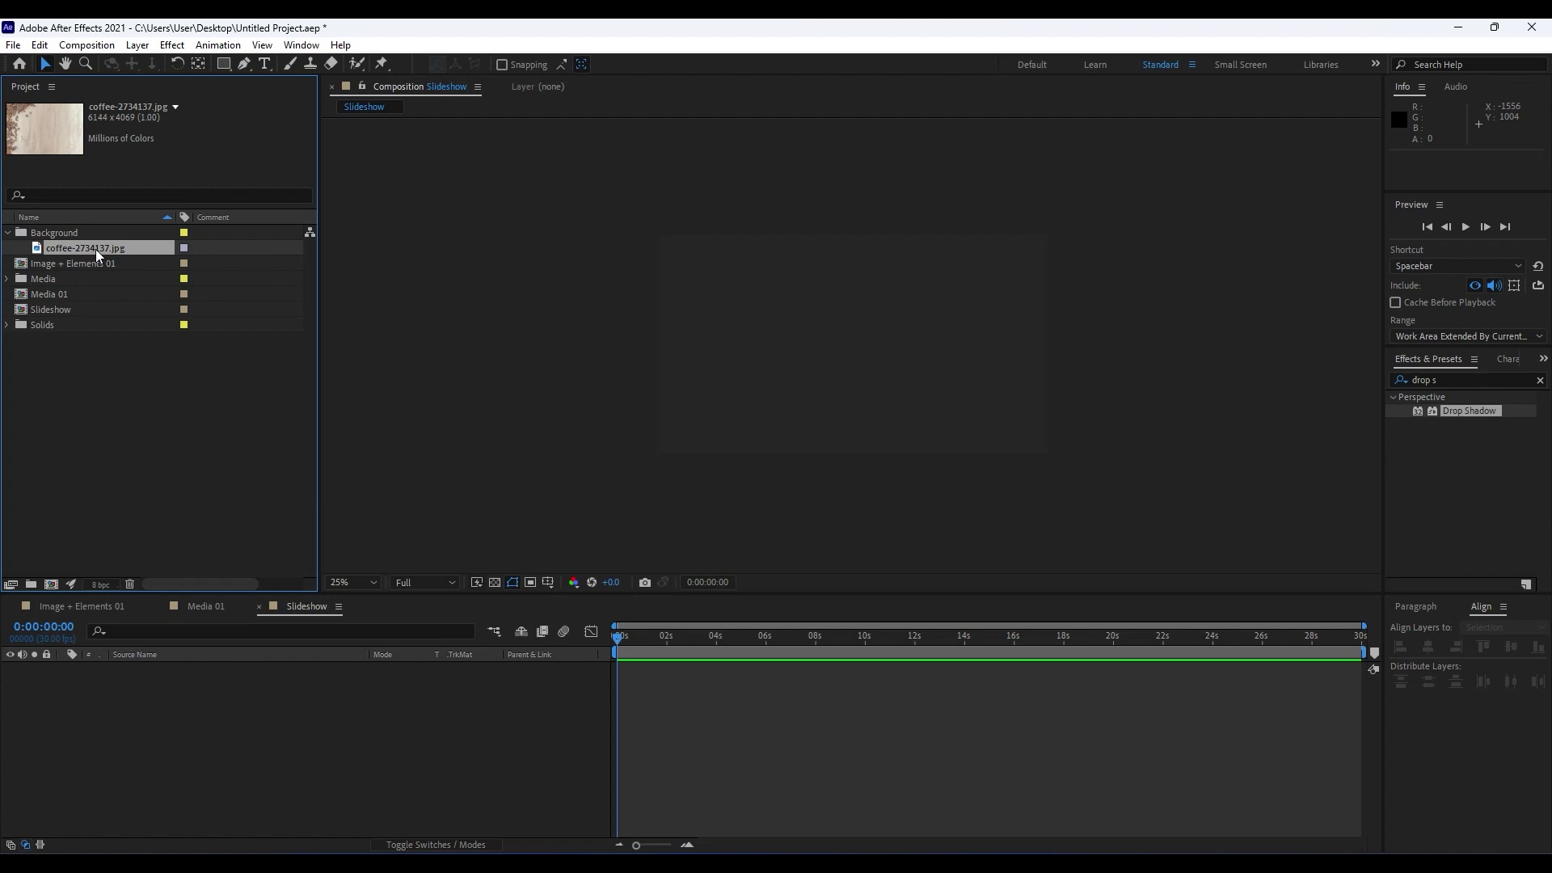
{"action": "left_click_drag", "start_coordinate": [100, 252], "coordinate": [338, 783]}
Scale the coffee background layer to 40% and shift it up and left to about 744, 328, moving the beans out of frame.
{"action": "scroll", "coordinate": [813, 443], "scroll_direction": "down", "scroll_amount": 1}
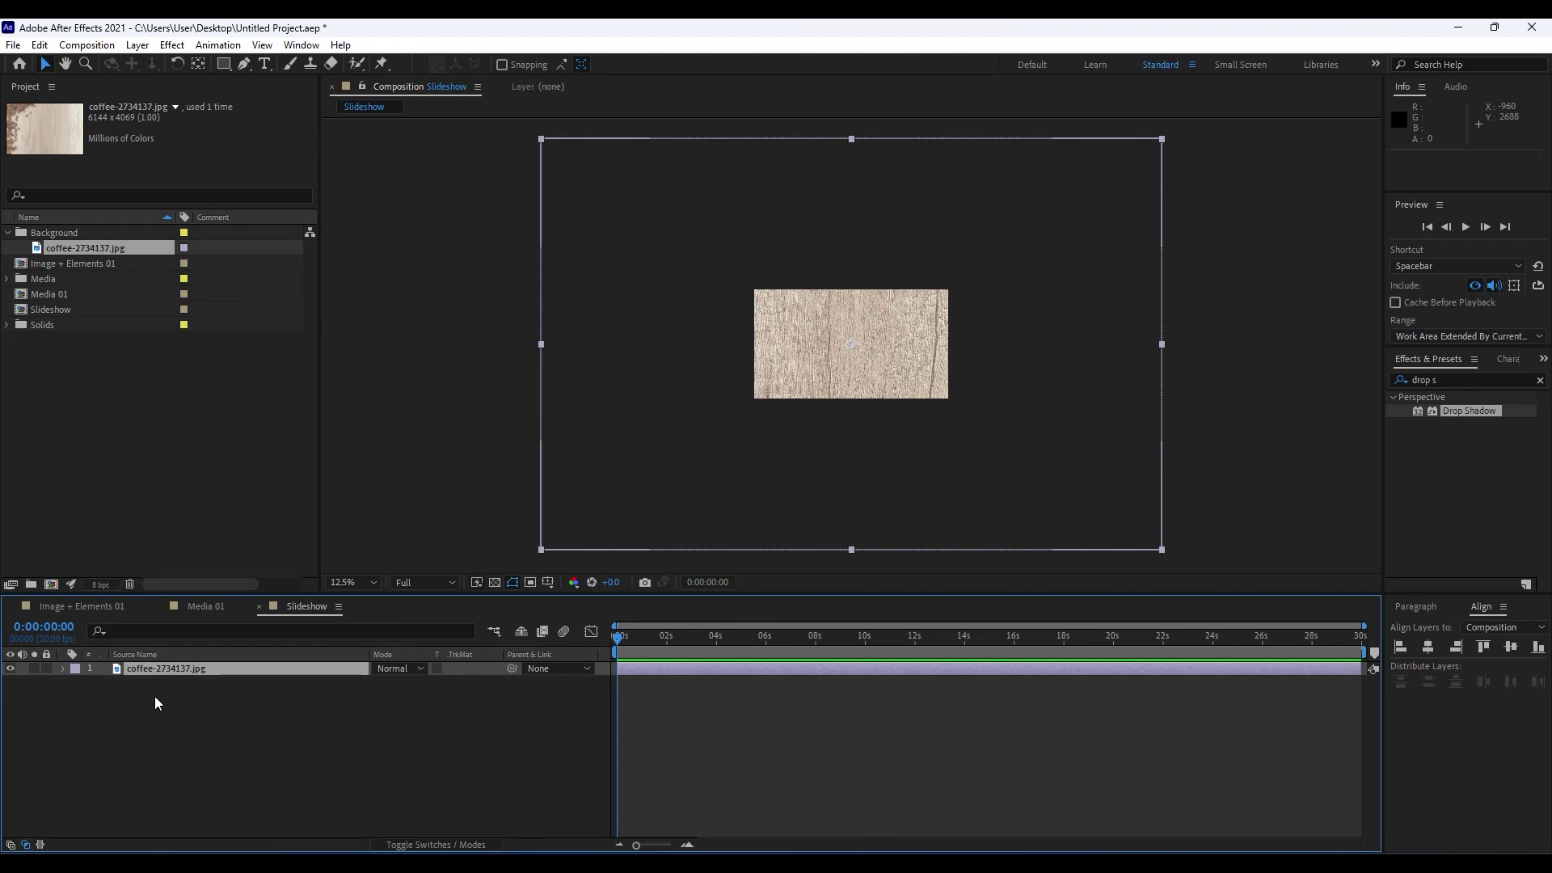
{"action": "key", "text": "s"}
{"action": "left_click_drag", "start_coordinate": [398, 682], "coordinate": [347, 685]}
{"action": "left_click", "coordinate": [395, 682]}
{"action": "left_click", "coordinate": [890, 768]}
{"action": "left_click", "coordinate": [1421, 816]}
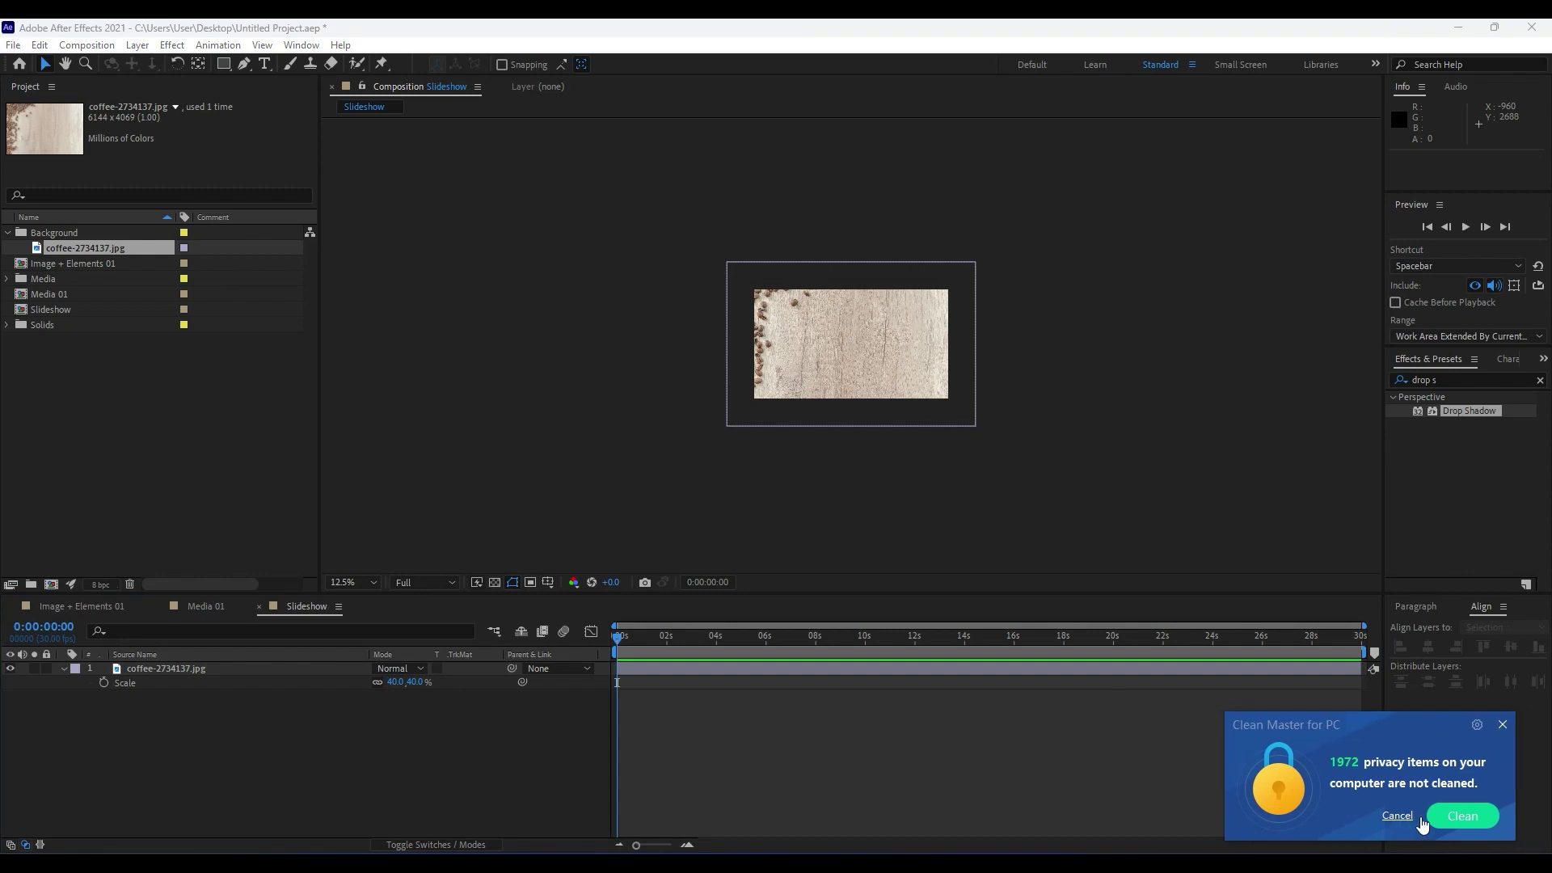
{"action": "key", "text": "period"}
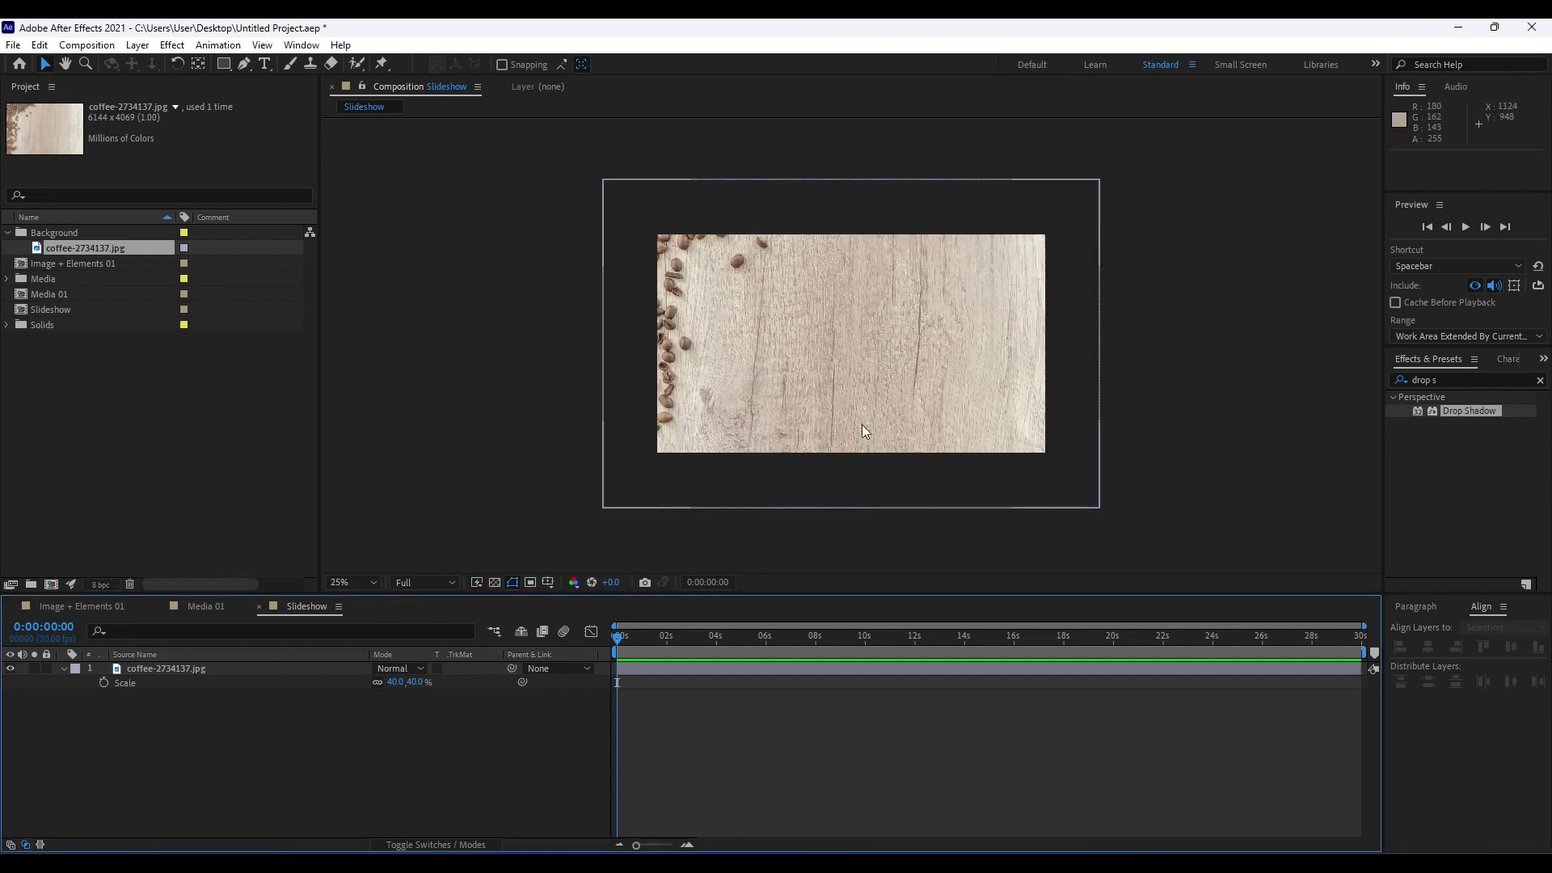
{"action": "left_click_drag", "start_coordinate": [1001, 431], "coordinate": [982, 400]}
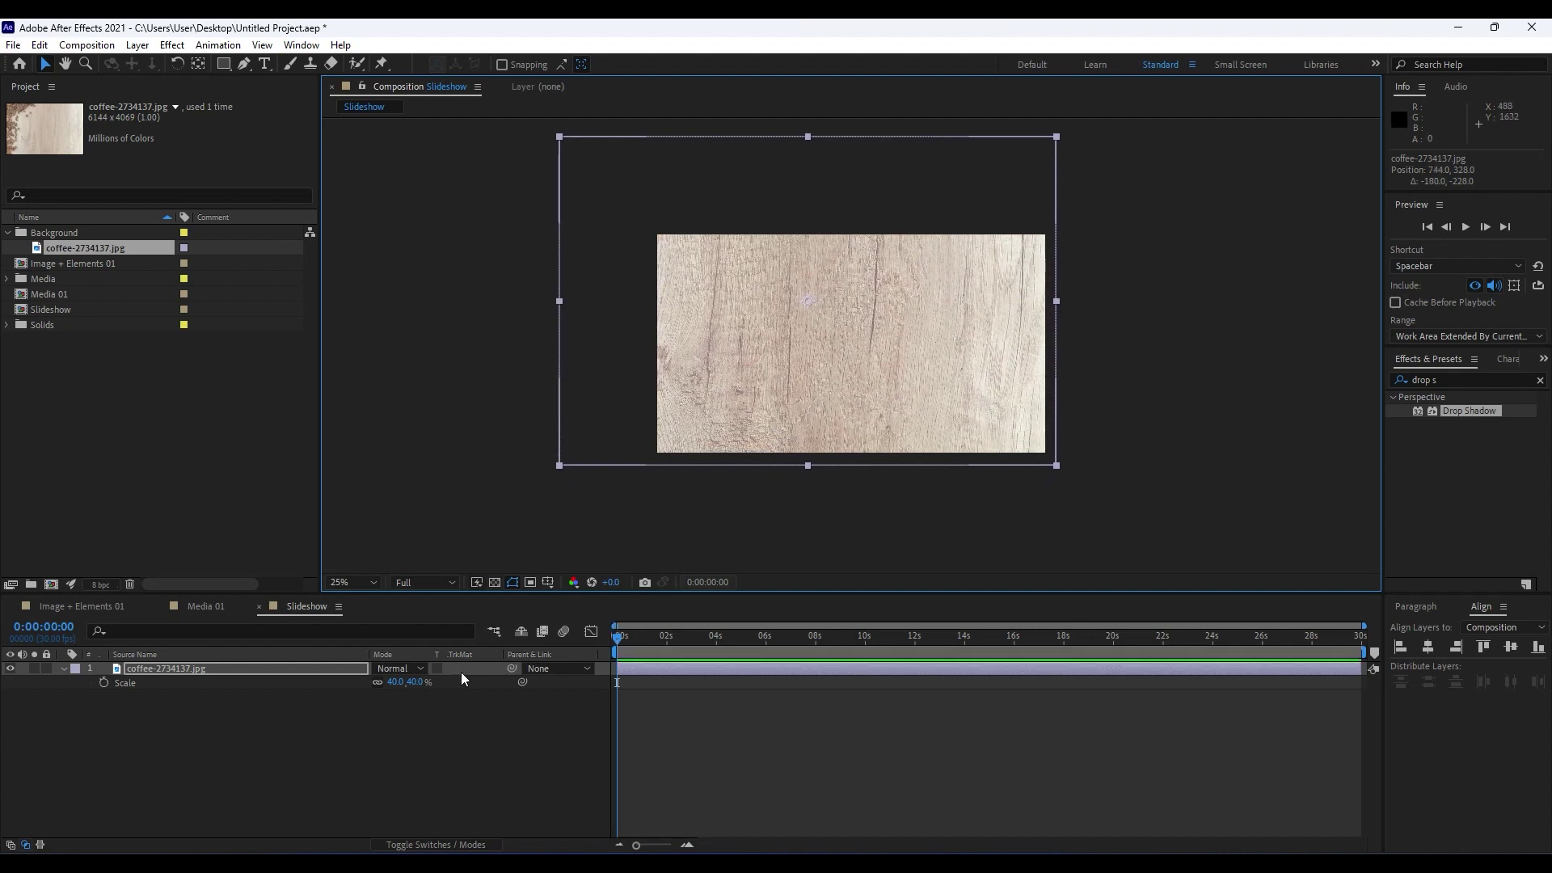
Apply the Curves effect to the coffee background layer and pull the RGB midtones down to darken the wood.
{"action": "left_click", "coordinate": [207, 669]}
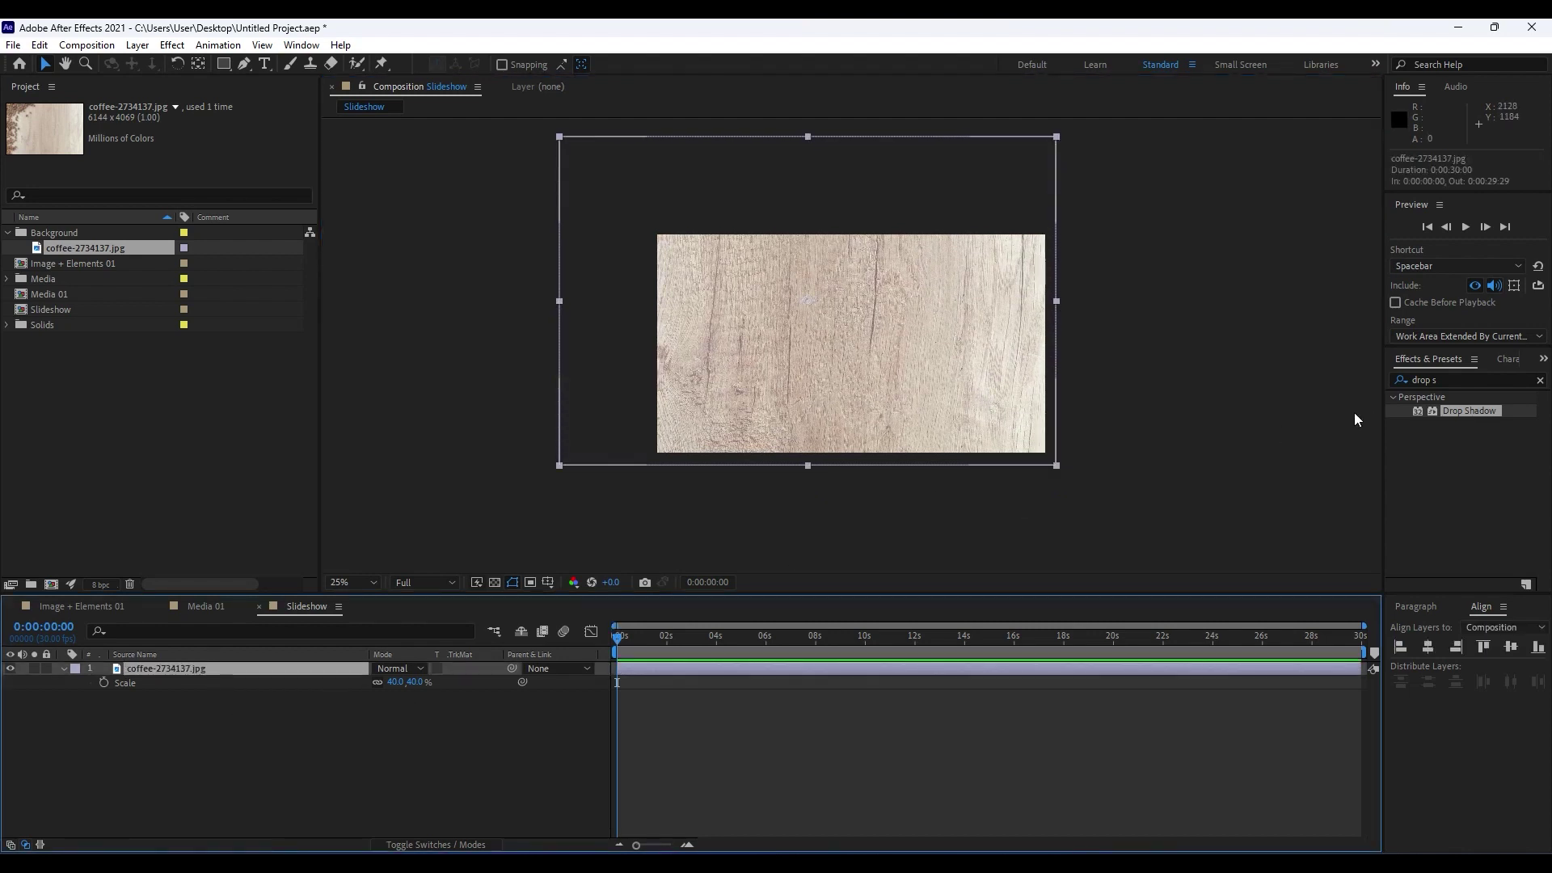
{"action": "left_click", "coordinate": [1462, 379]}
{"action": "type", "text": "curve"}
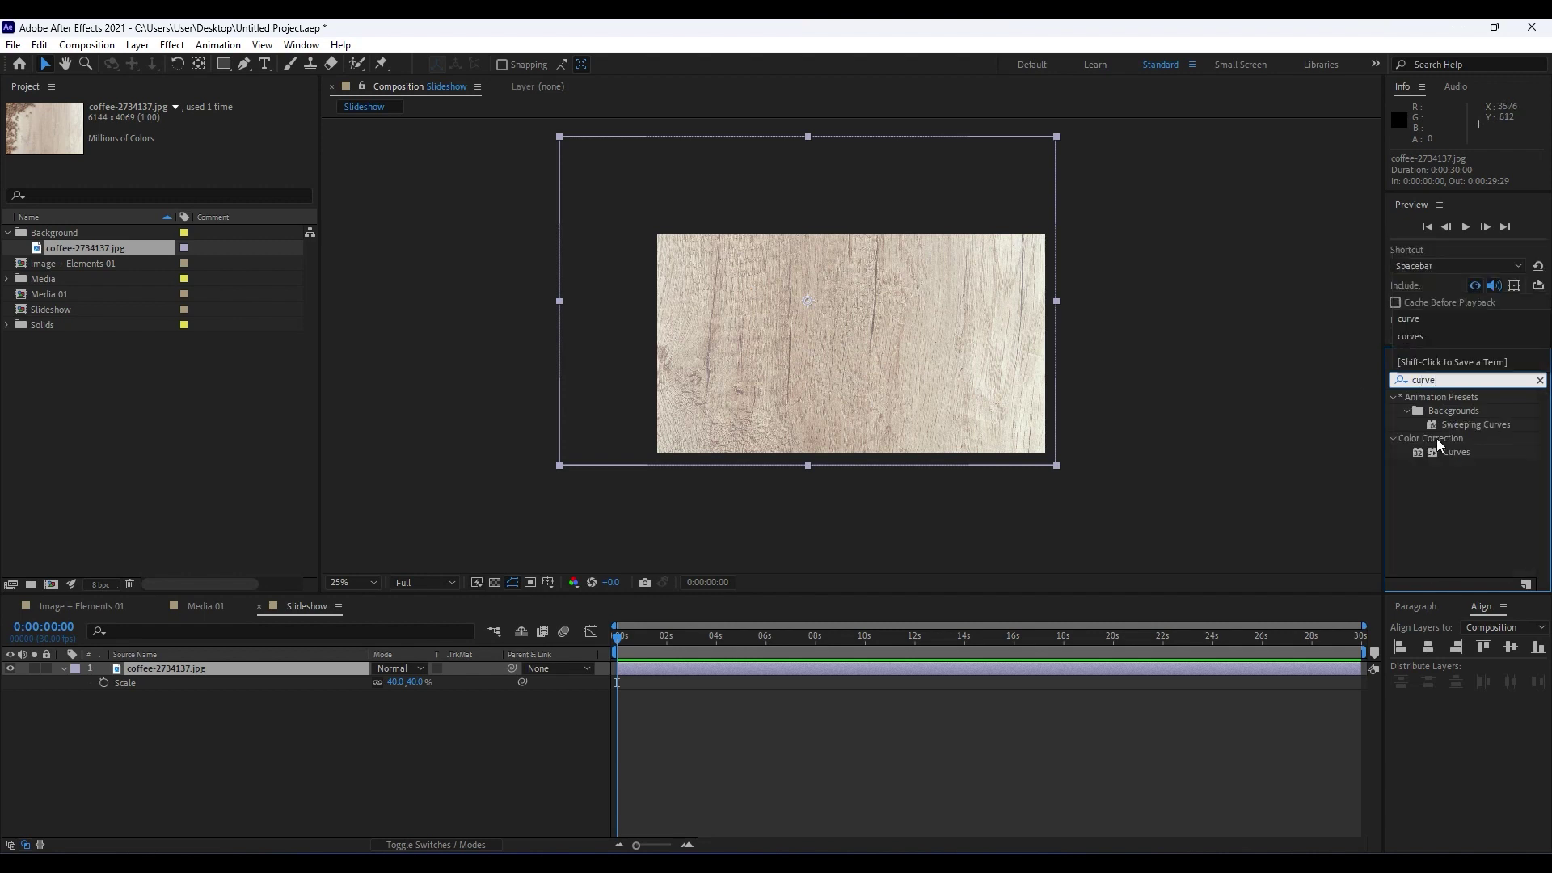
{"action": "left_click_drag", "start_coordinate": [1450, 450], "coordinate": [226, 672]}
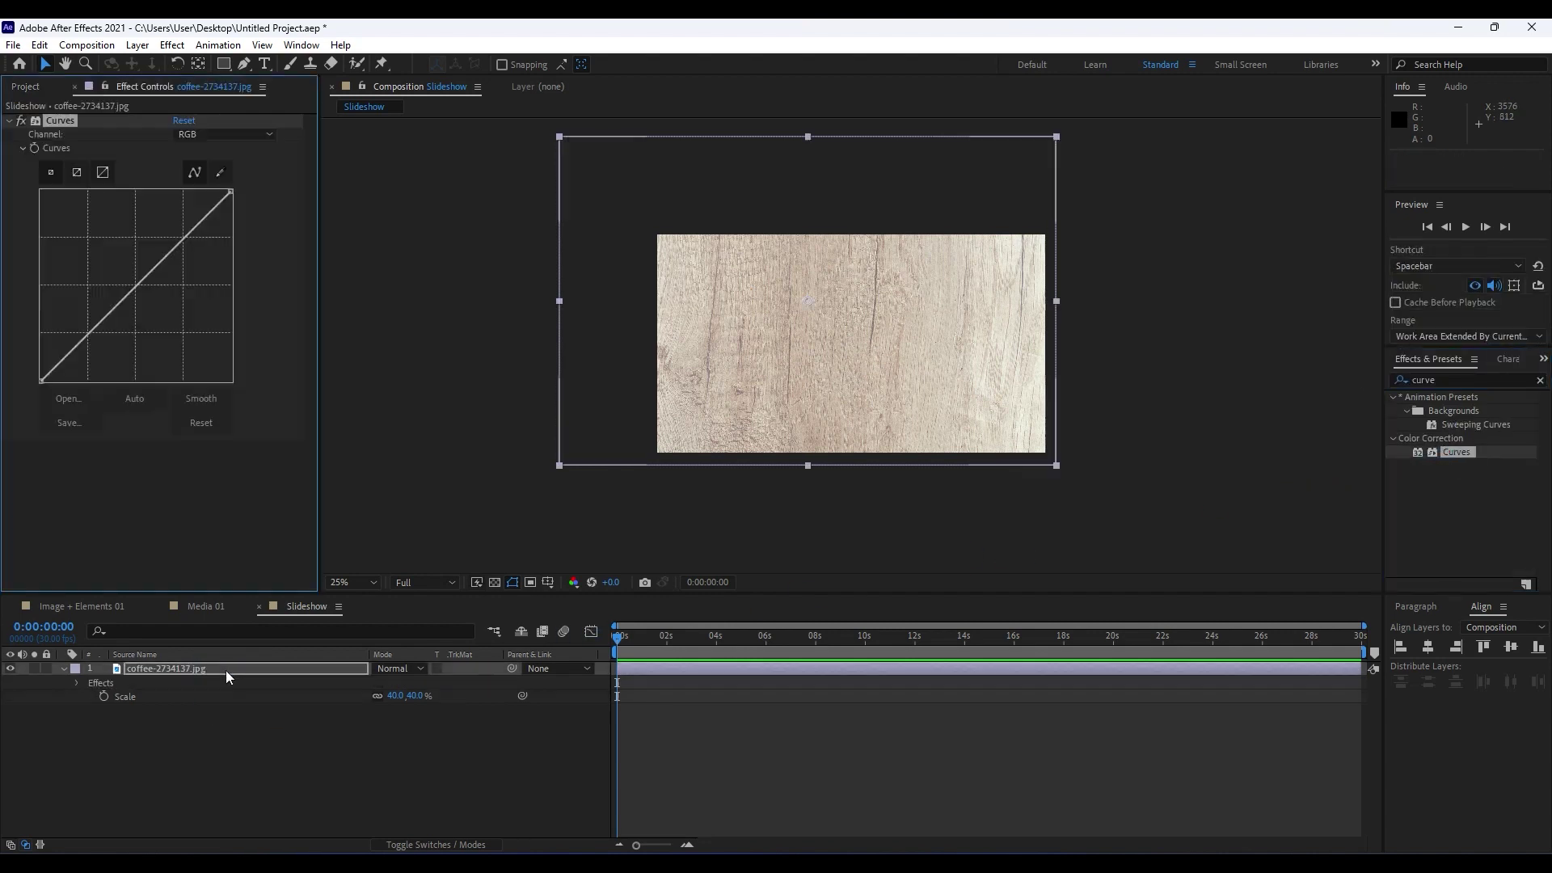
{"action": "left_click_drag", "start_coordinate": [142, 281], "coordinate": [158, 298]}
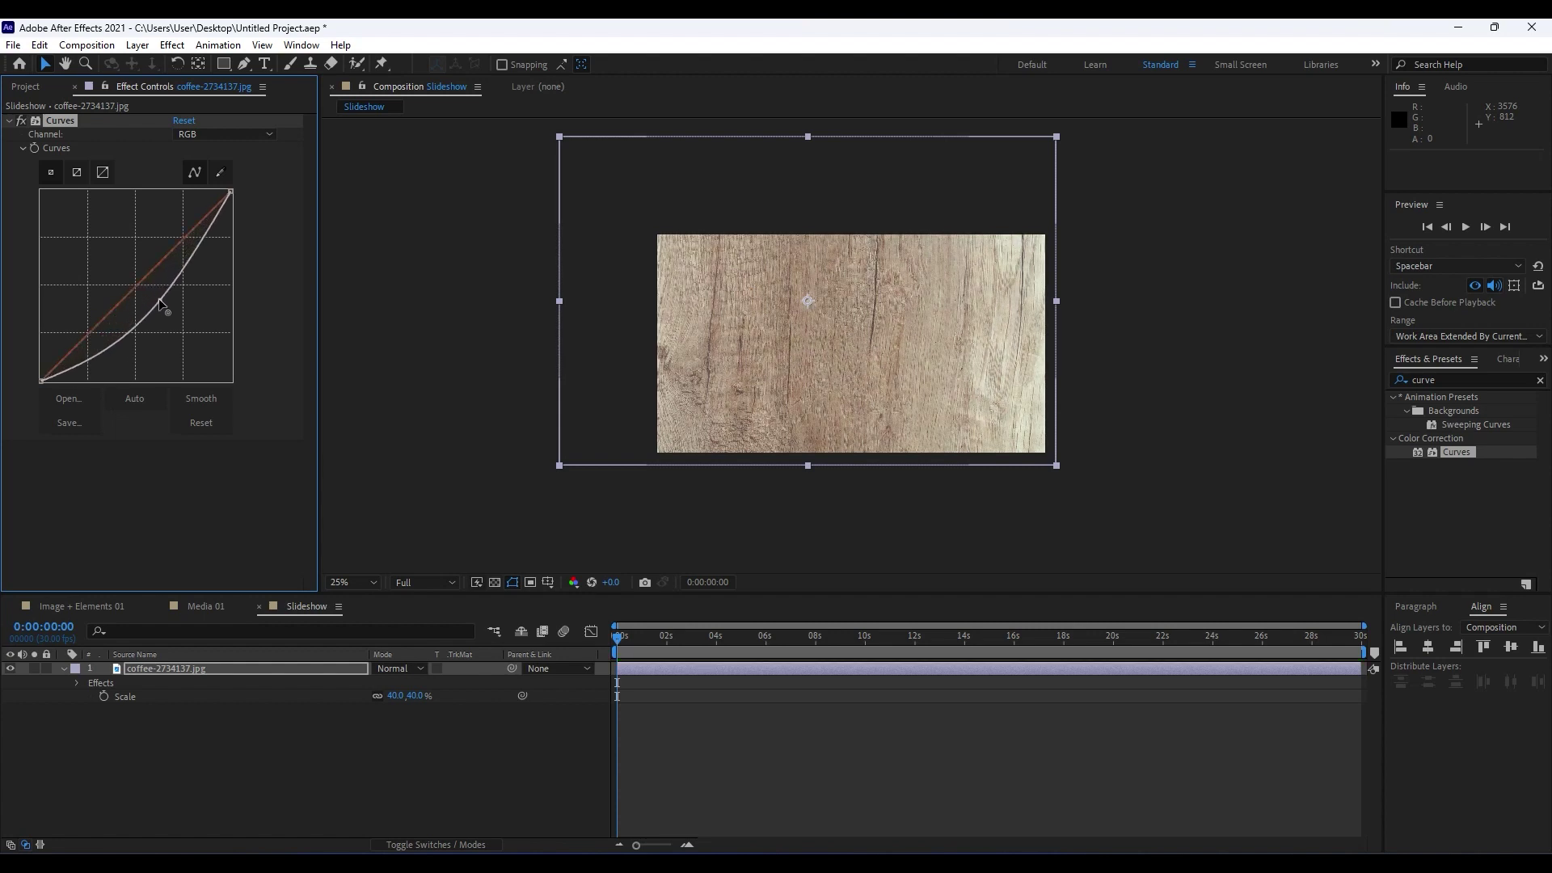
{"action": "left_click", "coordinate": [73, 87]}
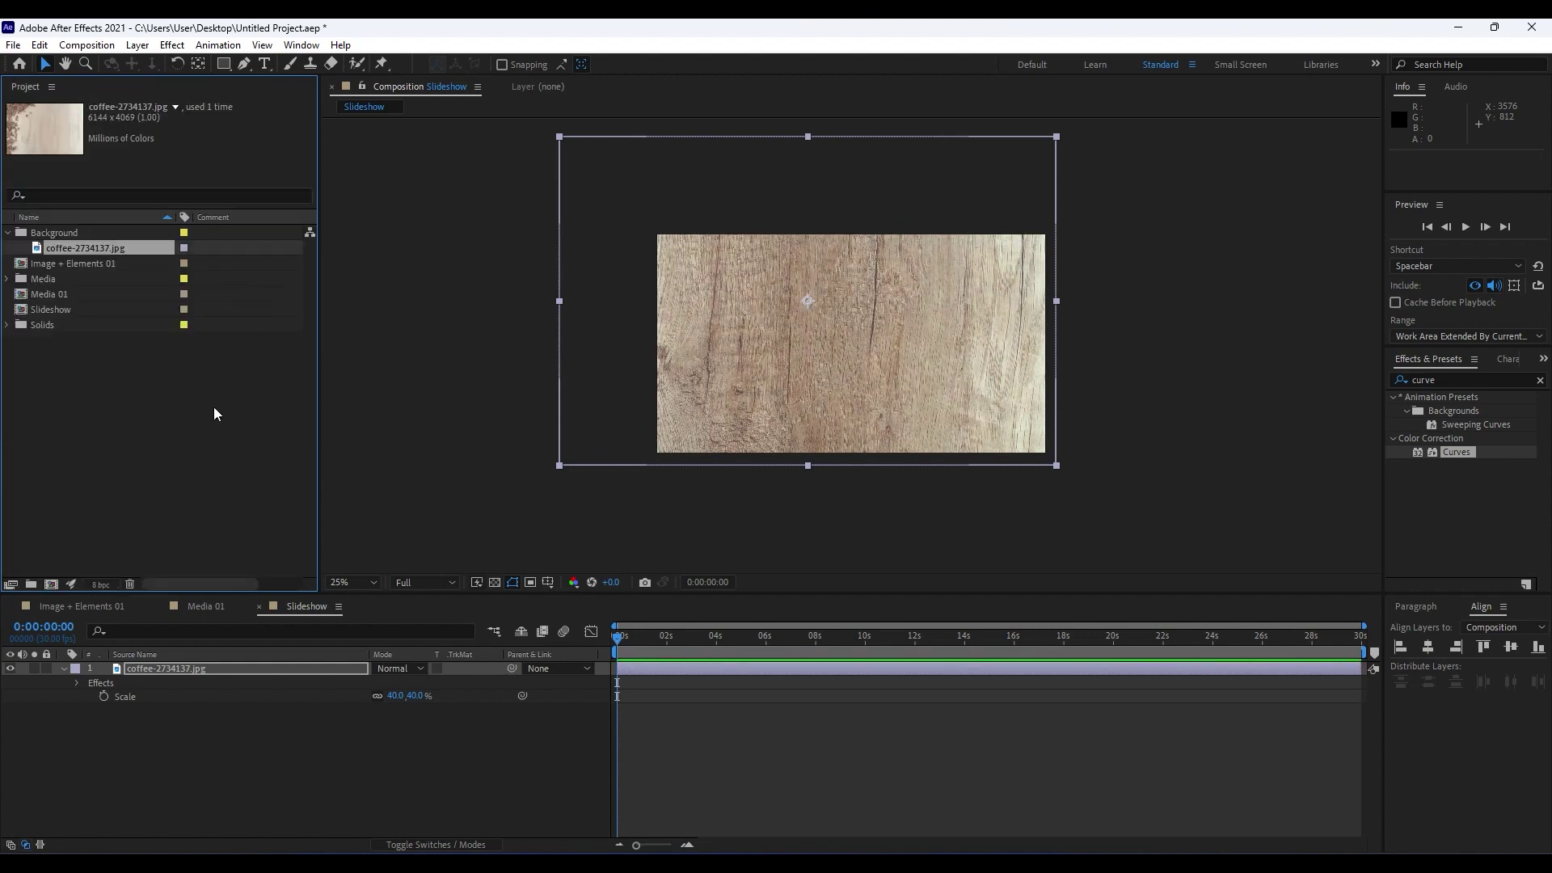
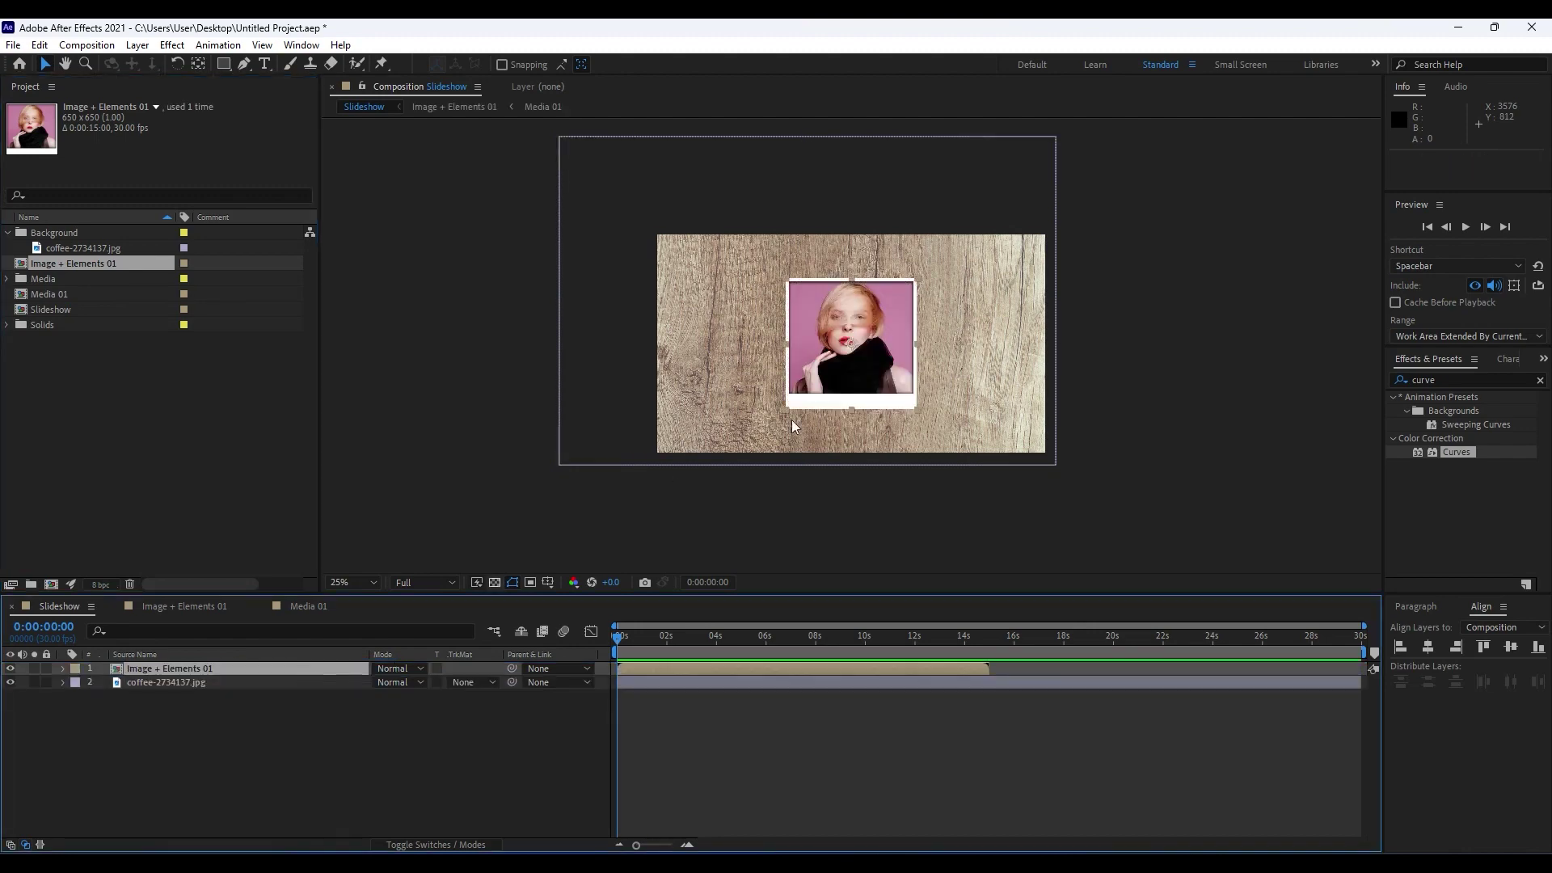
Open the Image + Elements 01 composition and start a new text layer on the white strip below the photo.
{"action": "key", "text": "period"}
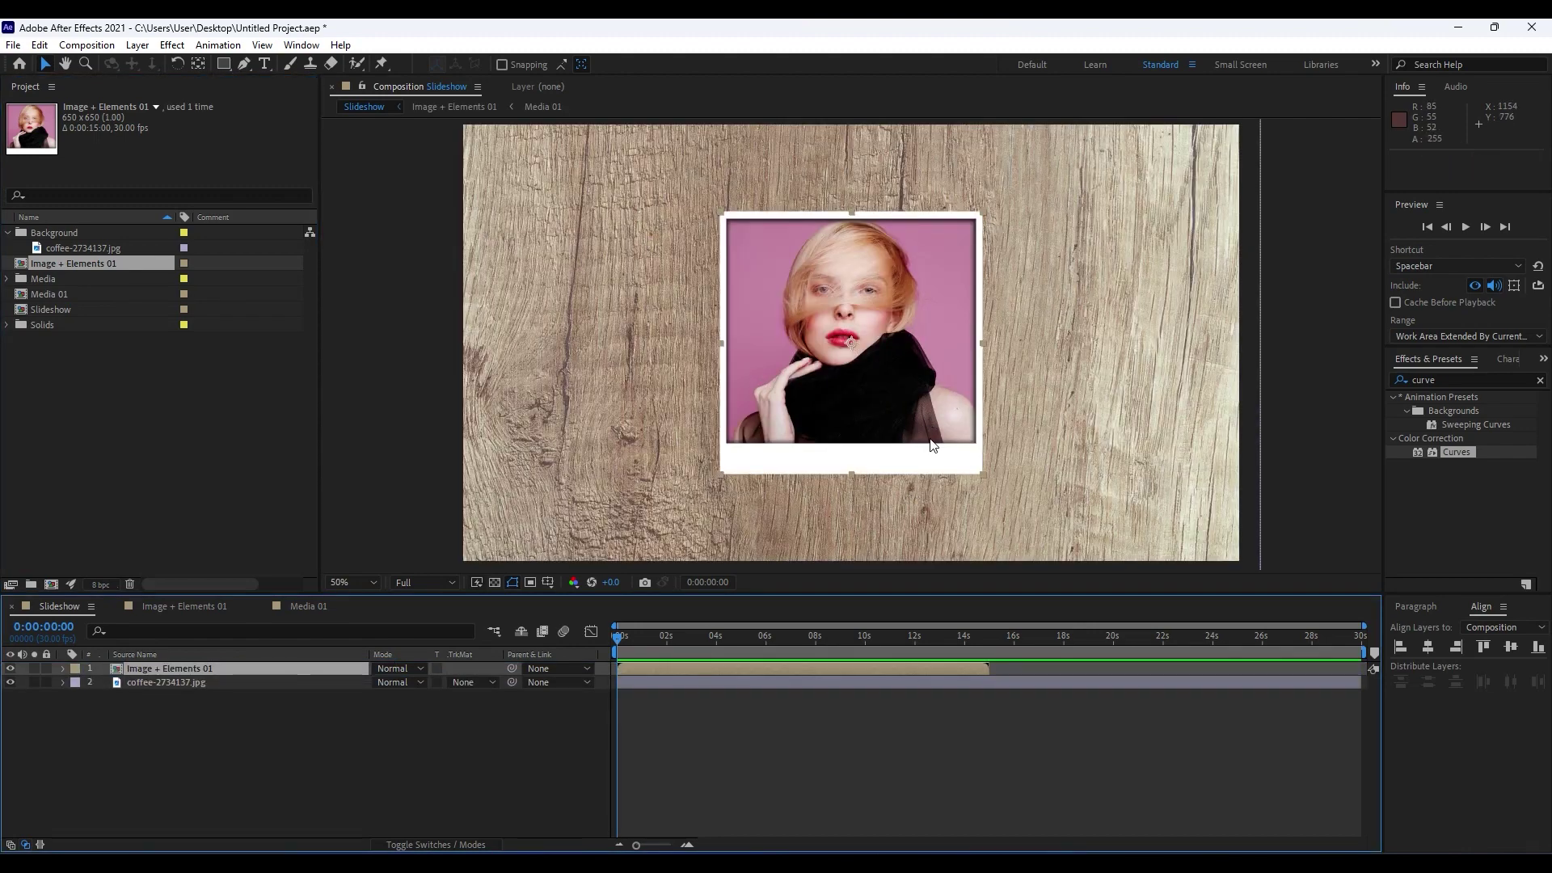
{"action": "key", "text": "comma"}
{"action": "key", "text": "period"}
{"action": "left_click", "coordinate": [385, 766]}
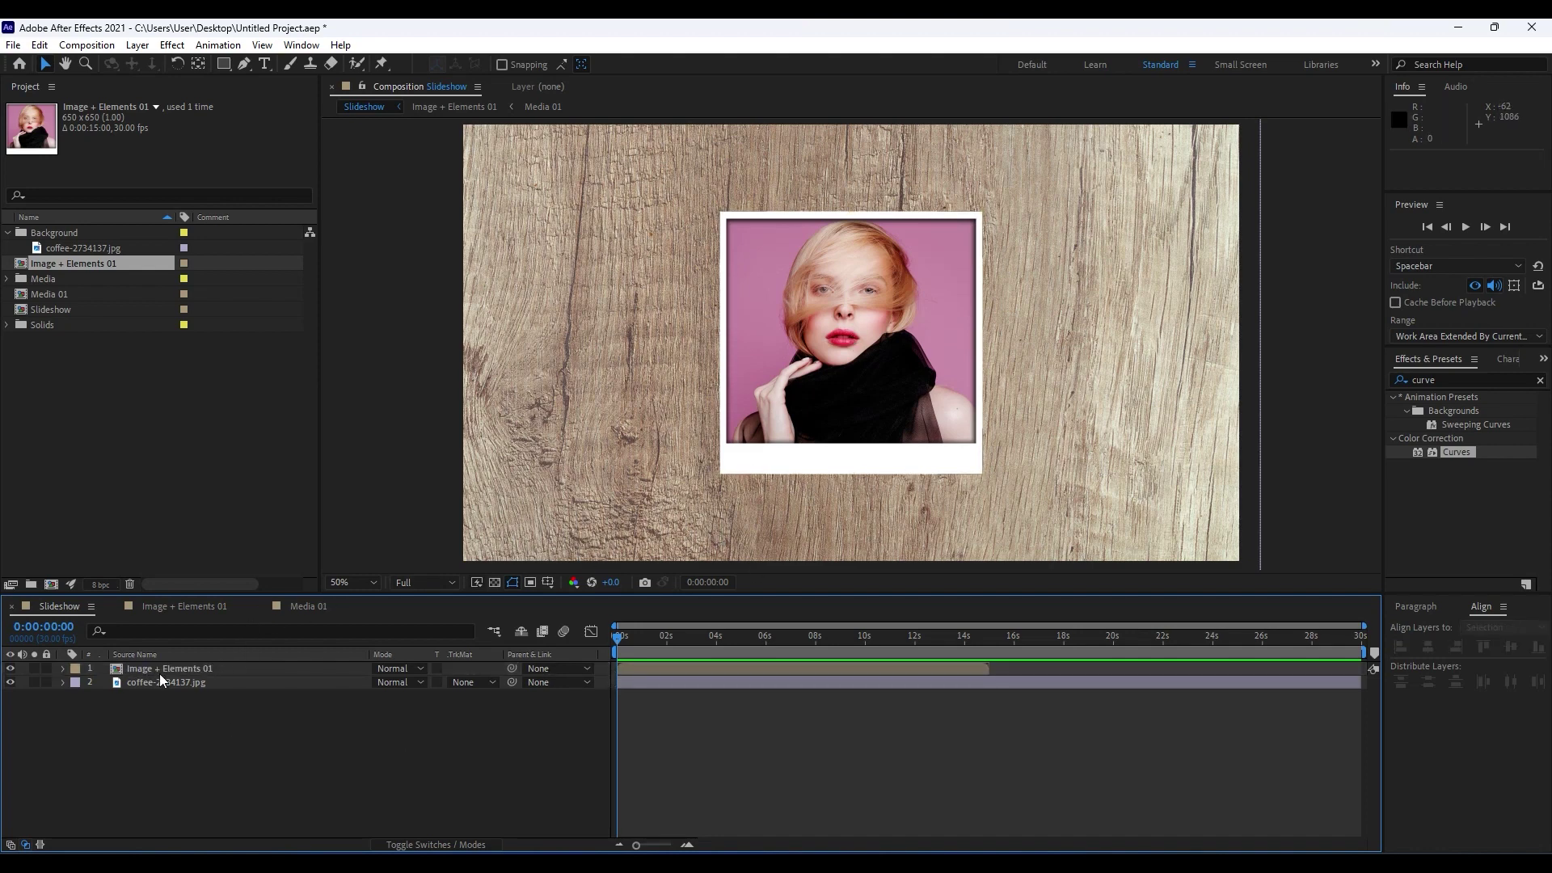
{"action": "double_click", "coordinate": [189, 671]}
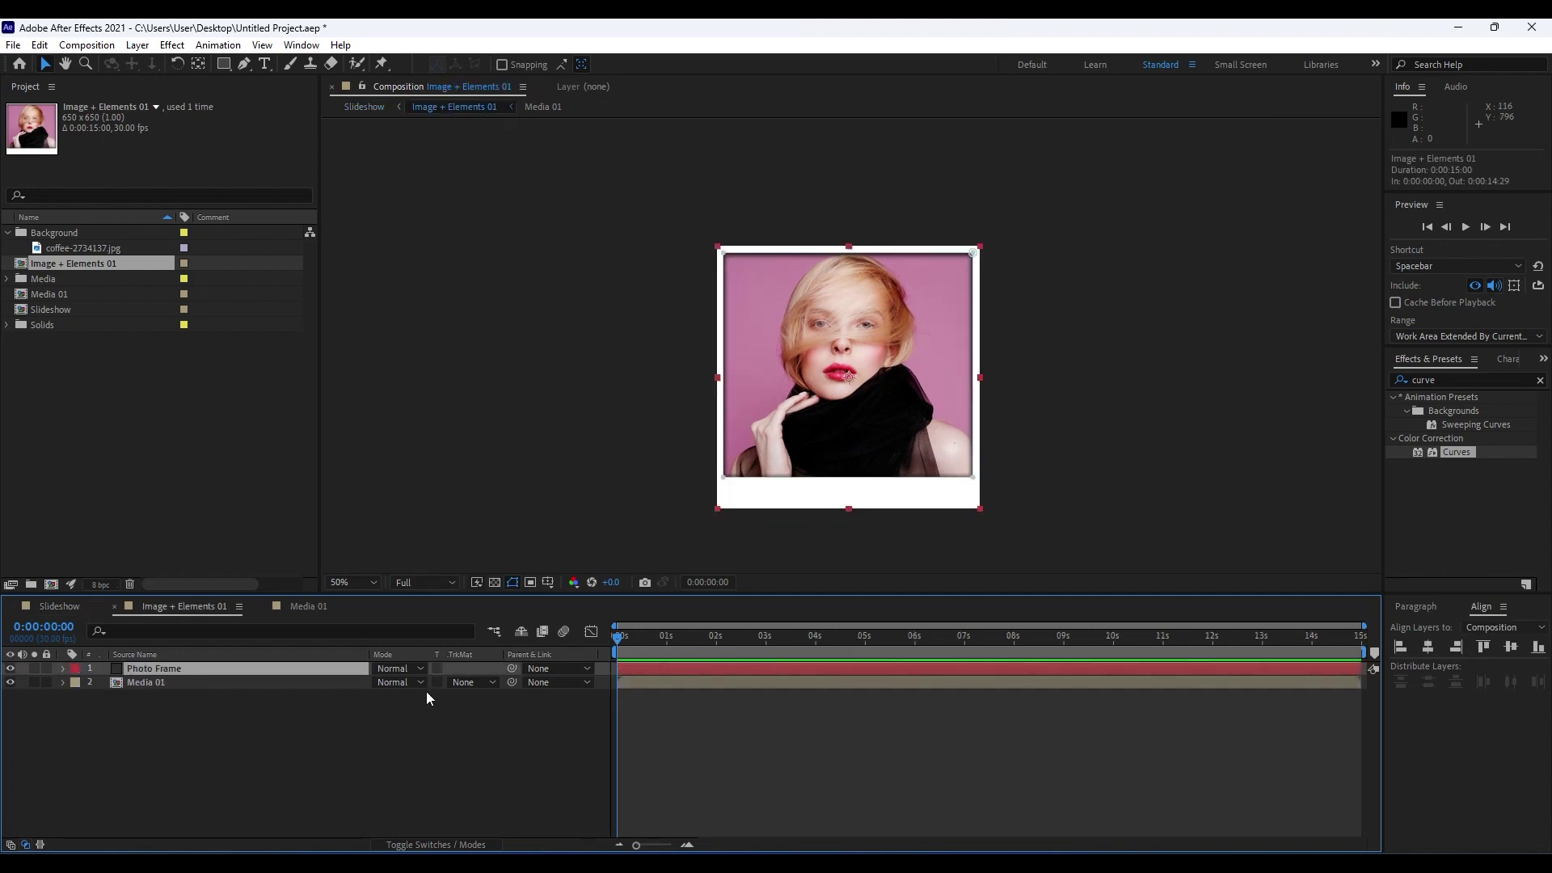
{"action": "key", "text": "period"}
{"action": "left_click_drag", "start_coordinate": [857, 482], "coordinate": [818, 315]}
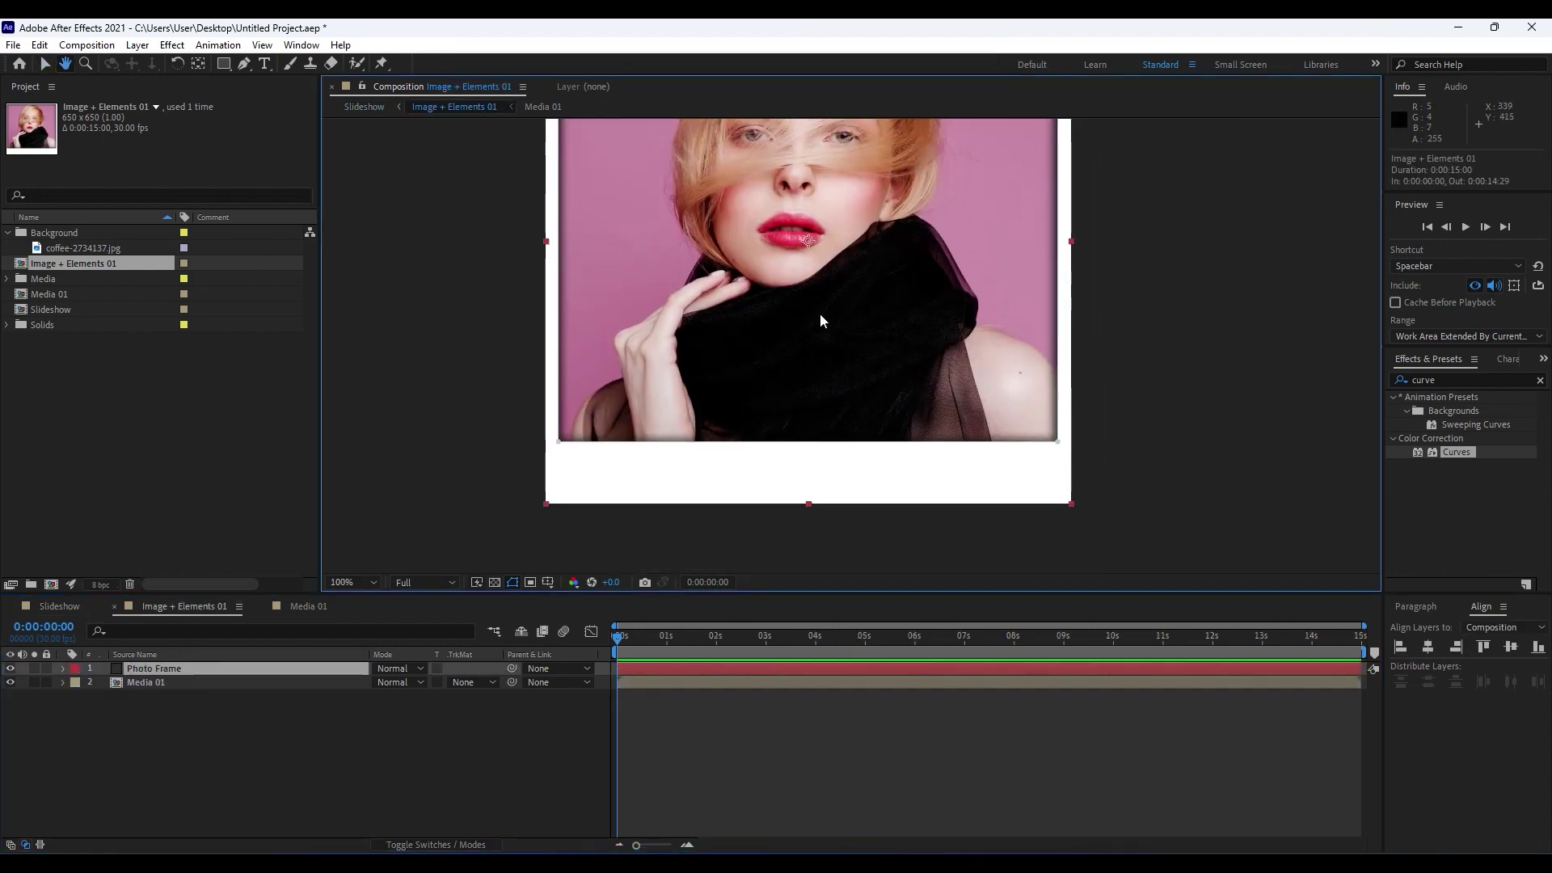
{"action": "key", "text": "ctrl+t"}
{"action": "left_click", "coordinate": [727, 466]}
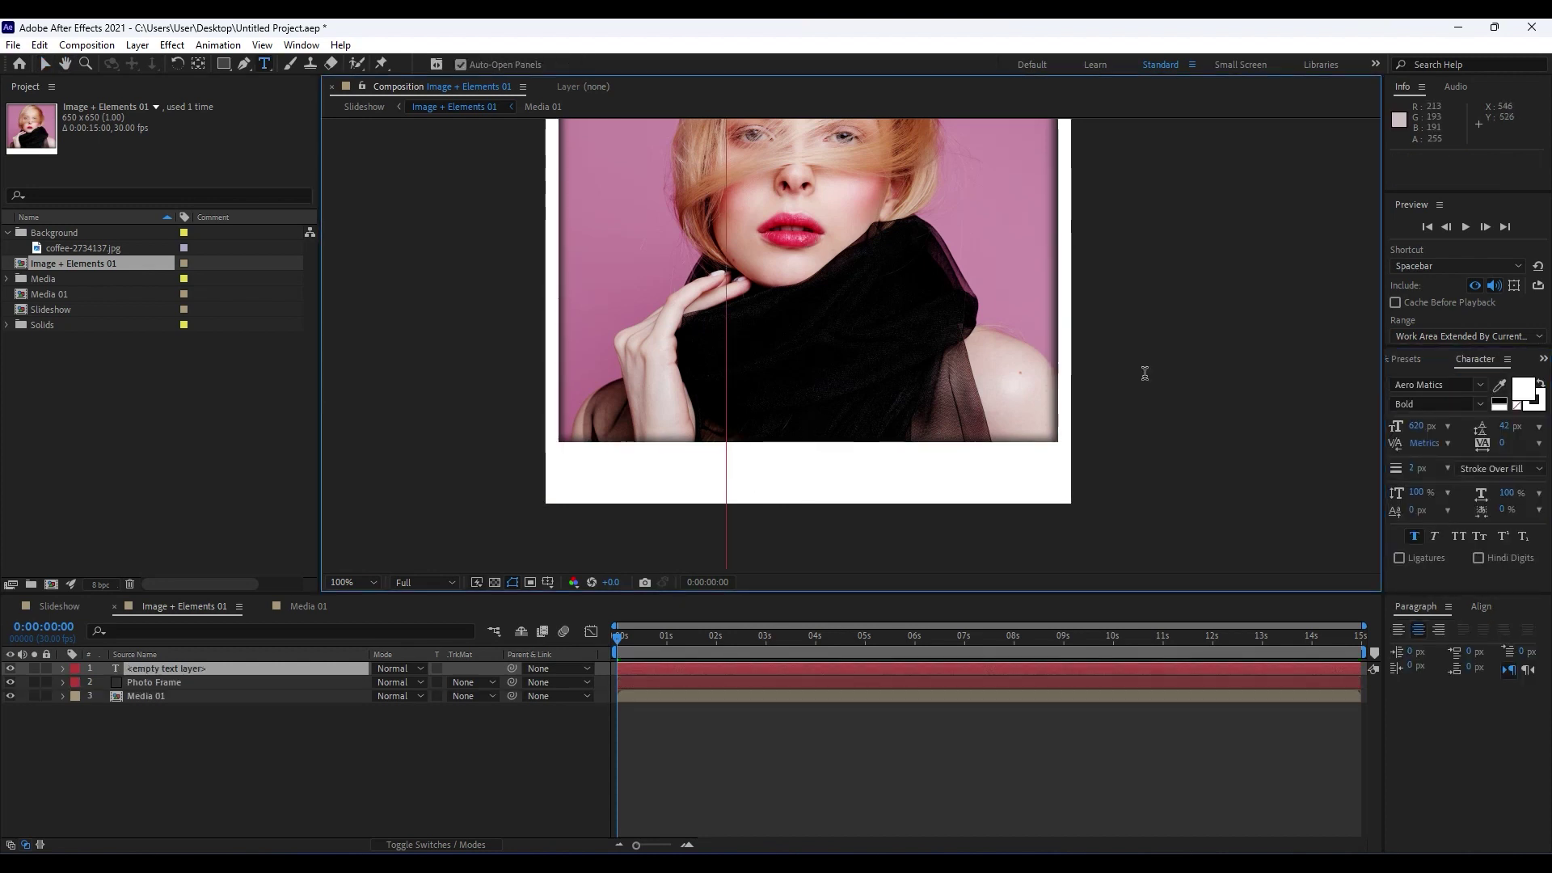
Set the text to Rage Italic at 62 px and enter the caption Softonimotion.
{"action": "mouse_move", "coordinate": [1419, 426]}
{"action": "left_mouse_down"}
{"action": "mouse_move", "coordinate": [1374, 435]}
{"action": "mouse_move", "coordinate": [1437, 433]}
{"action": "left_mouse_up"}
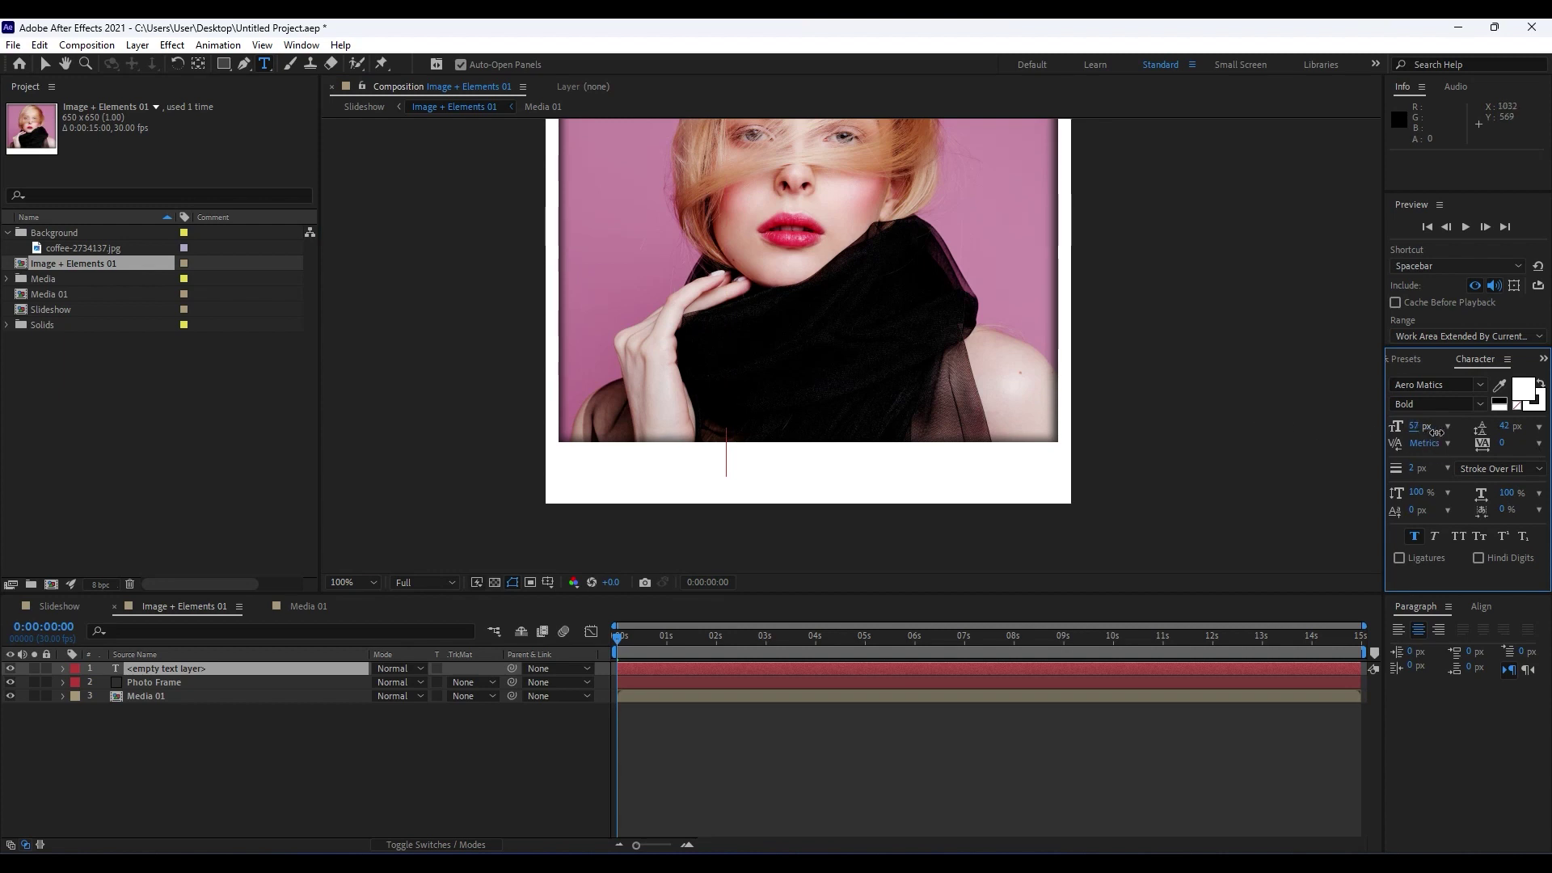
{"action": "left_click", "coordinate": [1433, 384]}
{"action": "type", "text": "rage"}
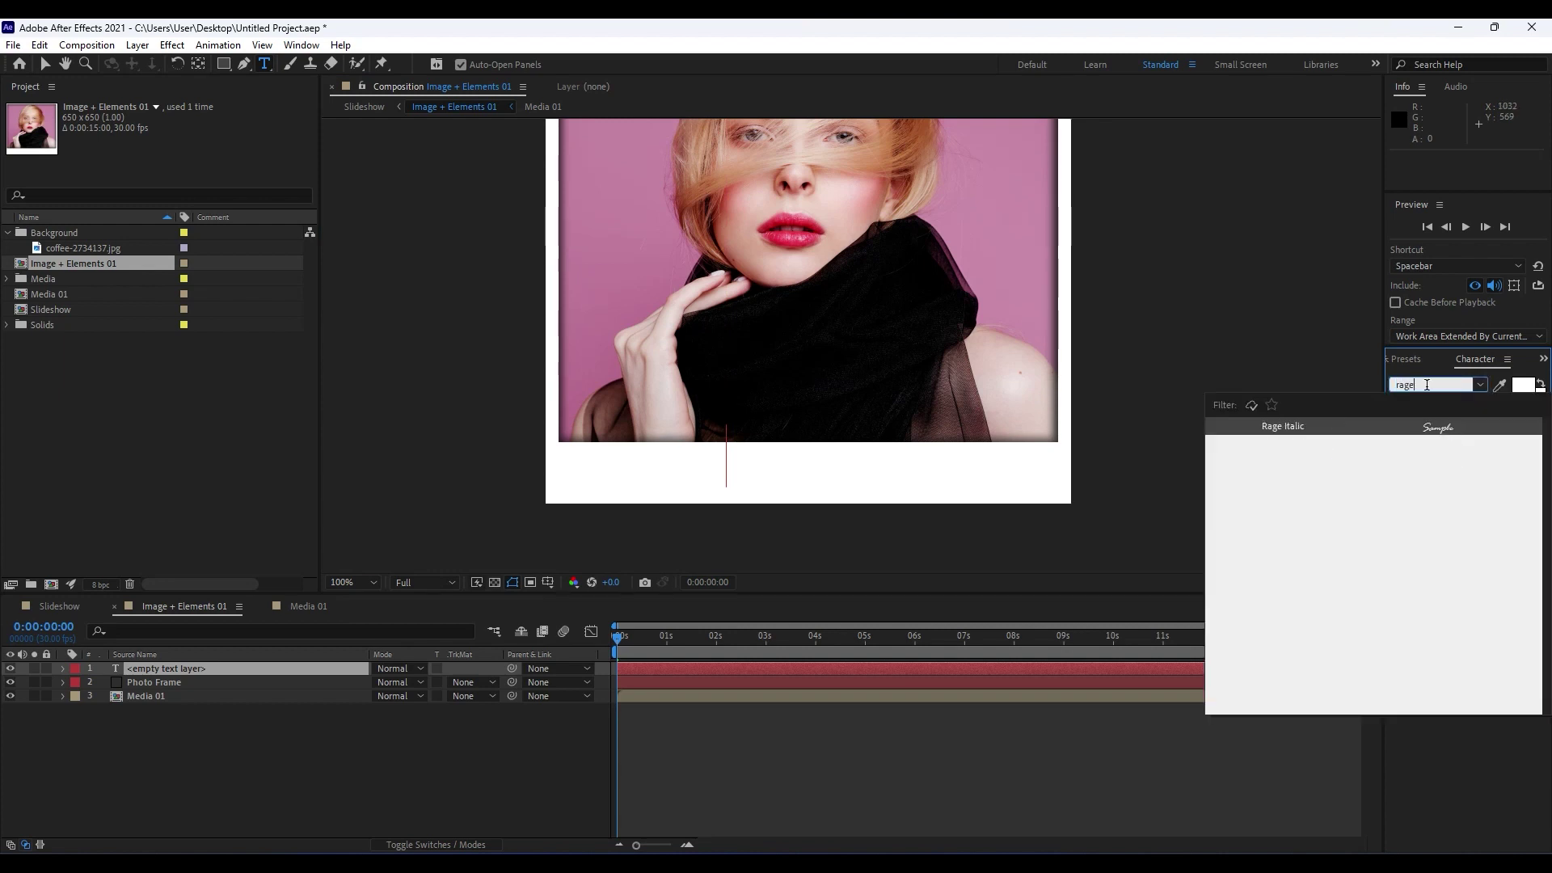
{"action": "left_click", "coordinate": [1294, 424]}
{"action": "left_click", "coordinate": [211, 670]}
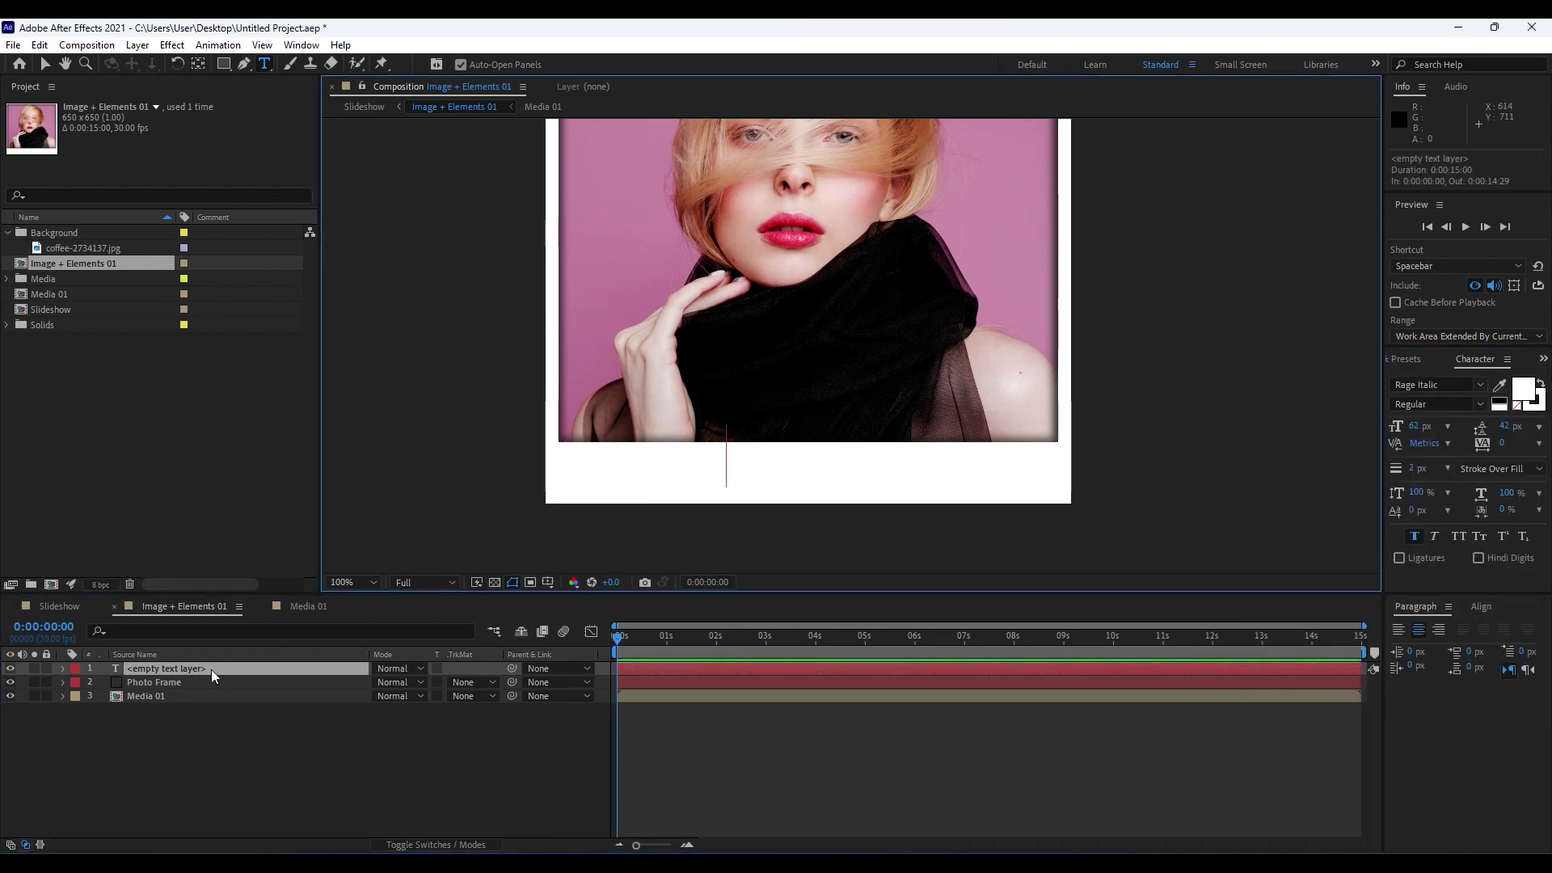
{"action": "type", "text": "Softonimotion"}
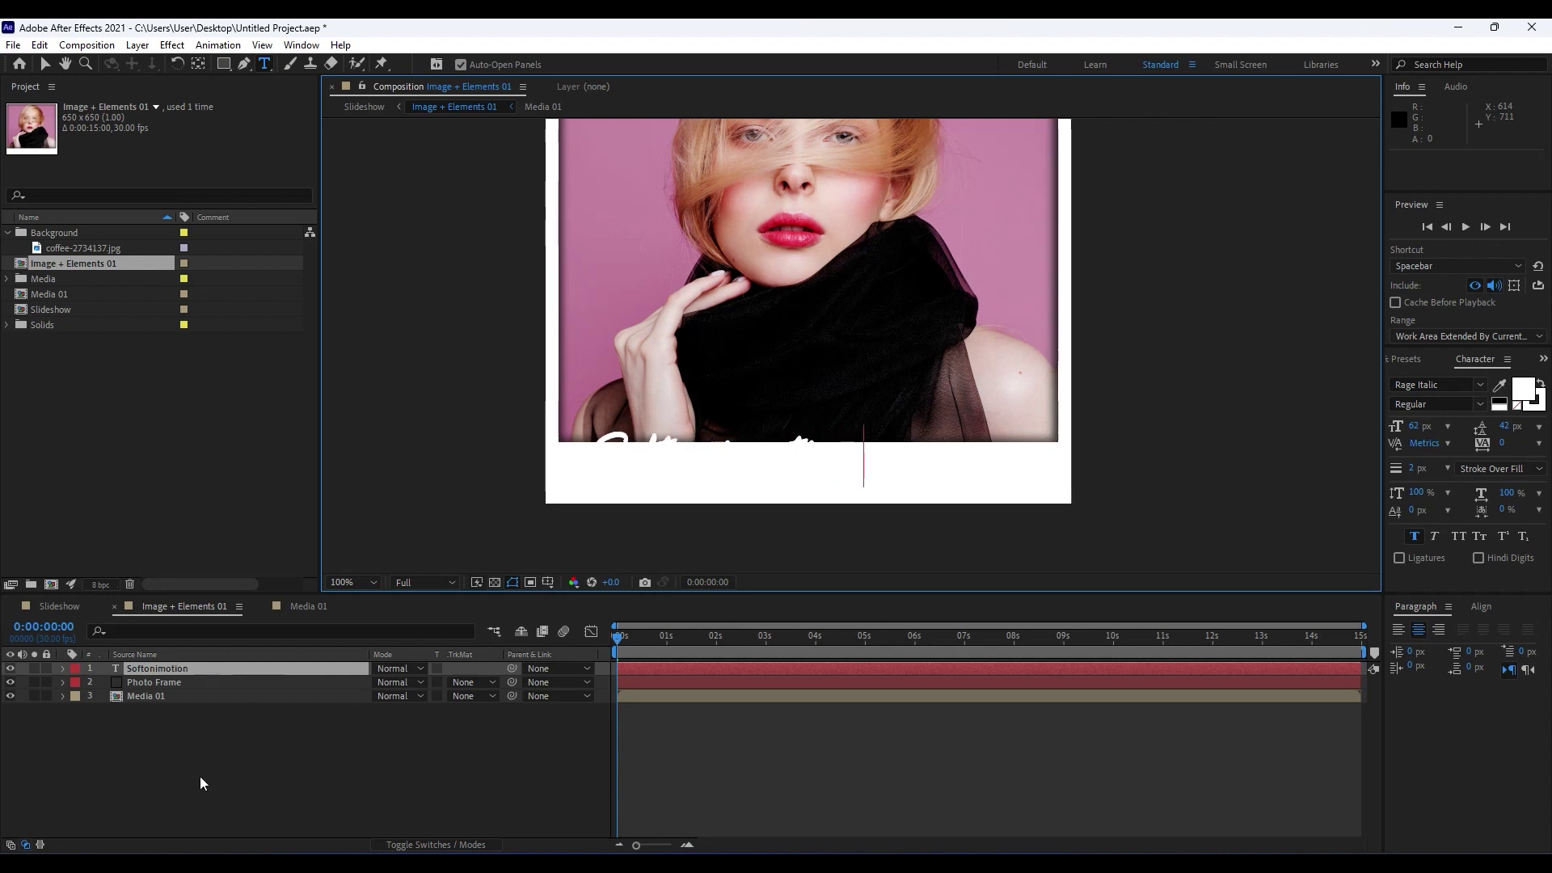
Apply the Fill effect to the Softonimotion text and move it to the middle of the white strip, about 312, 622.
{"action": "left_click", "coordinate": [206, 671]}
{"action": "left_click", "coordinate": [1405, 359]}
{"action": "type", "text": "curve"}
{"action": "key", "text": "Return"}
{"action": "type", "text": "fill"}
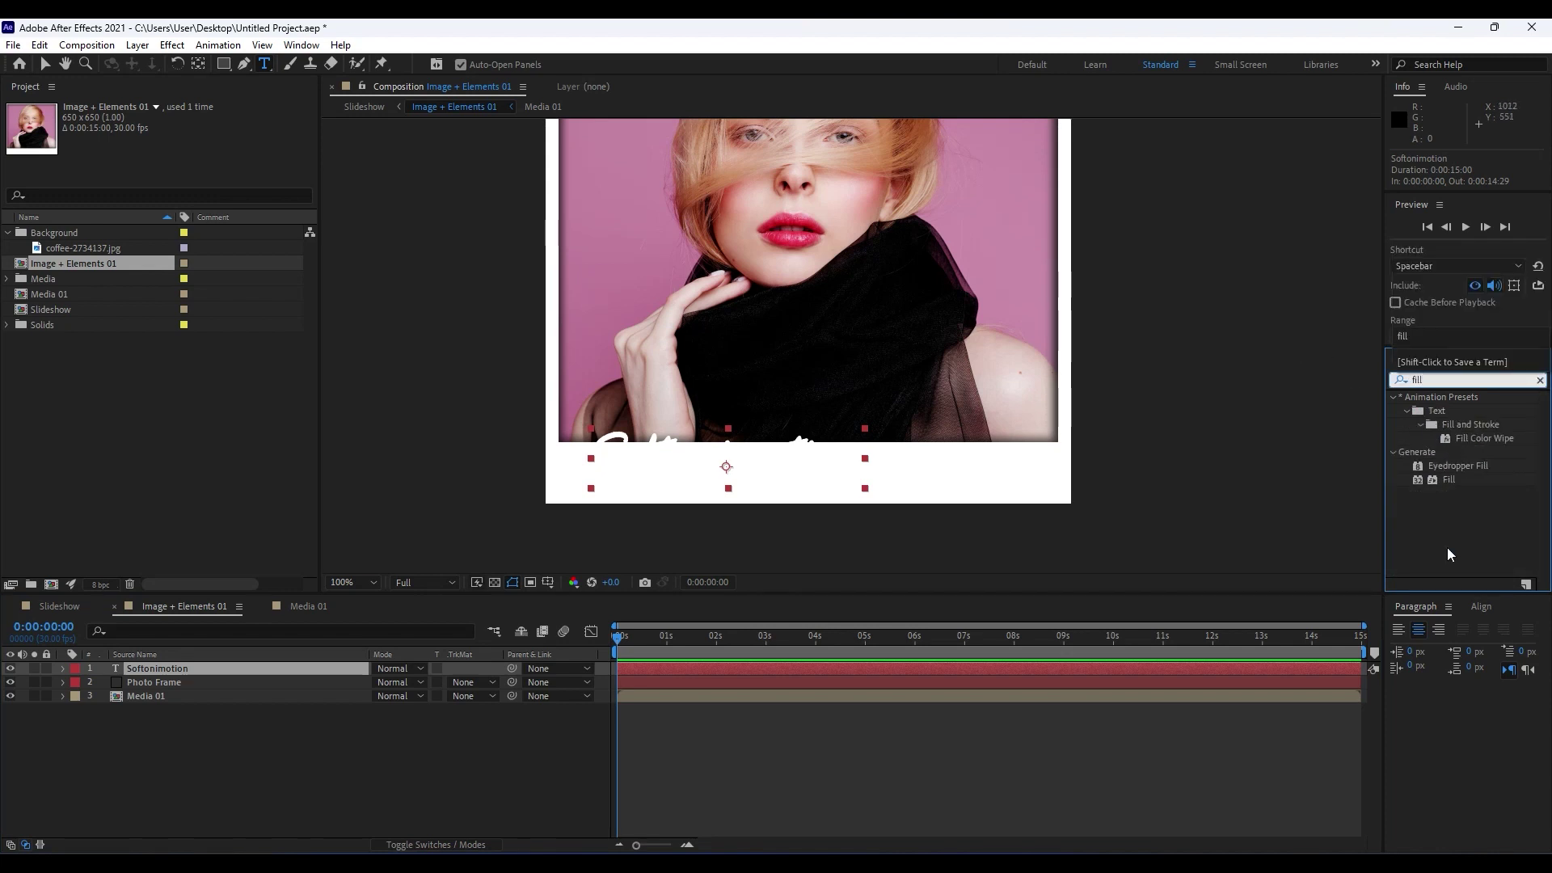
{"action": "left_click_drag", "start_coordinate": [1448, 479], "coordinate": [159, 669]}
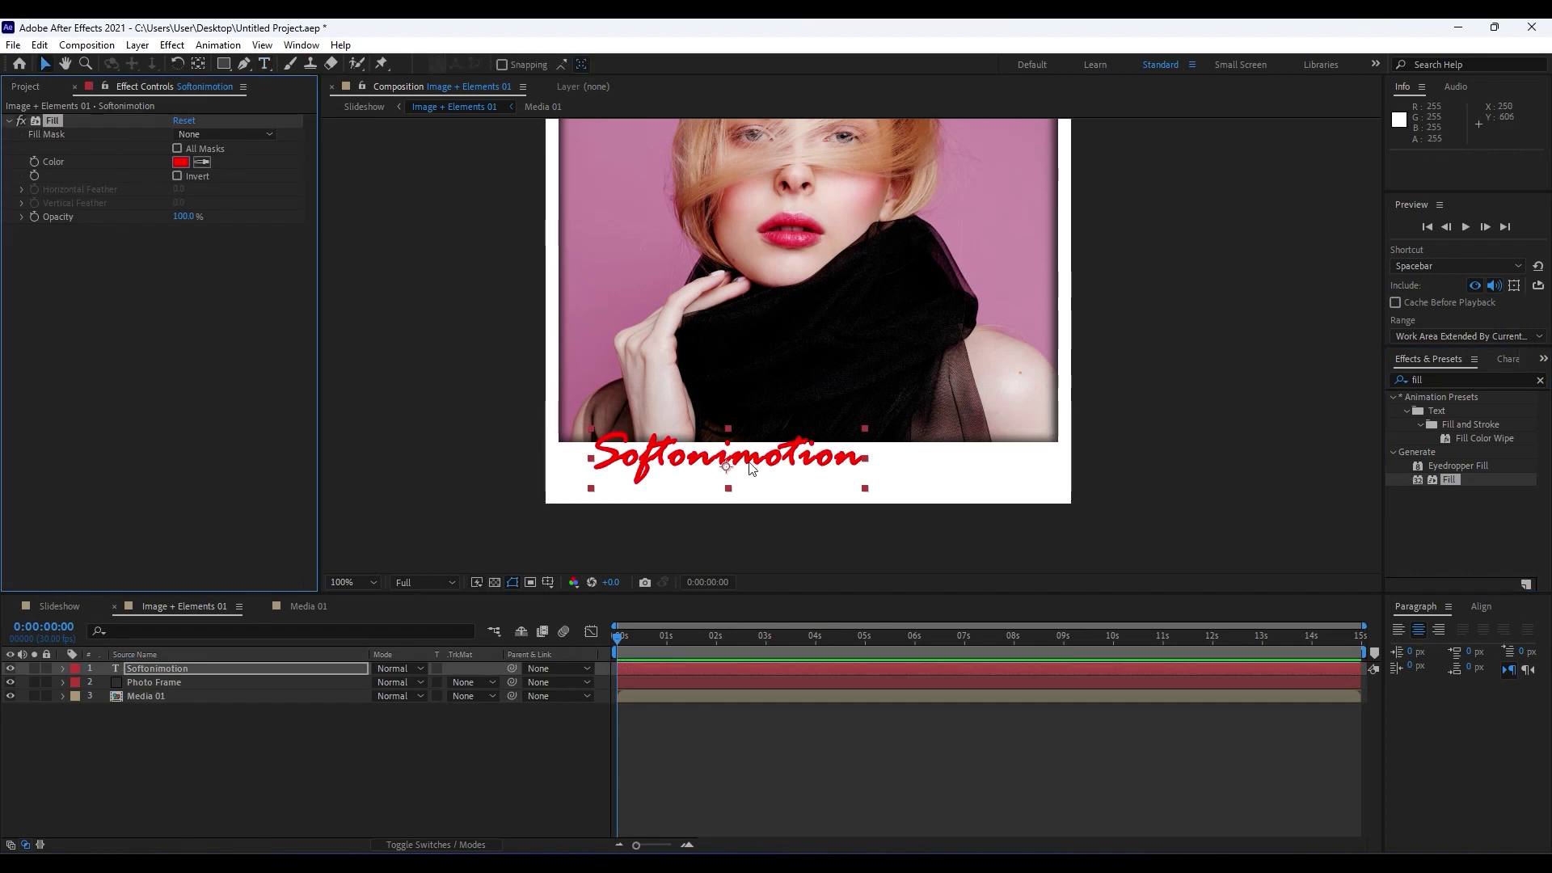
{"action": "left_click_drag", "start_coordinate": [740, 461], "coordinate": [816, 475]}
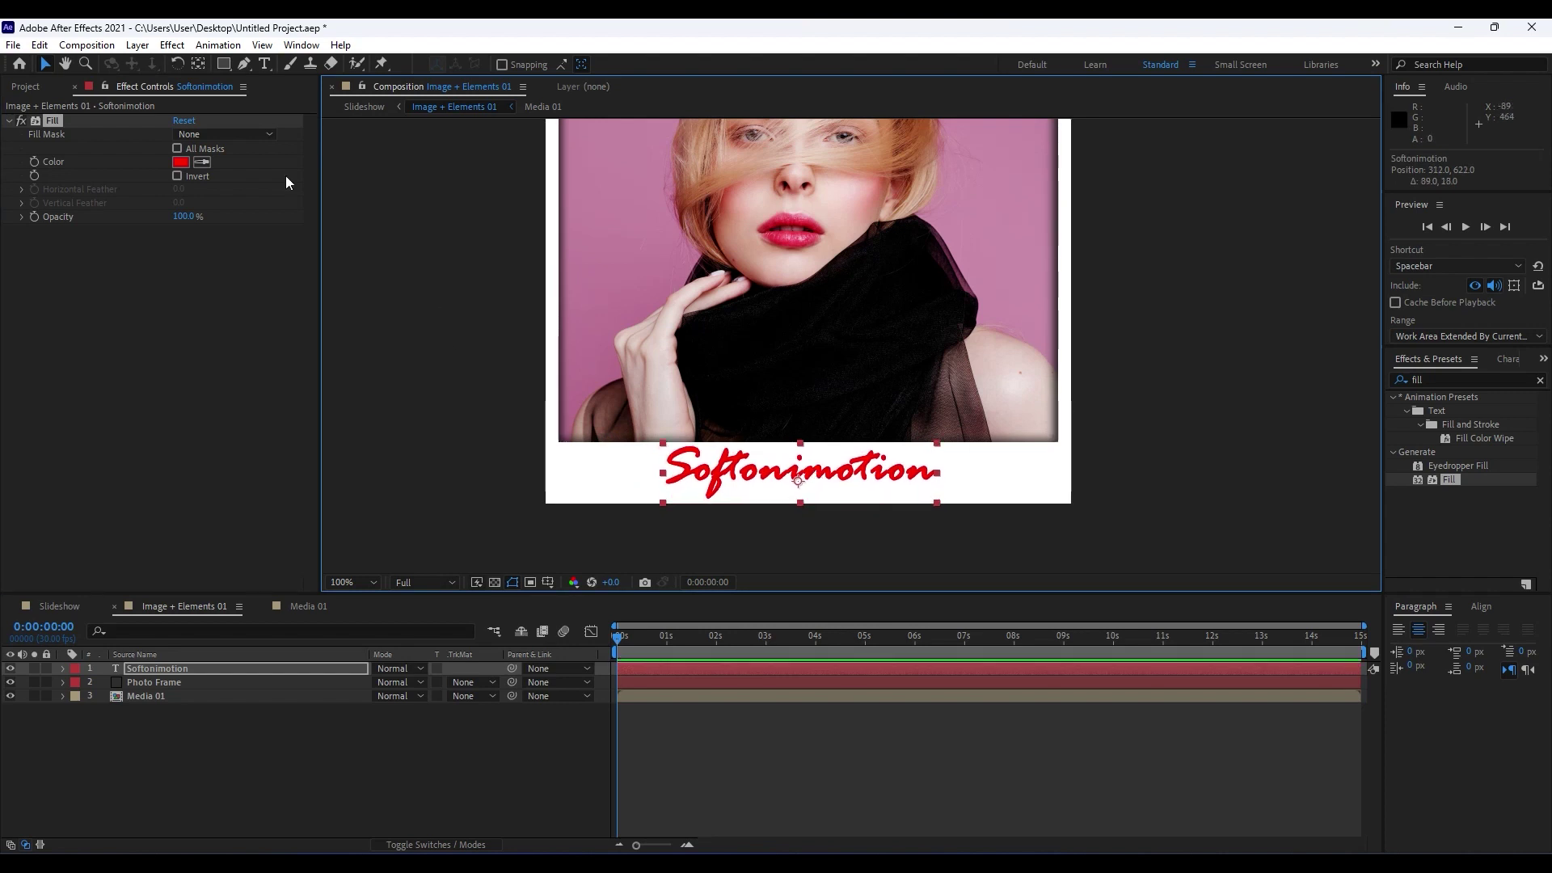
Set the caption's Fill color to black, 000000.
{"action": "left_click", "coordinate": [180, 162]}
{"action": "type", "text": "000000"}
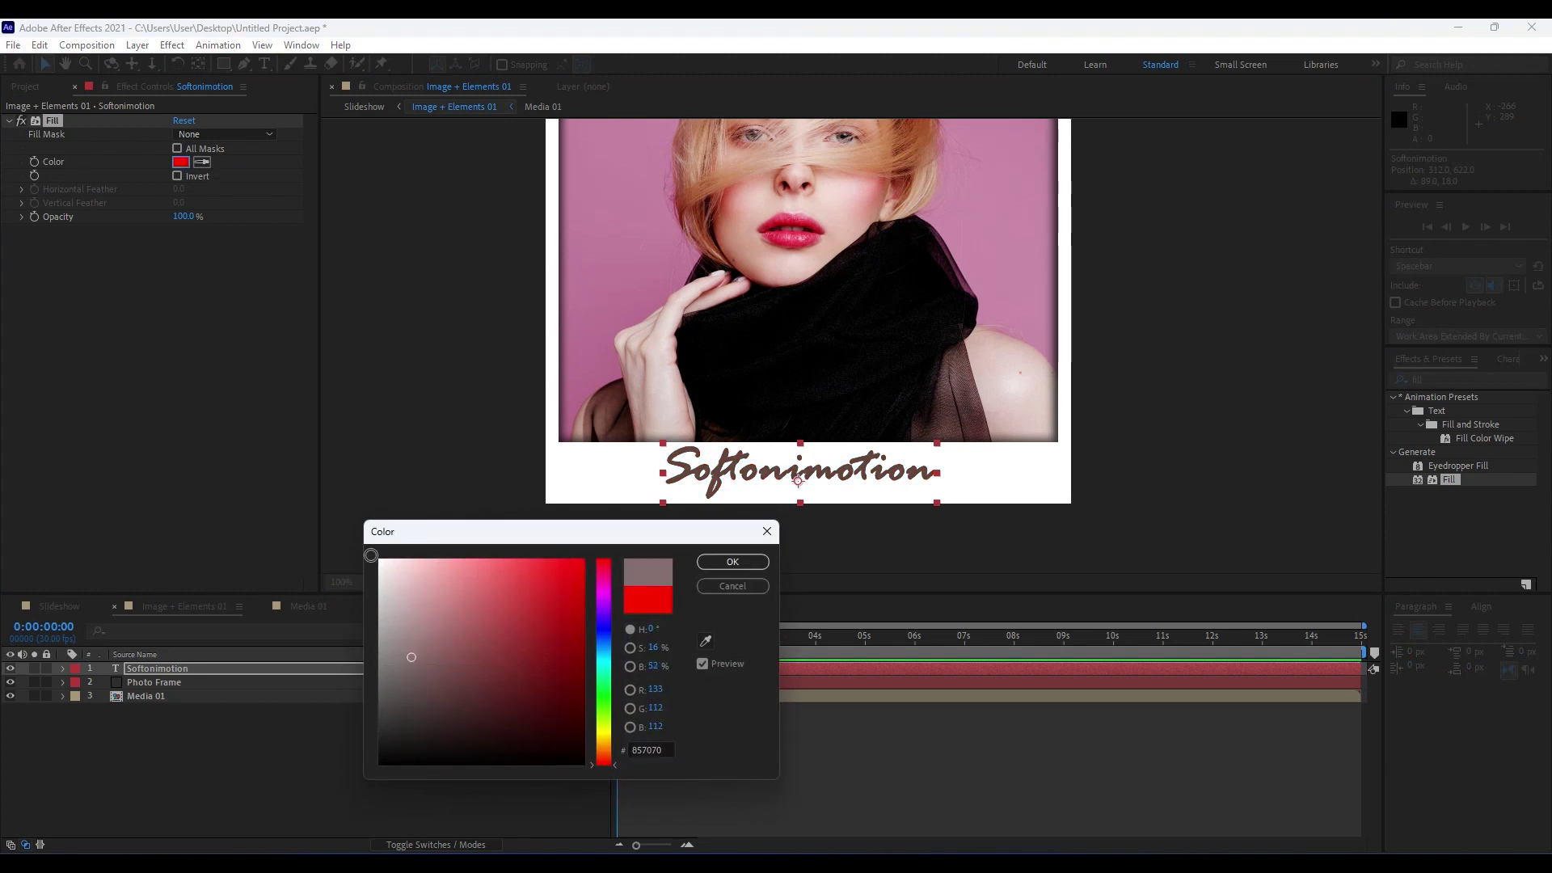
{"action": "left_click", "coordinate": [732, 562]}
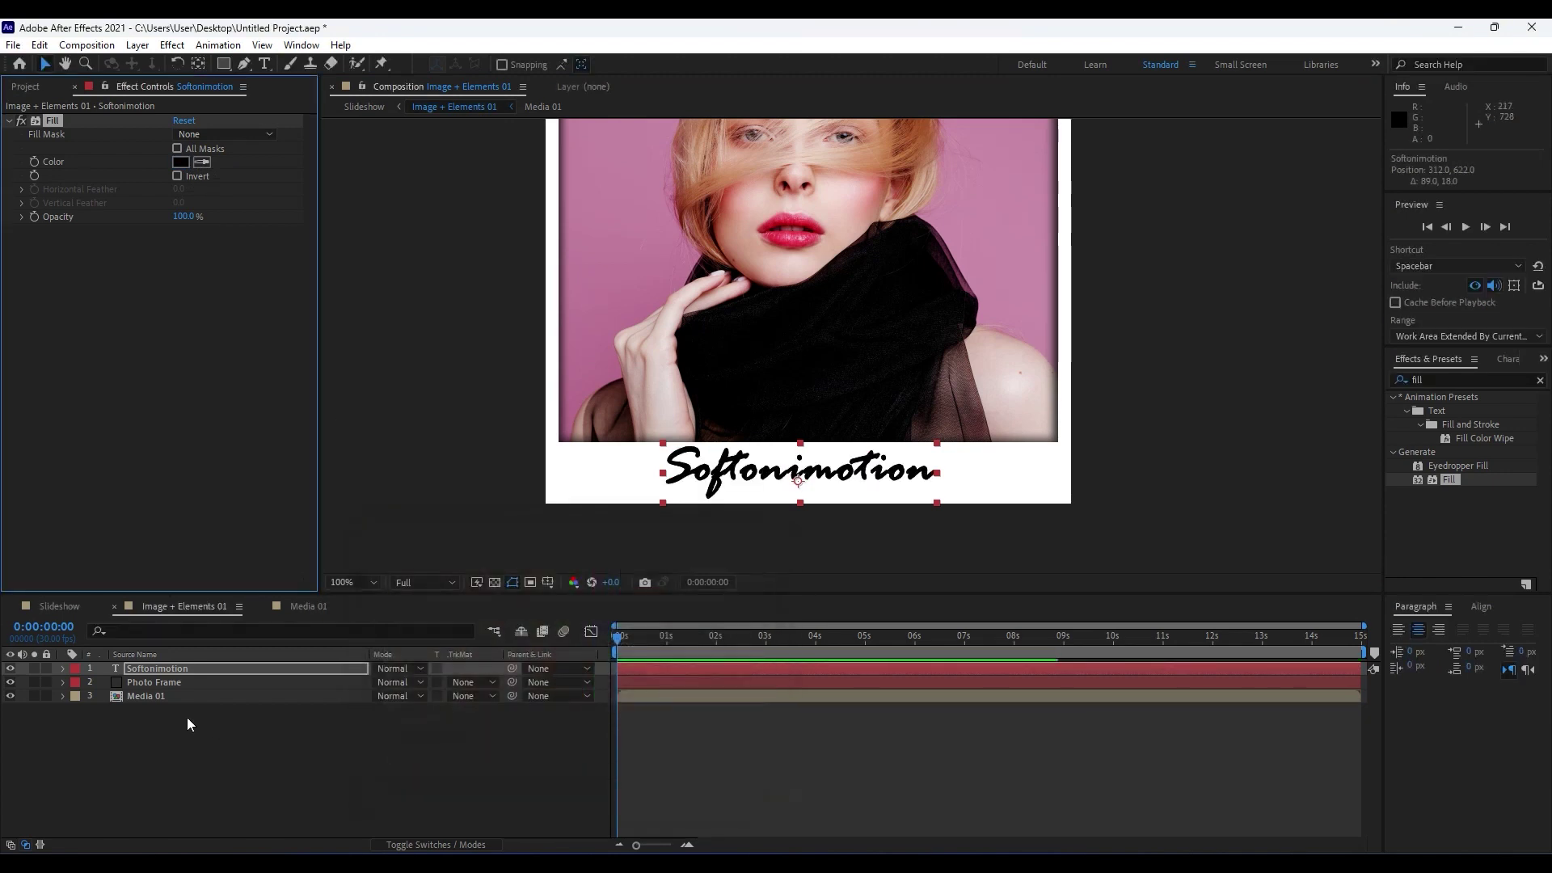
Turn off Faux Bold for the caption and reduce its font size to 44 px.
{"action": "double_click", "coordinate": [144, 668]}
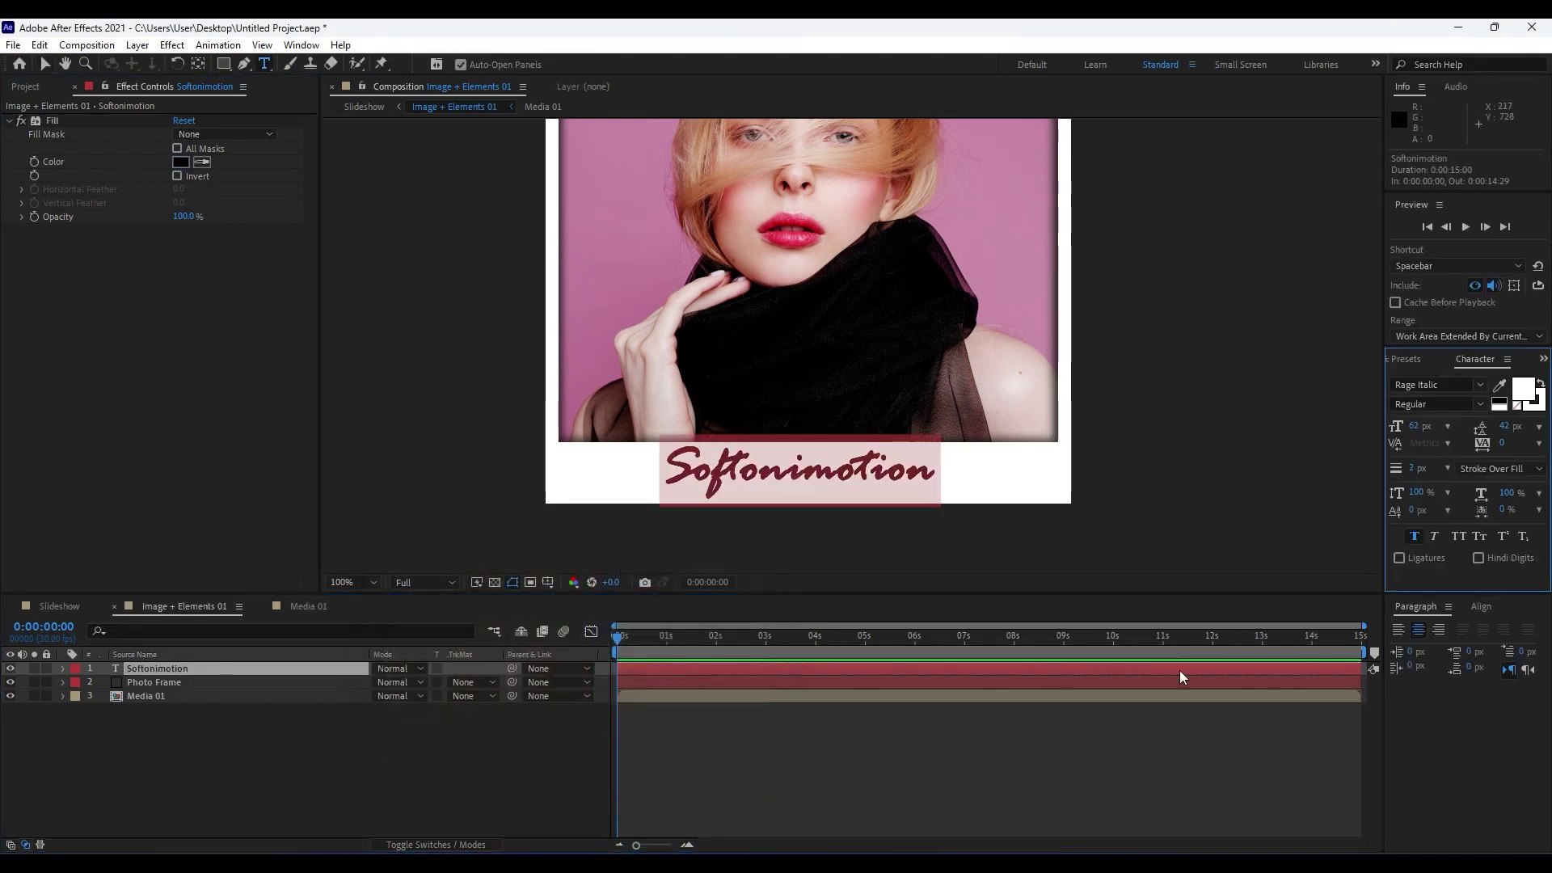
{"action": "left_click", "coordinate": [1415, 536]}
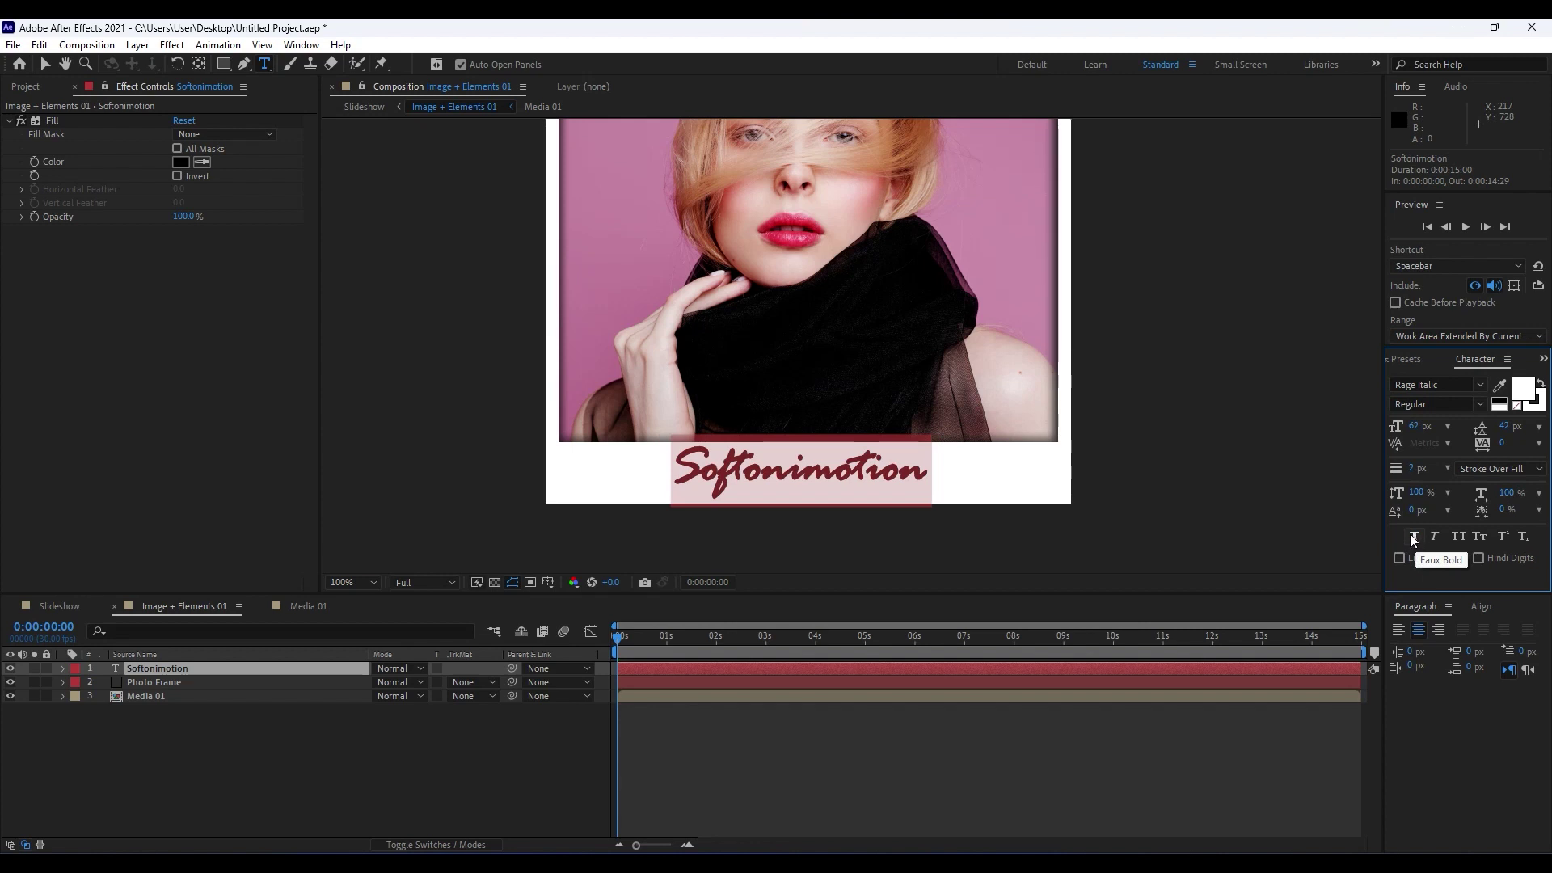
{"action": "left_click", "coordinate": [1426, 404]}
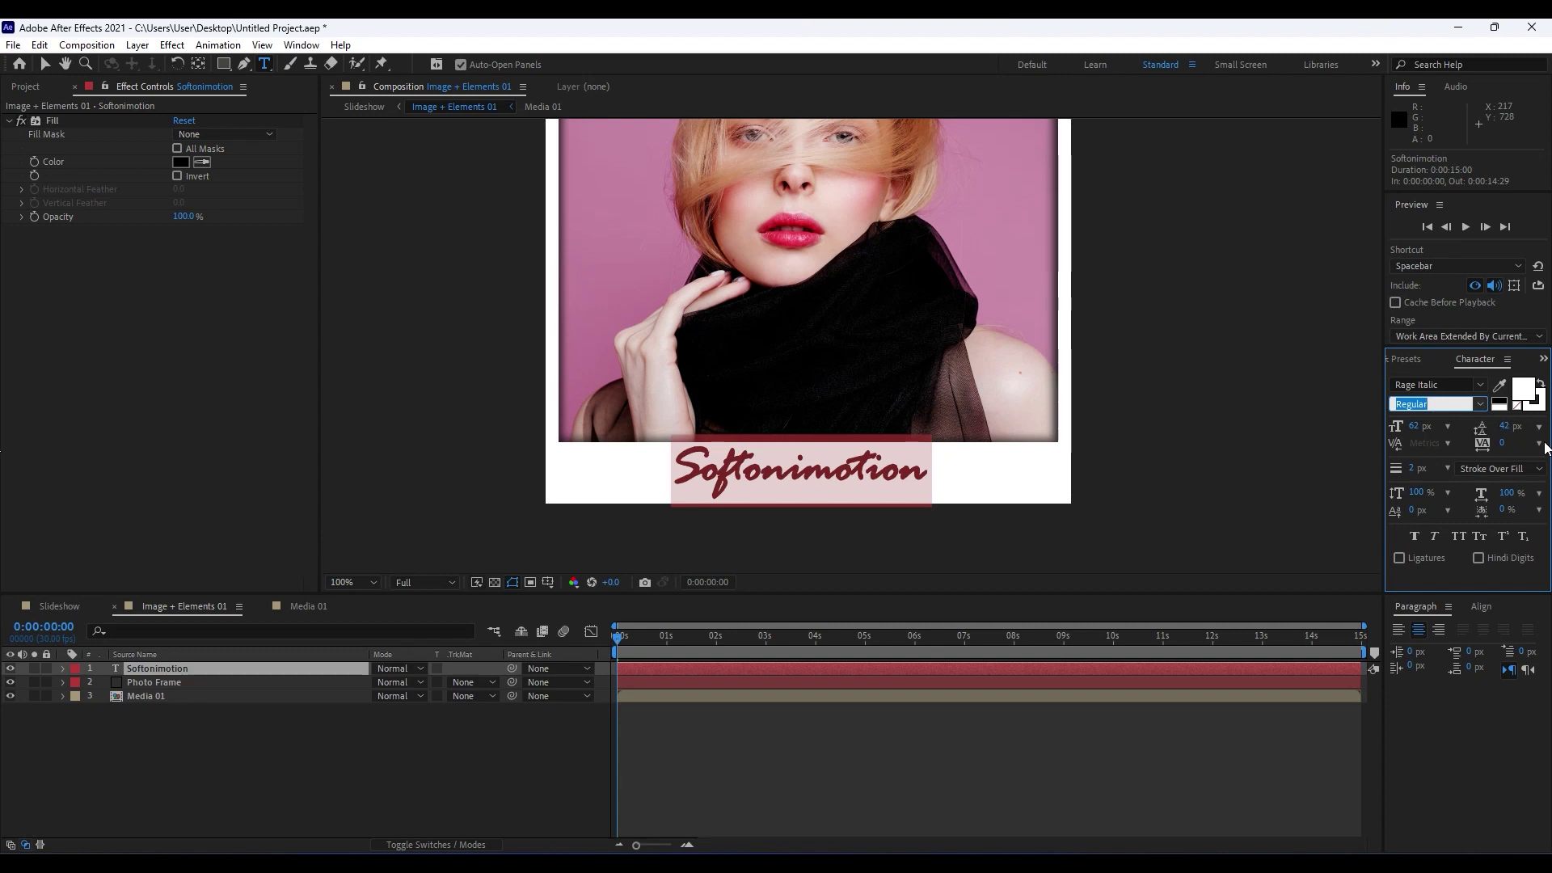
{"action": "left_click_drag", "start_coordinate": [1425, 429], "coordinate": [1404, 426]}
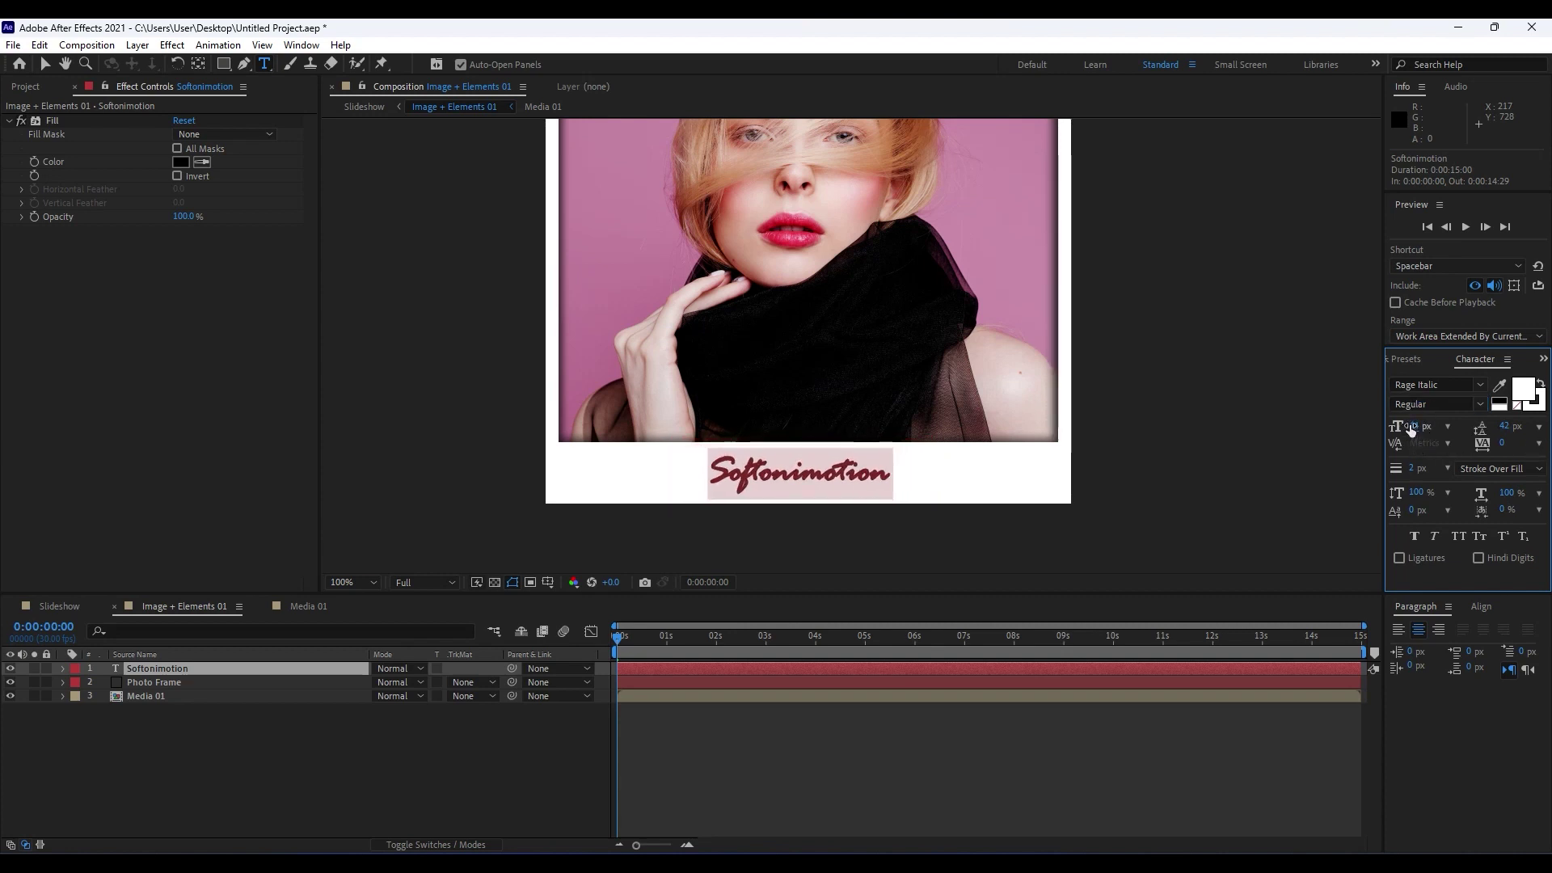
{"action": "left_click", "coordinate": [385, 774]}
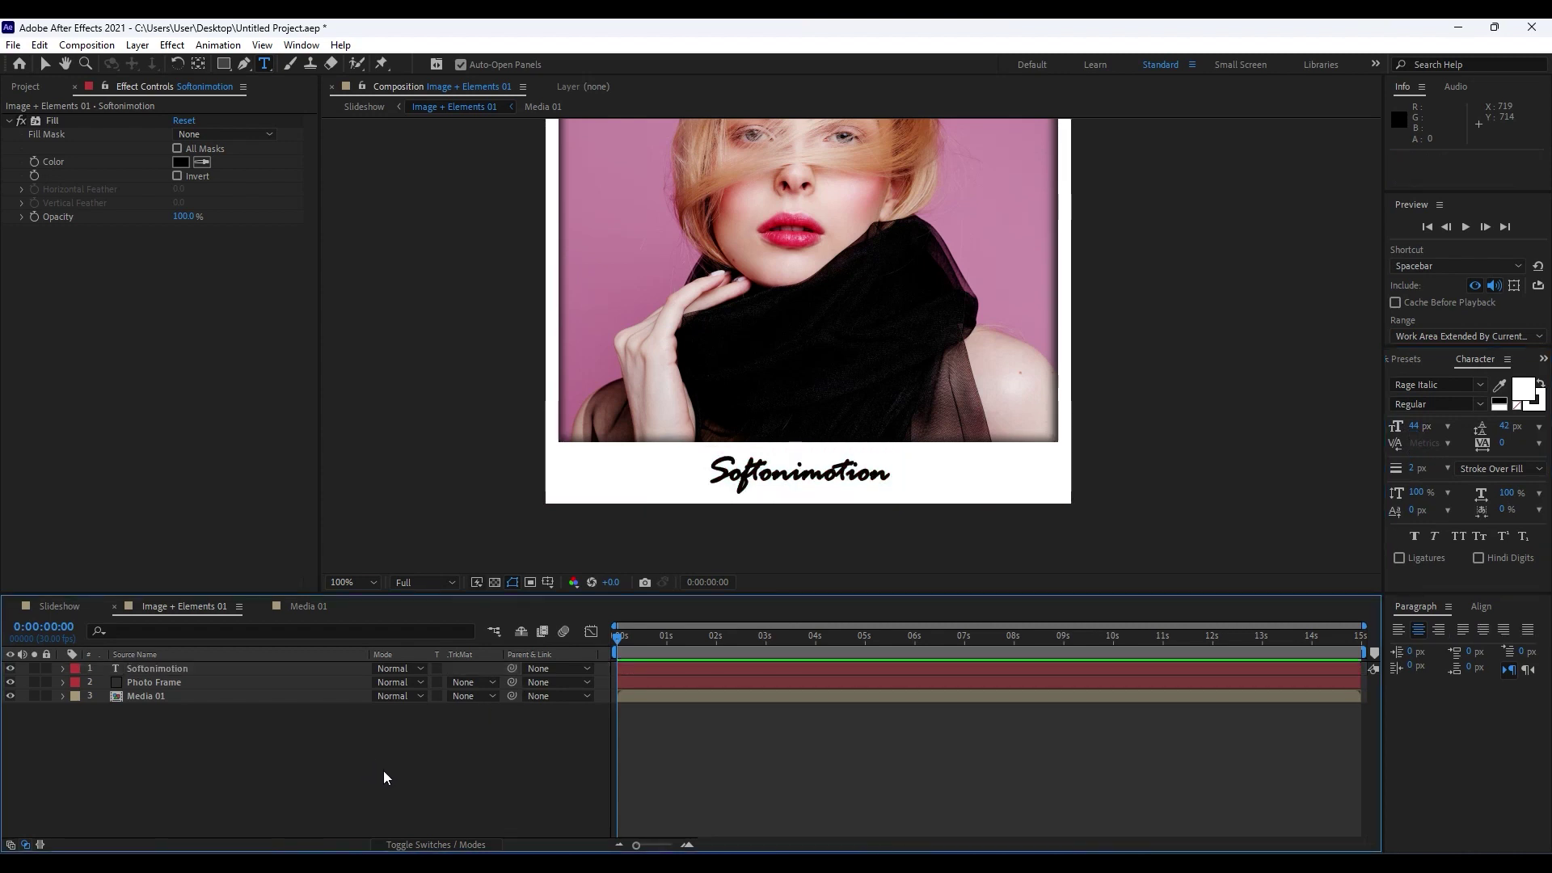
Find the Drop Shadow effect and apply it to the Softonimotion text layer.
{"action": "left_click", "coordinate": [157, 668]}
{"action": "left_click", "coordinate": [1418, 358]}
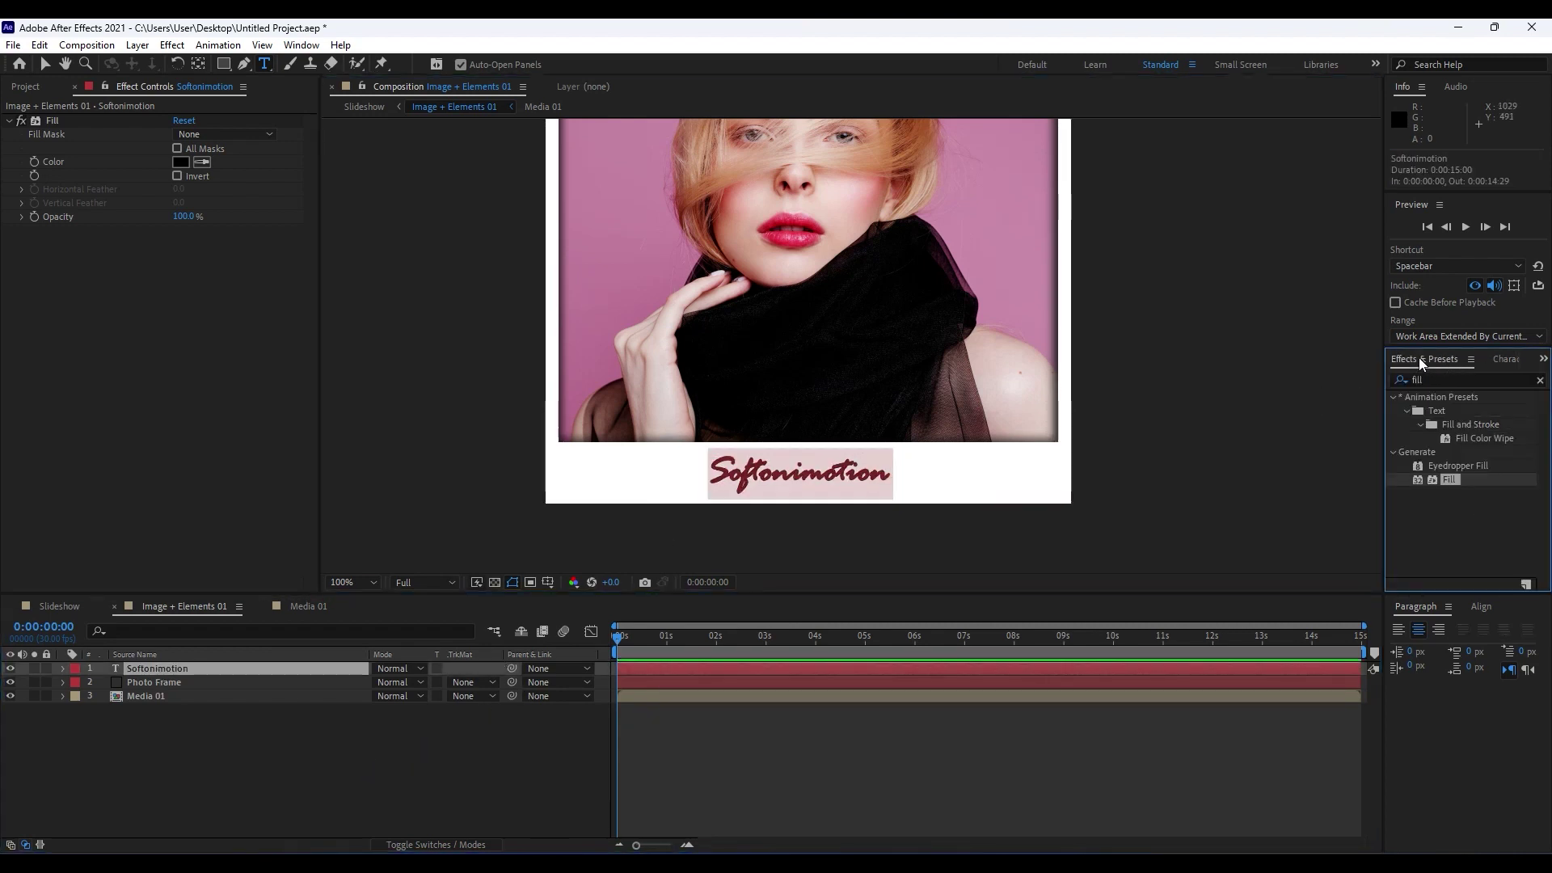
{"action": "left_click", "coordinate": [1459, 380]}
{"action": "type", "text": "drop s"}
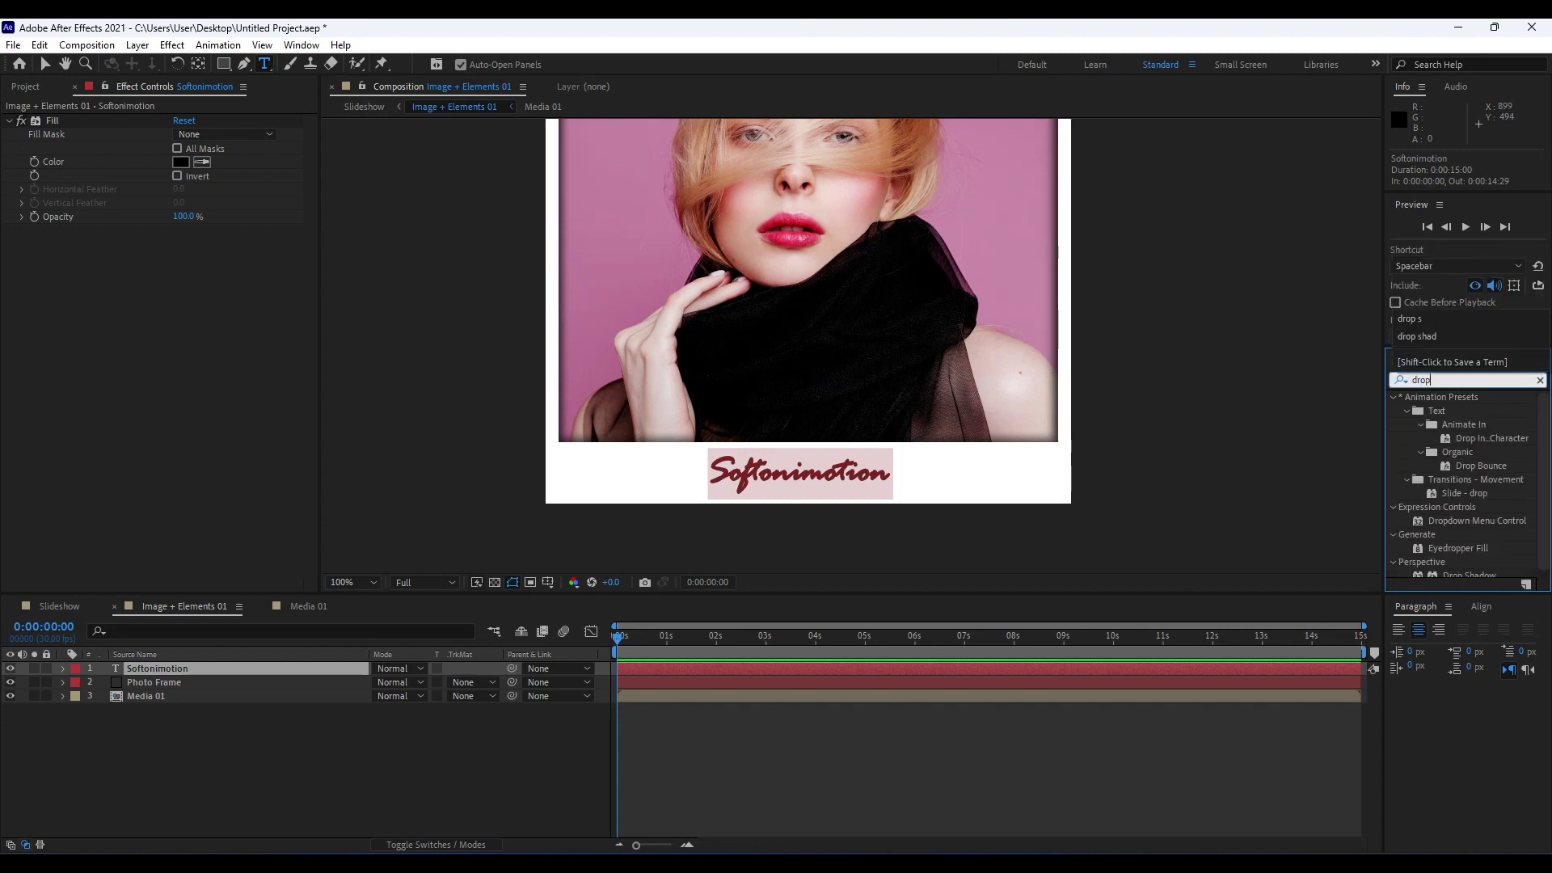
{"action": "left_click", "coordinate": [1455, 443]}
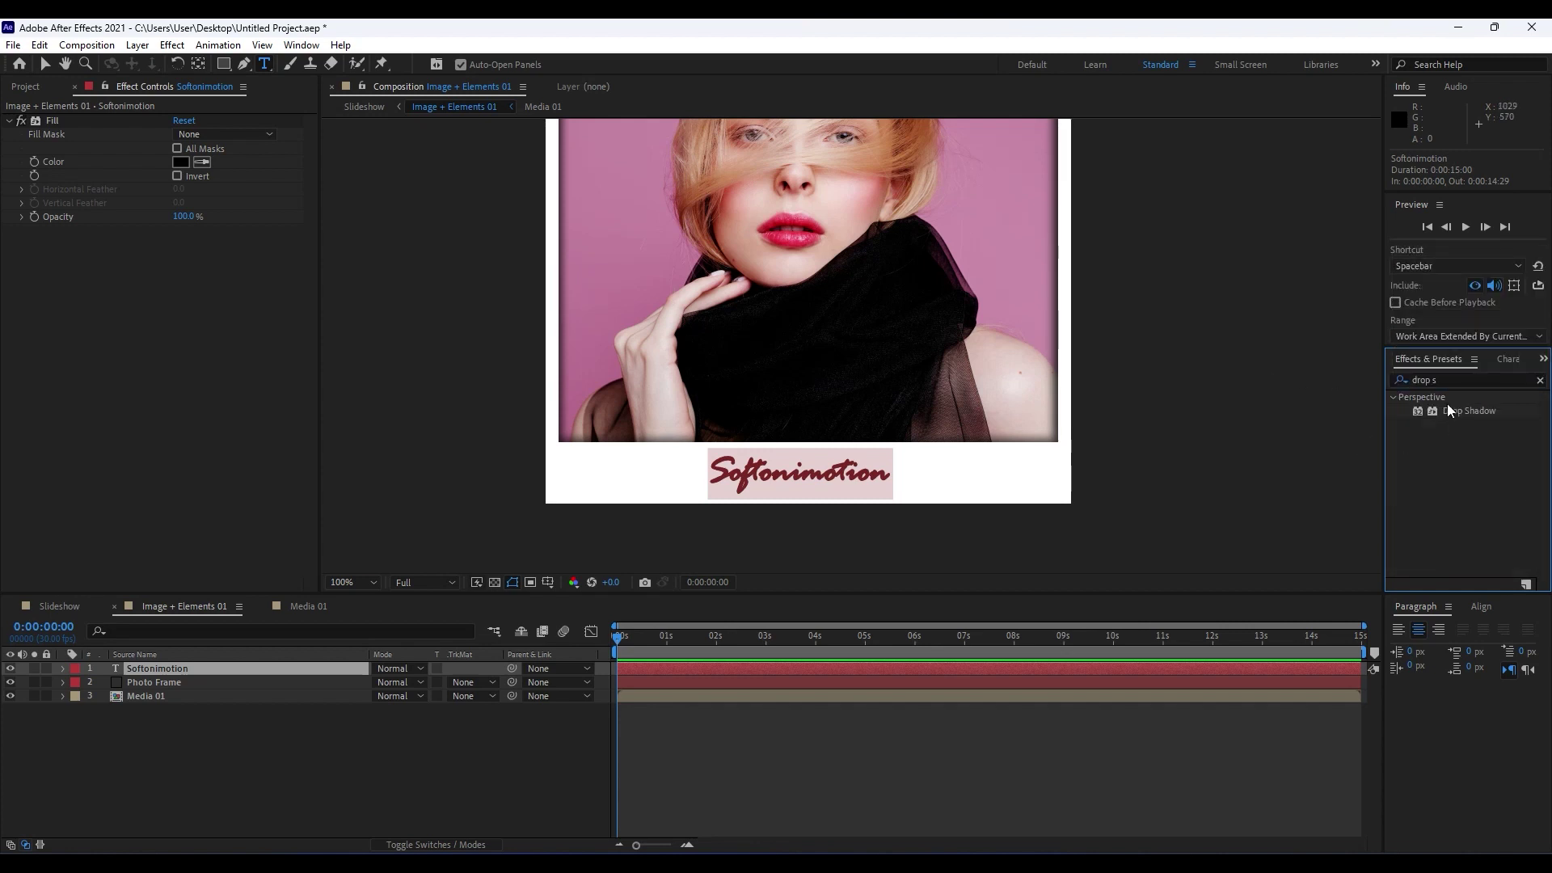
{"action": "left_click", "coordinate": [1457, 411]}
{"action": "left_click_drag", "start_coordinate": [1460, 414], "coordinate": [181, 672]}
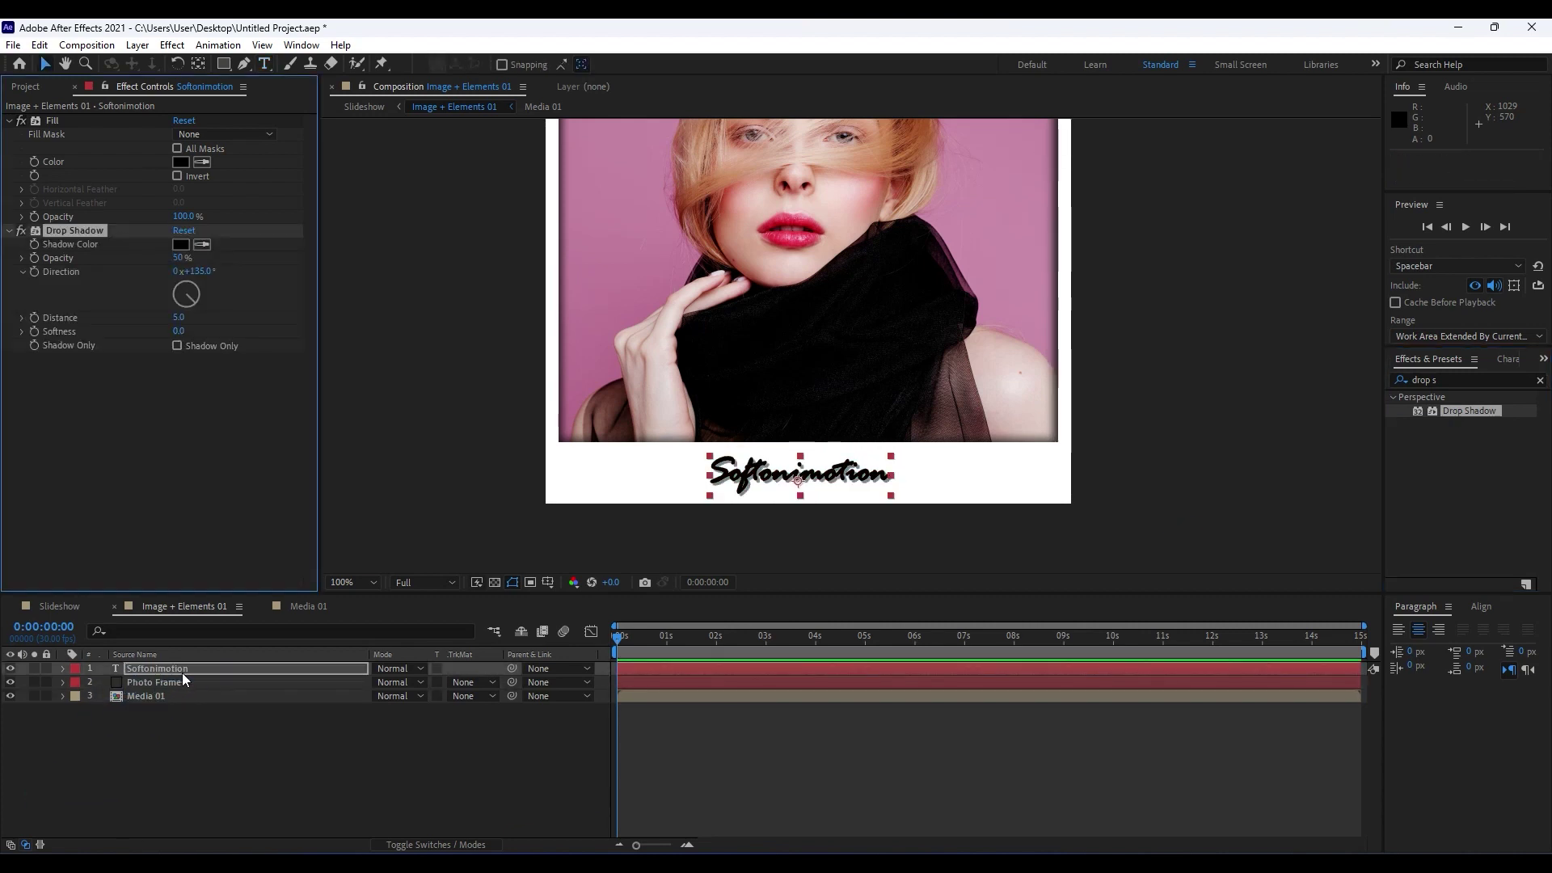
Set the Softness of the caption's Drop Shadow to 10.
{"action": "left_click", "coordinate": [179, 331]}
{"action": "type", "text": "10"}
{"action": "key", "text": "Return"}
{"action": "left_click", "coordinate": [373, 681]}
{"action": "scroll", "coordinate": [767, 418], "scroll_direction": "down", "scroll_amount": 2}
{"action": "scroll", "coordinate": [767, 418], "scroll_direction": "up", "scroll_amount": 2}
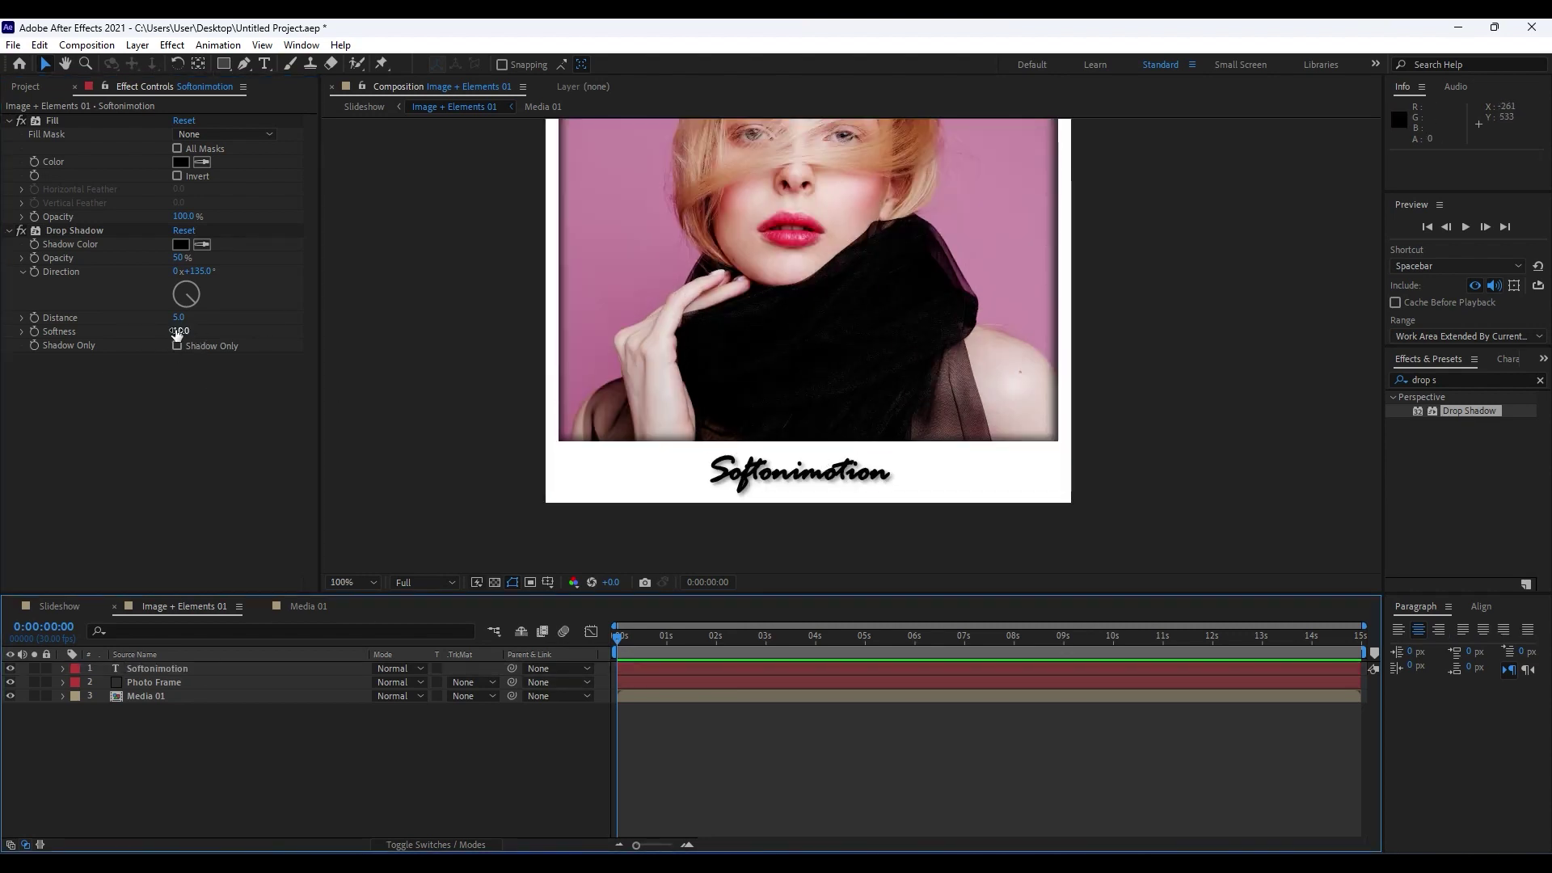
{"action": "left_click_drag", "start_coordinate": [172, 319], "coordinate": [182, 320]}
{"action": "key", "text": "ctrl+z"}
{"action": "key", "text": "ctrl+z"}
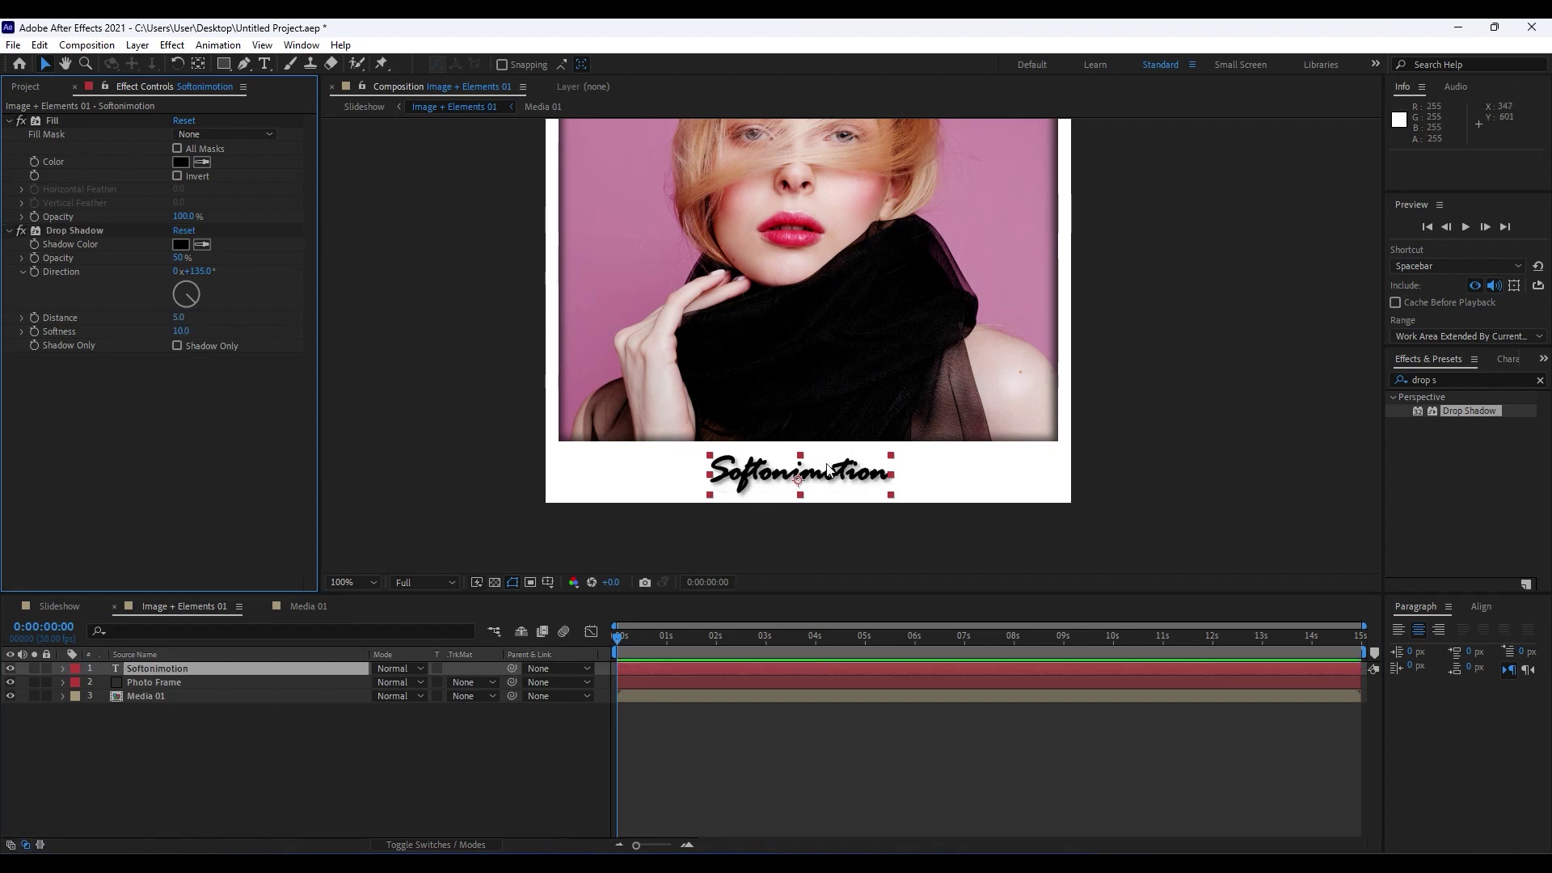
Return to the Slideshow composition and save the project.
{"action": "key", "text": "comma"}
{"action": "key", "text": "comma"}
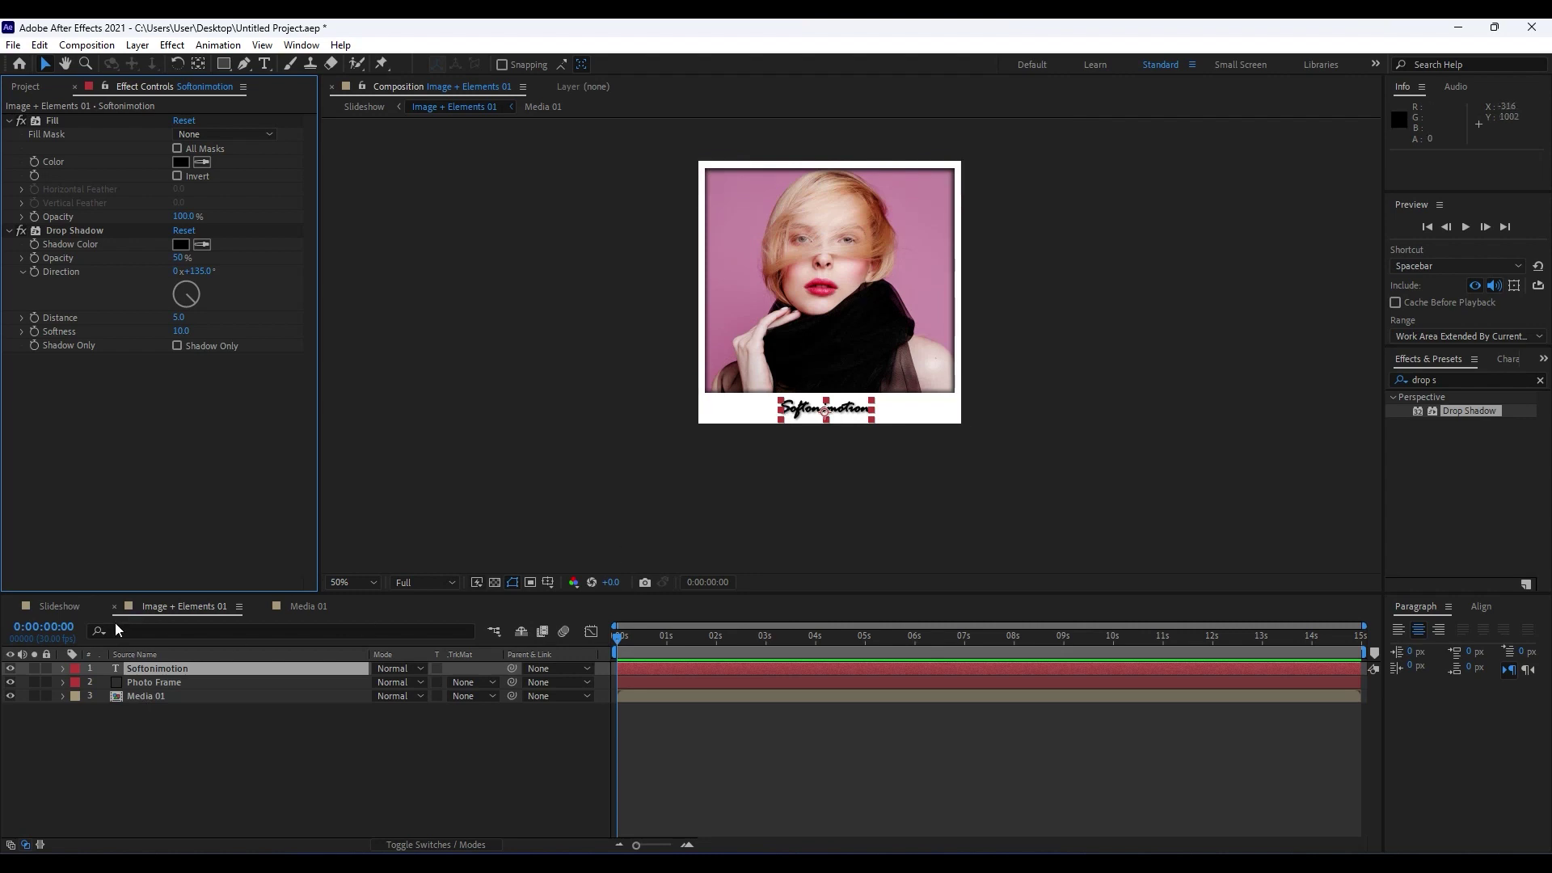
{"action": "left_click", "coordinate": [59, 606]}
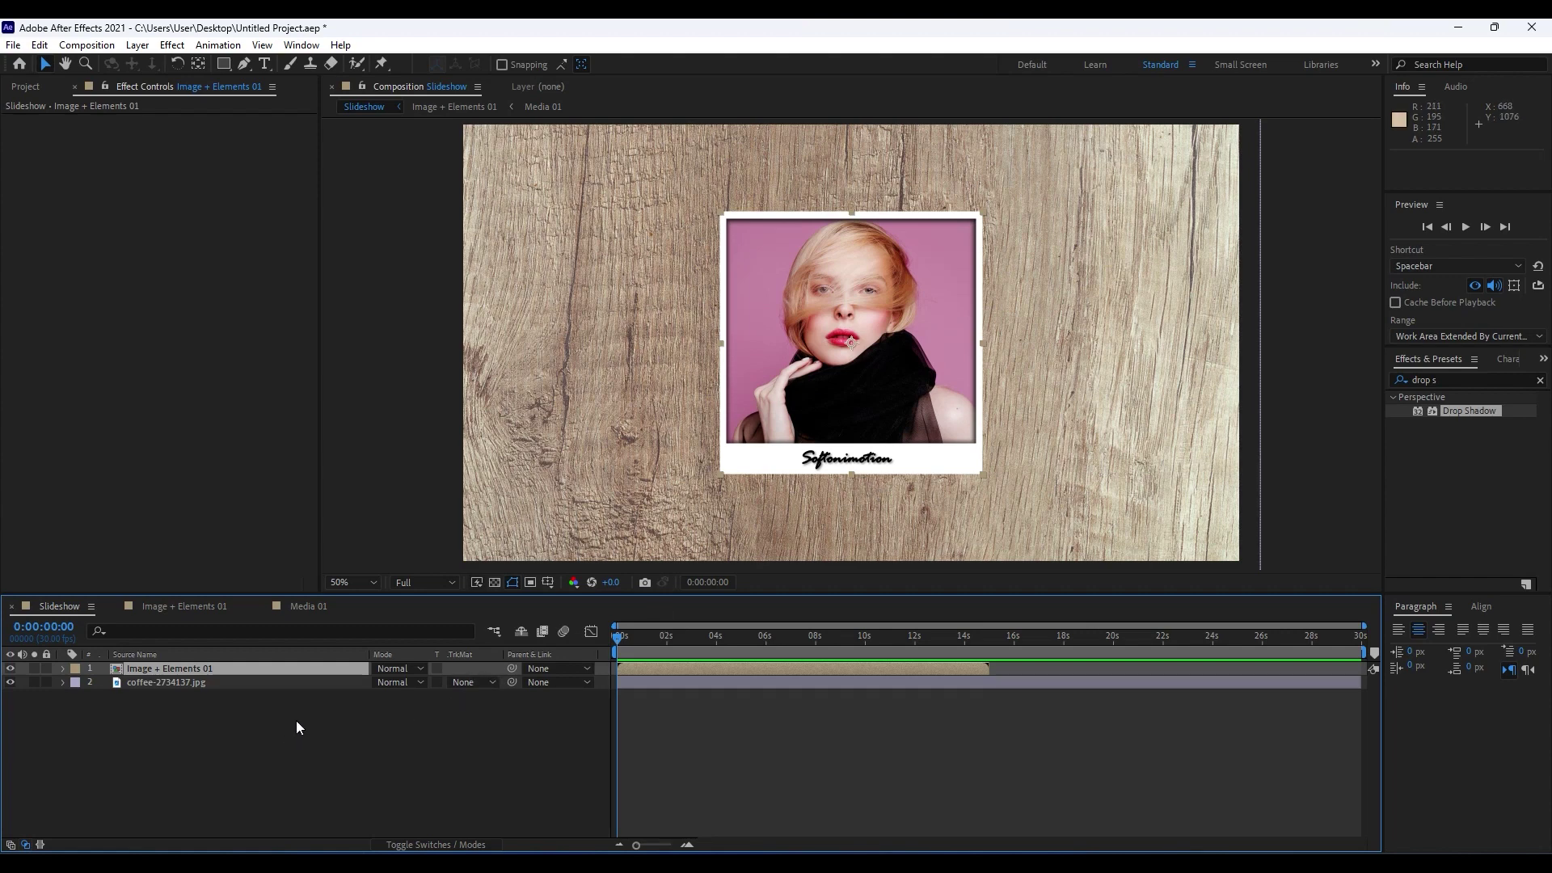
{"action": "key", "text": "ctrl+s"}
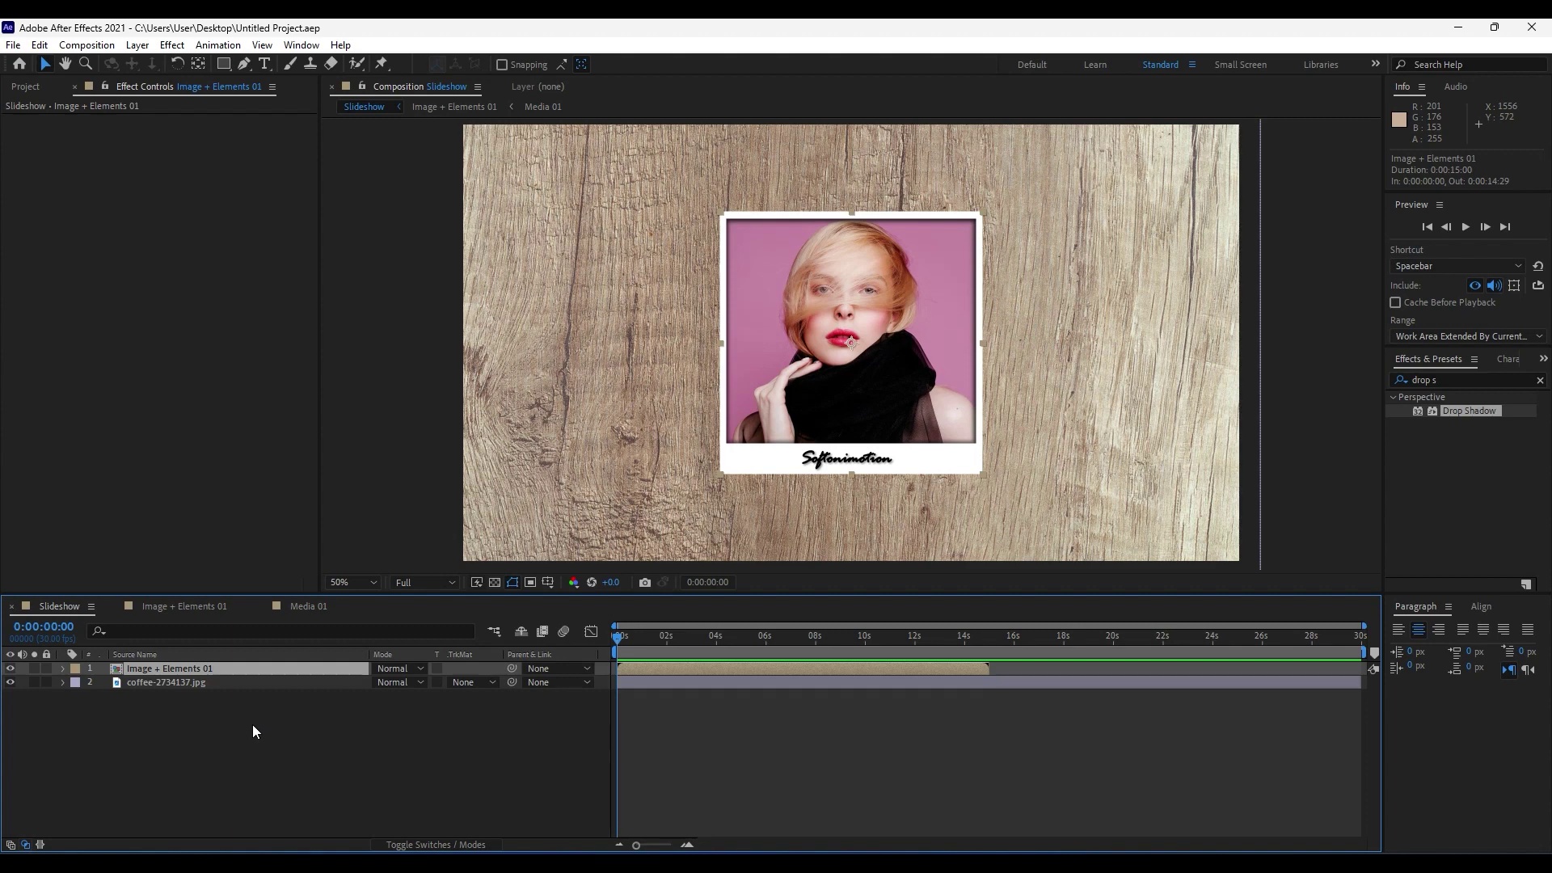
Add a Position keyframe to the Image + Elements 01 layer, shift it to 0:00:01:01, and make the layer 3D.
{"action": "key", "text": "p"}
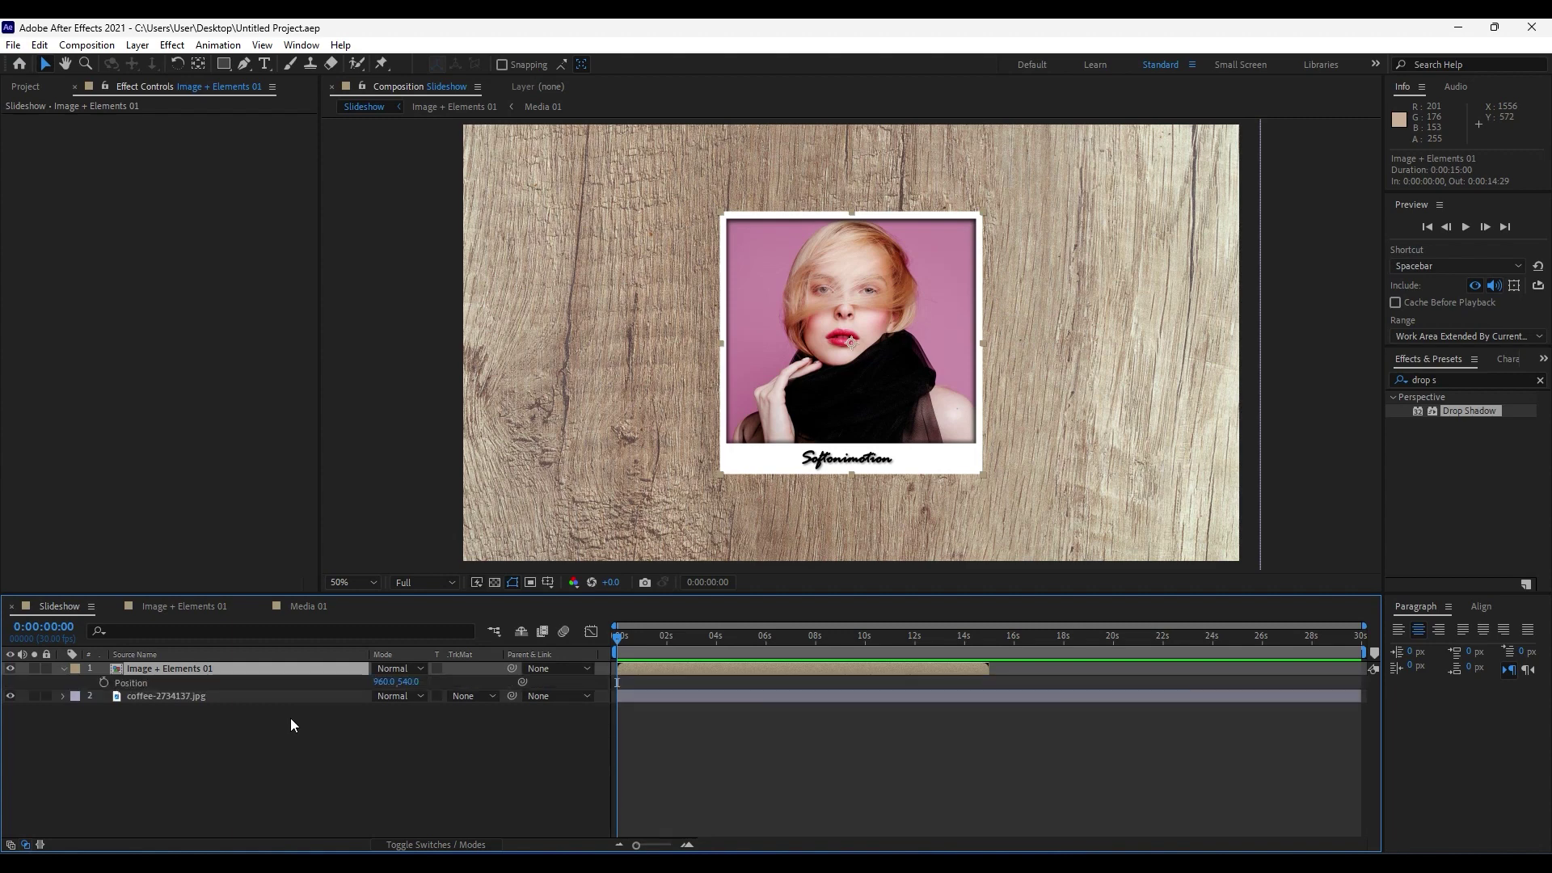
{"action": "left_click", "coordinate": [103, 684]}
{"action": "left_click_drag", "start_coordinate": [637, 845], "coordinate": [666, 847]}
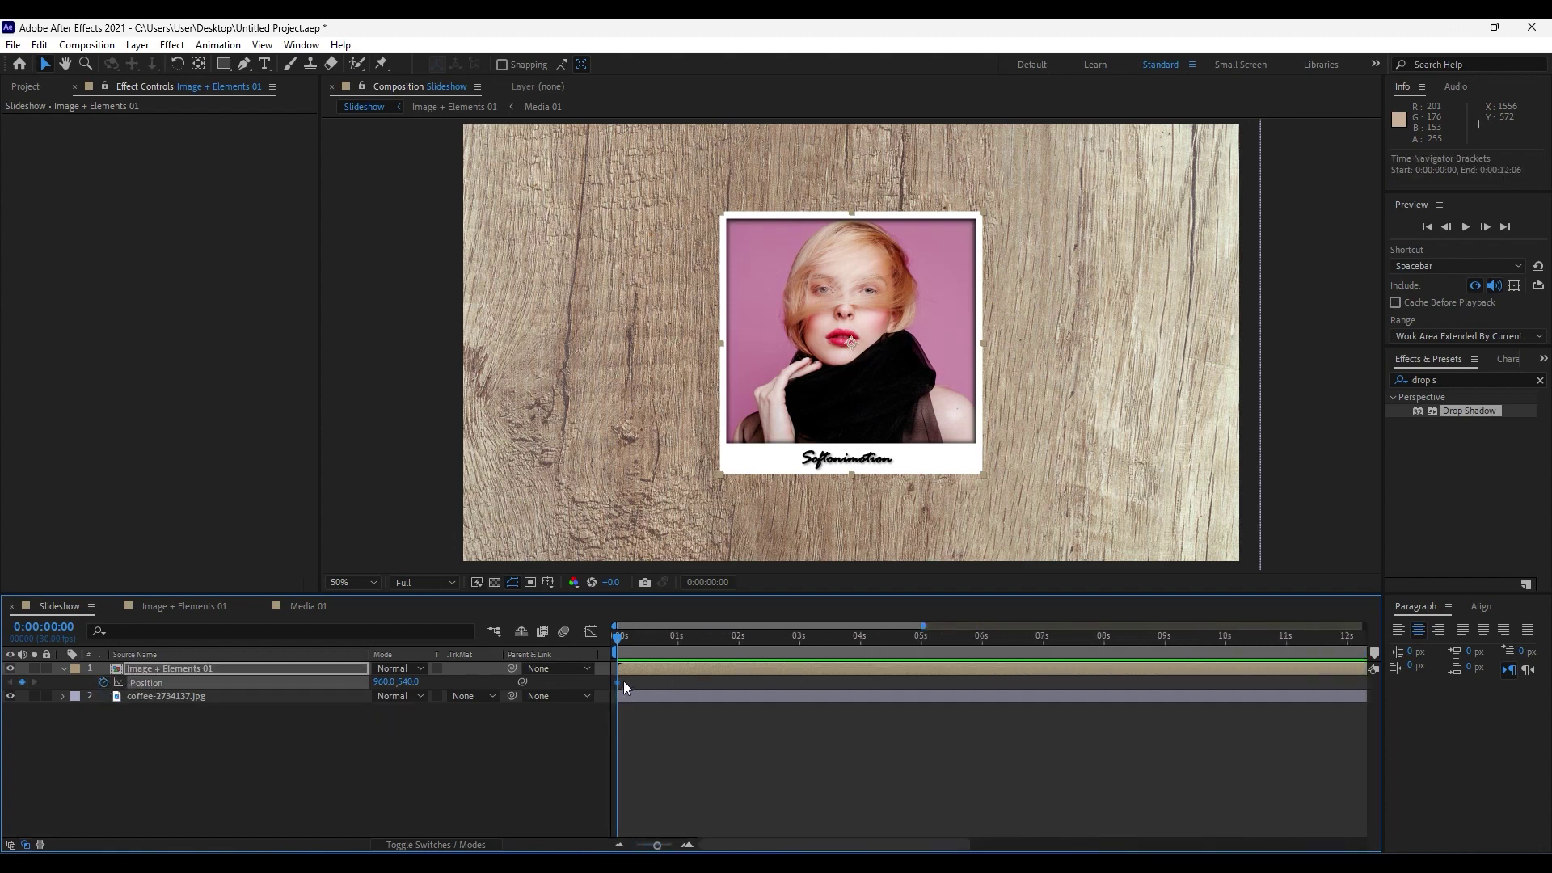
{"action": "left_click_drag", "start_coordinate": [618, 681], "coordinate": [682, 686]}
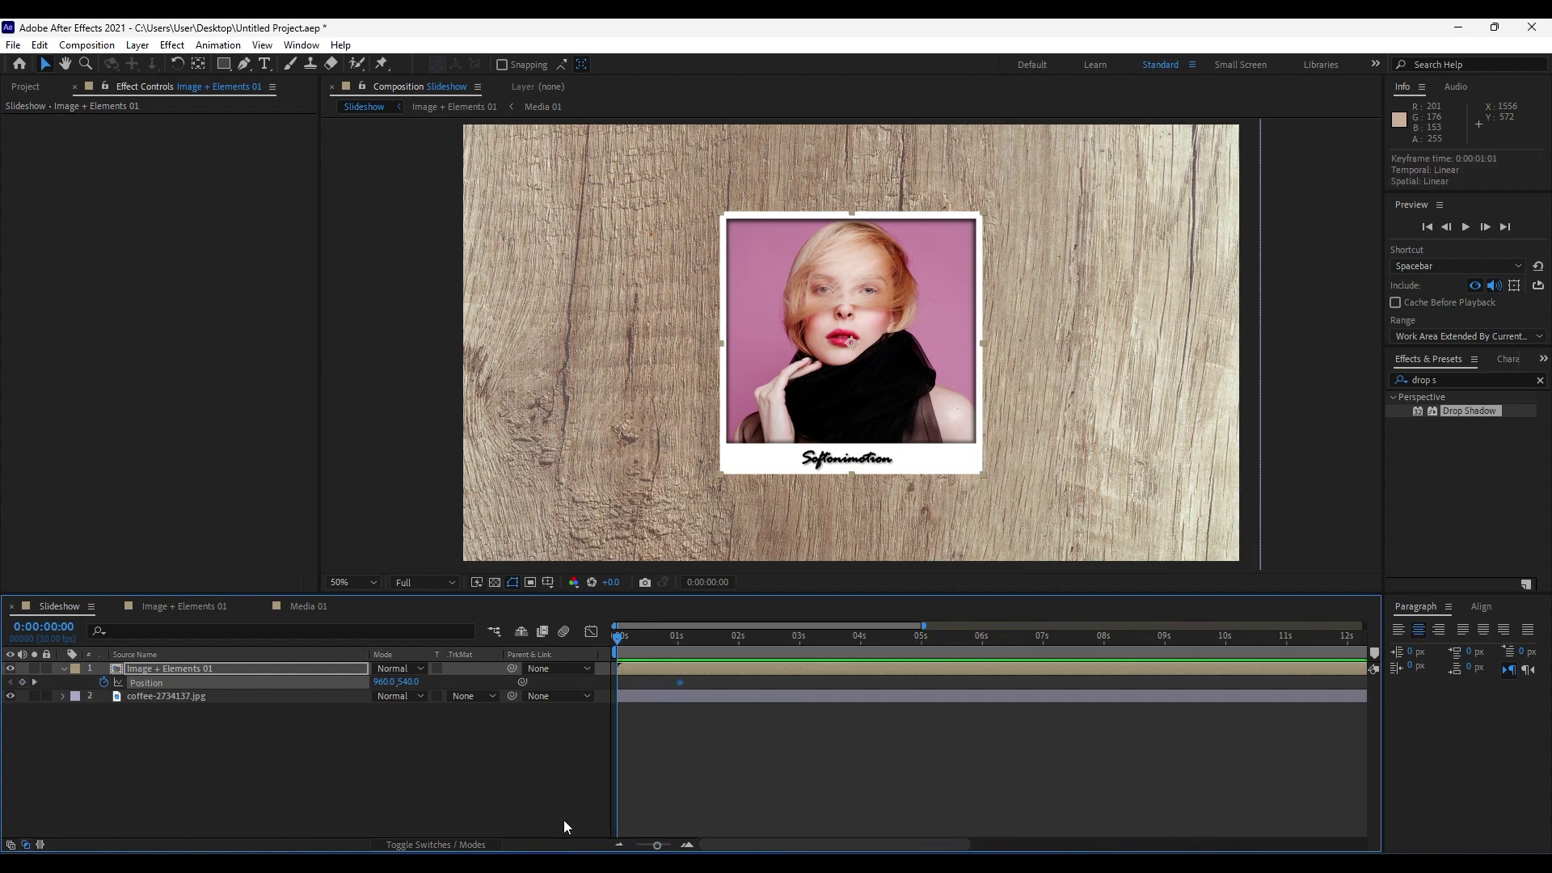
{"action": "left_click", "coordinate": [408, 846]}
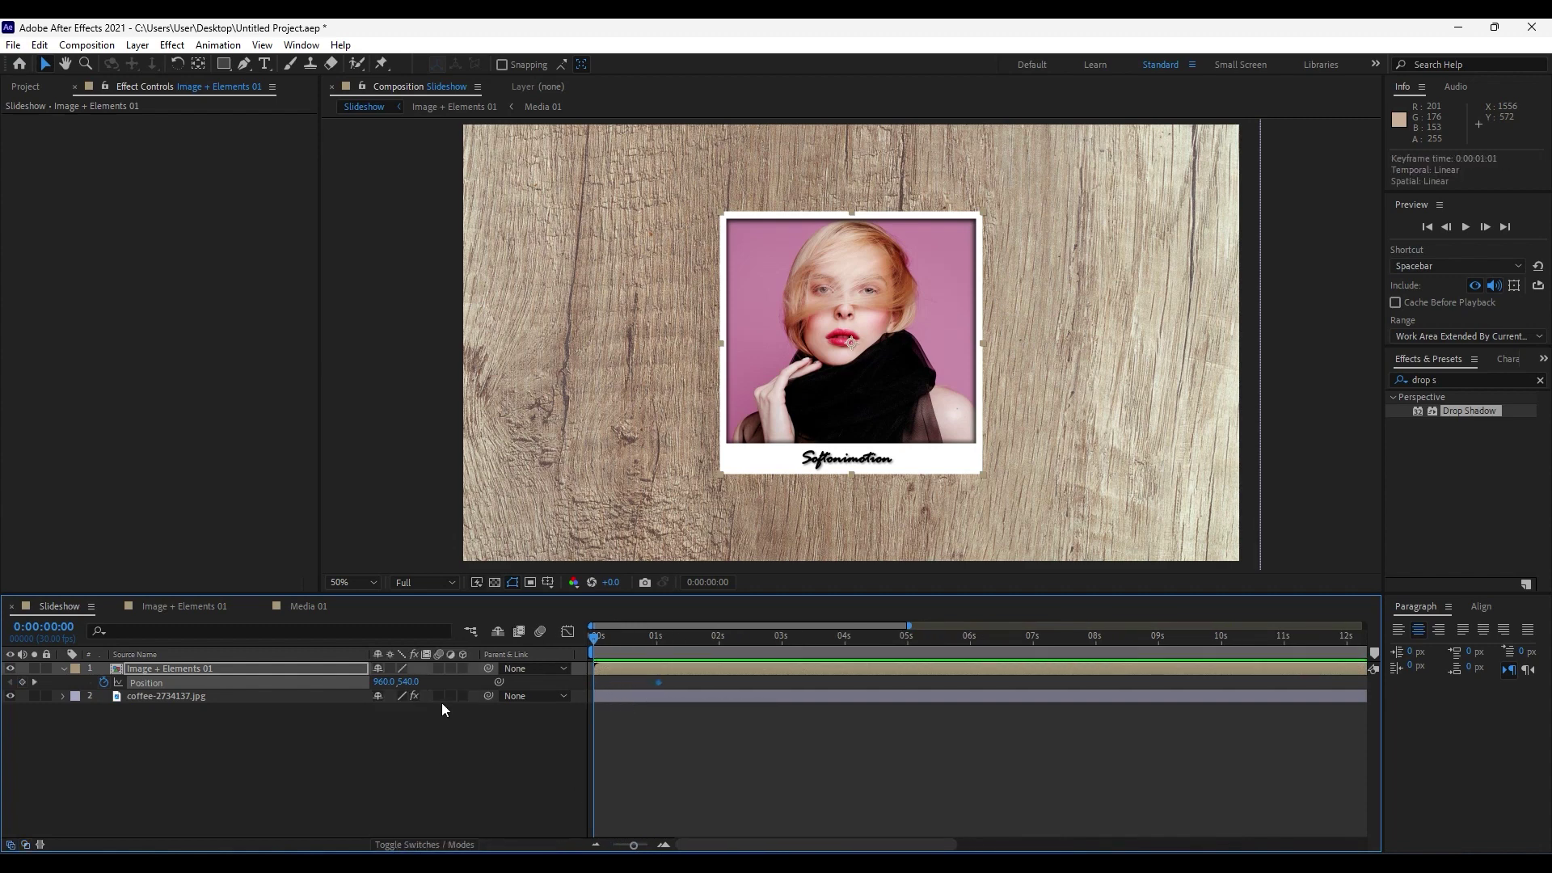
{"action": "left_click", "coordinate": [464, 669]}
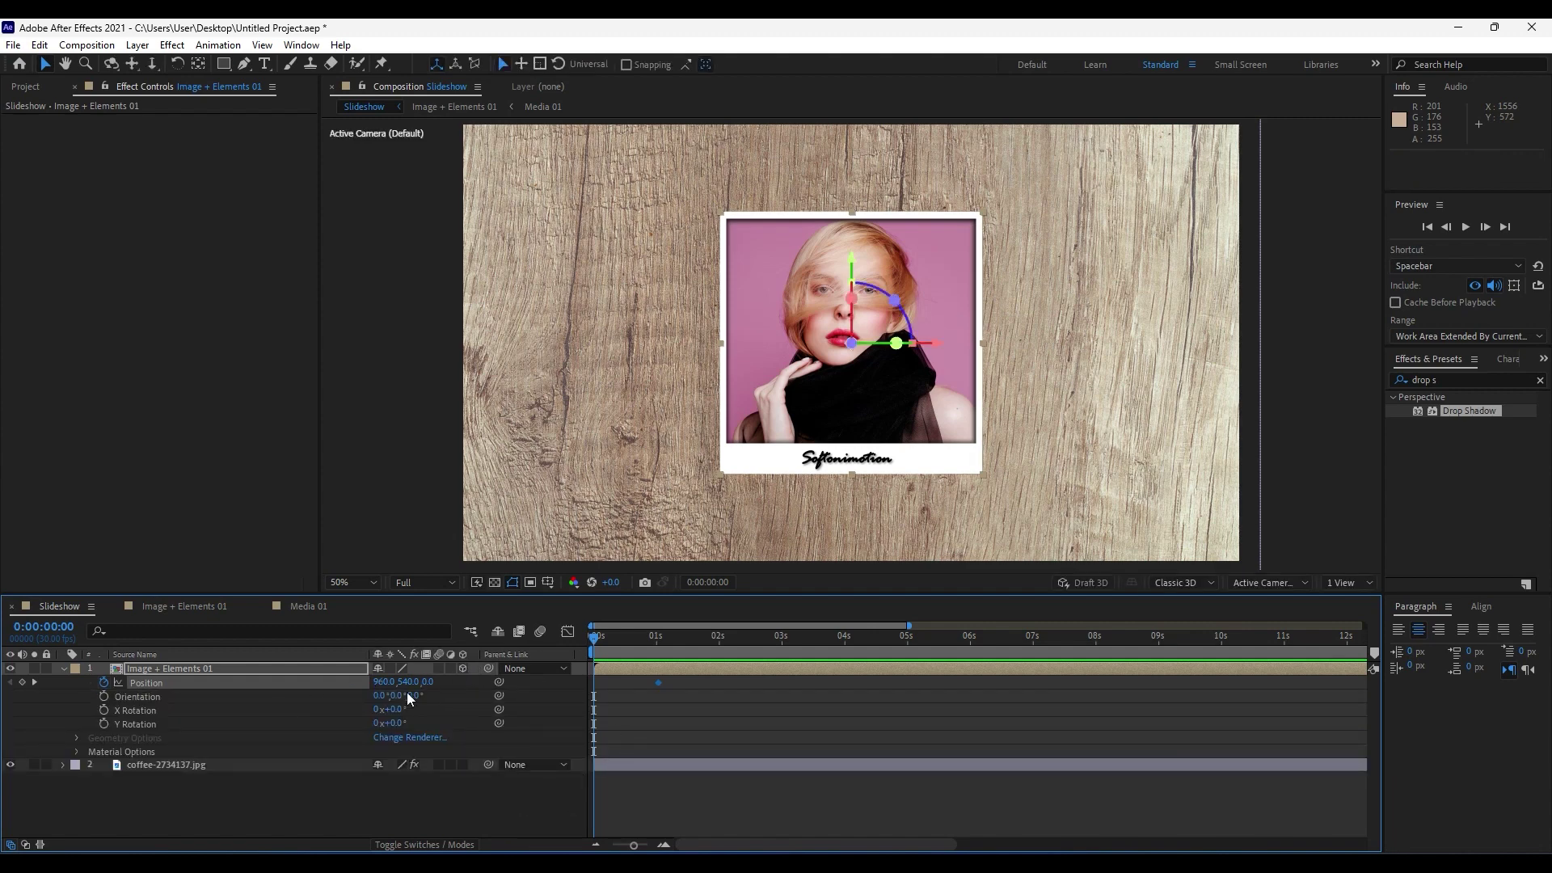
At 0:00, move the photo frame out past the lower-right corner of the composition to about 1876, 1704 and preview the slide-in.
{"action": "scroll", "coordinate": [853, 378], "scroll_direction": "down", "scroll_amount": 2}
{"action": "left_click_drag", "start_coordinate": [853, 379], "coordinate": [1039, 612]}
{"action": "key", "text": "space"}
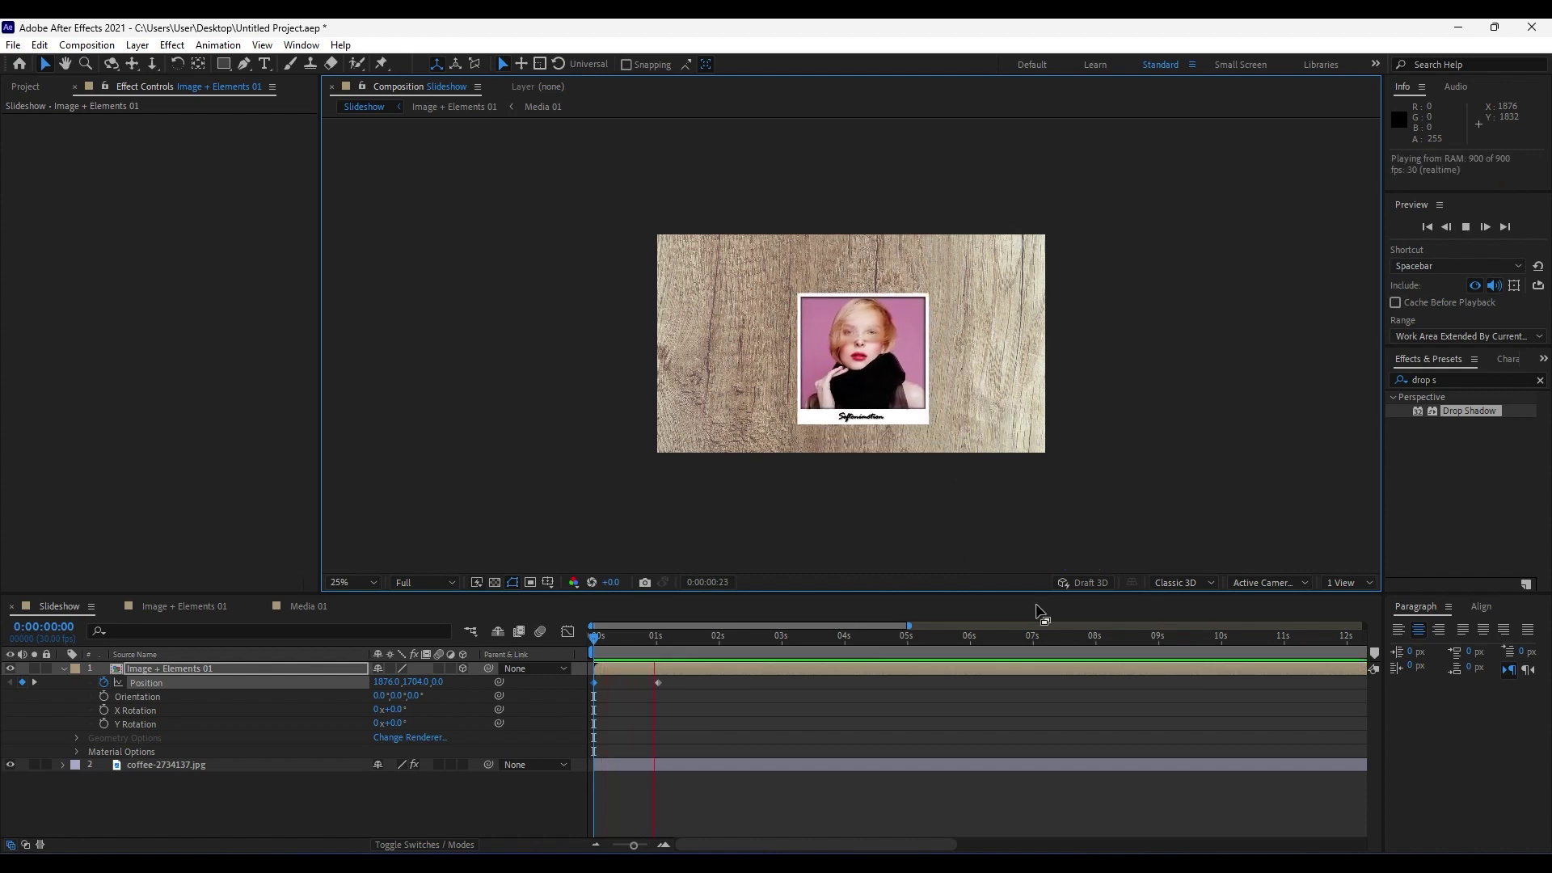
Stop the preview and add a Z Rotation keyframe to the Image + Elements 01 layer at 0:00:01:01.
{"action": "key", "text": "space"}
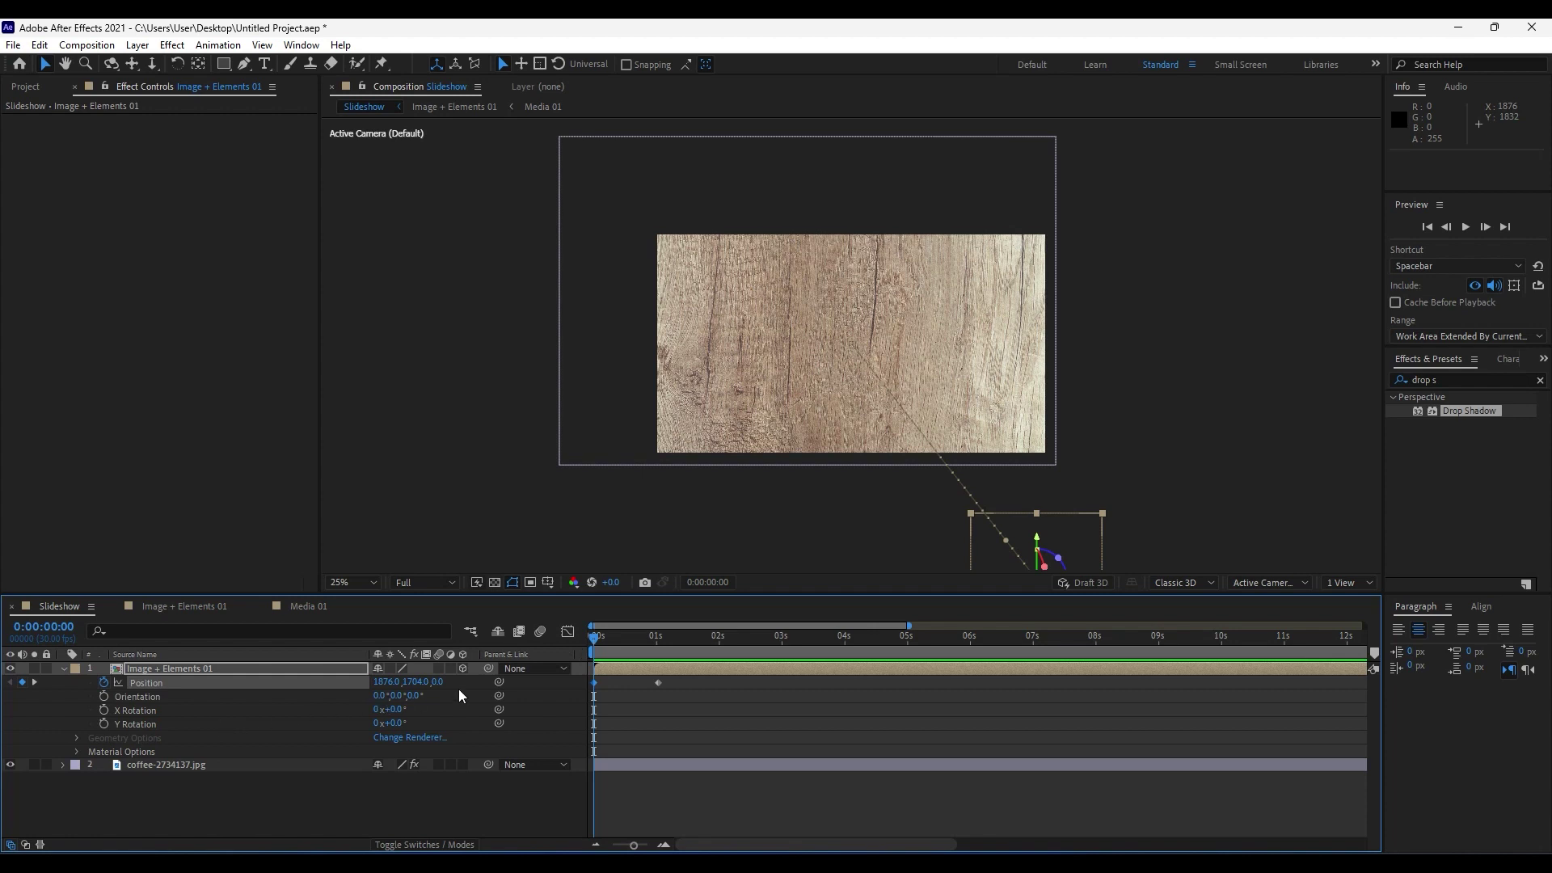
{"action": "left_click_drag", "start_coordinate": [629, 645], "coordinate": [660, 649]}
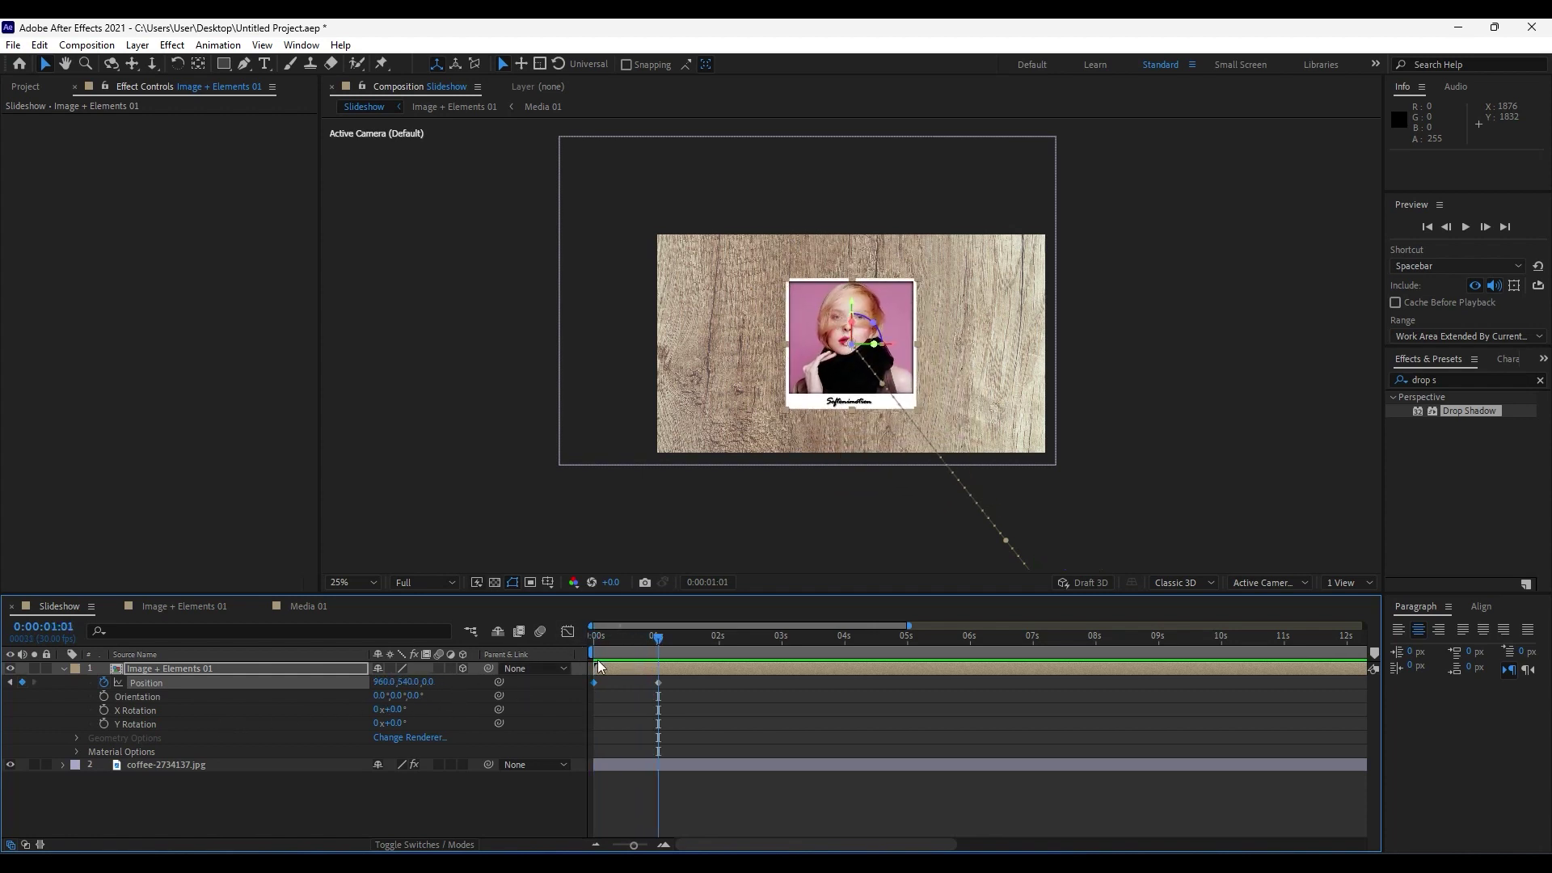
{"action": "key", "text": "r"}
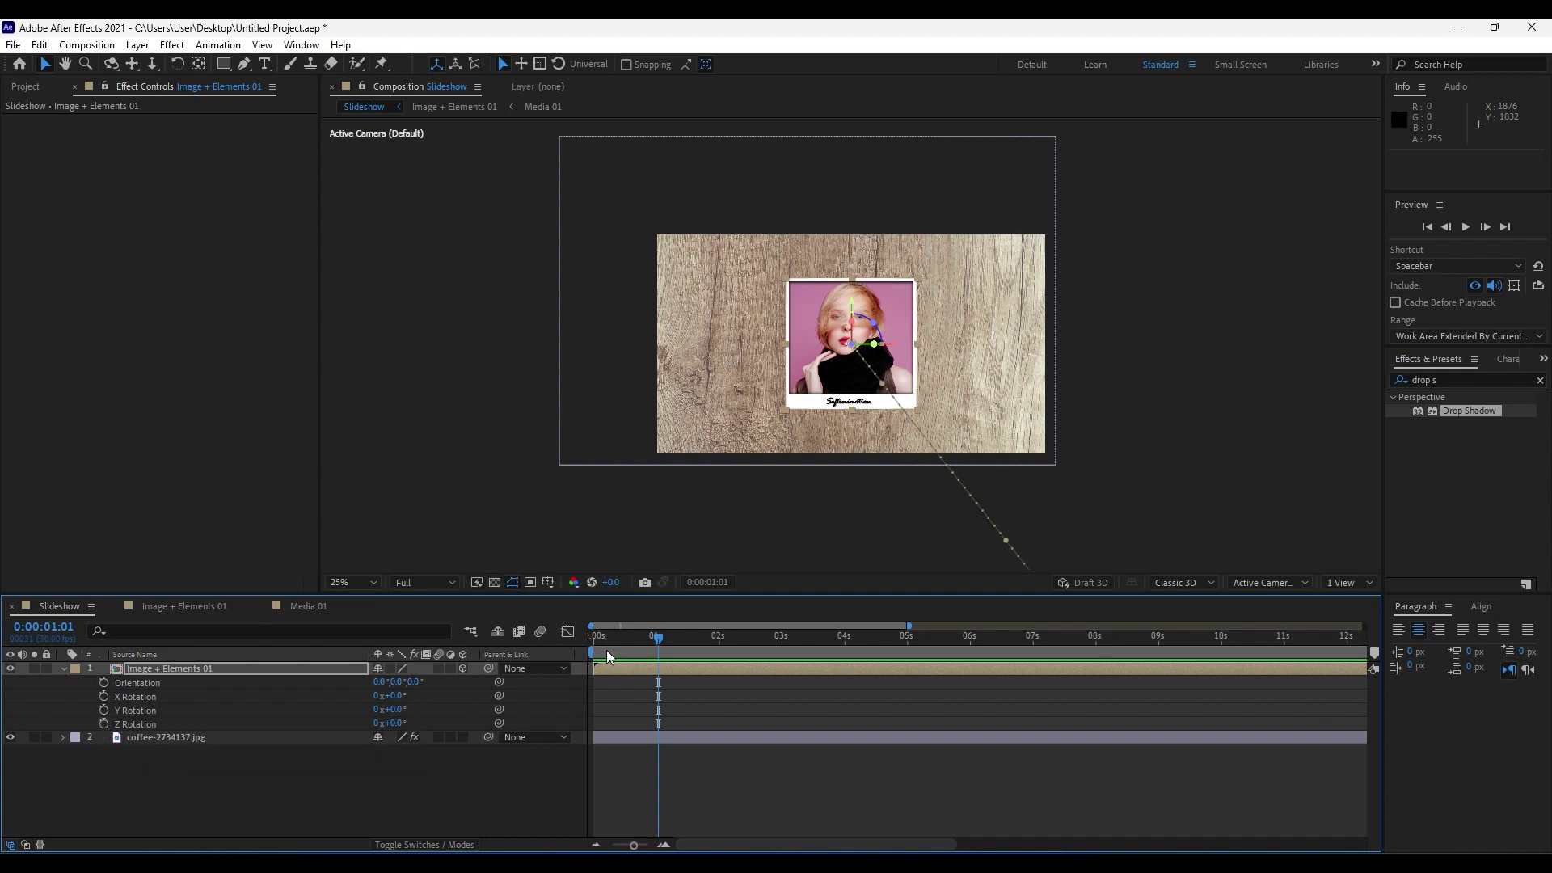
{"action": "left_click", "coordinate": [104, 724]}
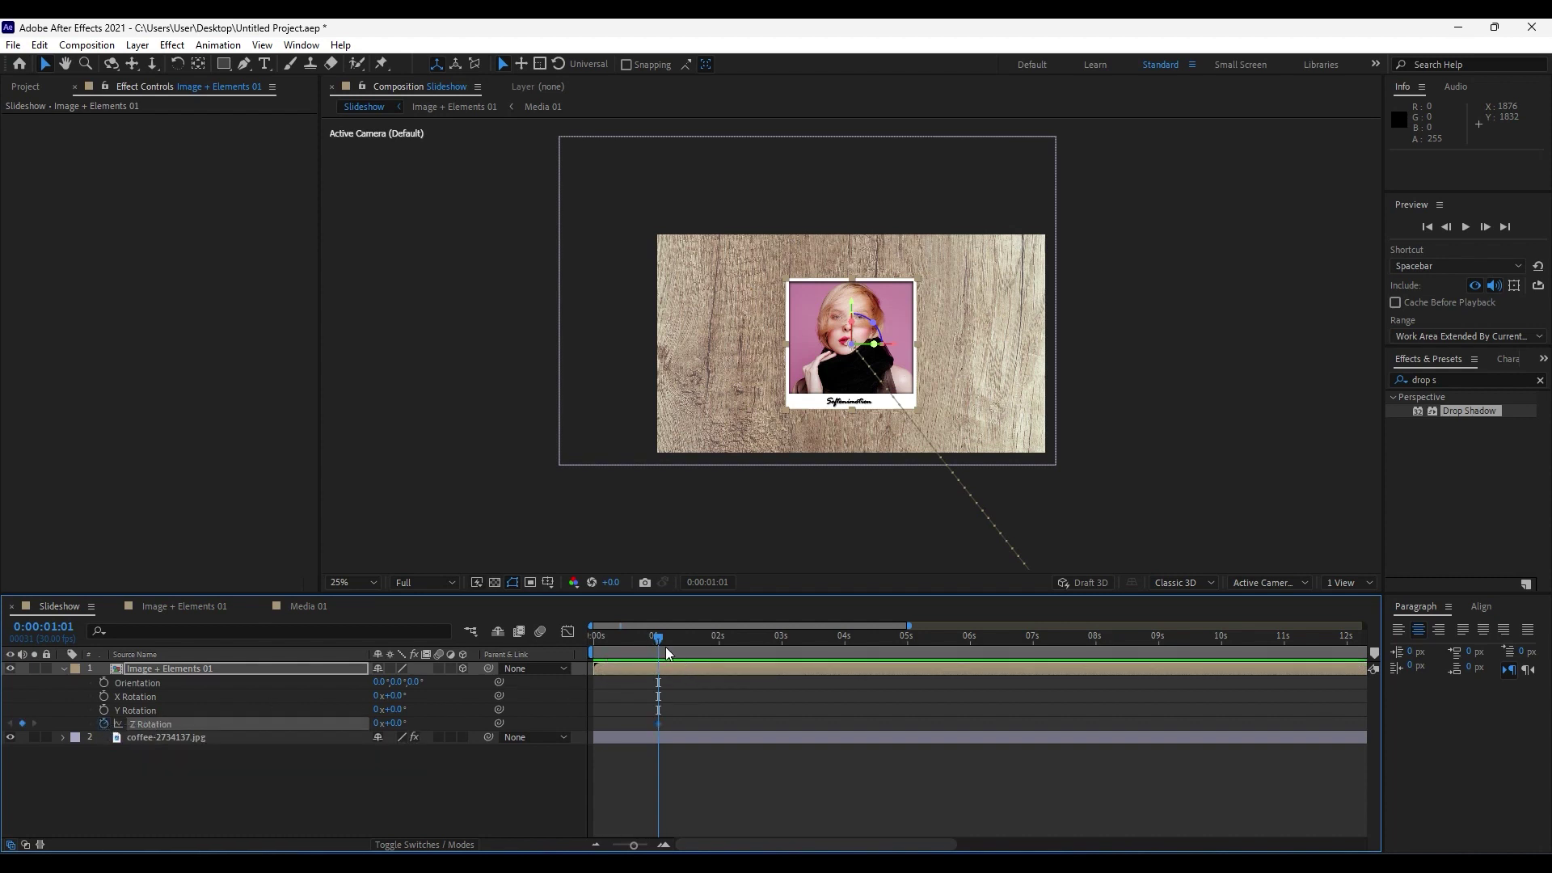
Set the photo frame's Z Rotation to 240° at 0:00 so it spins while sliding in.
{"action": "left_click_drag", "start_coordinate": [655, 643], "coordinate": [545, 647]}
{"action": "left_click", "coordinate": [397, 723]}
{"action": "type", "text": "24"}
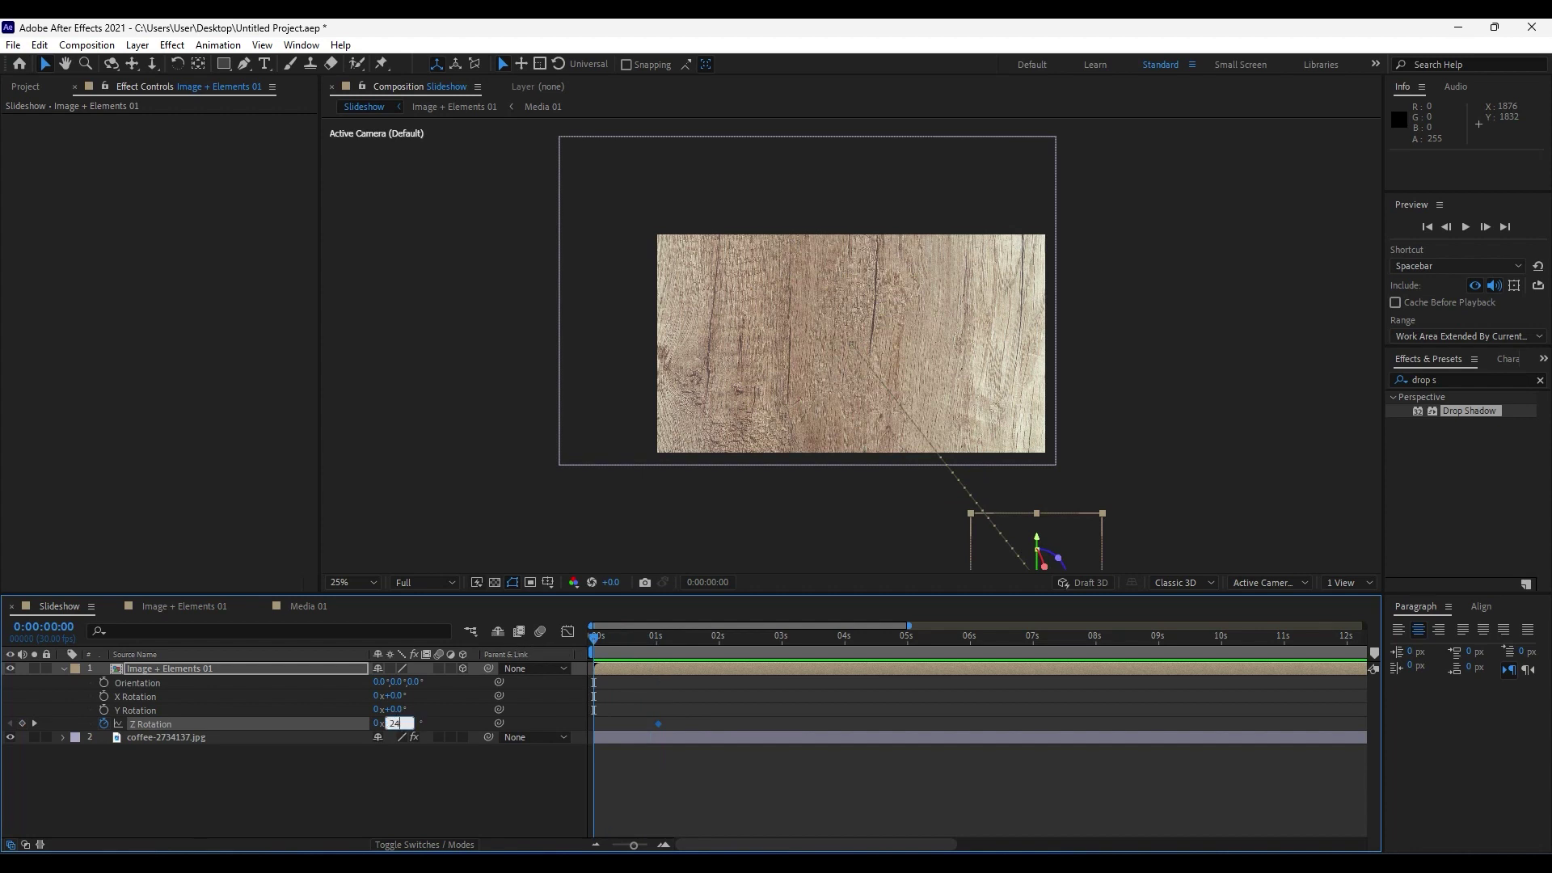
{"action": "type", "text": "0"}
{"action": "key", "text": "Return"}
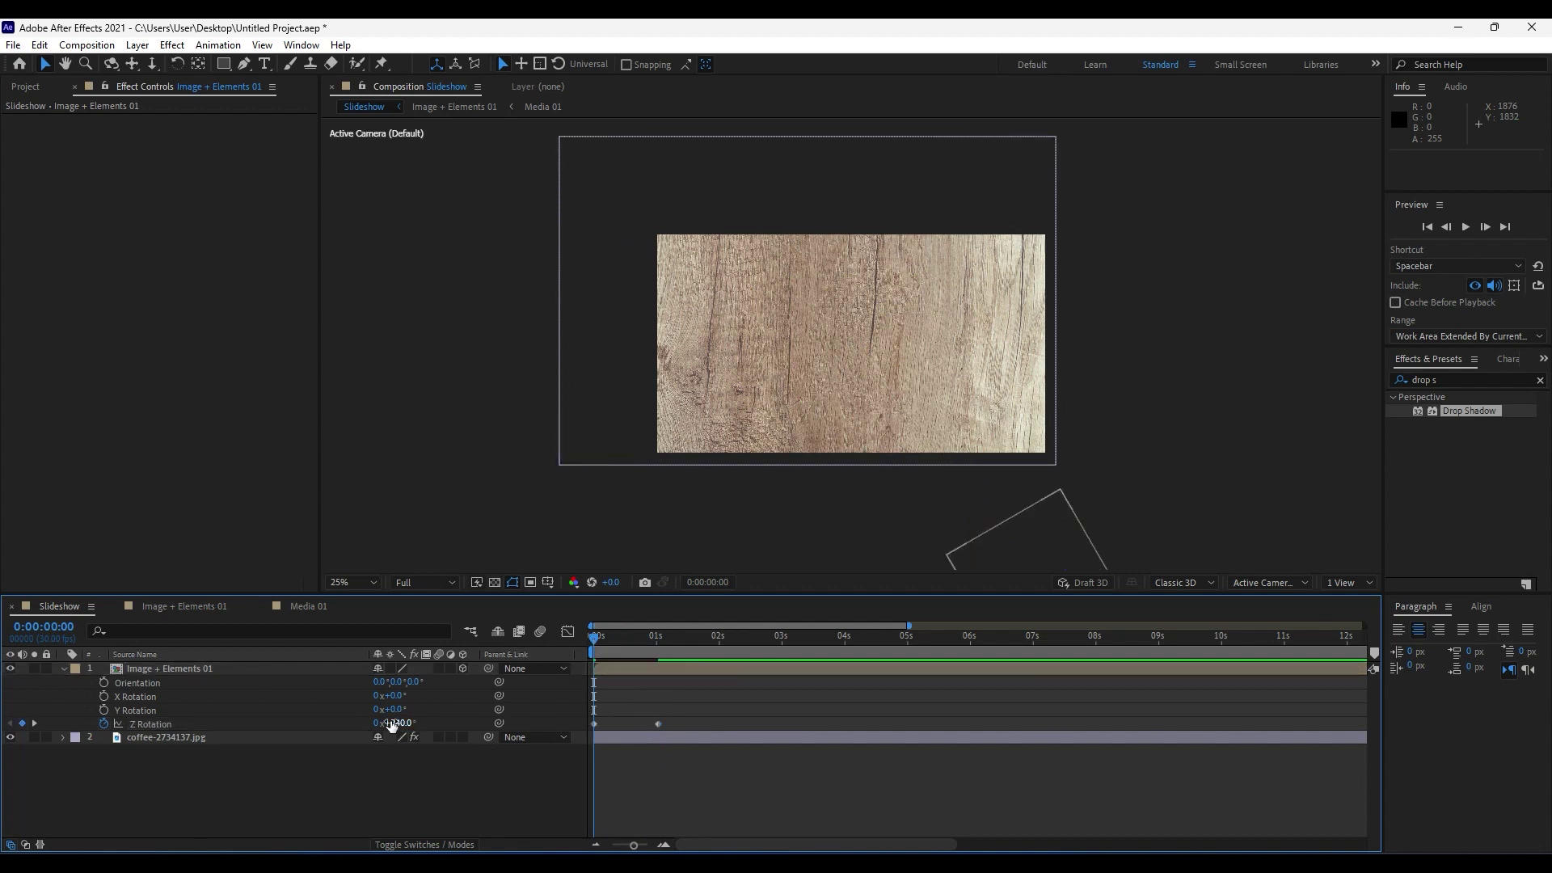
Show only the layer's animated properties and apply Easy Ease to both Z Rotation keyframes.
{"action": "left_click", "coordinate": [221, 675]}
{"action": "key", "text": "u"}
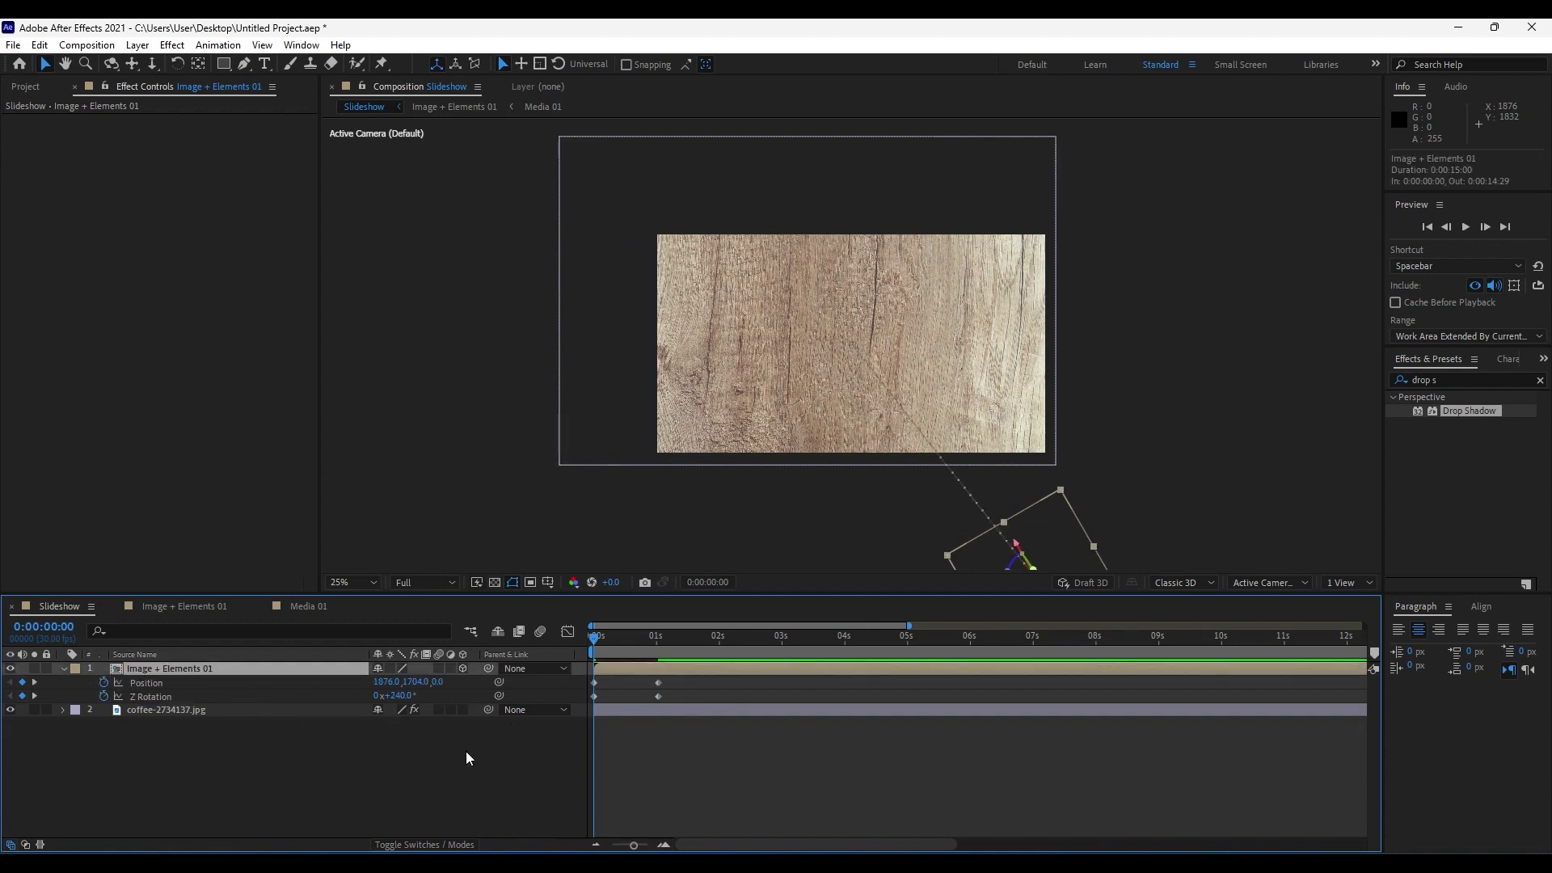
{"action": "left_click_drag", "start_coordinate": [682, 701], "coordinate": [572, 721]}
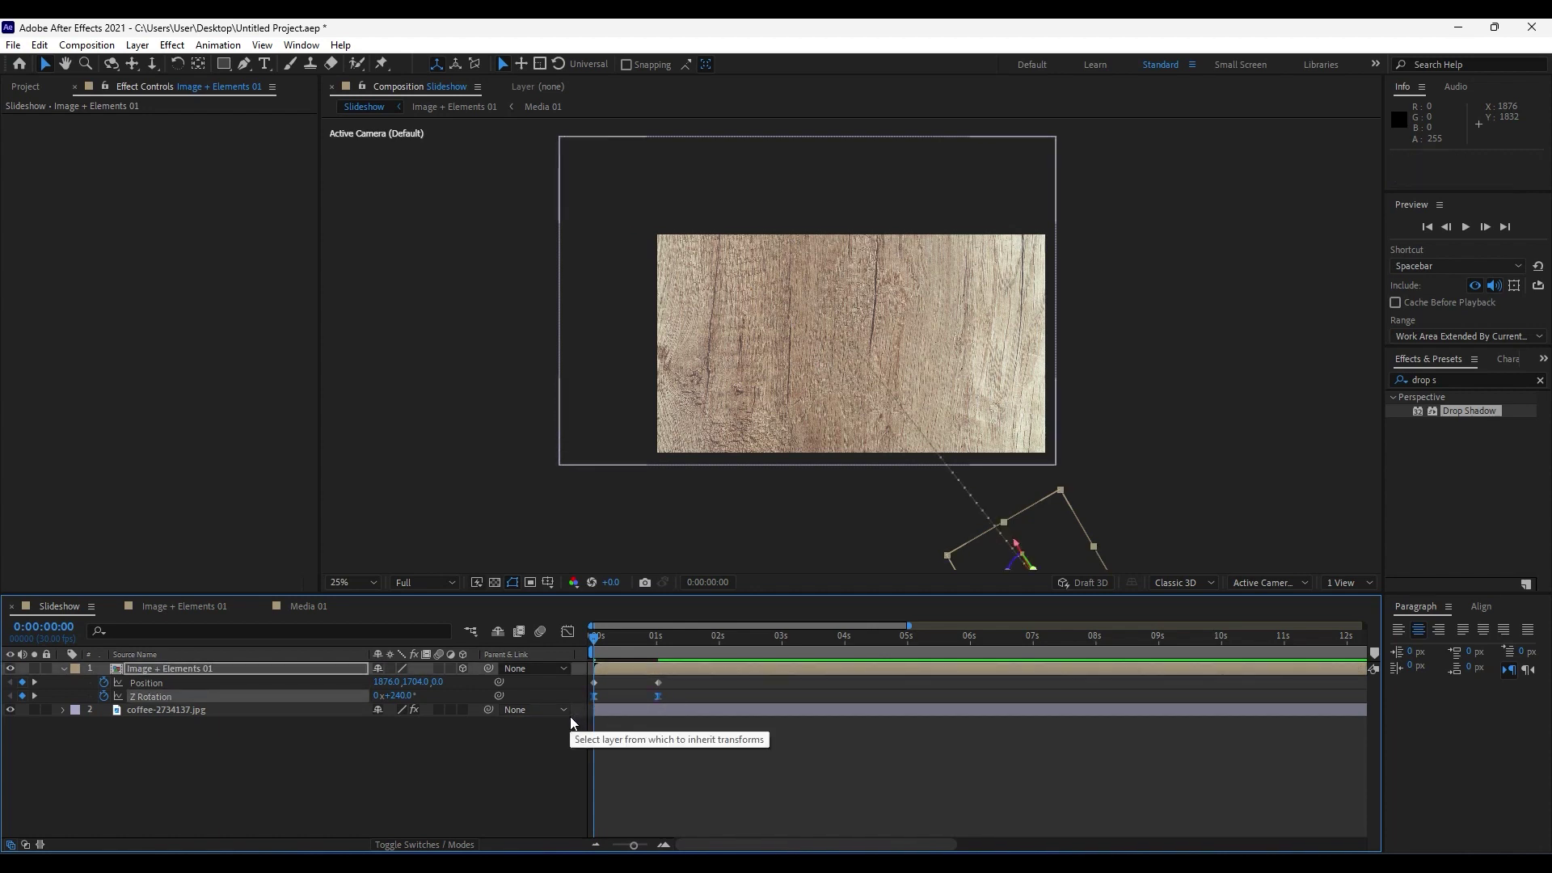
{"action": "key", "text": "F9"}
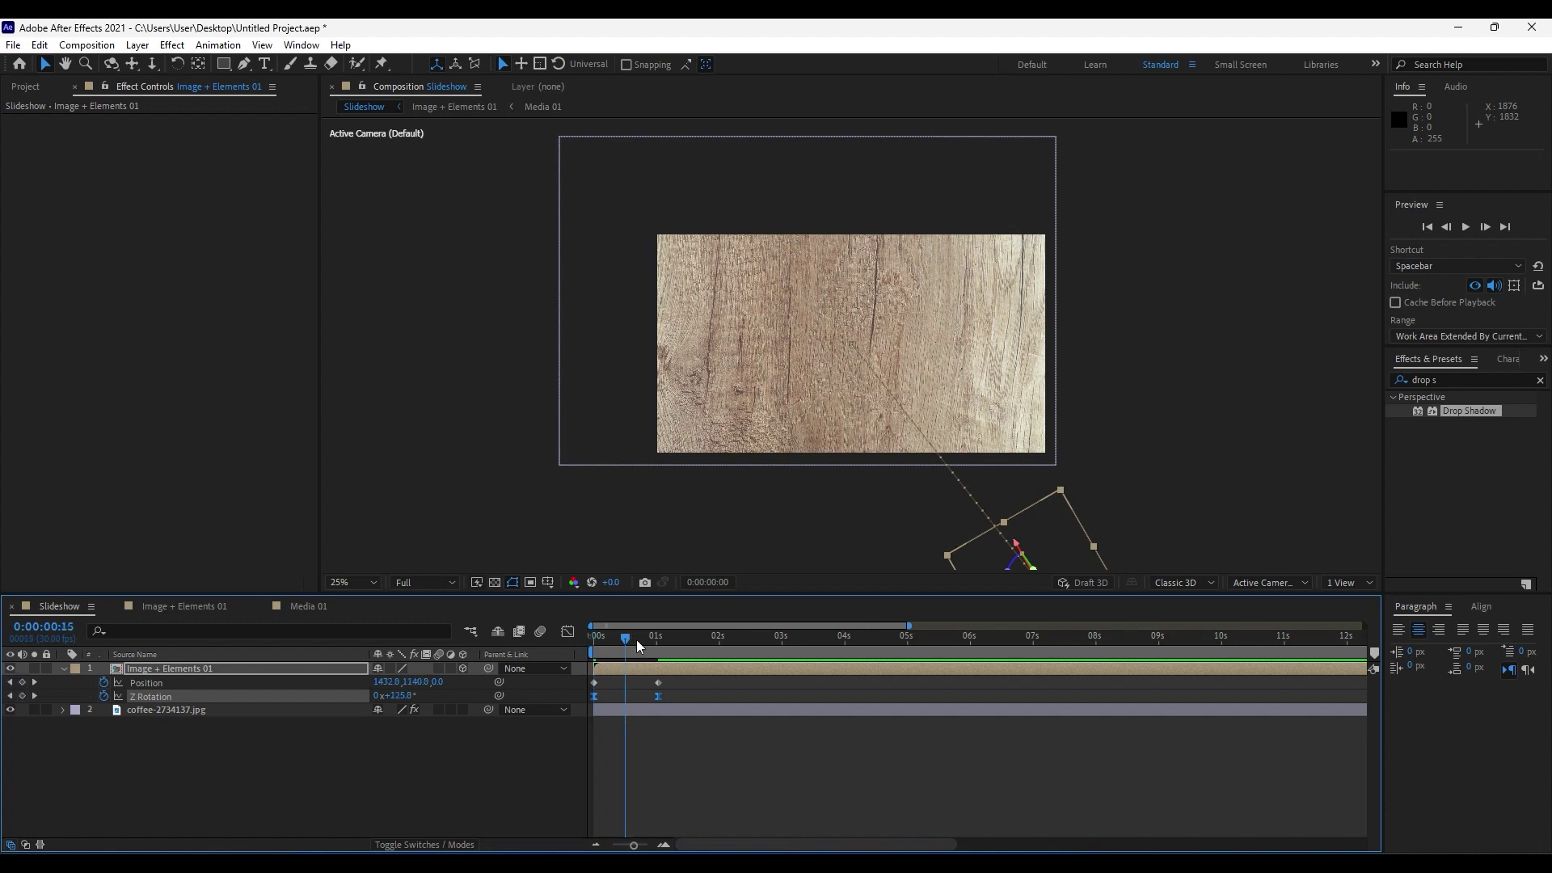
Apply Easy Ease Out to the Position keyframe at 0:00 and Easy Ease In to the one at 0:00:01:01.
{"action": "left_click_drag", "start_coordinate": [627, 643], "coordinate": [658, 643]}
{"action": "left_click_drag", "start_coordinate": [633, 845], "coordinate": [644, 847]}
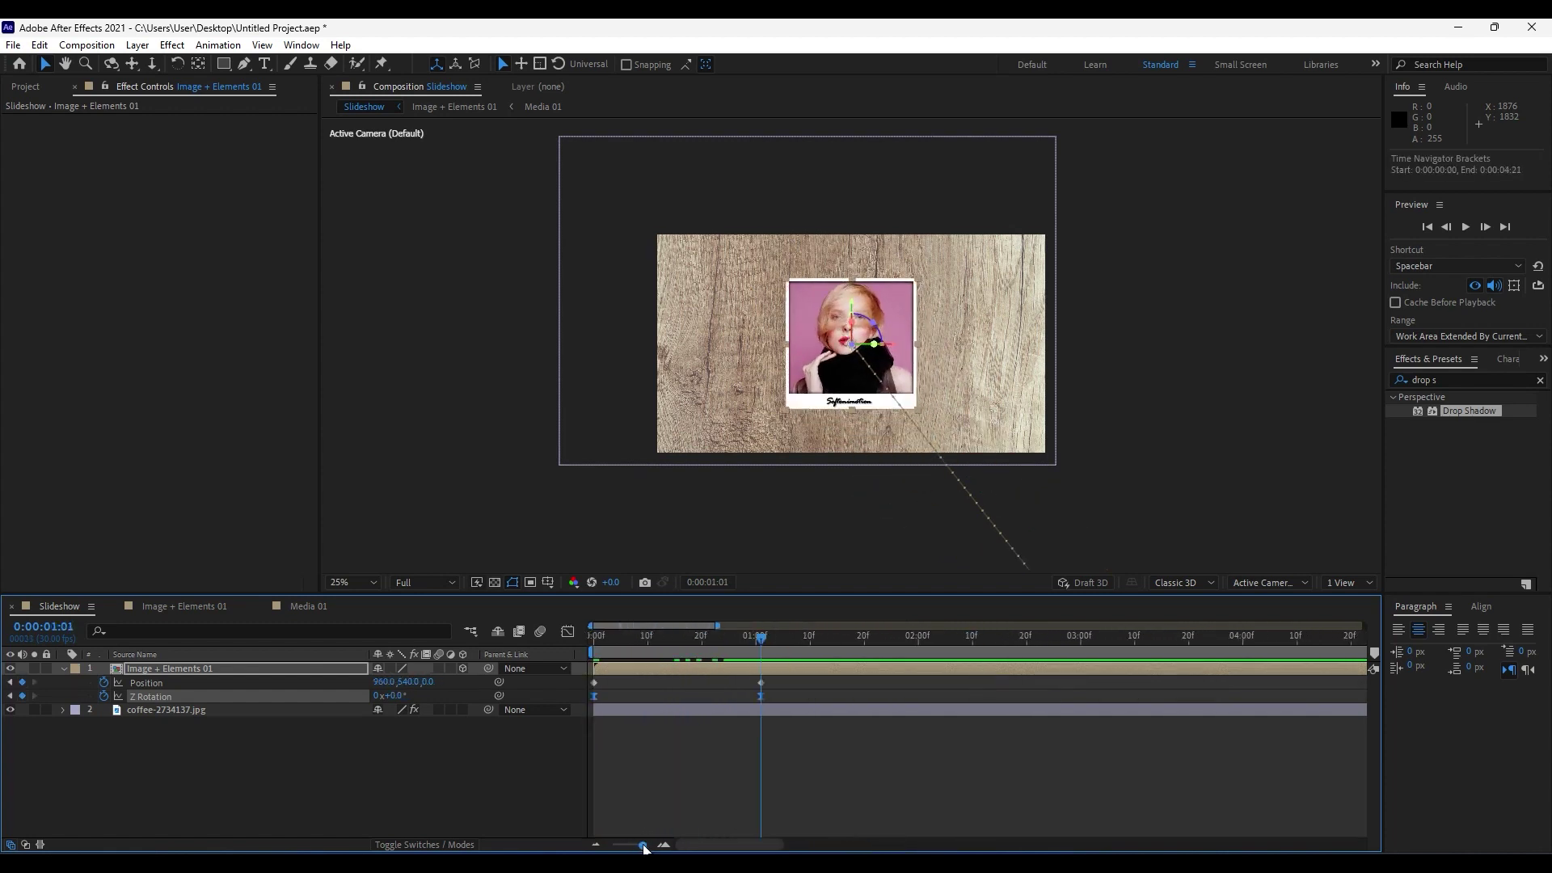
{"action": "left_click_drag", "start_coordinate": [761, 638], "coordinate": [565, 690]}
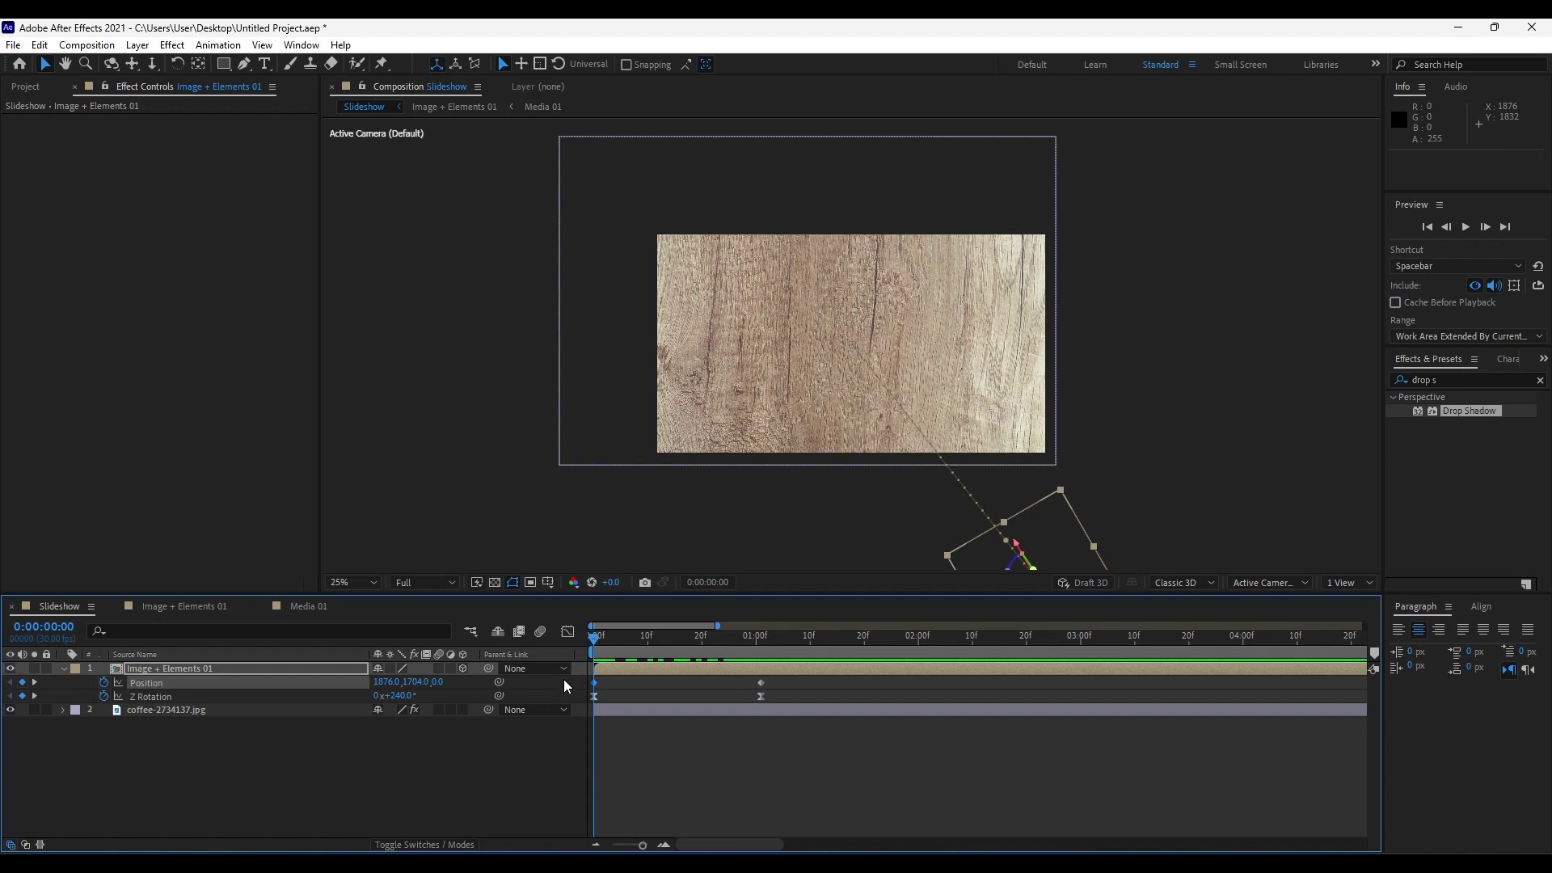
{"action": "key", "text": "F9"}
{"action": "left_click_drag", "start_coordinate": [600, 644], "coordinate": [755, 696]}
{"action": "key", "text": "ctrl+z"}
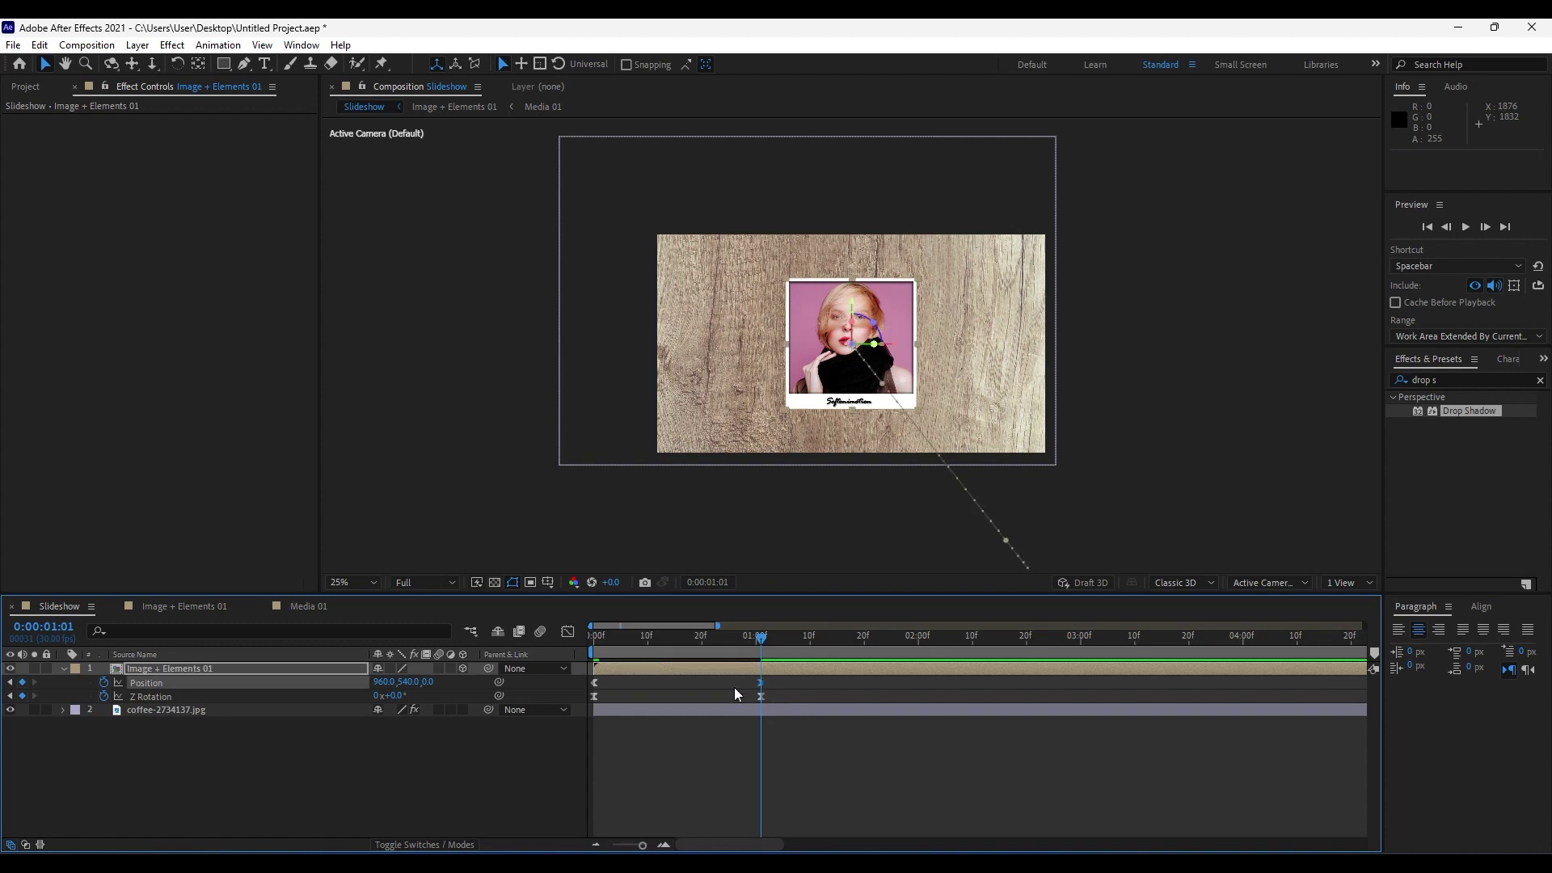
Add an intermediate Position keyframe to the Image + Elements 01 layer at 0:00:00:15.
{"action": "left_click_drag", "start_coordinate": [753, 651], "coordinate": [674, 650]}
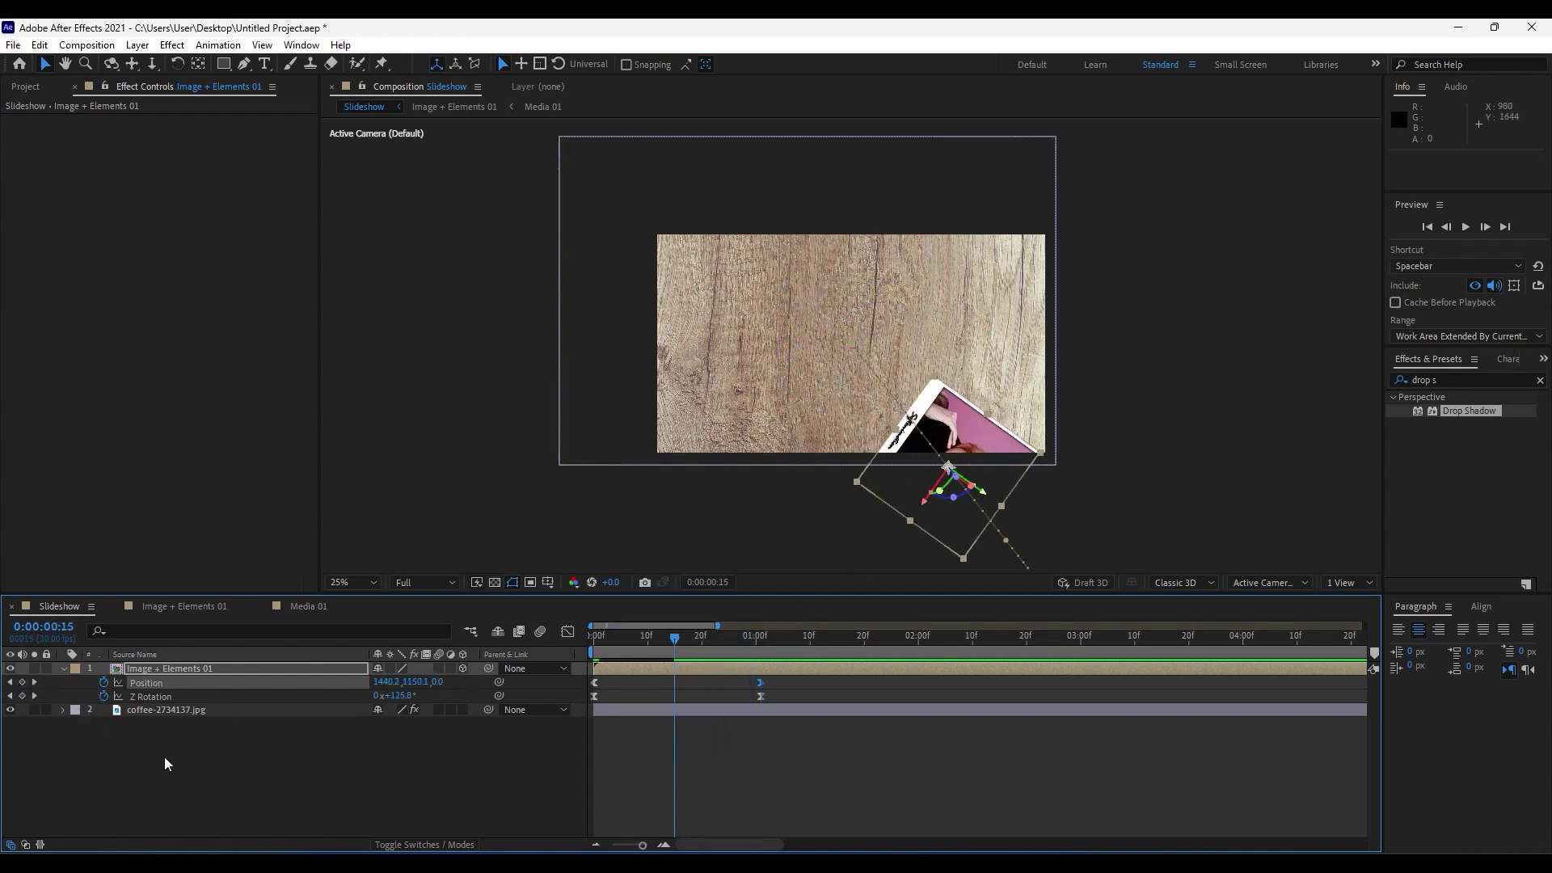
{"action": "left_click", "coordinate": [22, 683]}
{"action": "key", "text": "comma"}
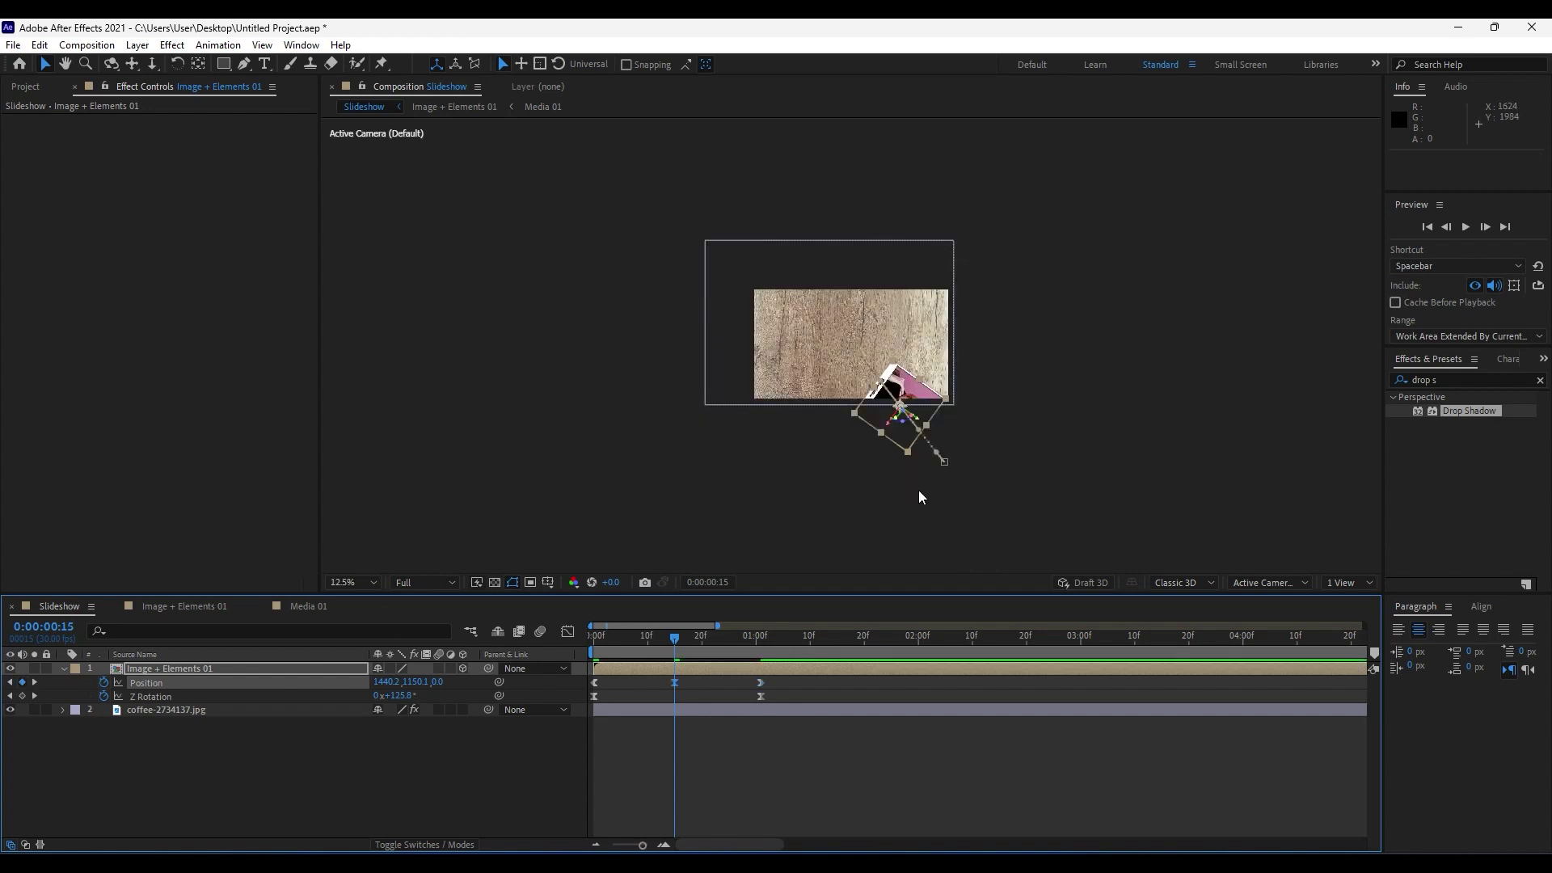
{"action": "key", "text": "period"}
{"action": "key", "text": "c"}
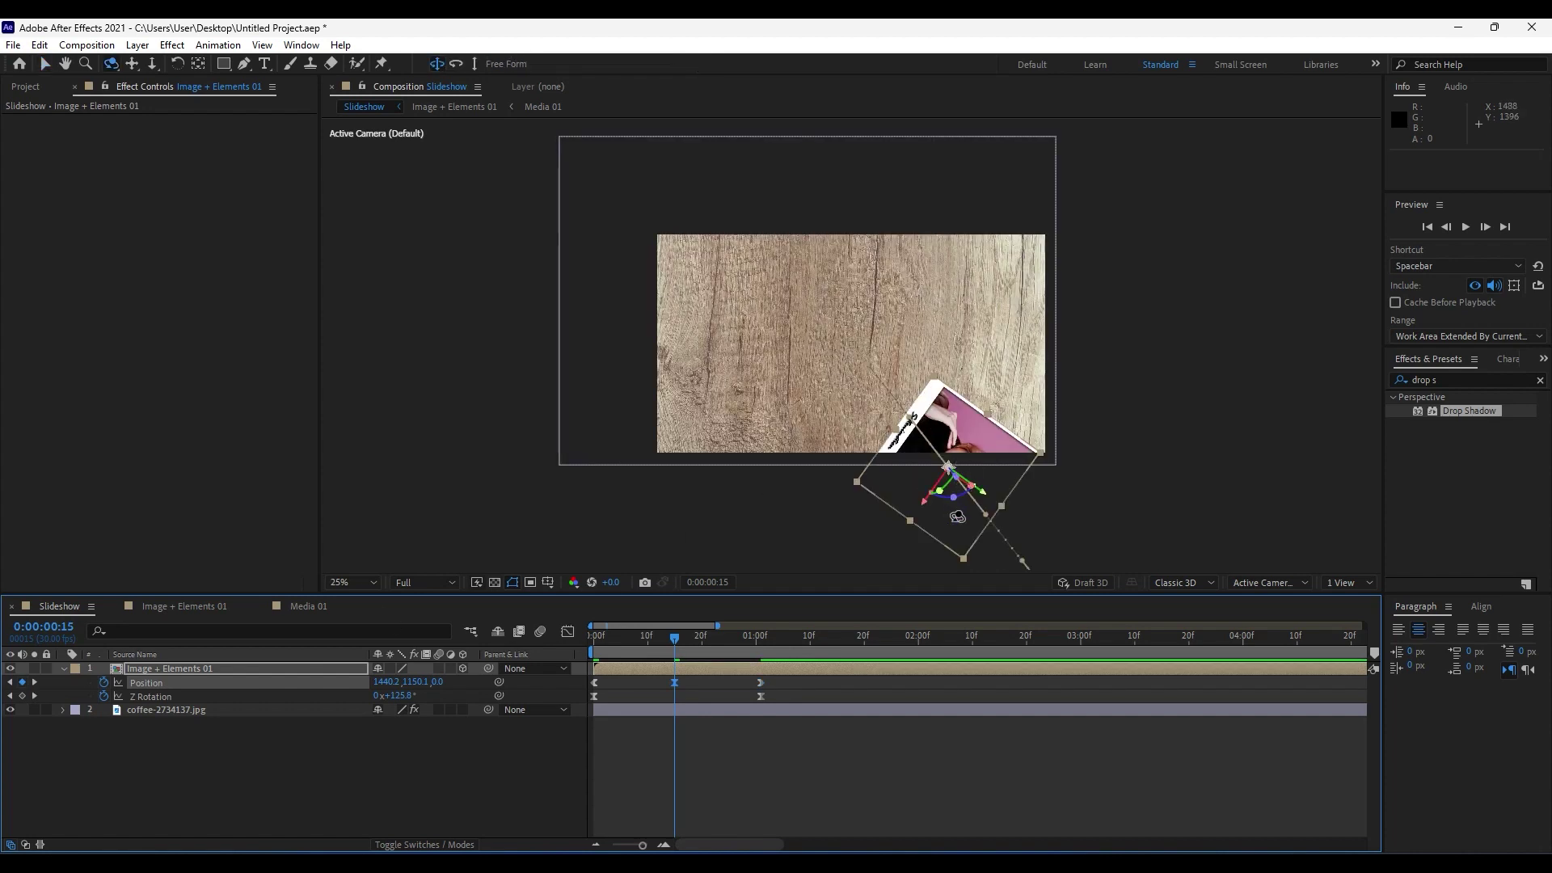
{"action": "key", "text": "v"}
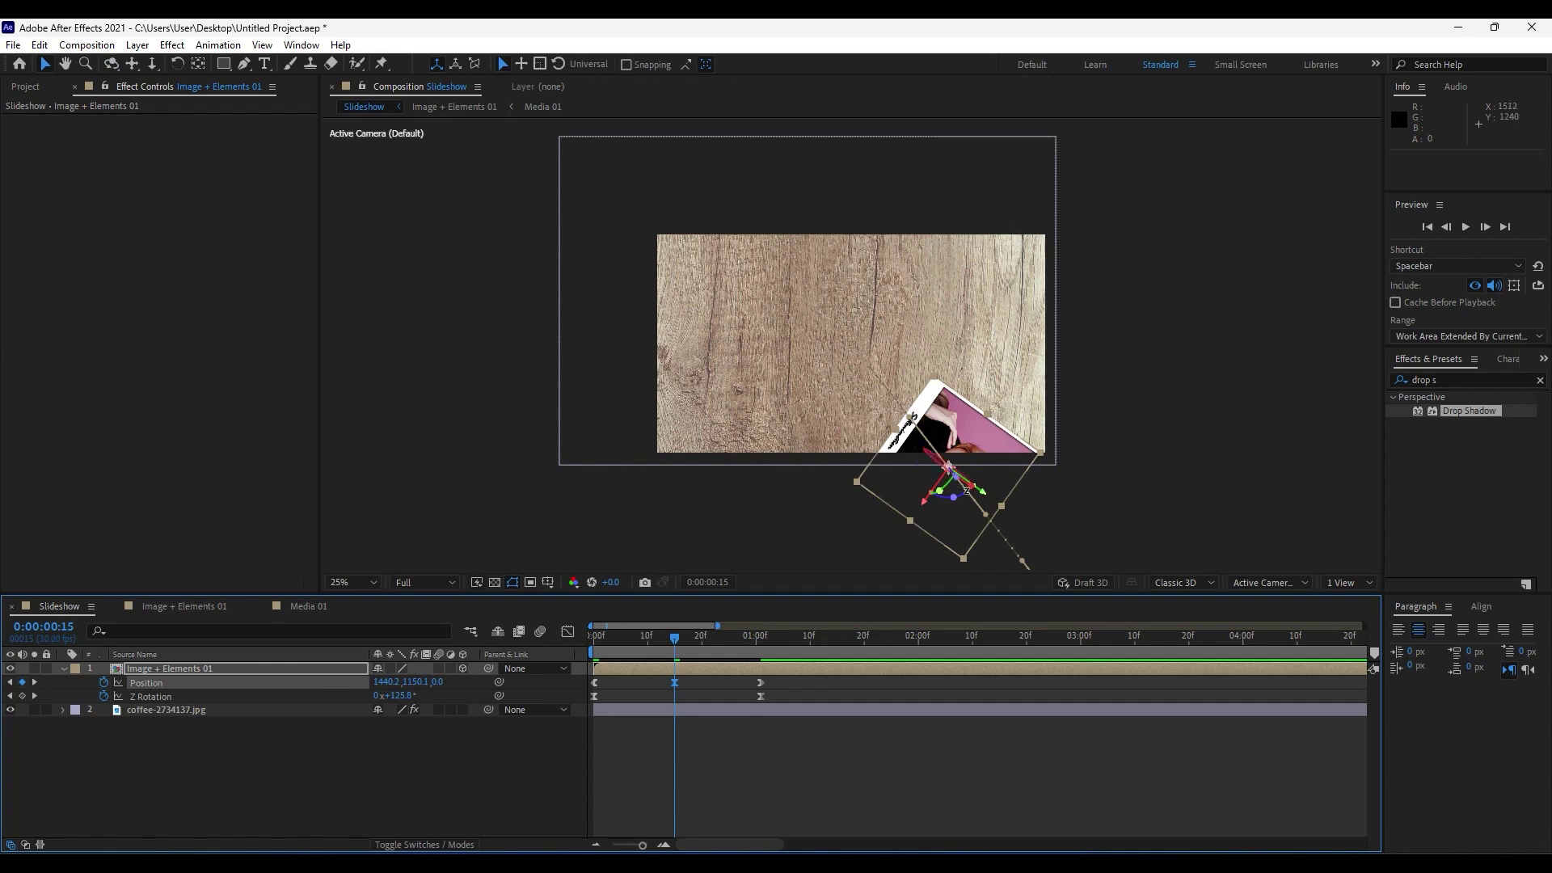
{"action": "key", "text": "period"}
{"action": "key", "text": "comma"}
At 0:00:00:15, move the photo frame to about 1036, 1390 to curve its motion path, and preview the animation.
{"action": "left_click", "coordinate": [211, 670]}
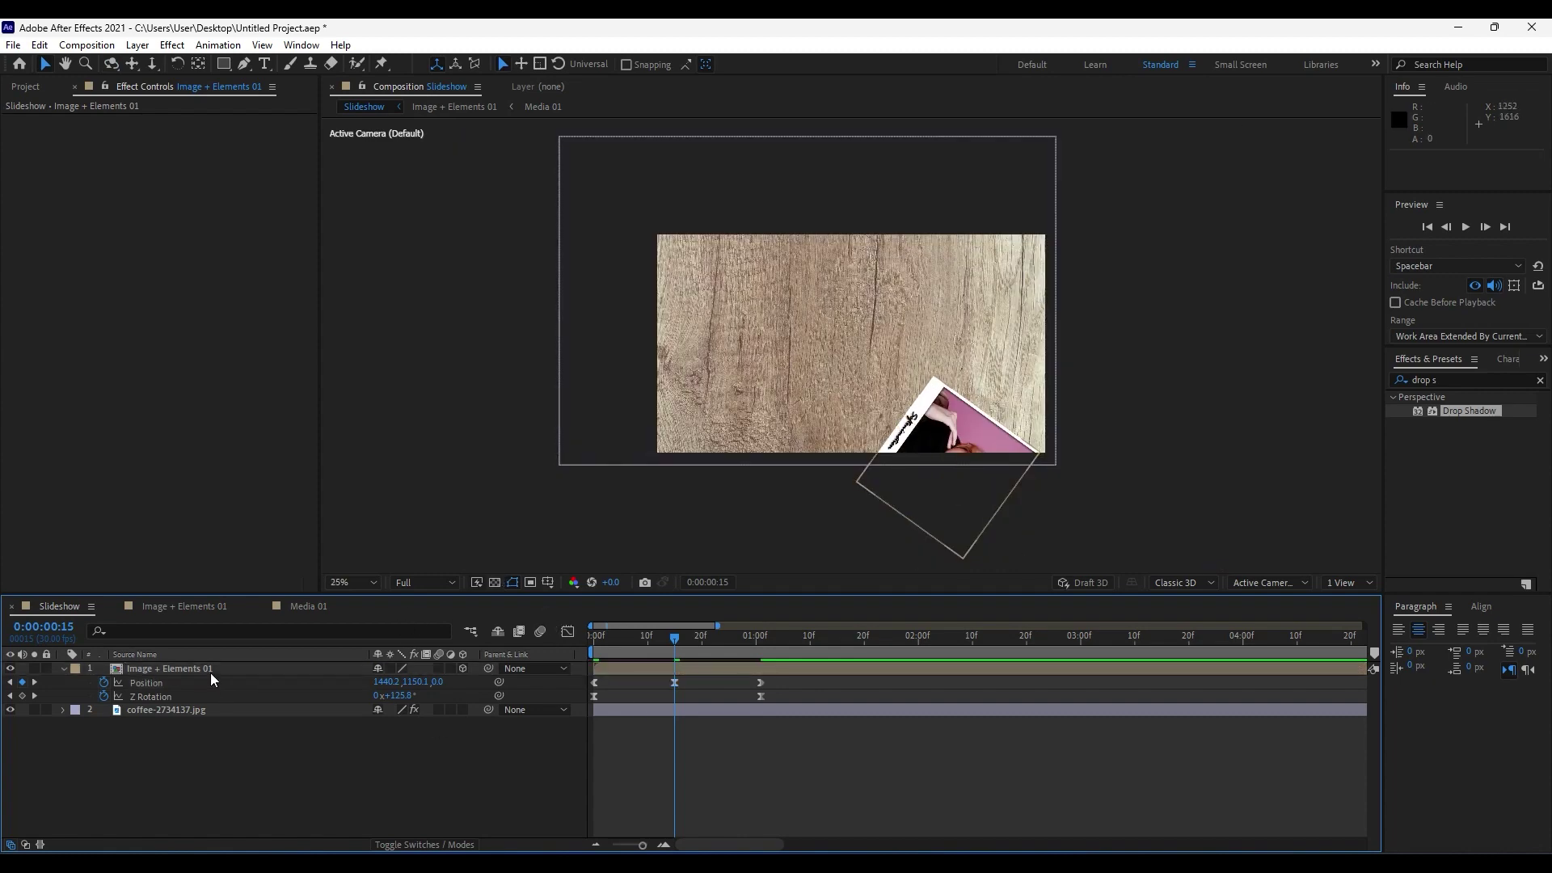
{"action": "left_click_drag", "start_coordinate": [938, 445], "coordinate": [872, 483]}
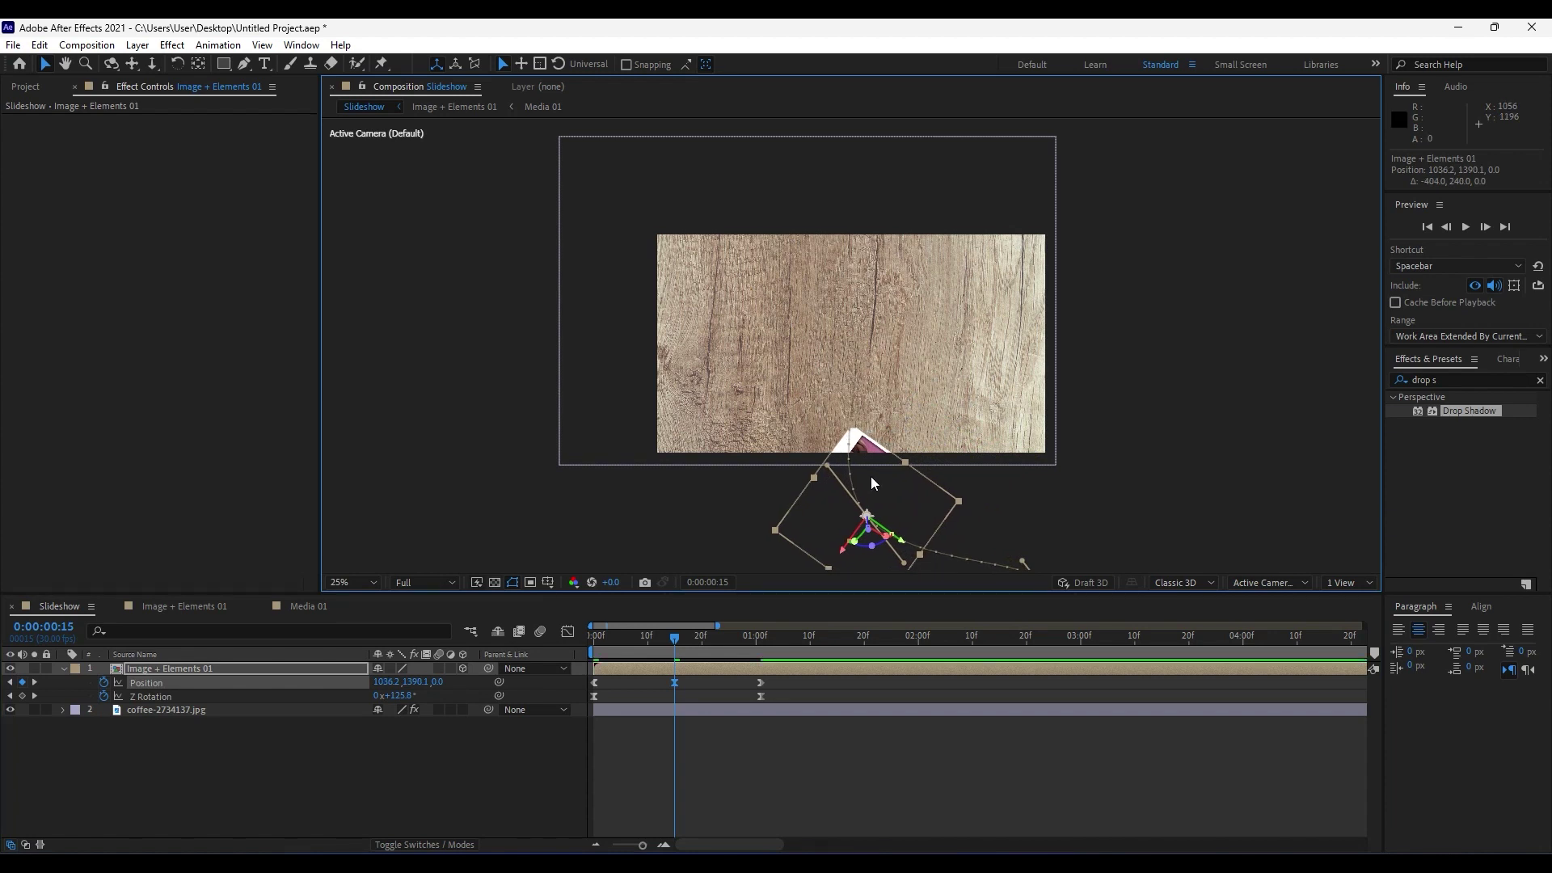
{"action": "key", "text": "space"}
{"action": "key", "text": "space"}
{"action": "key", "text": "space"}
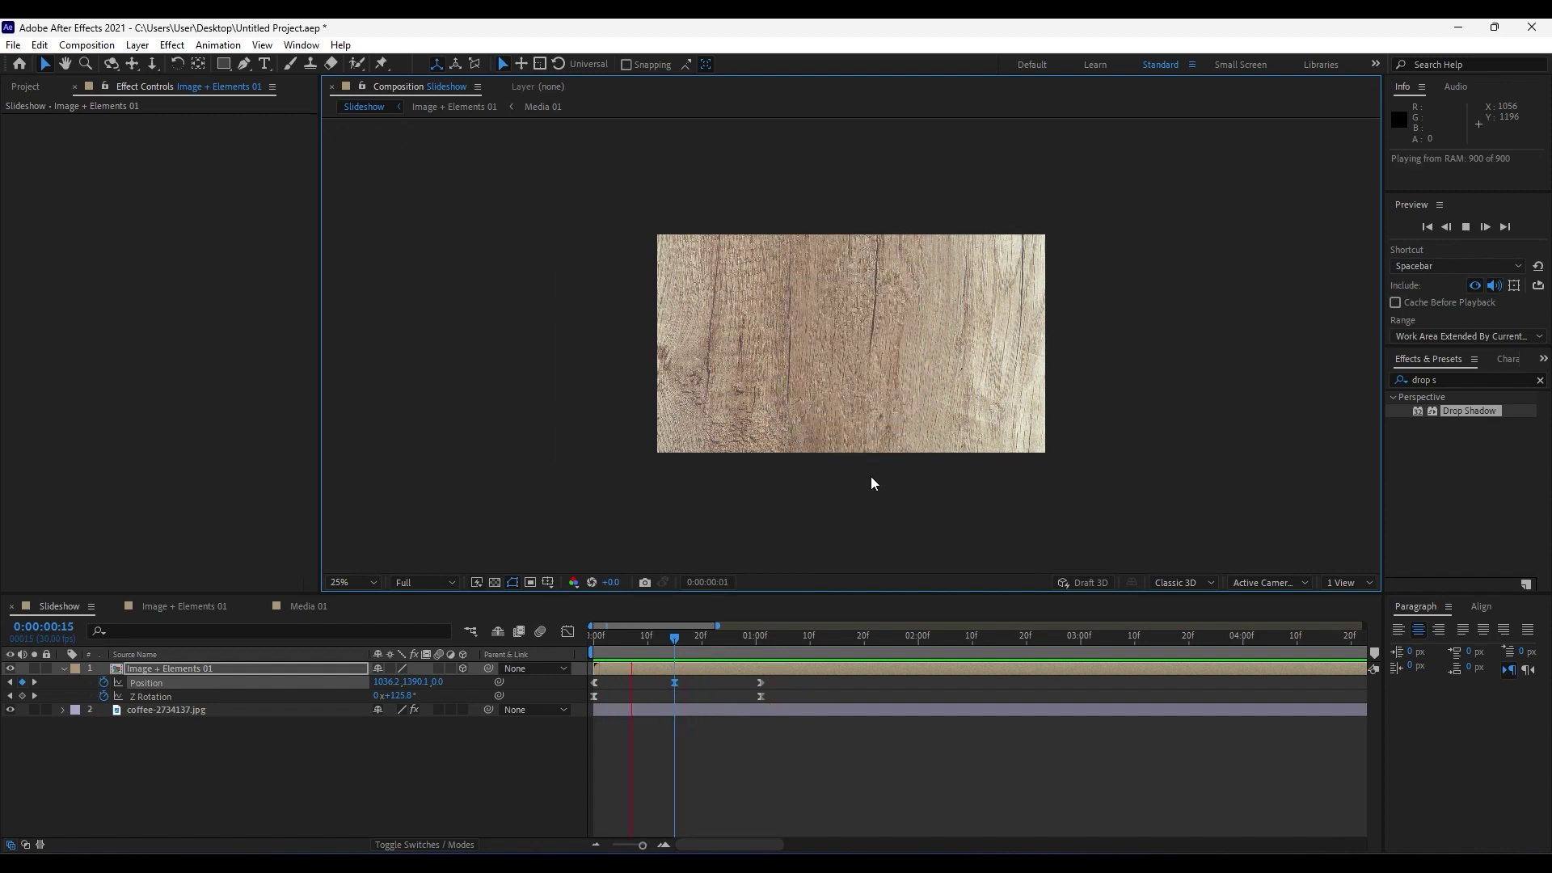
{"action": "key", "text": "space"}
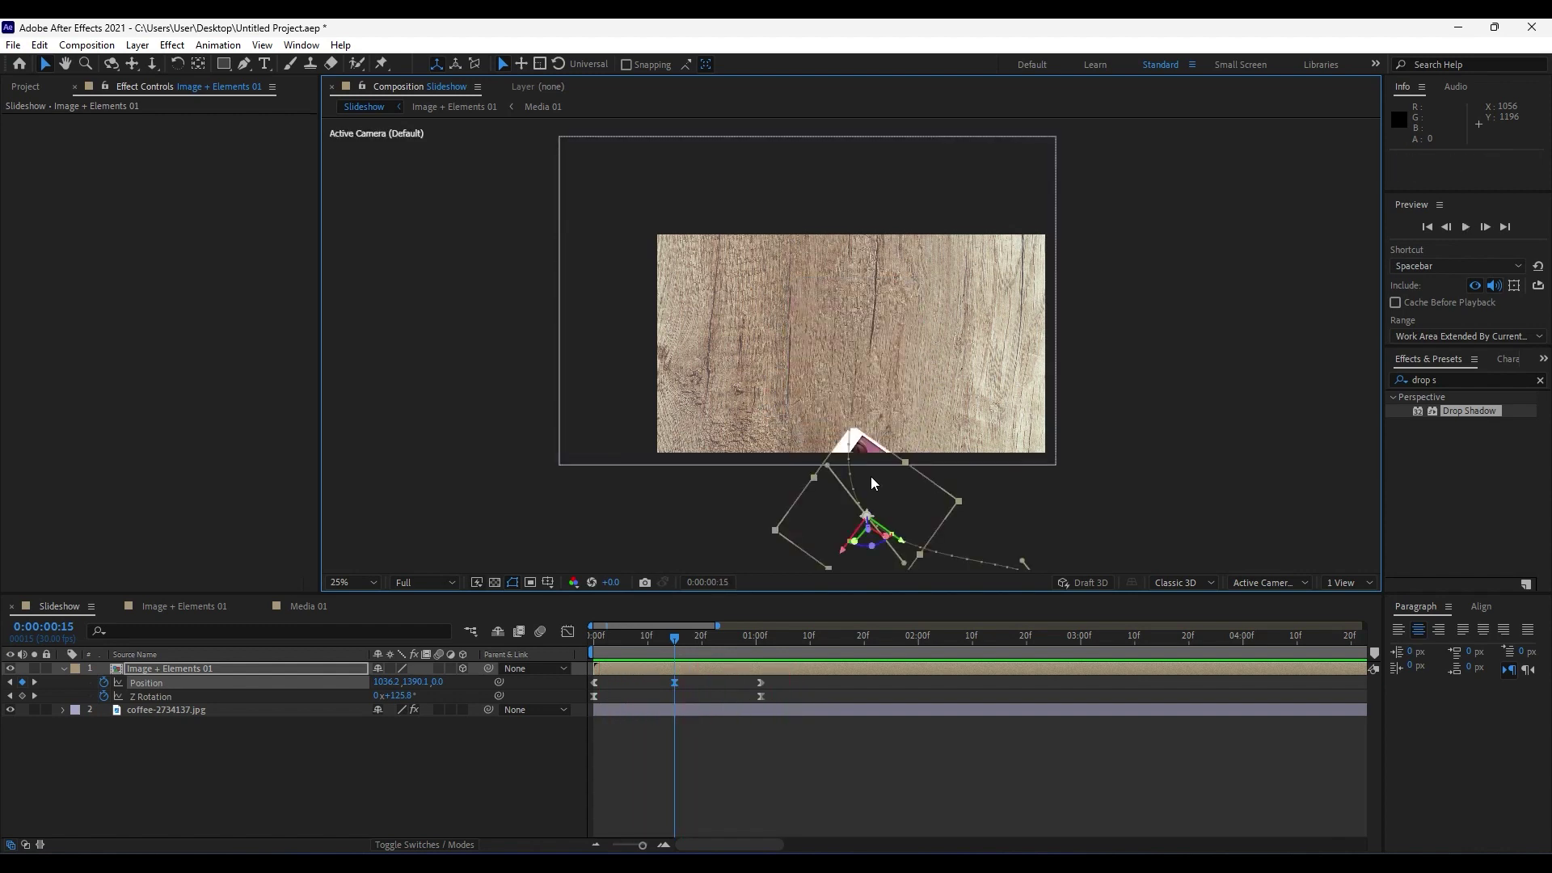
At 0:00, set the photo frame's Z position to -1000 so it starts closer to the camera, and preview the result.
{"action": "left_click_drag", "start_coordinate": [680, 634], "coordinate": [575, 652]}
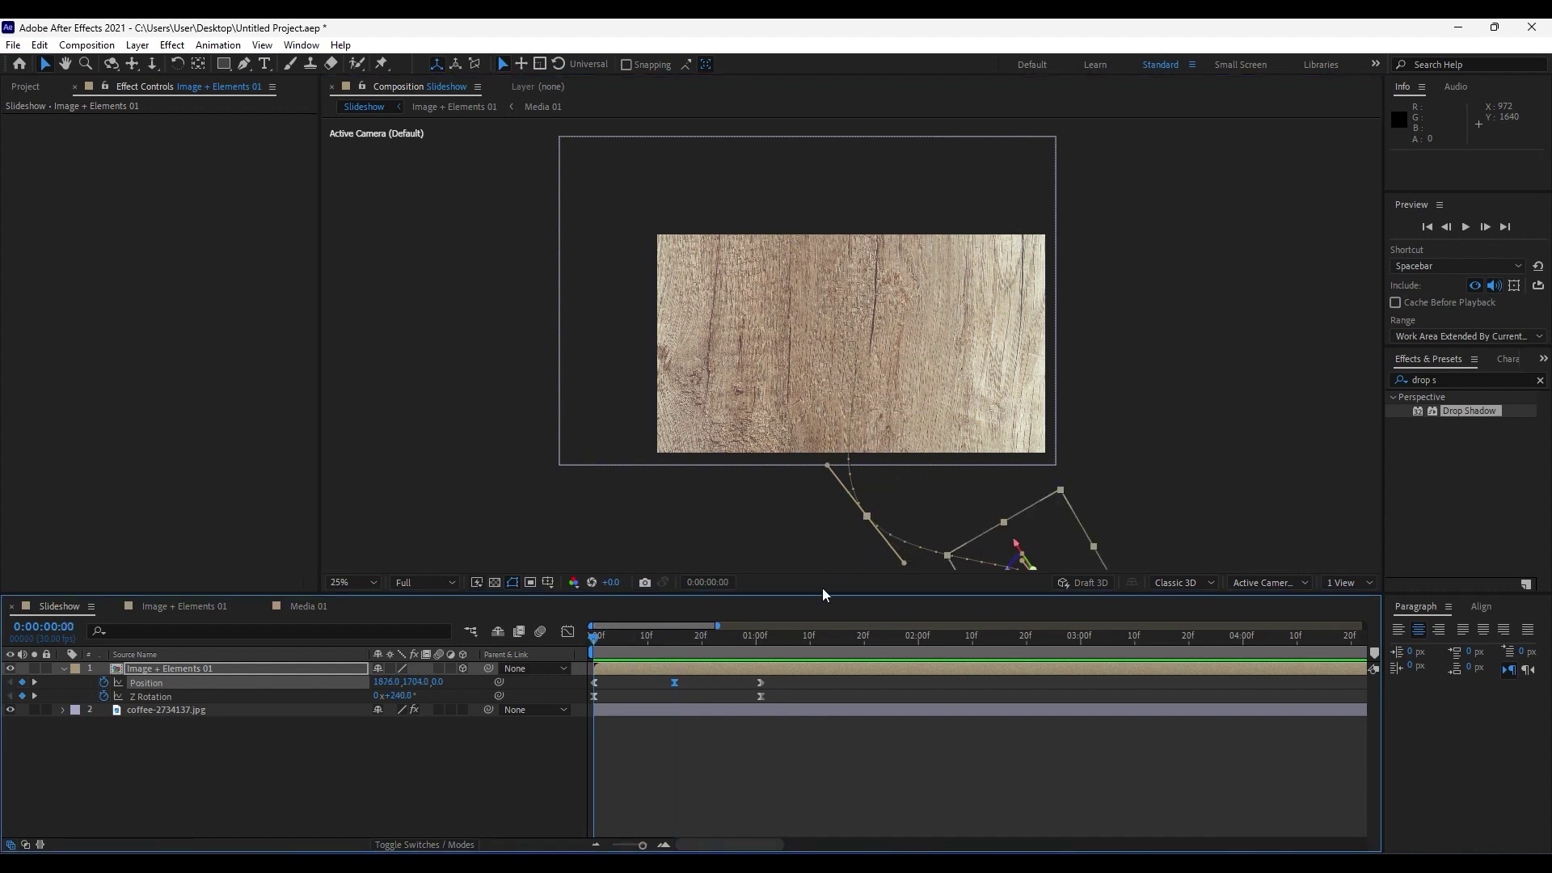
{"action": "key", "text": "comma"}
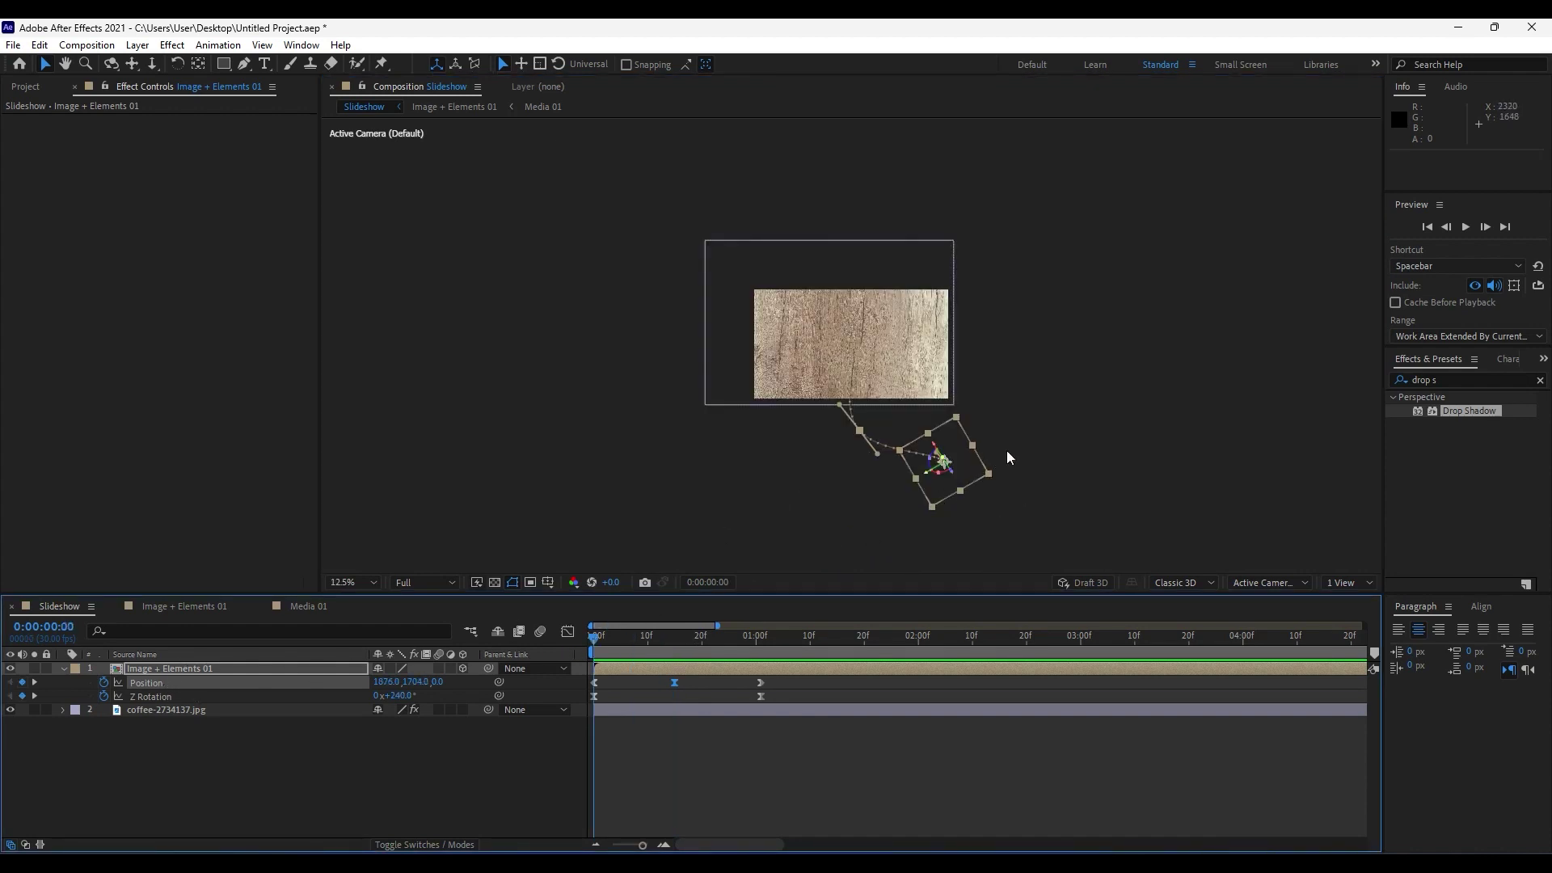
{"action": "left_click_drag", "start_coordinate": [949, 470], "coordinate": [997, 544]}
{"action": "left_click", "coordinate": [444, 681]}
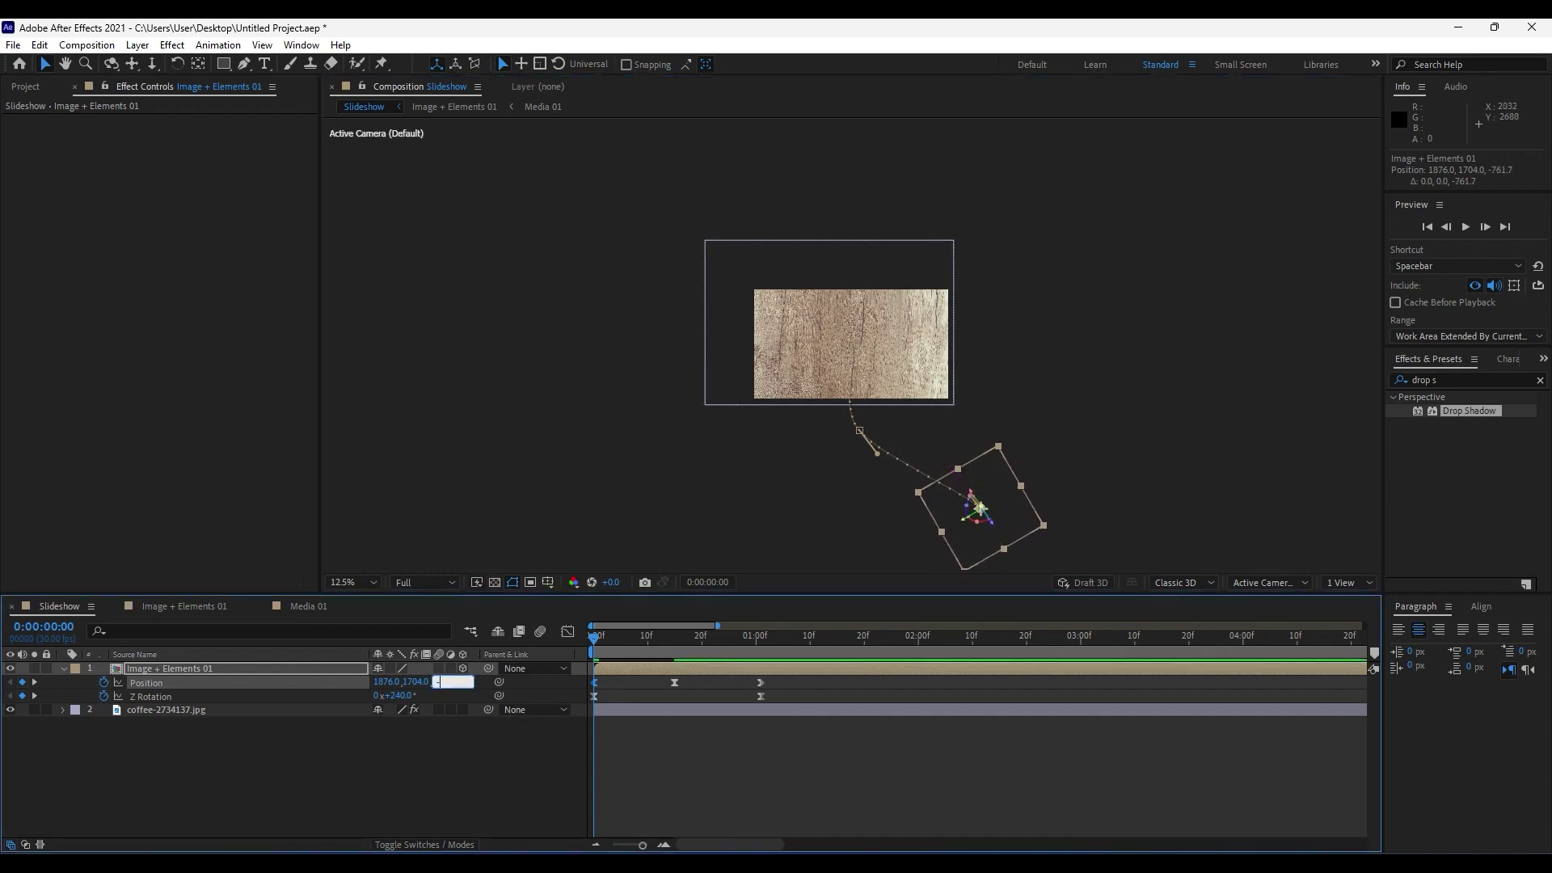
{"action": "type", "text": "-1000"}
{"action": "left_click", "coordinate": [483, 741]}
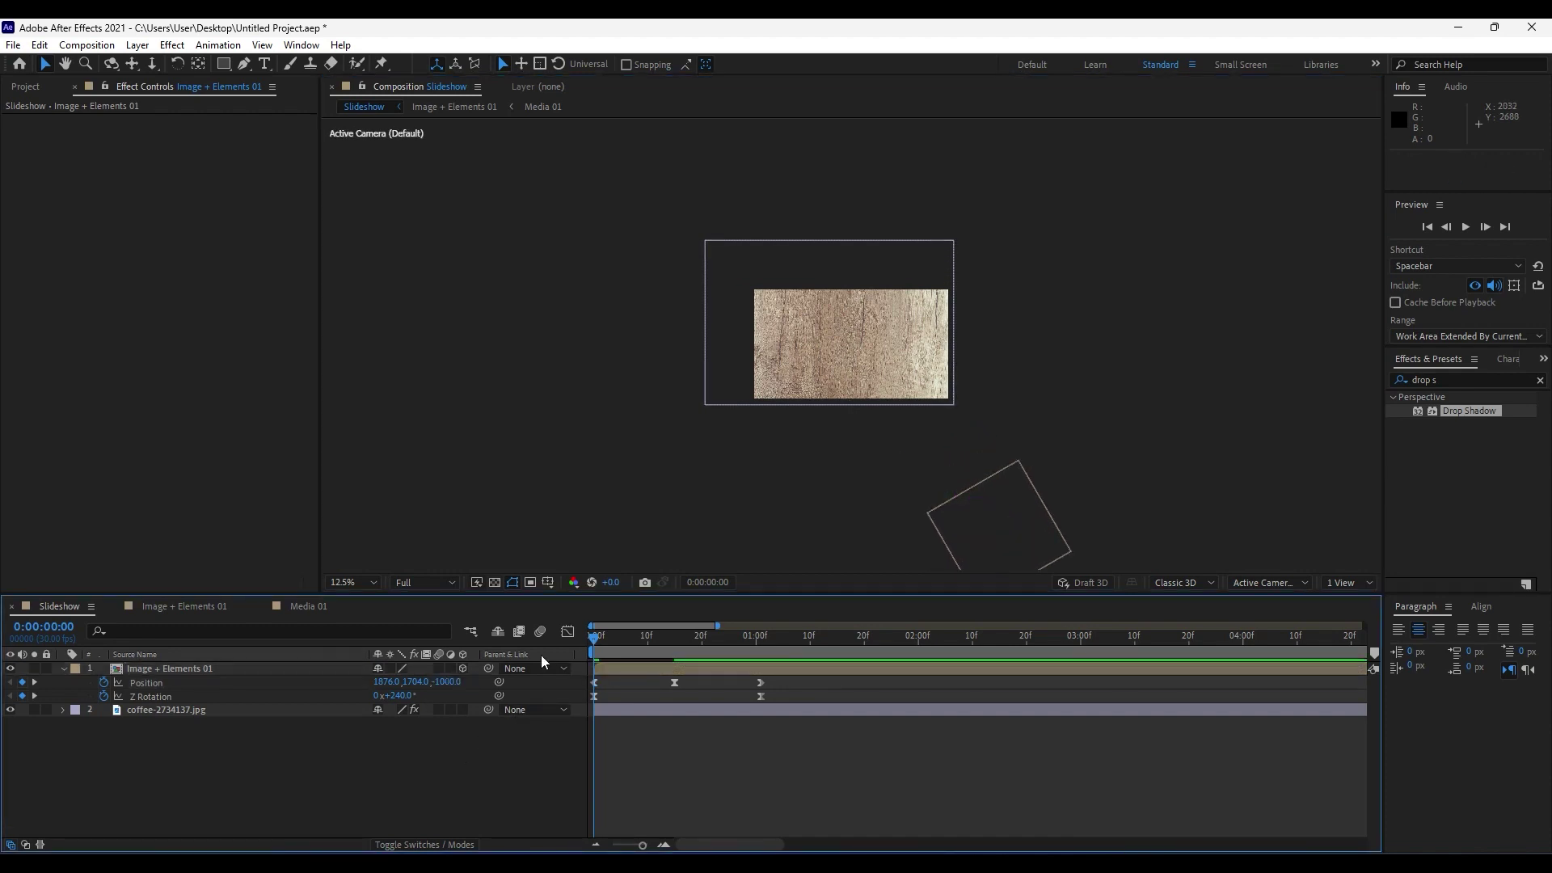
{"action": "key", "text": "space"}
{"action": "left_click", "coordinate": [605, 633]}
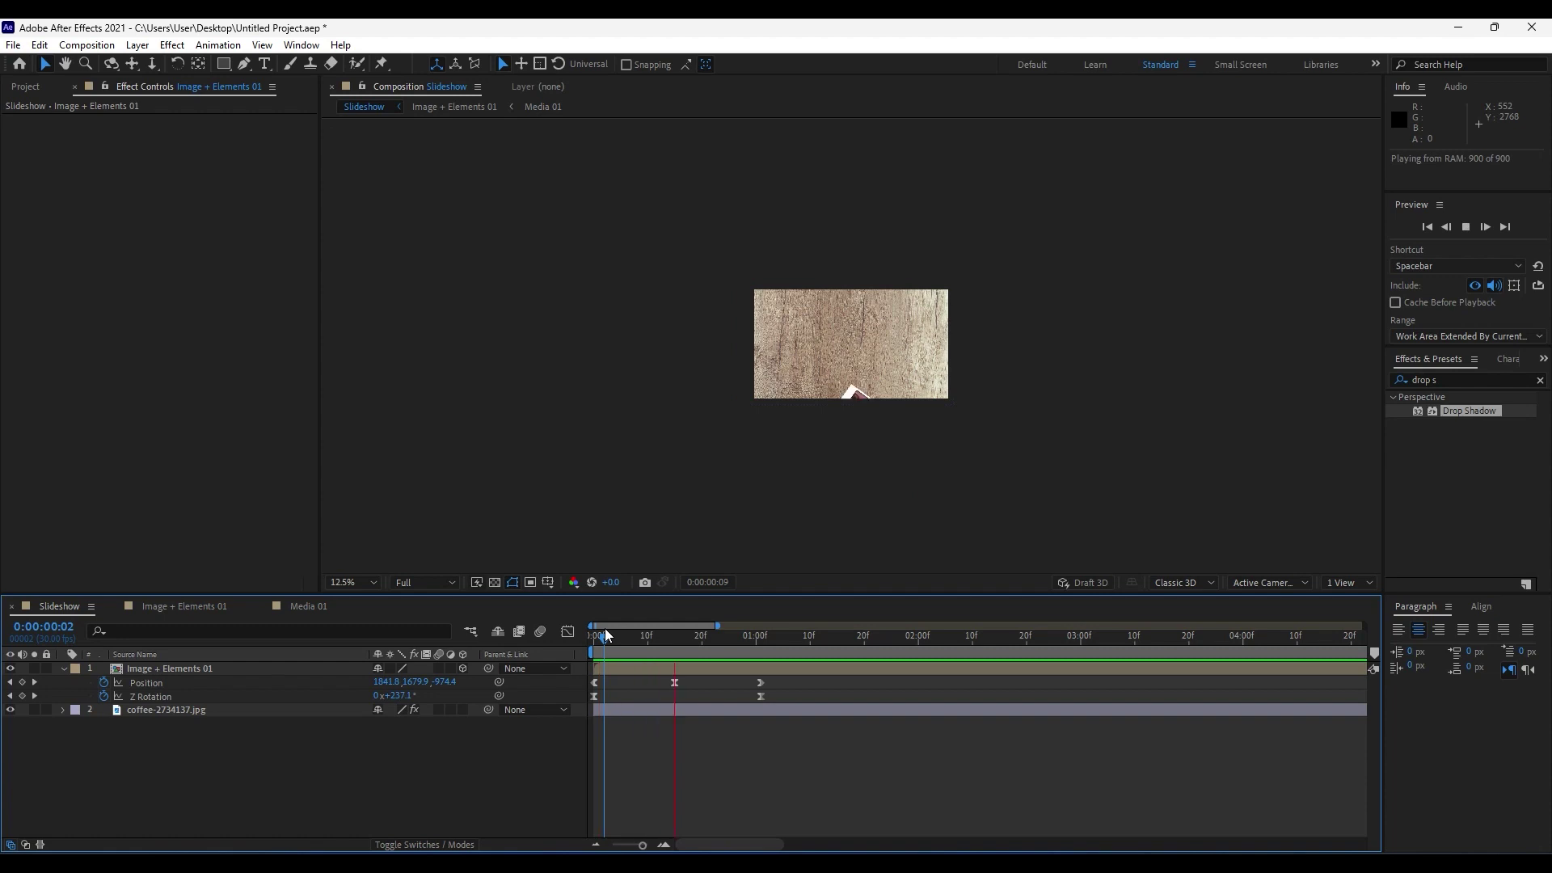
{"action": "key", "text": "space"}
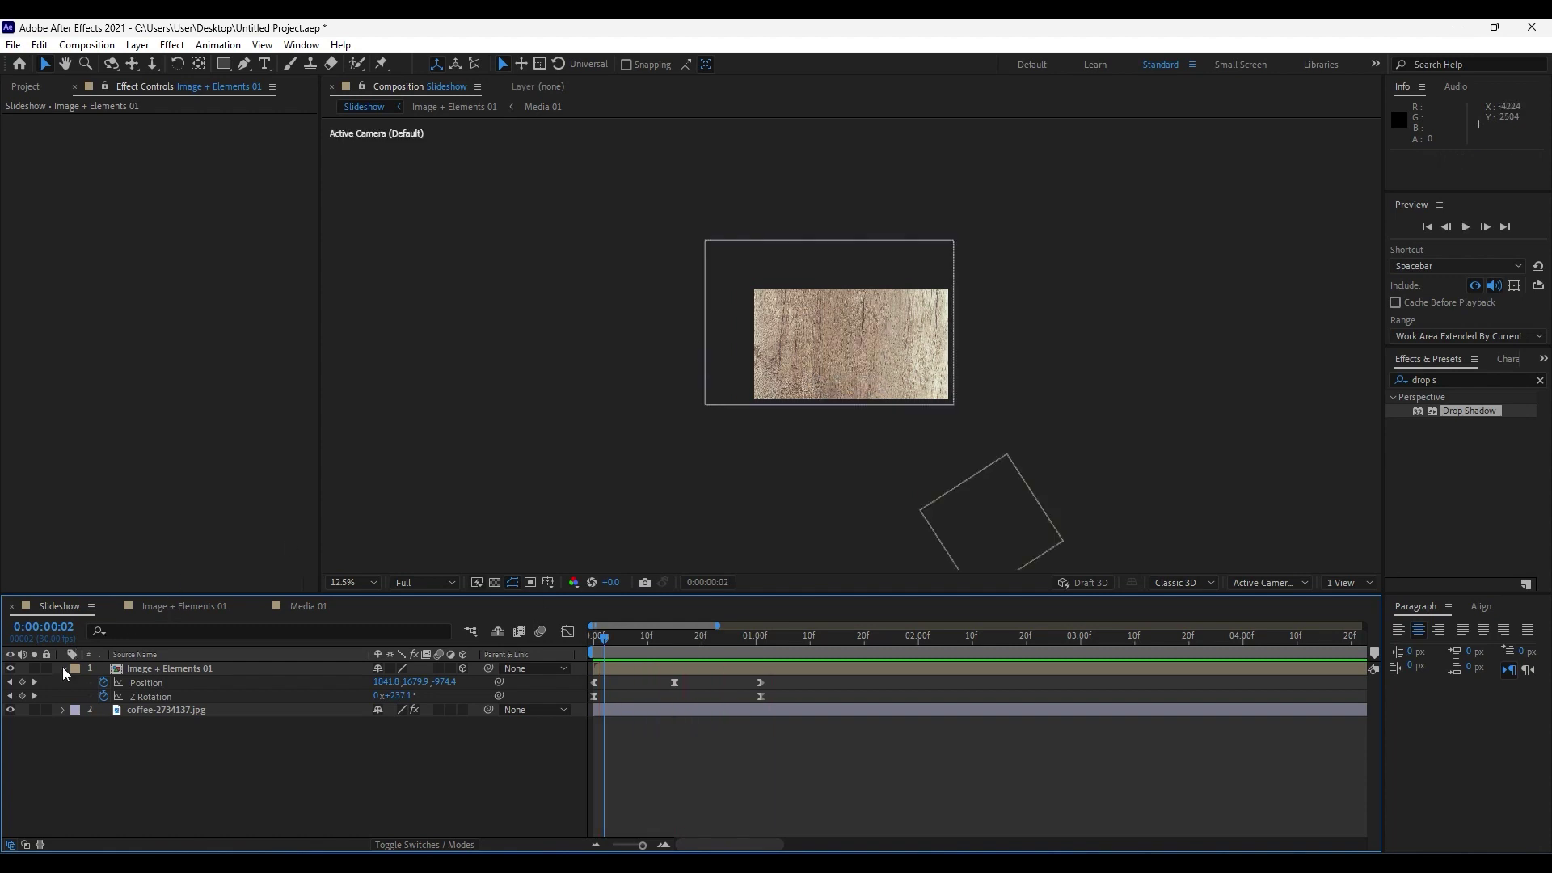
Collapse the Image + Elements 01 layer's properties, bring up the project items and duplicate the Image + Elements 01 composition.
{"action": "left_click", "coordinate": [74, 87]}
{"action": "mouse_move", "coordinate": [663, 639]}
{"action": "left_mouse_down"}
{"action": "mouse_move", "coordinate": [648, 642]}
{"action": "mouse_move", "coordinate": [674, 644]}
{"action": "left_mouse_up"}
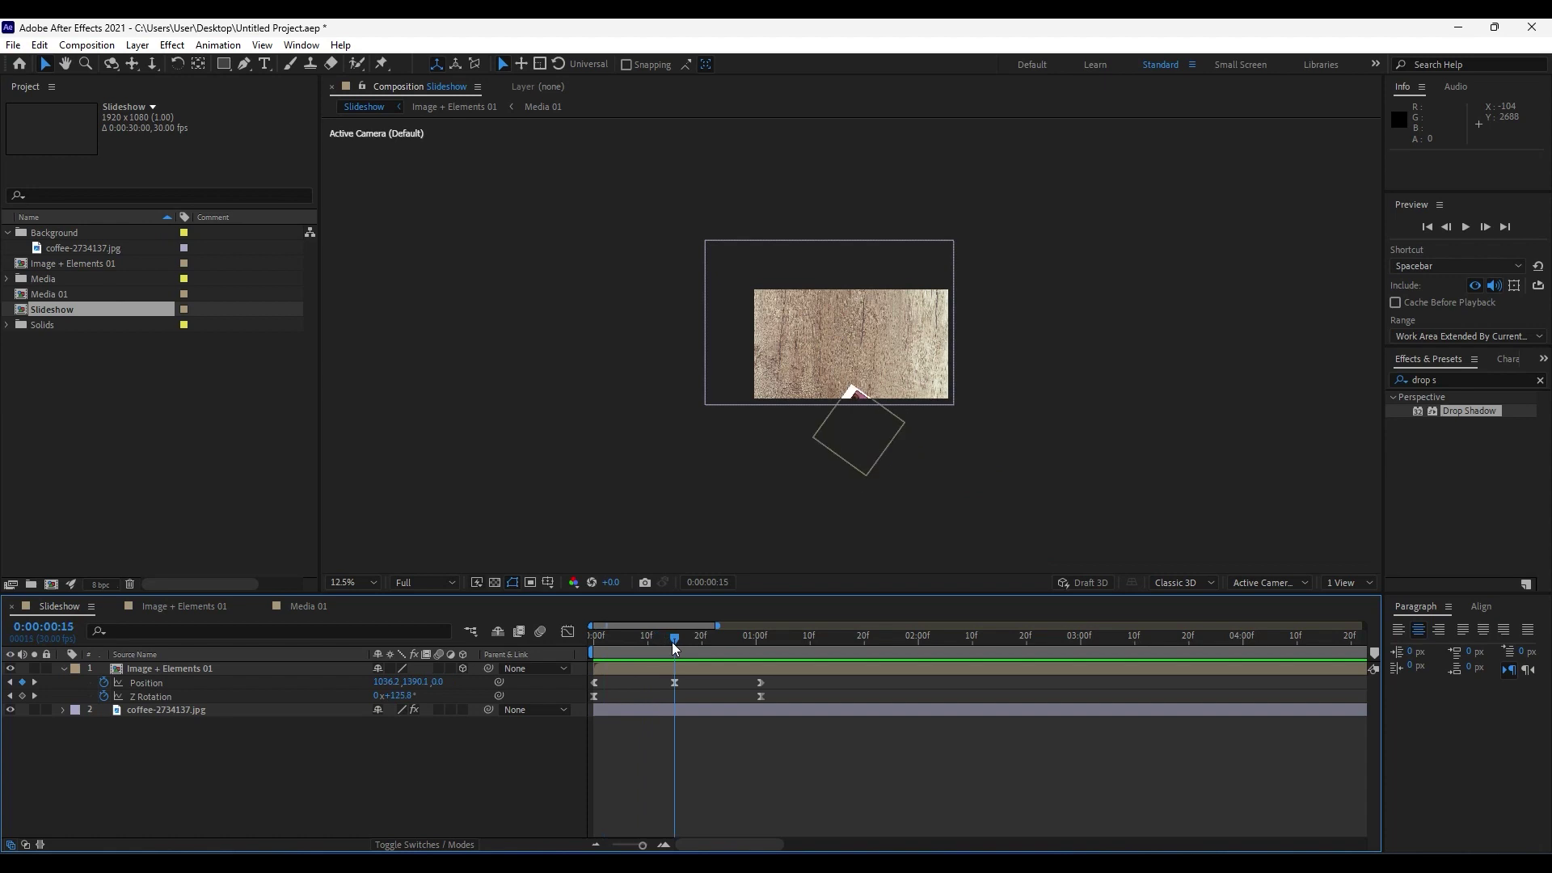
{"action": "left_click", "coordinate": [65, 671]}
{"action": "key", "text": "period"}
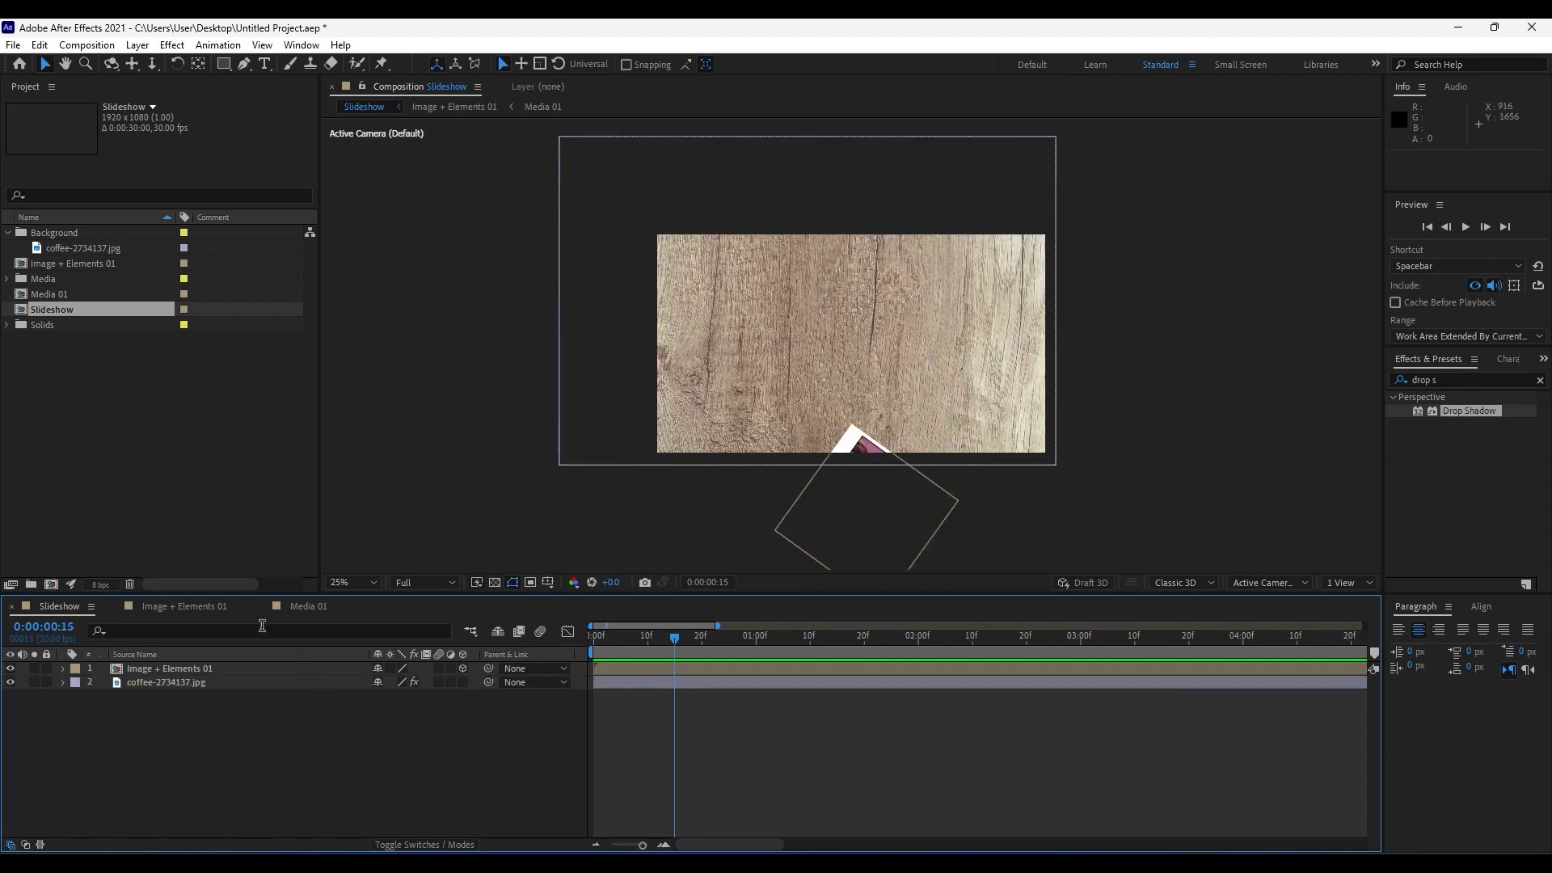
{"action": "left_click", "coordinate": [64, 265]}
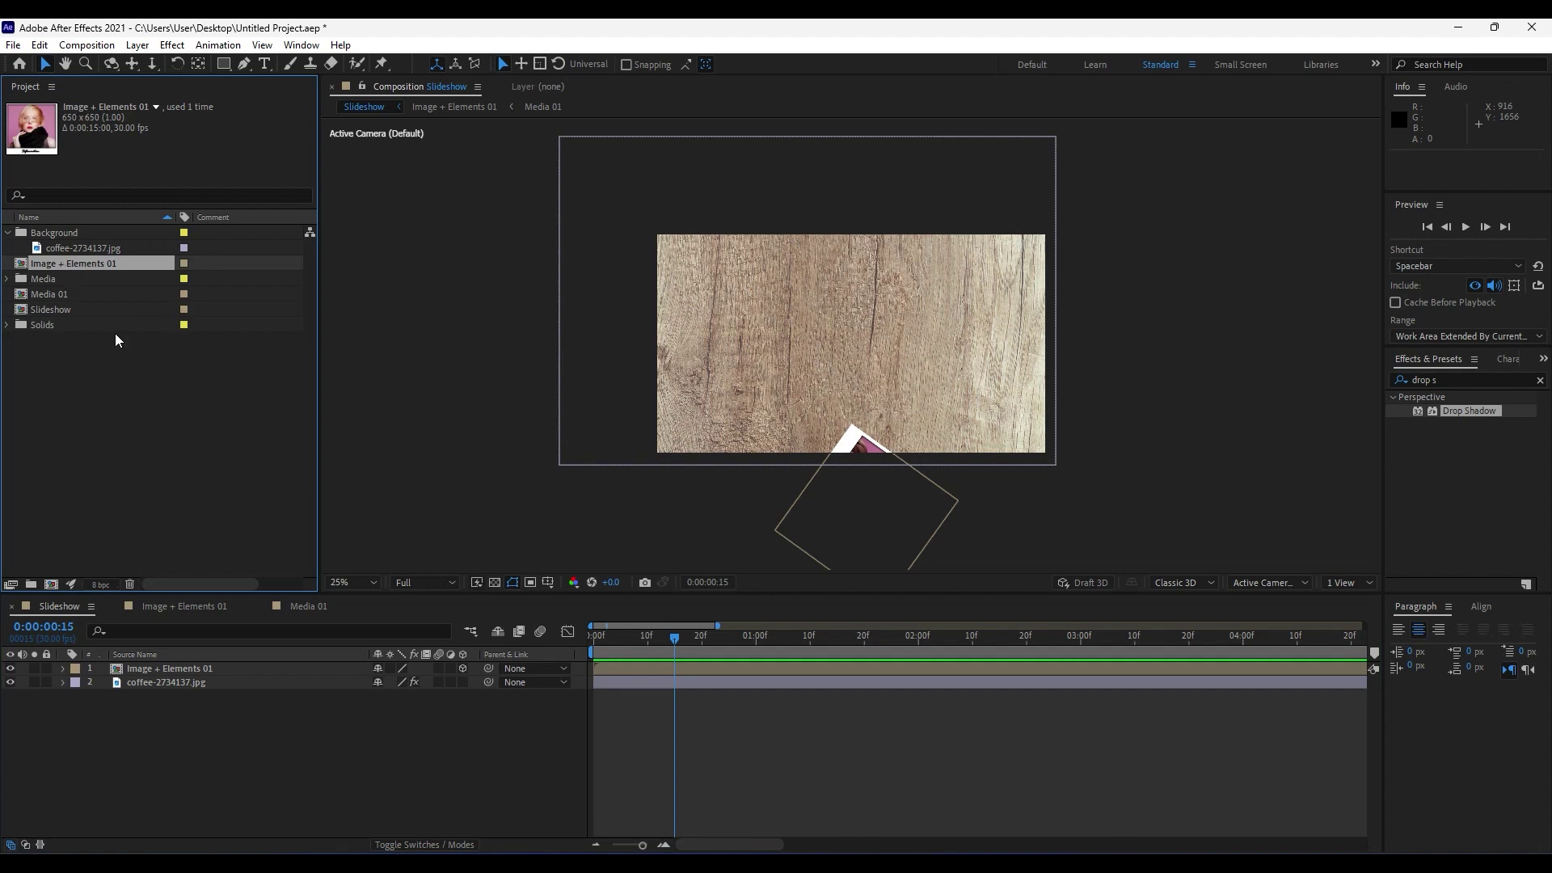
{"action": "key", "text": "ctrl+d"}
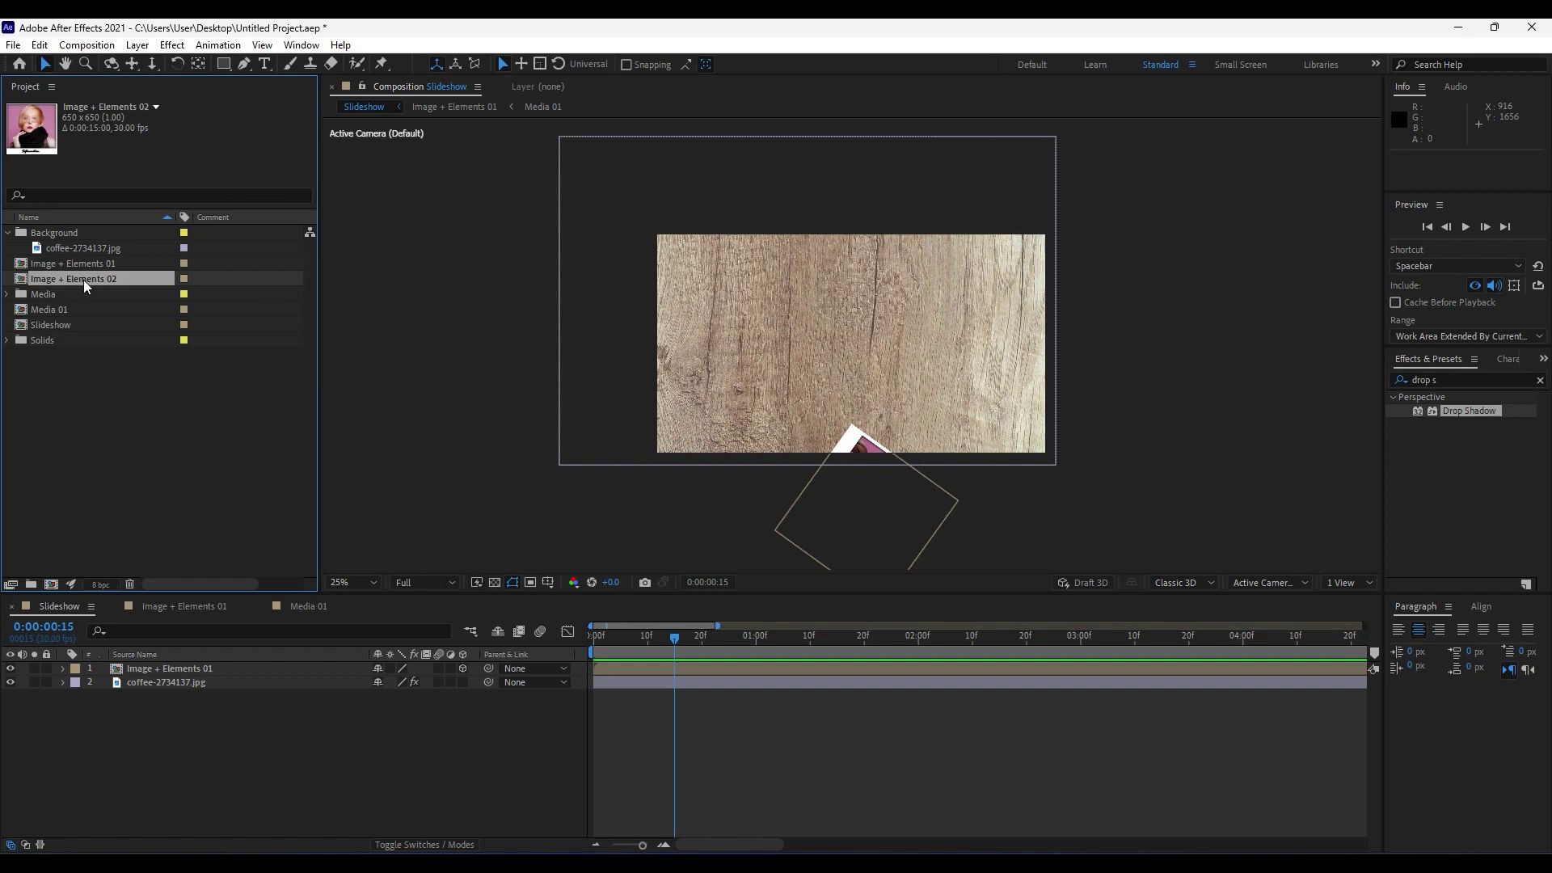
In Image + Elements 02, replace the Media 01 layer's source with a duplicate of the Media 01 composition and open that duplicate.
{"action": "double_click", "coordinate": [84, 279]}
{"action": "left_click", "coordinate": [182, 696]}
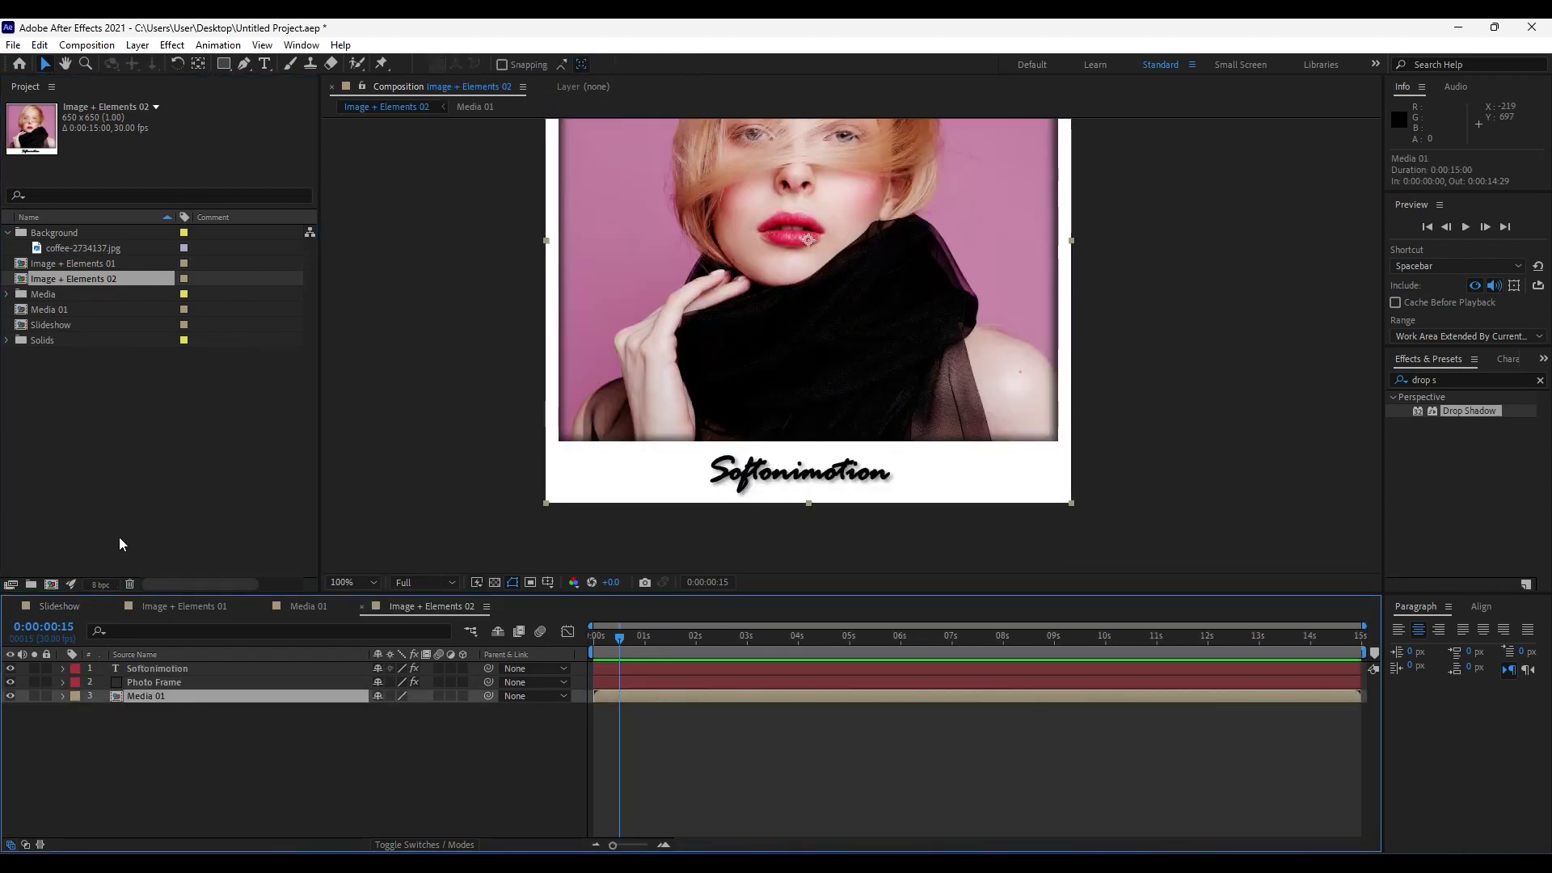
{"action": "left_click", "coordinate": [55, 308]}
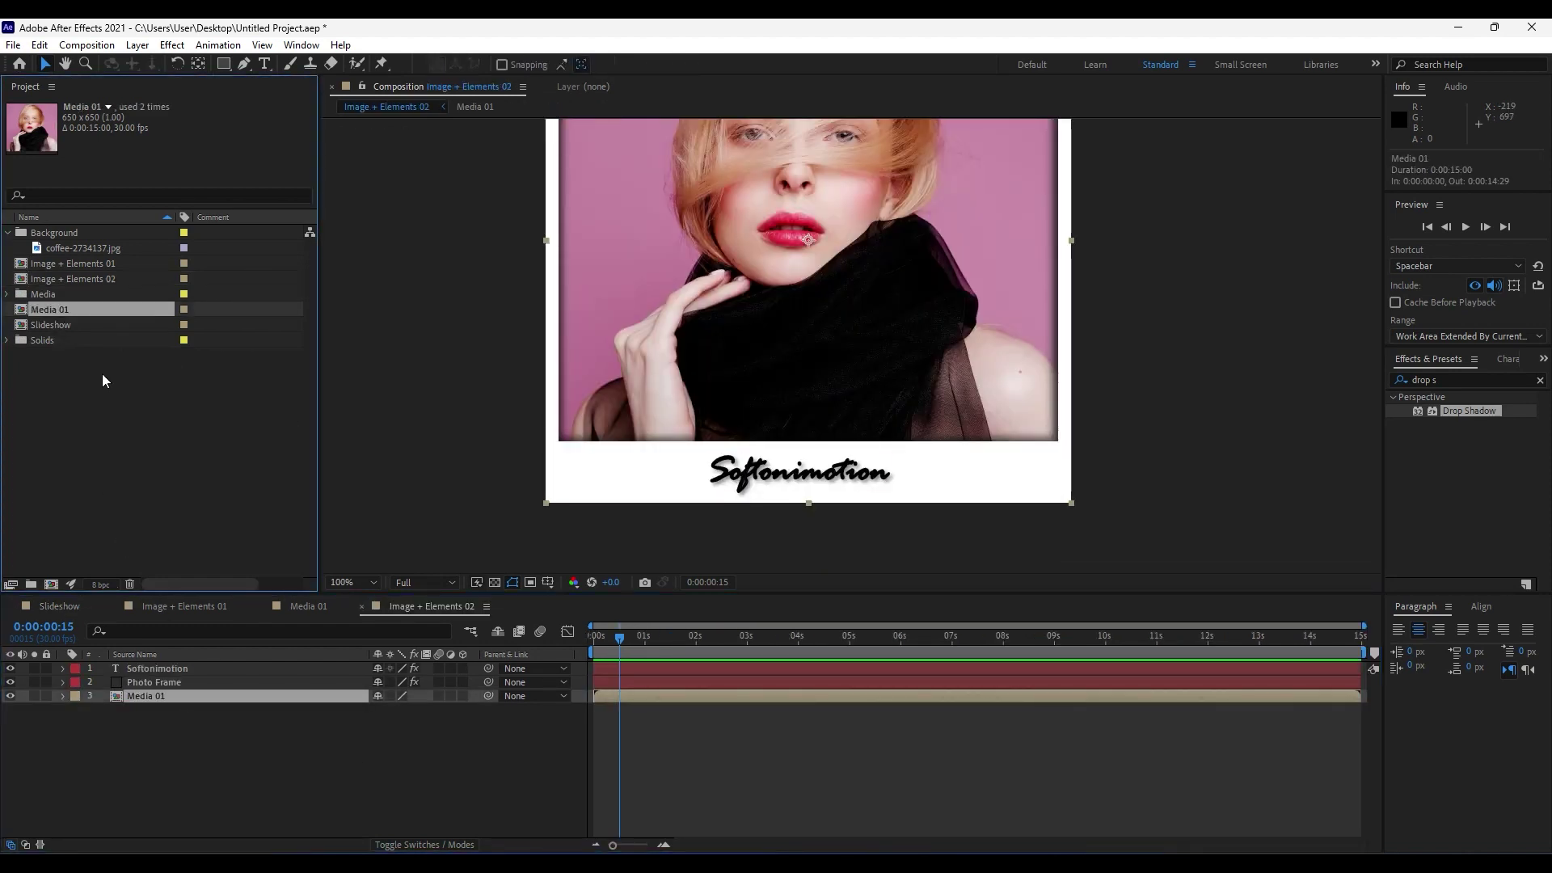
{"action": "key", "text": "ctrl+d"}
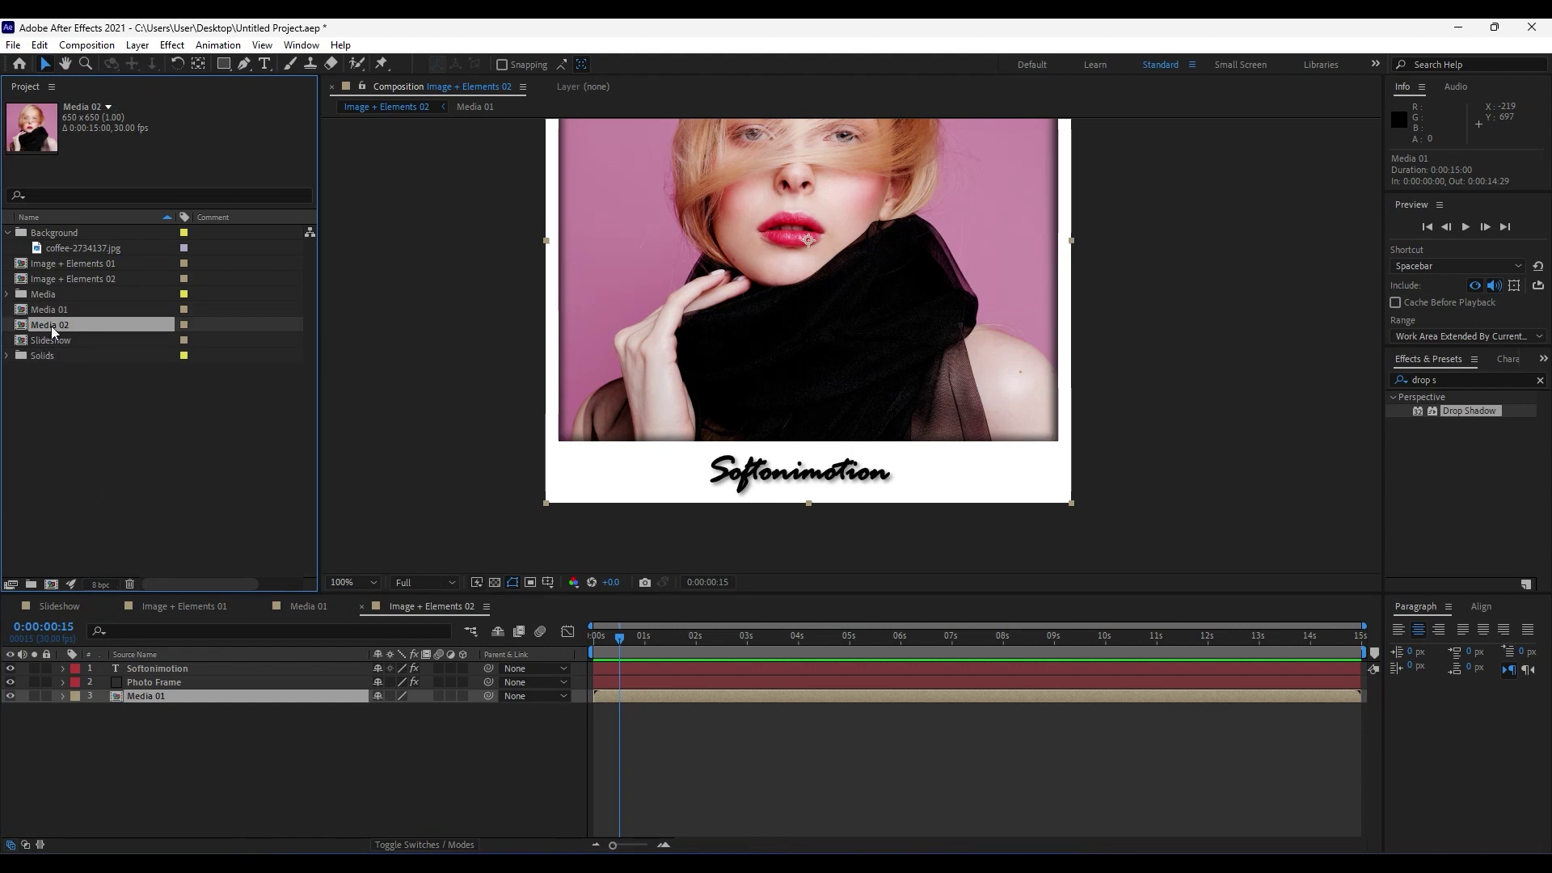
{"action": "left_click_drag", "start_coordinate": [51, 327], "coordinate": [166, 697]}
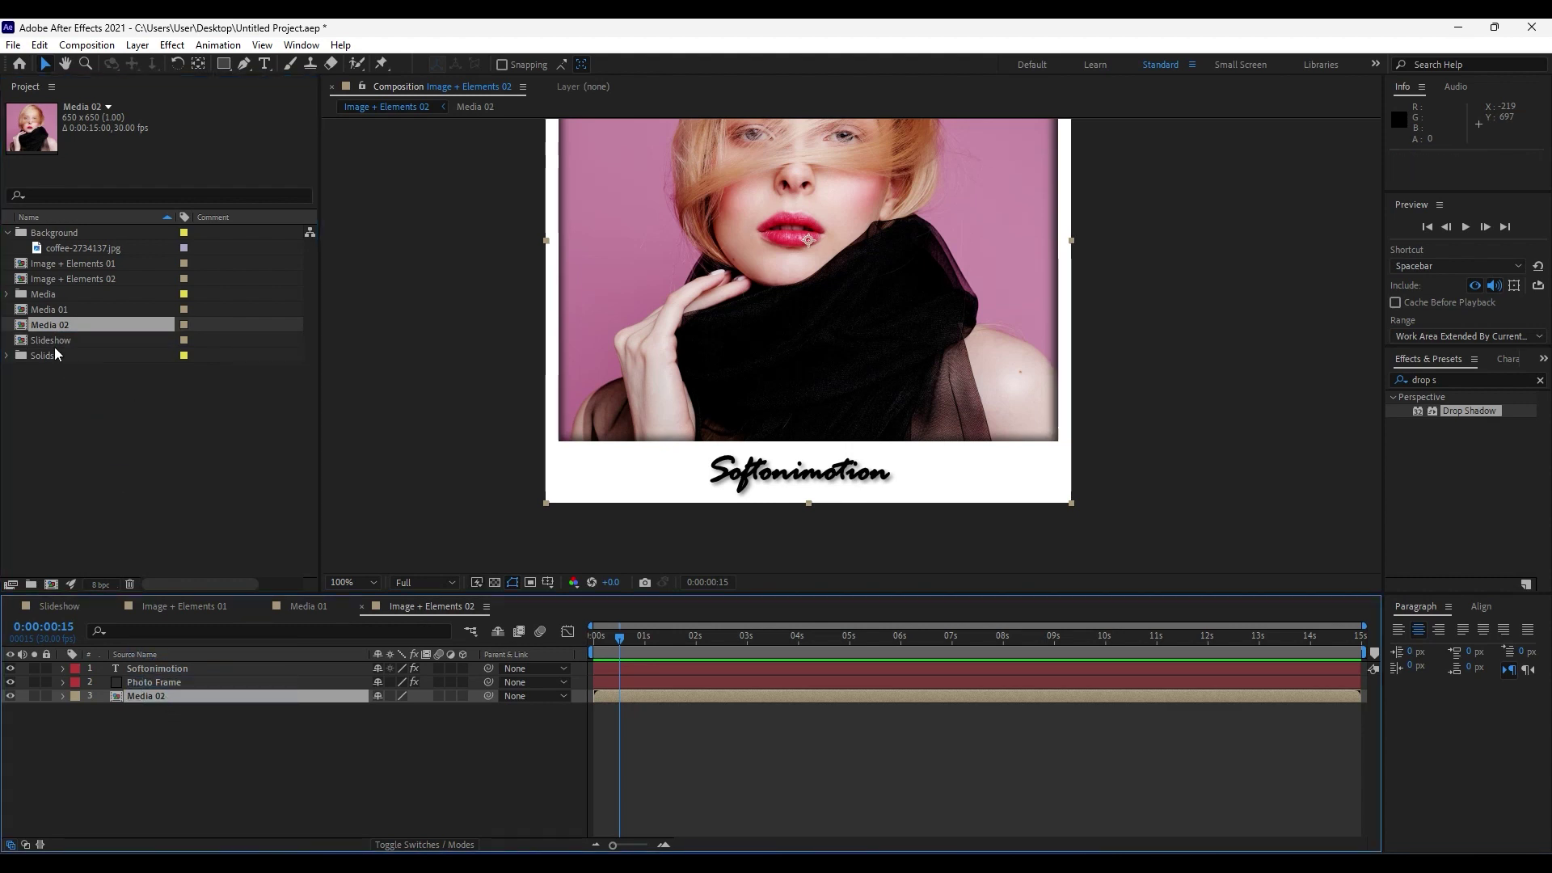
{"action": "double_click", "coordinate": [57, 323]}
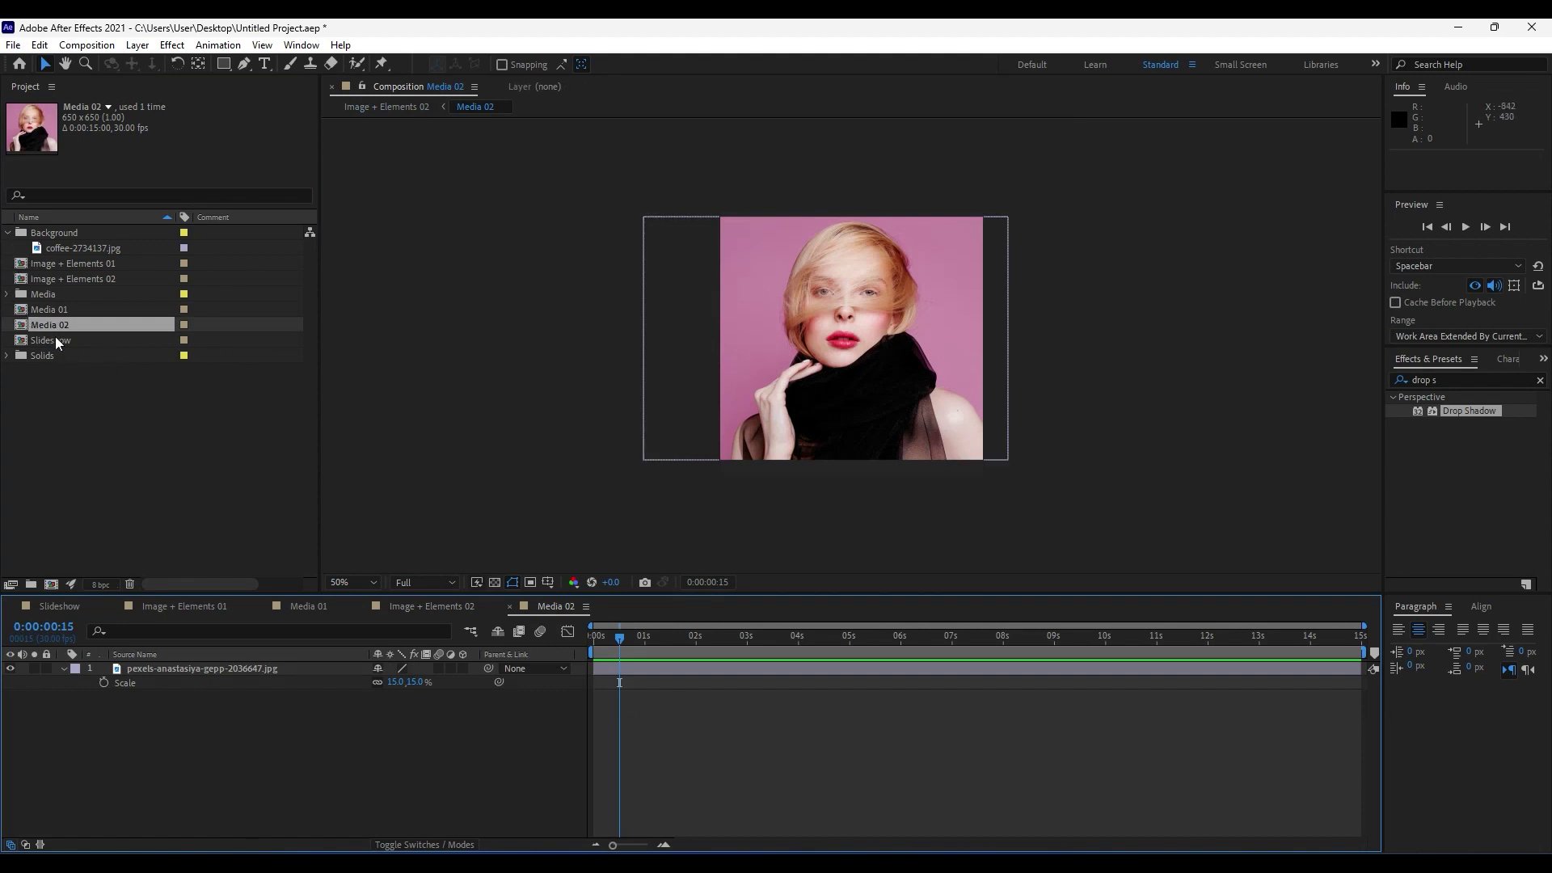
In Media 02, replace the woman's photo with the photo from the Media folder whose file name ends in 941693.jpg.
{"action": "left_click", "coordinate": [8, 295]}
{"action": "left_click", "coordinate": [129, 357]}
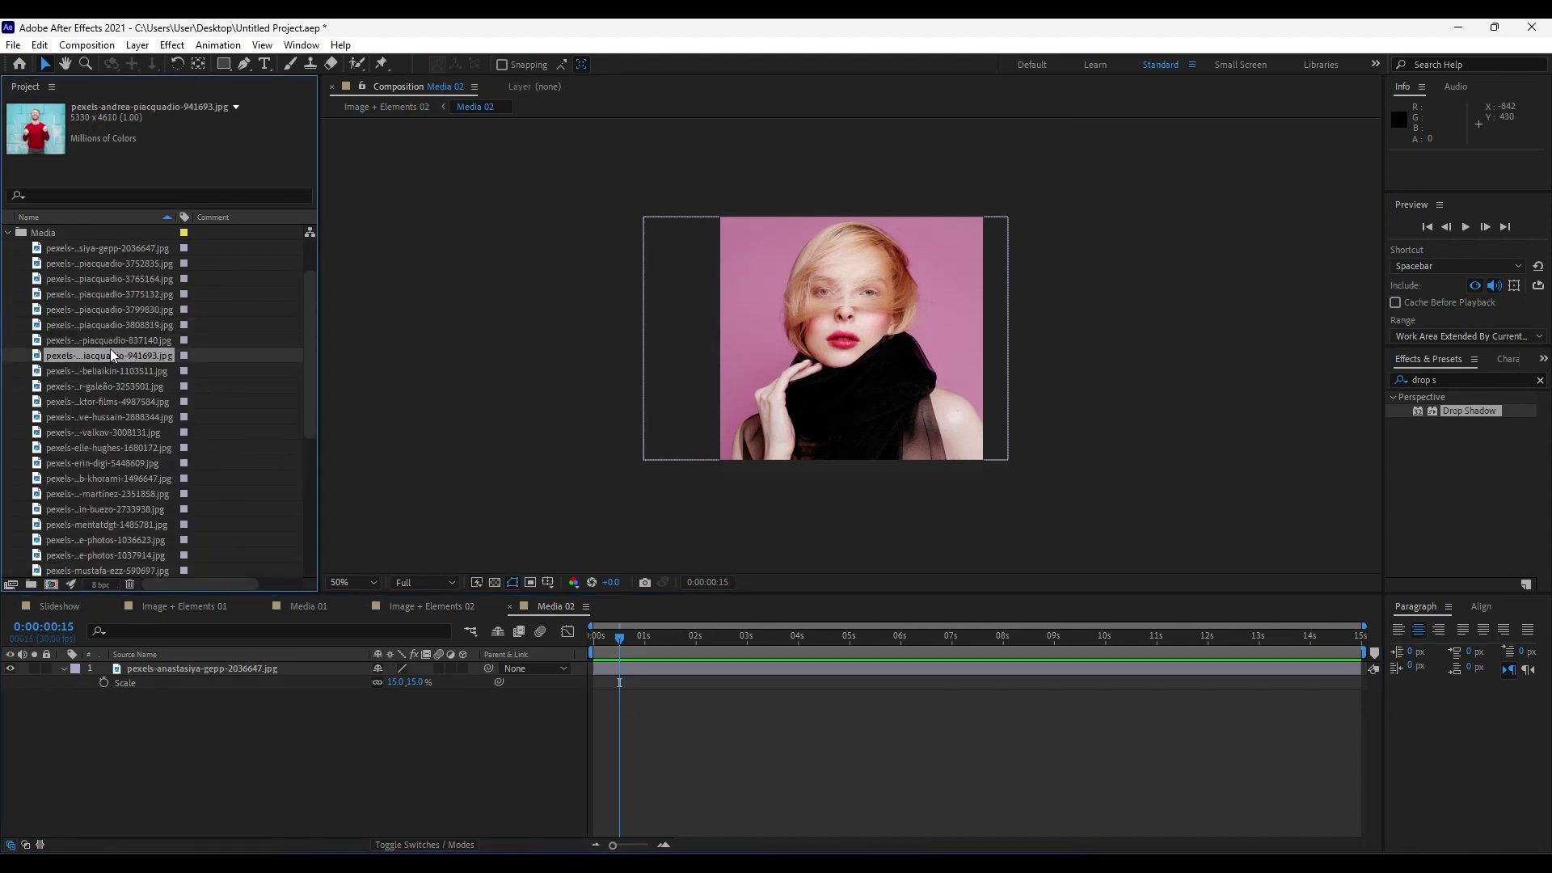
{"action": "left_click_drag", "start_coordinate": [106, 356], "coordinate": [257, 771]}
{"action": "left_click", "coordinate": [235, 667]}
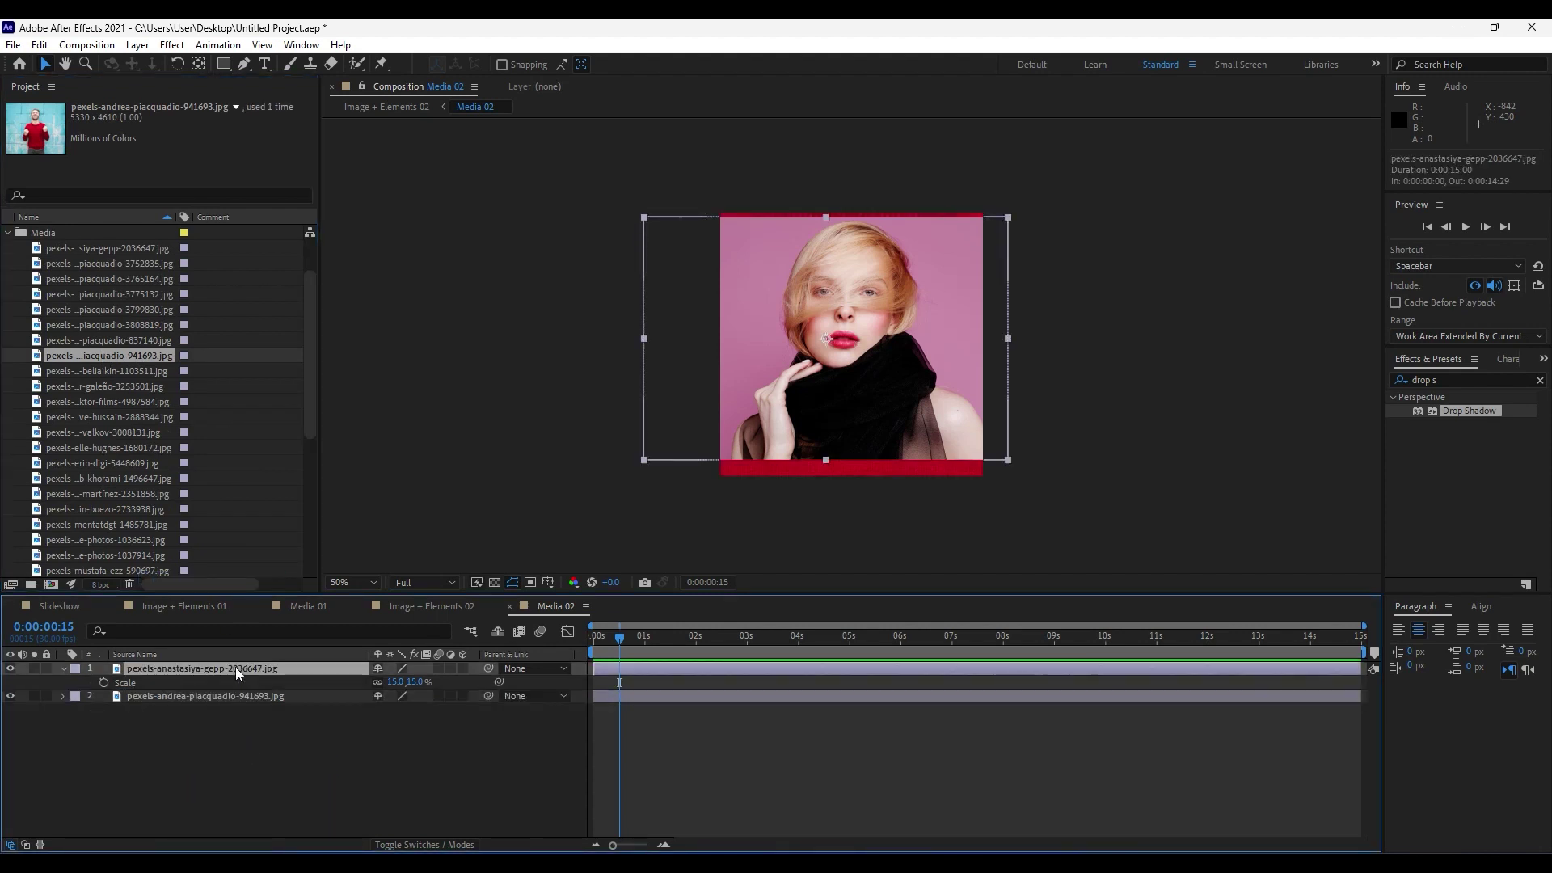
{"action": "key", "text": "Delete"}
Scale the new photo in Media 02 down to 16% so the man in the red sweater fits the square.
{"action": "left_click", "coordinate": [235, 667]}
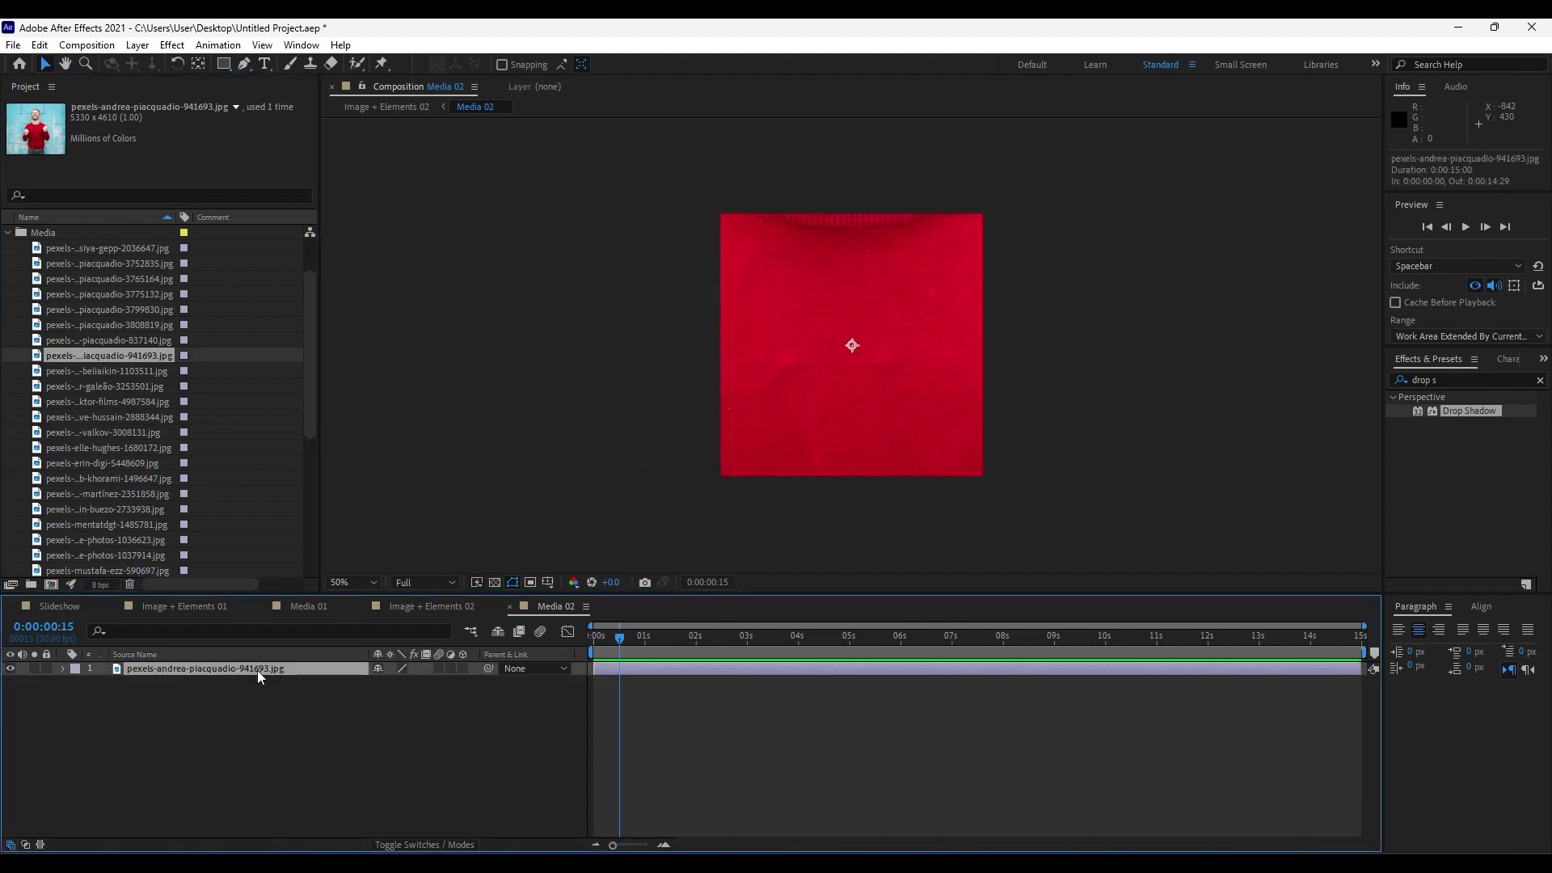
{"action": "key", "text": "comma"}
{"action": "key", "text": "s"}
{"action": "left_click_drag", "start_coordinate": [398, 681], "coordinate": [339, 689]}
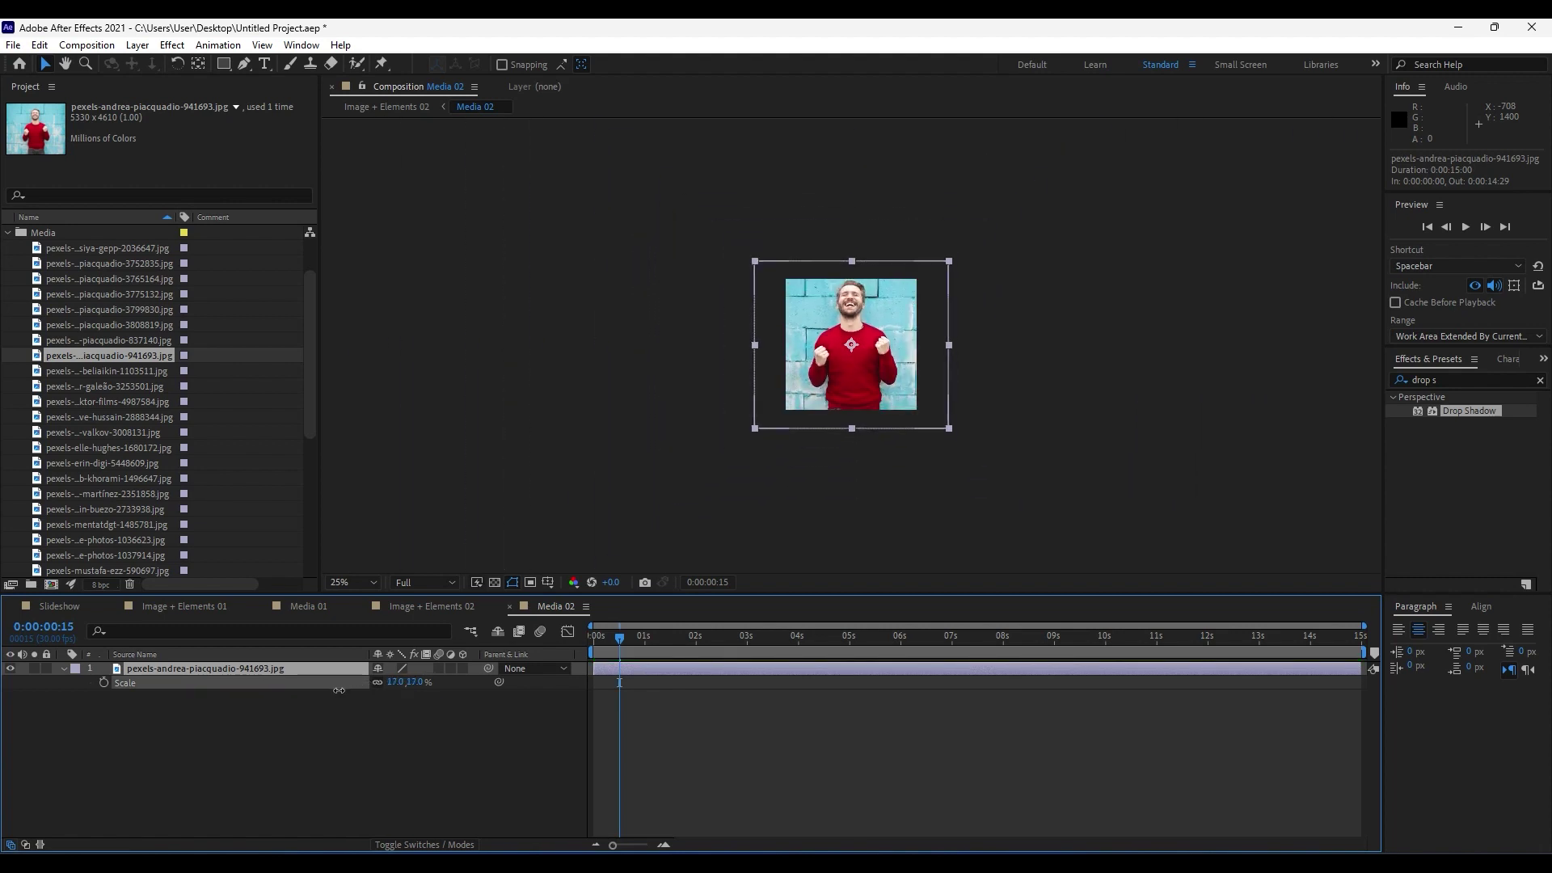
In the Slideshow composition, duplicate the Image + Elements 01 layer and shift the copy to start at 0:00:00:27.
{"action": "left_click", "coordinate": [59, 606]}
{"action": "key", "text": "space"}
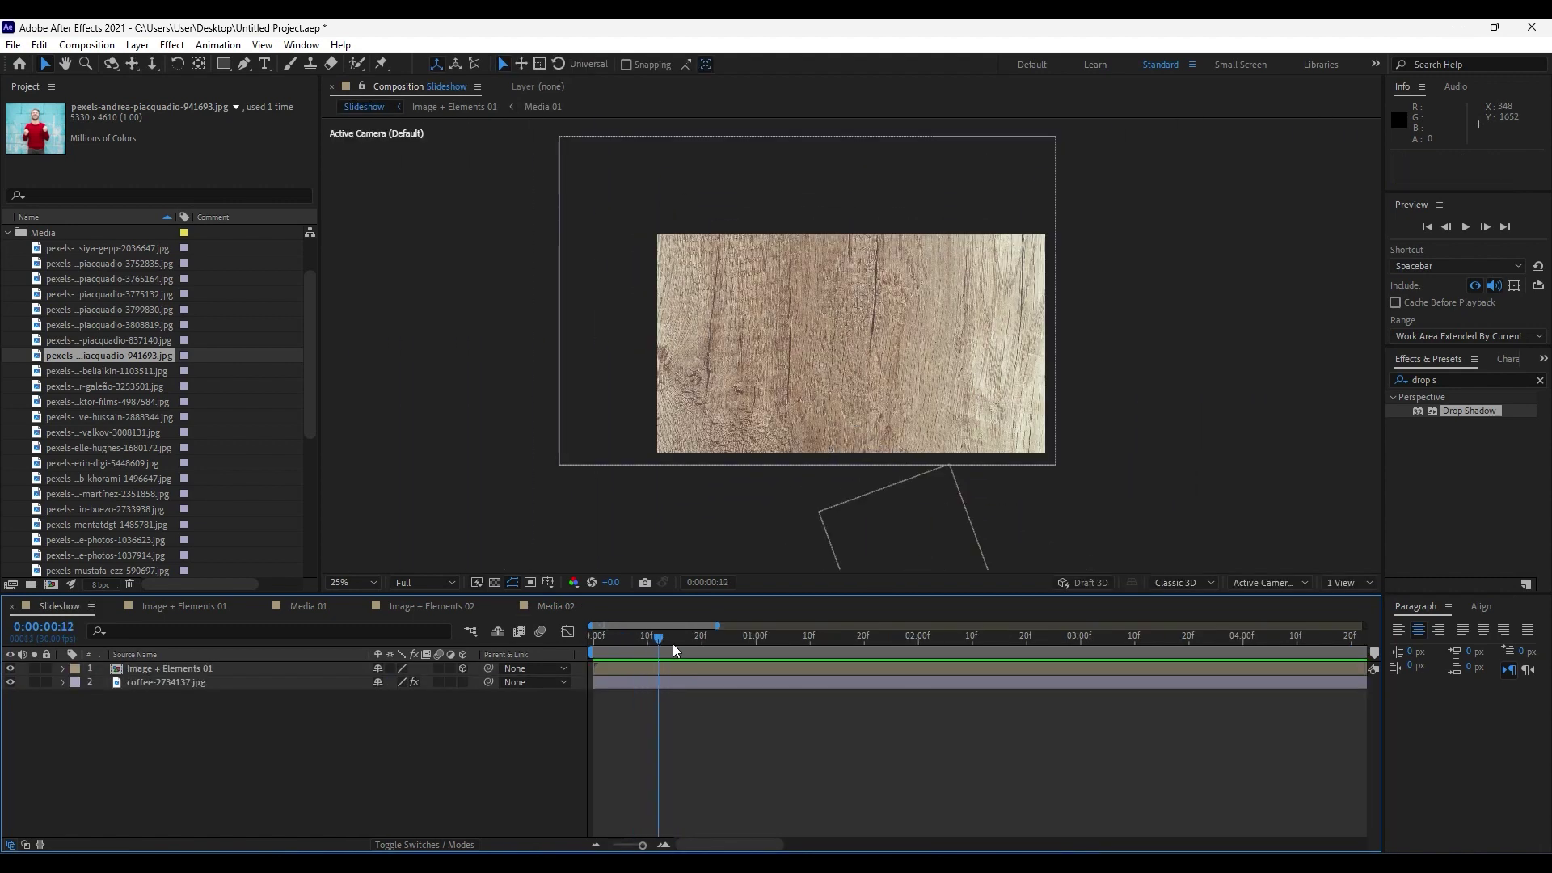
{"action": "left_click", "coordinate": [228, 682]}
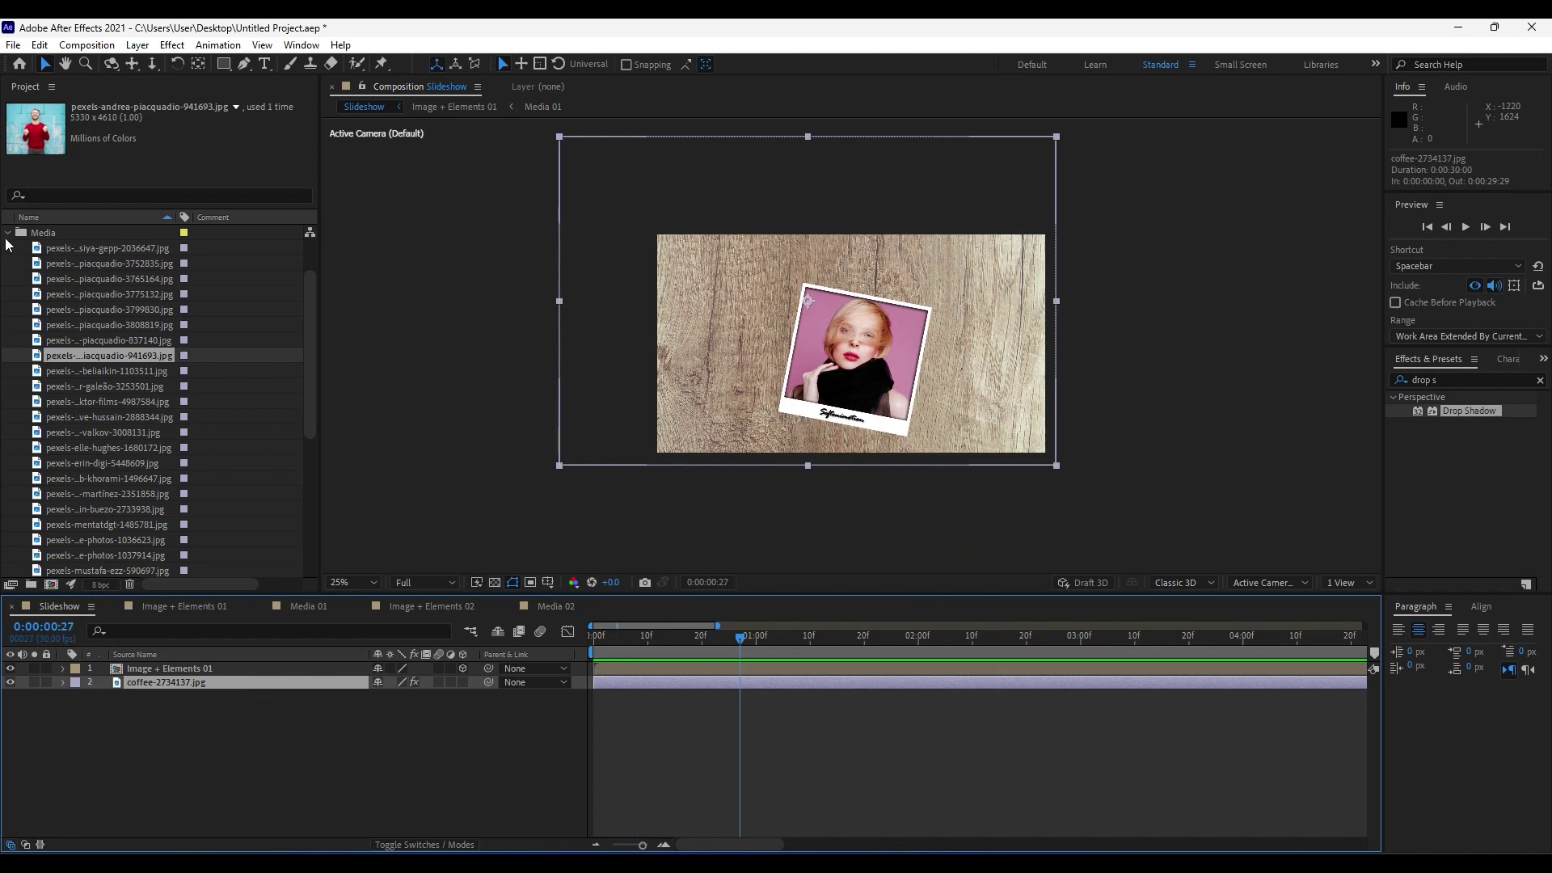
{"action": "left_click", "coordinate": [206, 669]}
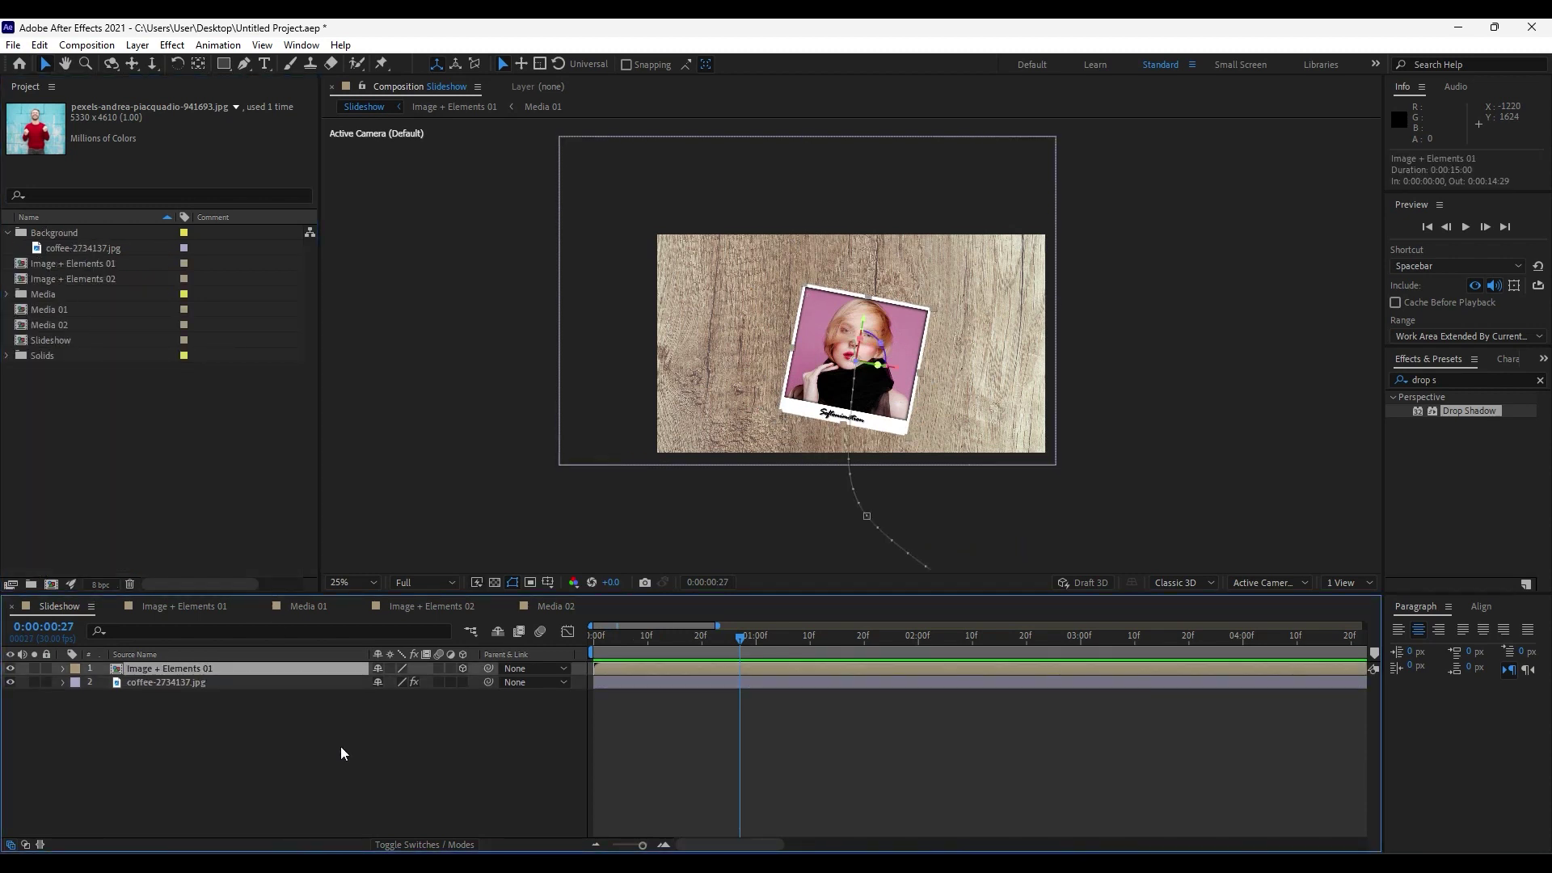
{"action": "key", "text": "ctrl+d"}
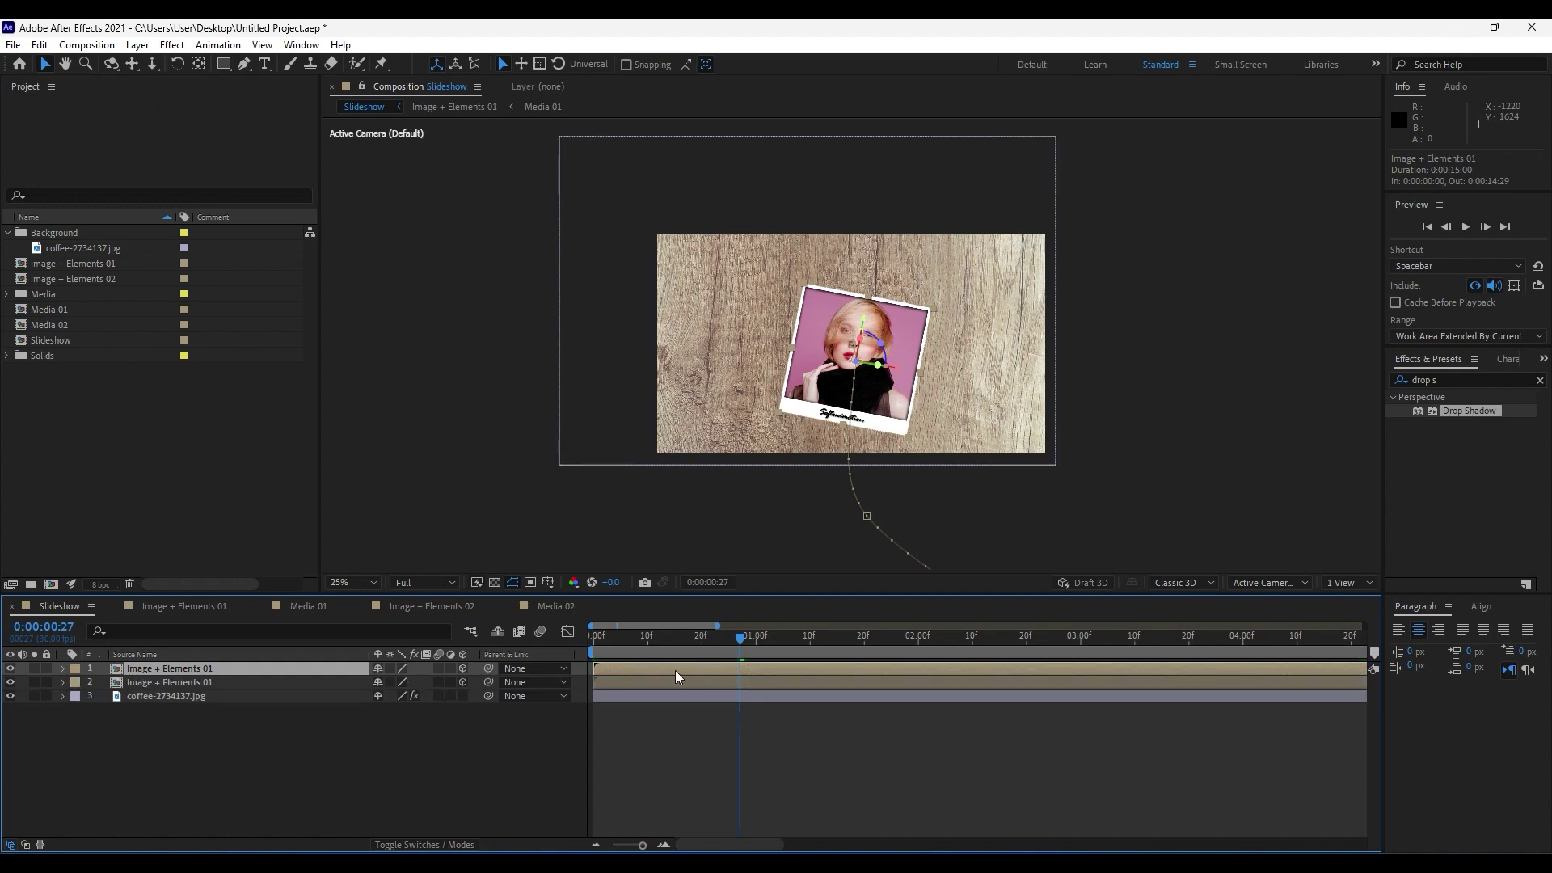
{"action": "left_click_drag", "start_coordinate": [661, 672], "coordinate": [807, 667]}
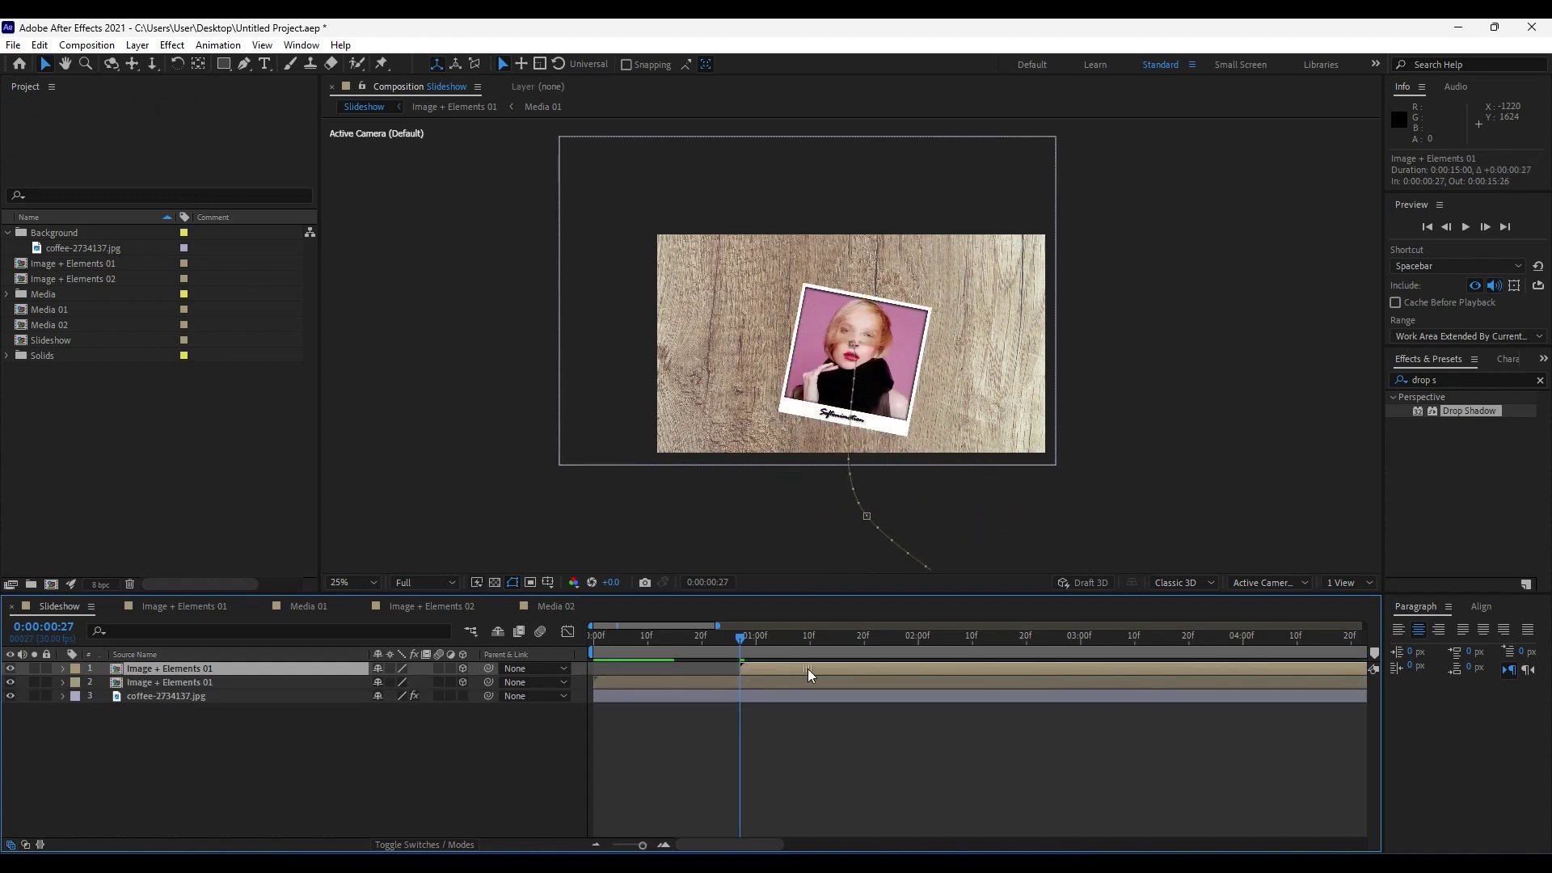
Replace the duplicated layer's source with the Image + Elements 02 composition and reveal its Position and Z Rotation keyframes.
{"action": "left_click", "coordinate": [101, 280]}
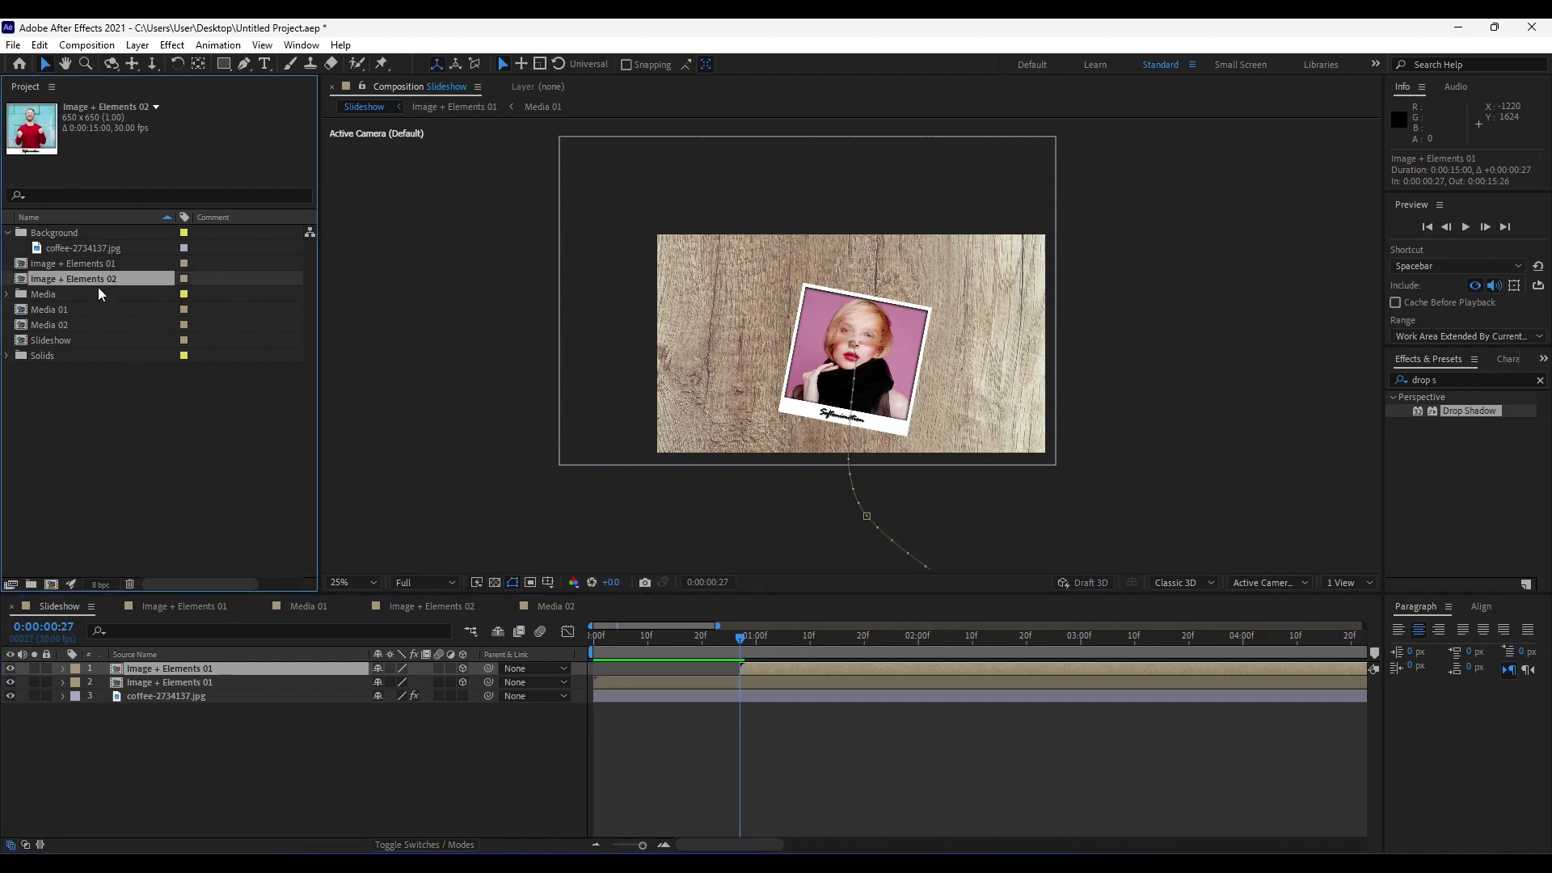
{"action": "left_click_drag", "start_coordinate": [95, 279], "coordinate": [224, 670]}
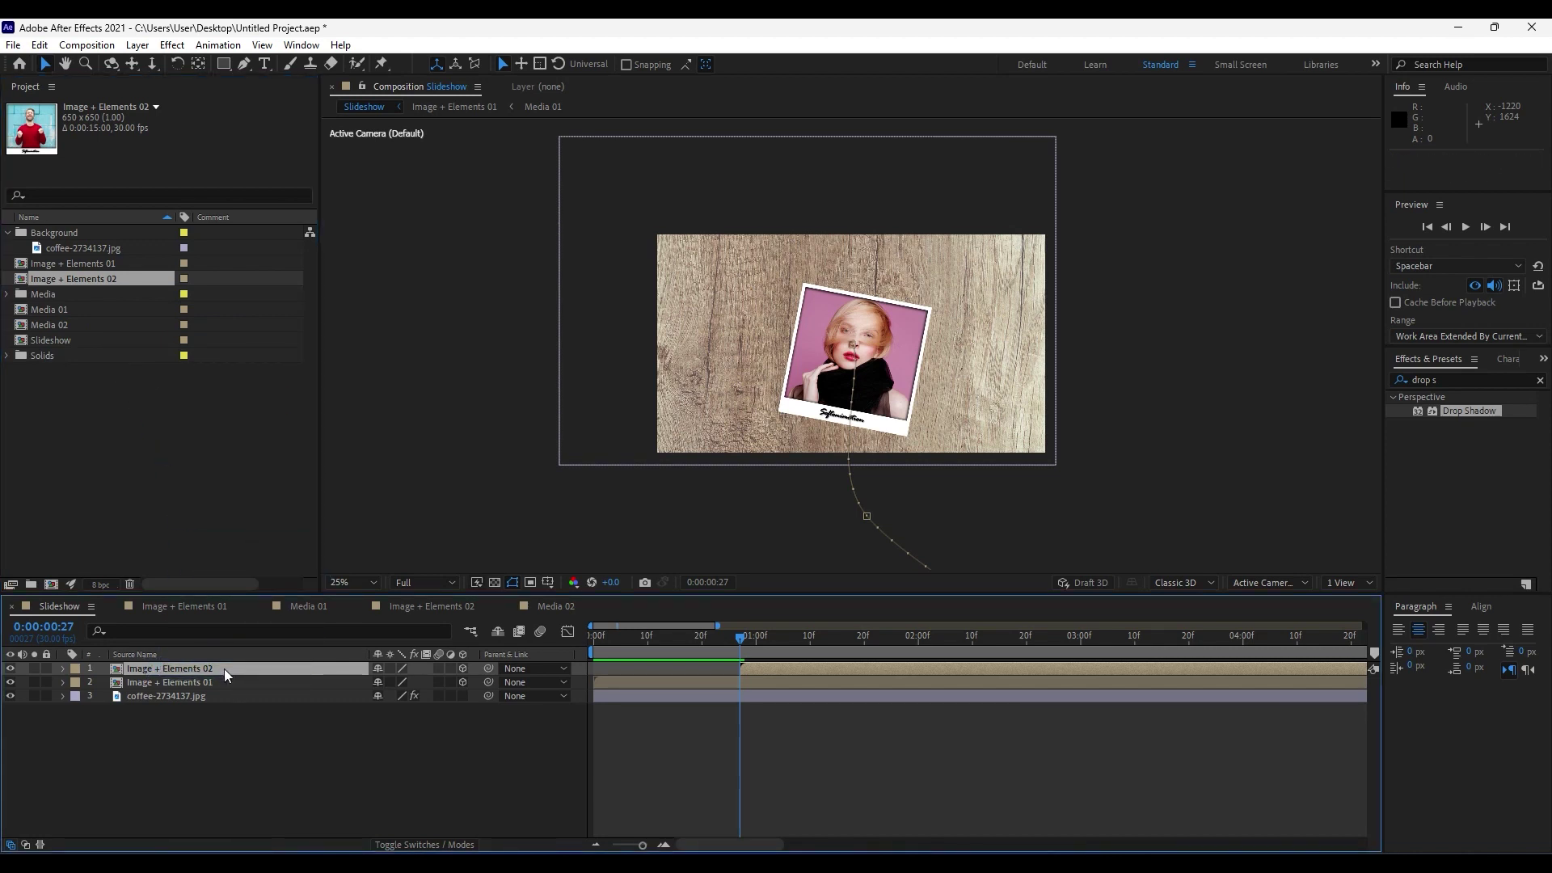
{"action": "left_click_drag", "start_coordinate": [719, 638], "coordinate": [788, 642]}
{"action": "key", "text": "u"}
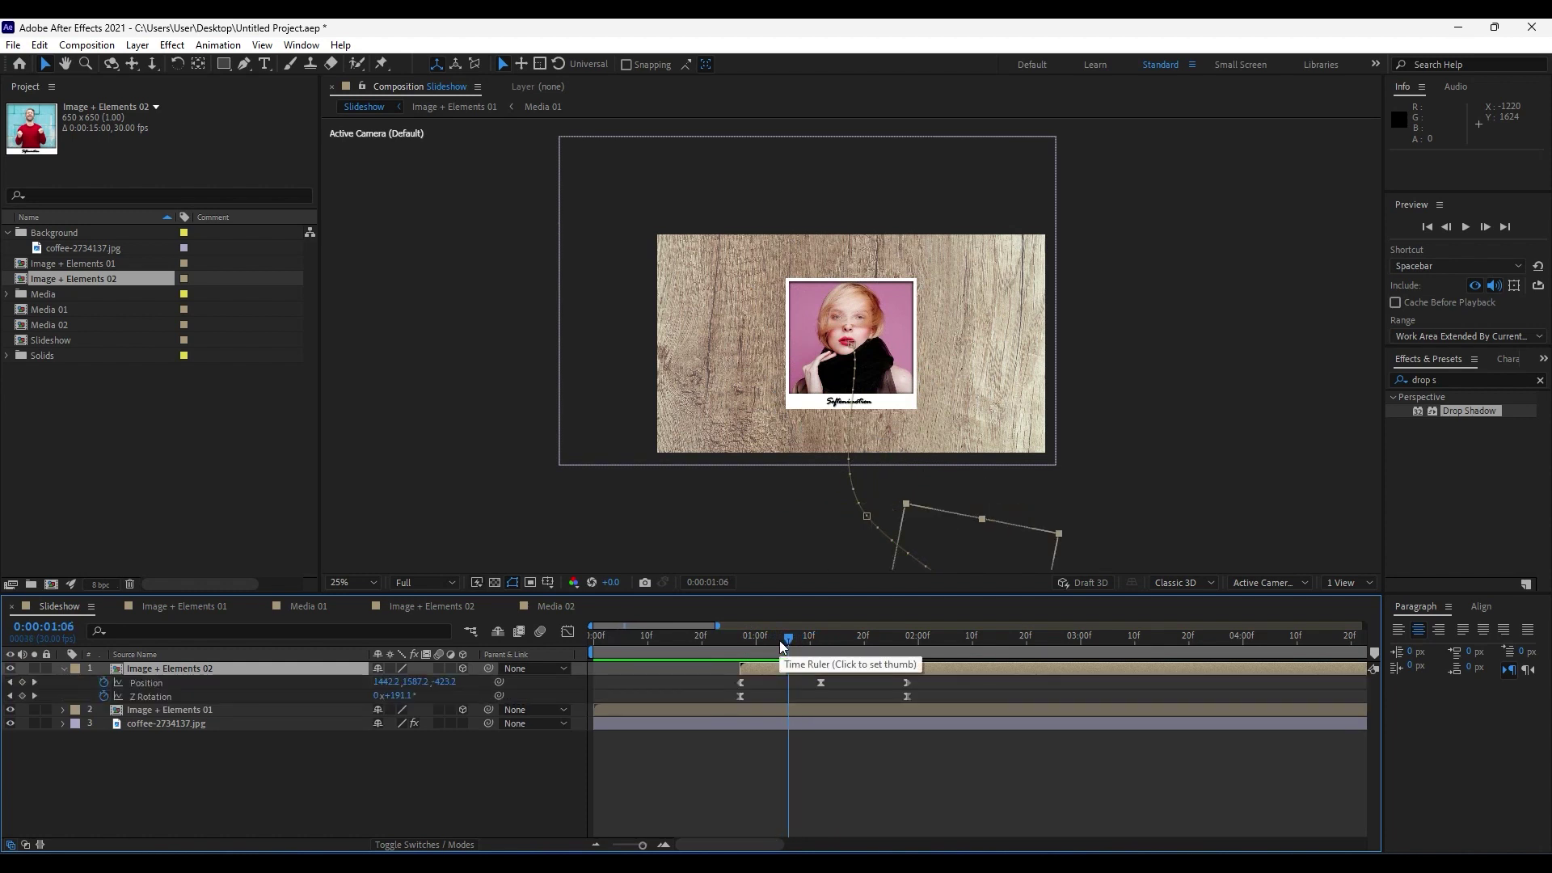
{"action": "key", "text": "u"}
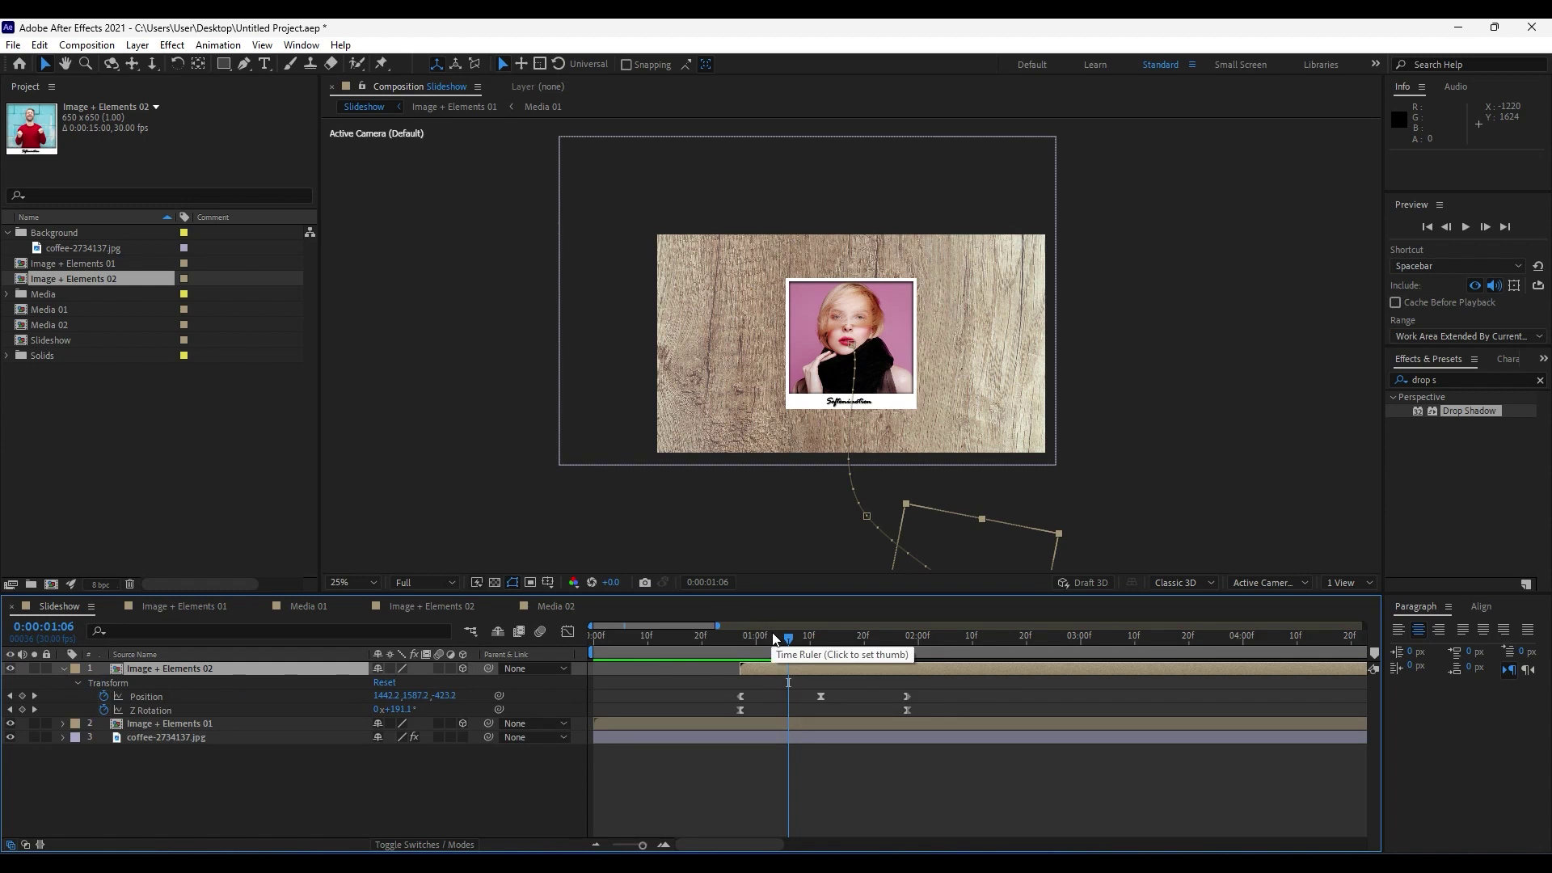
At 0:00:00:27, move the Image + Elements 02 frame's starting position to about 306, 1584 below the background.
{"action": "key", "text": "k"}
{"action": "key", "text": "k"}
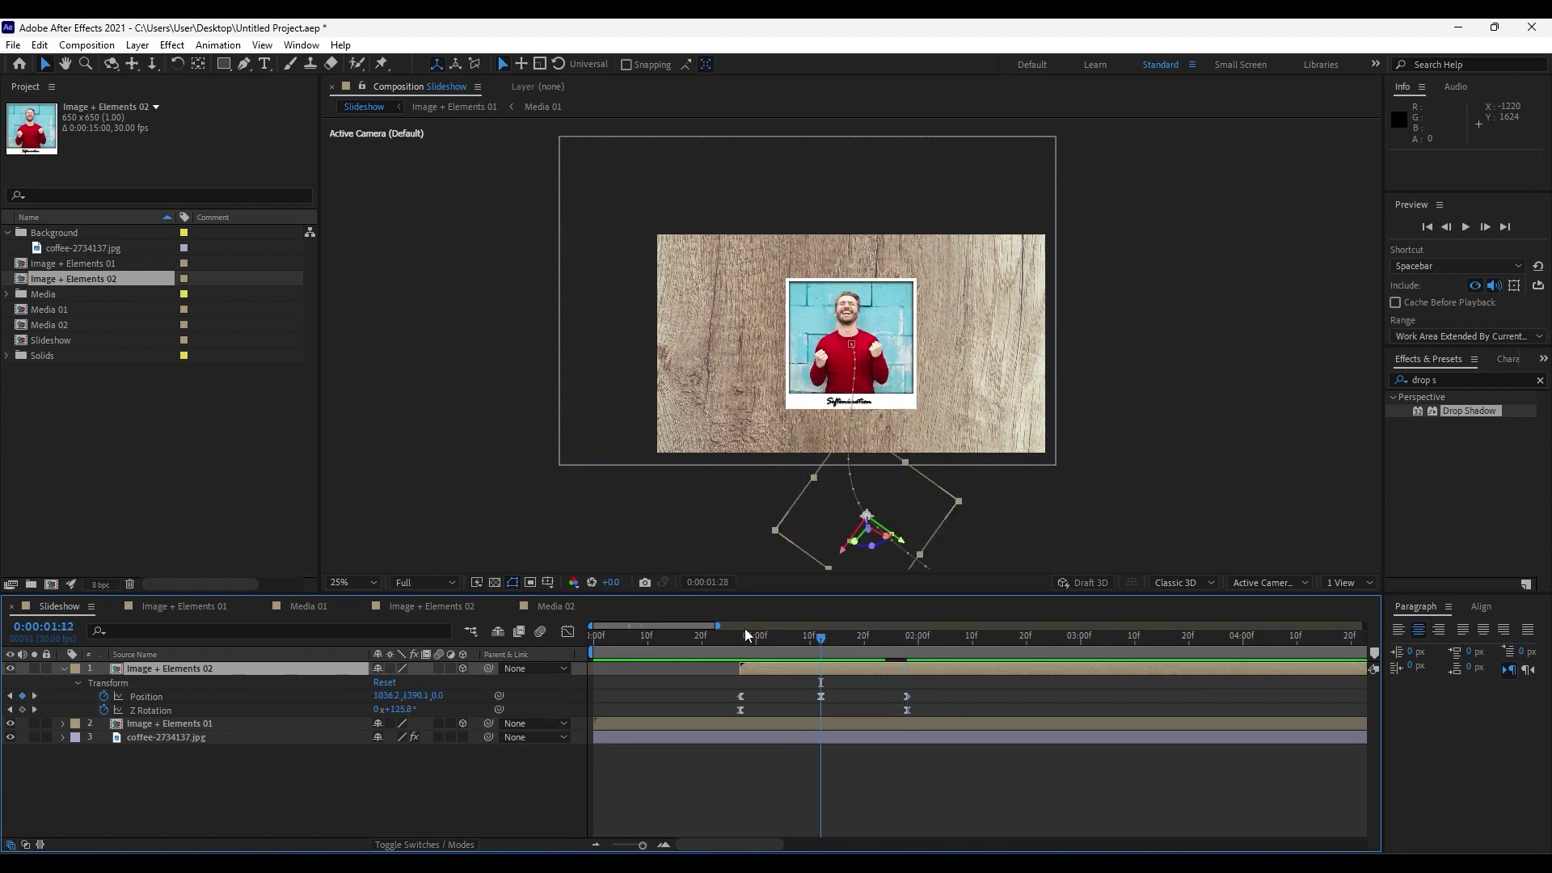
{"action": "left_click", "coordinate": [742, 635]}
{"action": "scroll", "coordinate": [846, 435], "scroll_direction": "down", "scroll_amount": 2}
{"action": "left_click_drag", "start_coordinate": [1022, 513], "coordinate": [742, 499]}
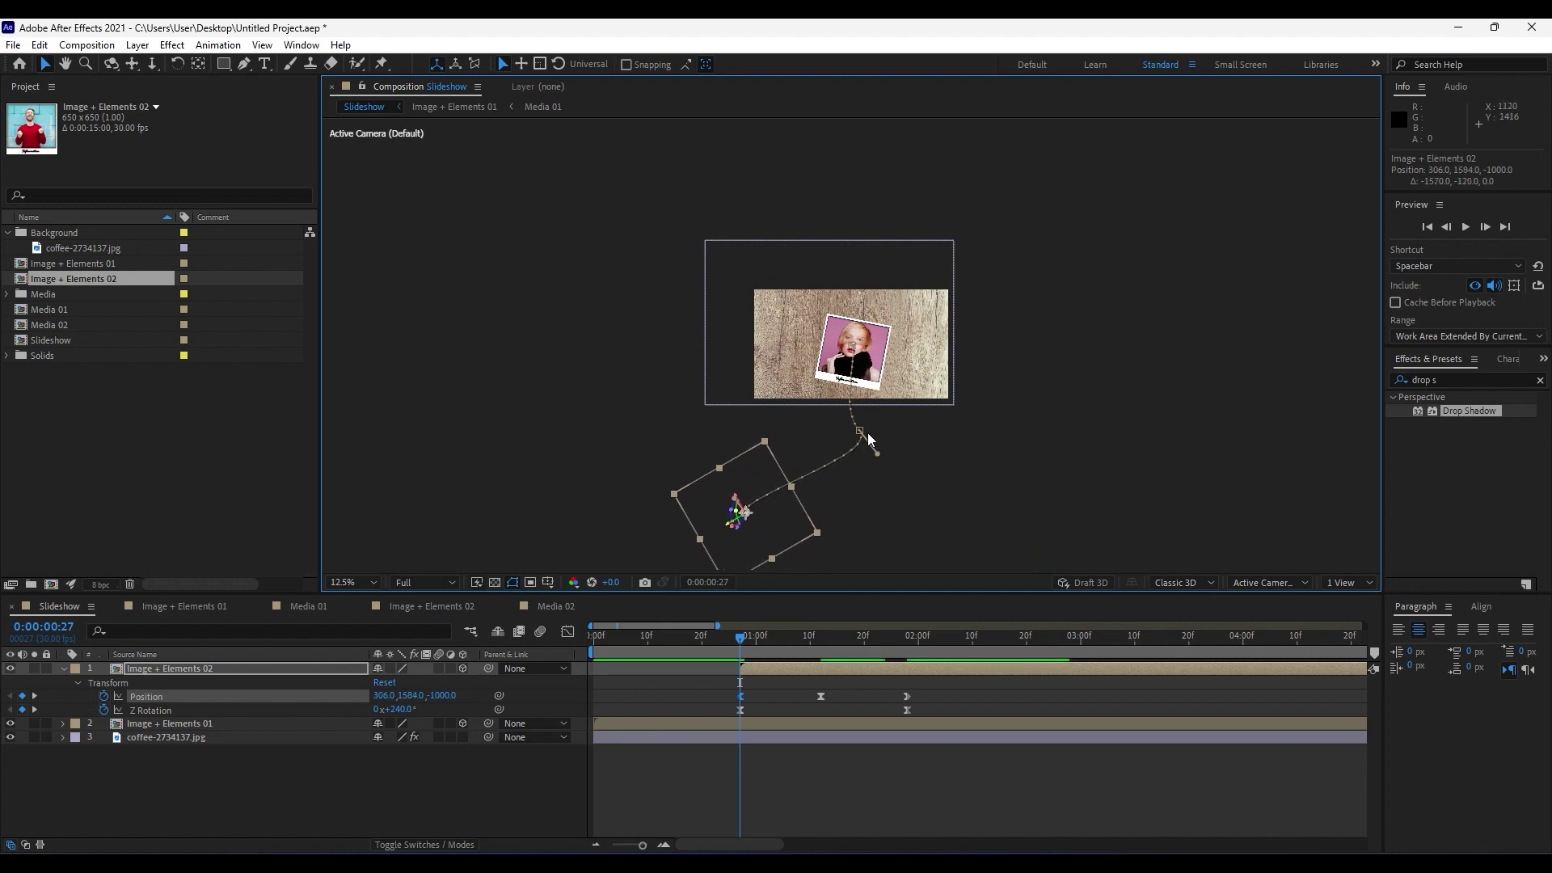
Compare the frame's position keyframes and, at 0:00:01:12, move its middle point to about 836, 1446.
{"action": "key", "text": "k"}
{"action": "key", "text": "j"}
{"action": "key", "text": "k"}
{"action": "key", "text": "j"}
{"action": "key", "text": "k"}
{"action": "key", "text": "j"}
{"action": "key", "text": "k"}
{"action": "key", "text": "k"}
{"action": "key", "text": "j"}
{"action": "key", "text": "j"}
{"action": "key", "text": "k"}
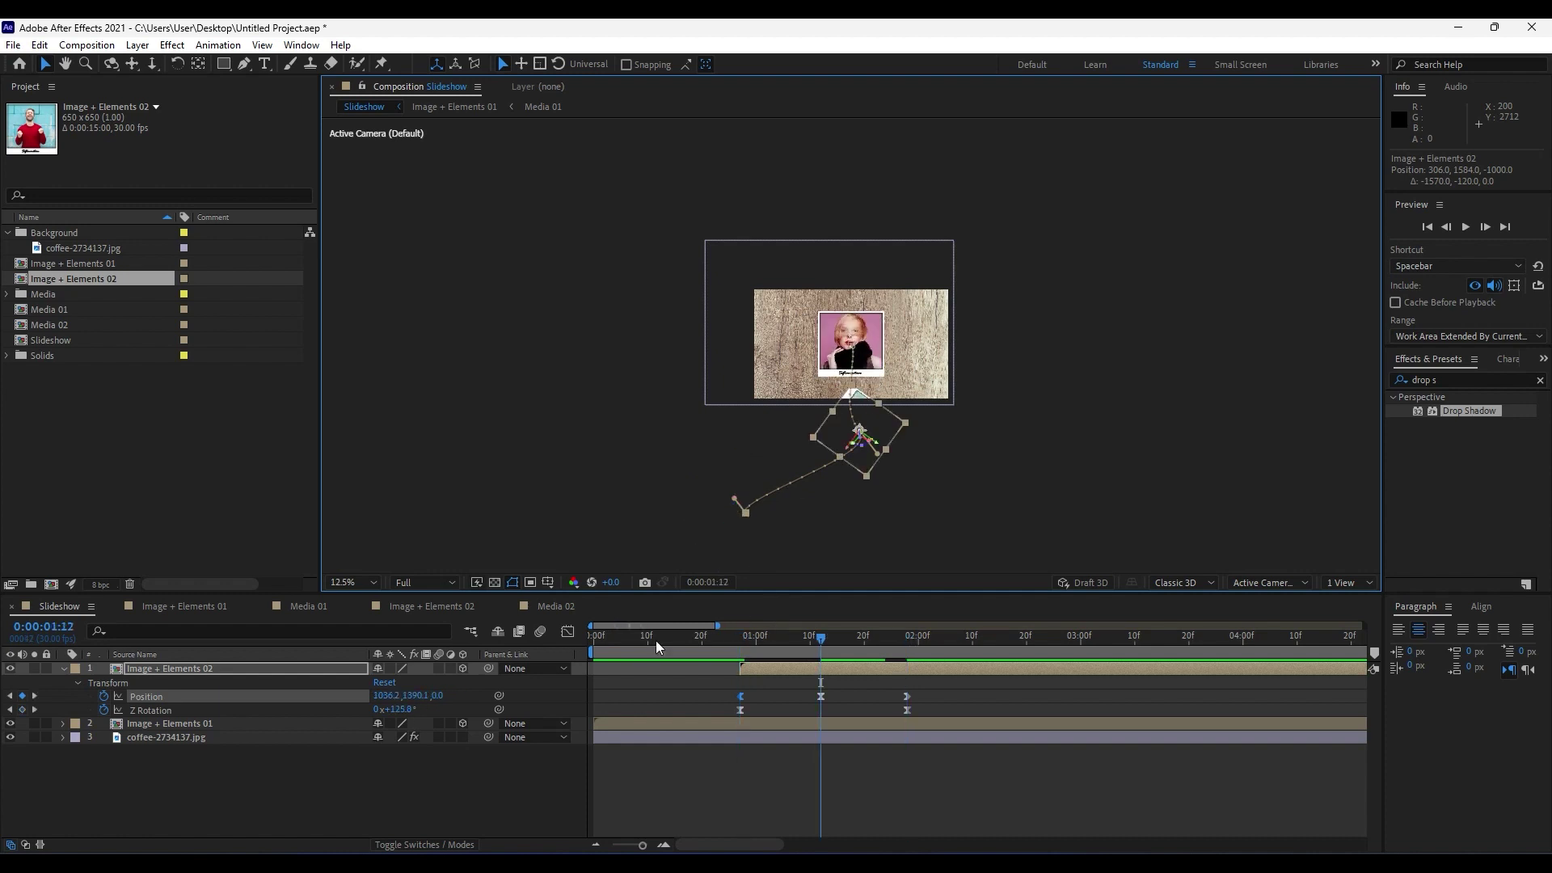
{"action": "mouse_move", "coordinate": [826, 437]}
{"action": "left_mouse_down"}
{"action": "mouse_move", "coordinate": [778, 435]}
{"action": "mouse_move", "coordinate": [795, 441]}
{"action": "mouse_move", "coordinate": [781, 453]}
{"action": "mouse_move", "coordinate": [841, 440]}
{"action": "mouse_move", "coordinate": [796, 447]}
{"action": "mouse_move", "coordinate": [812, 444]}
{"action": "left_mouse_up"}
At 0:00:01:28, place the Image + Elements 02 frame at about 552, 520, set its Z Rotation to -11°, and preview the animation.
{"action": "key", "text": "k"}
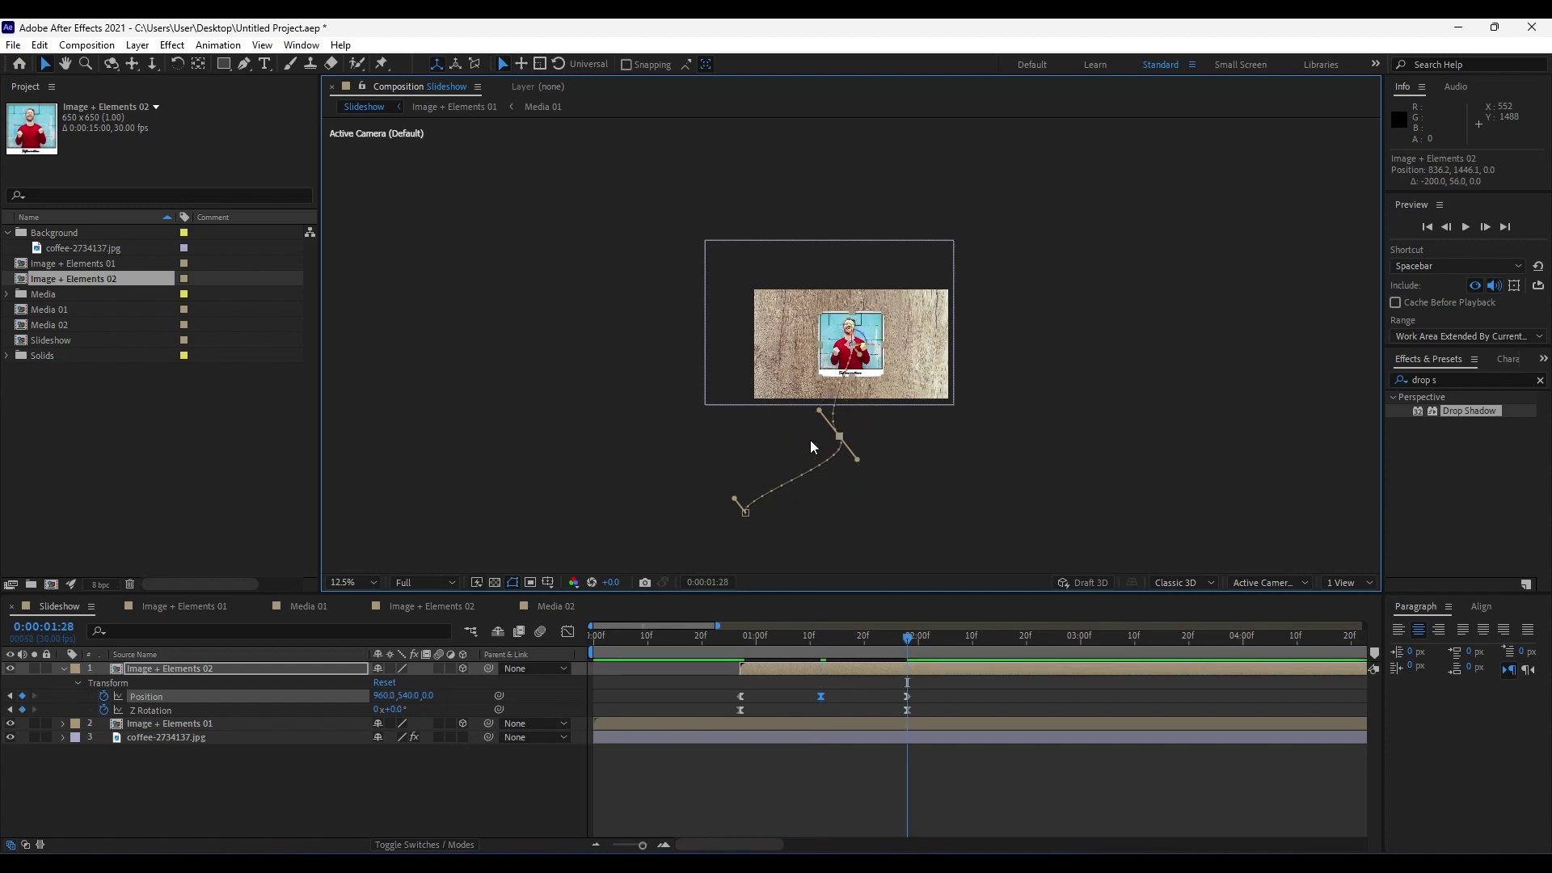
{"action": "key", "text": "period"}
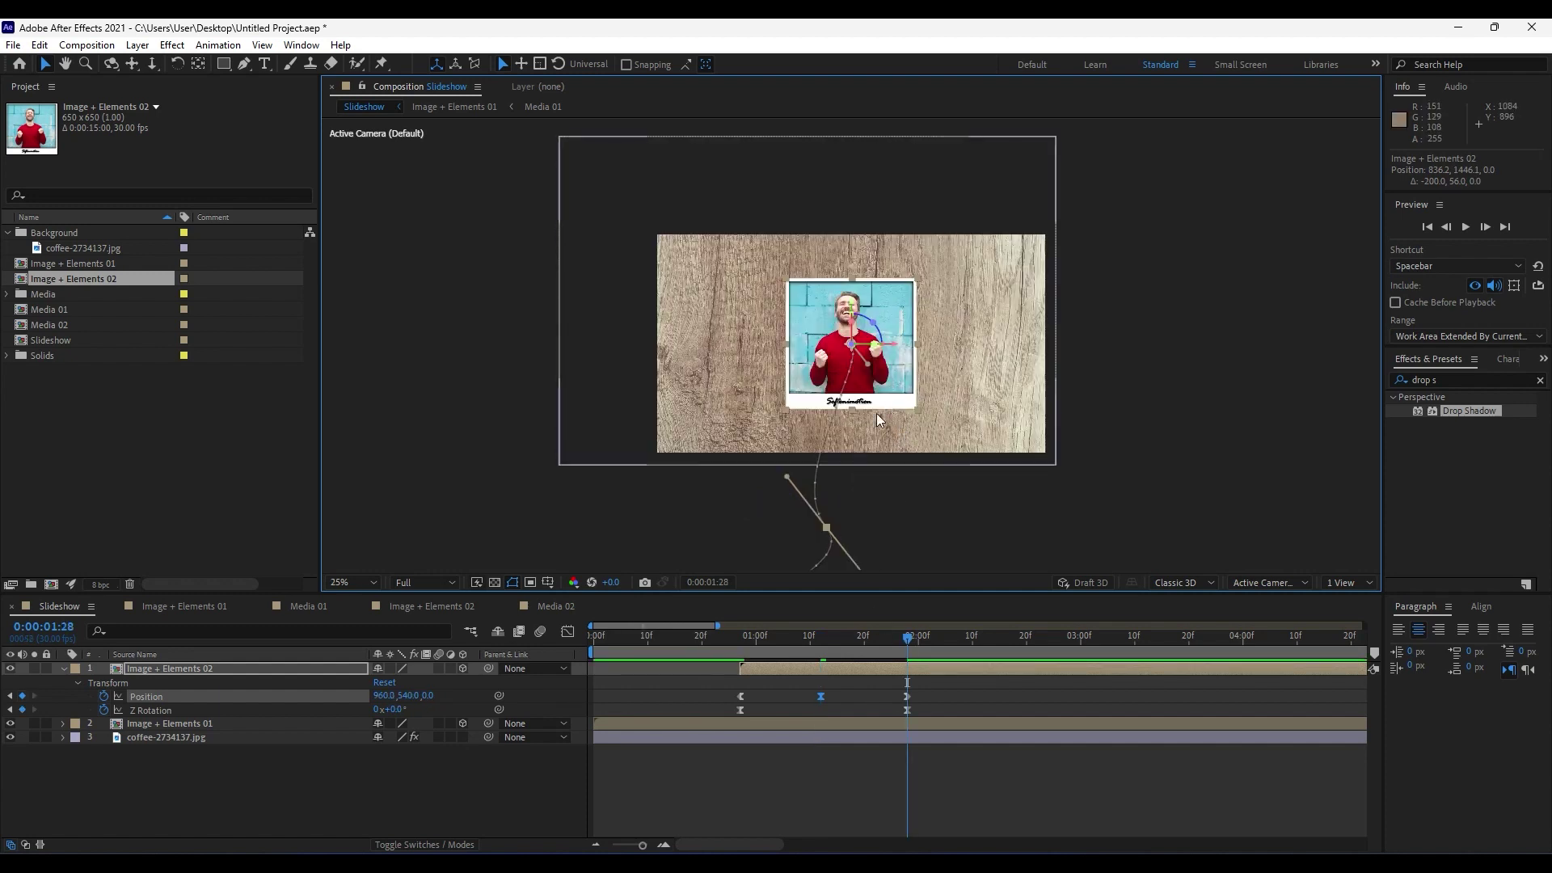
{"action": "left_click_drag", "start_coordinate": [873, 377], "coordinate": [791, 402]}
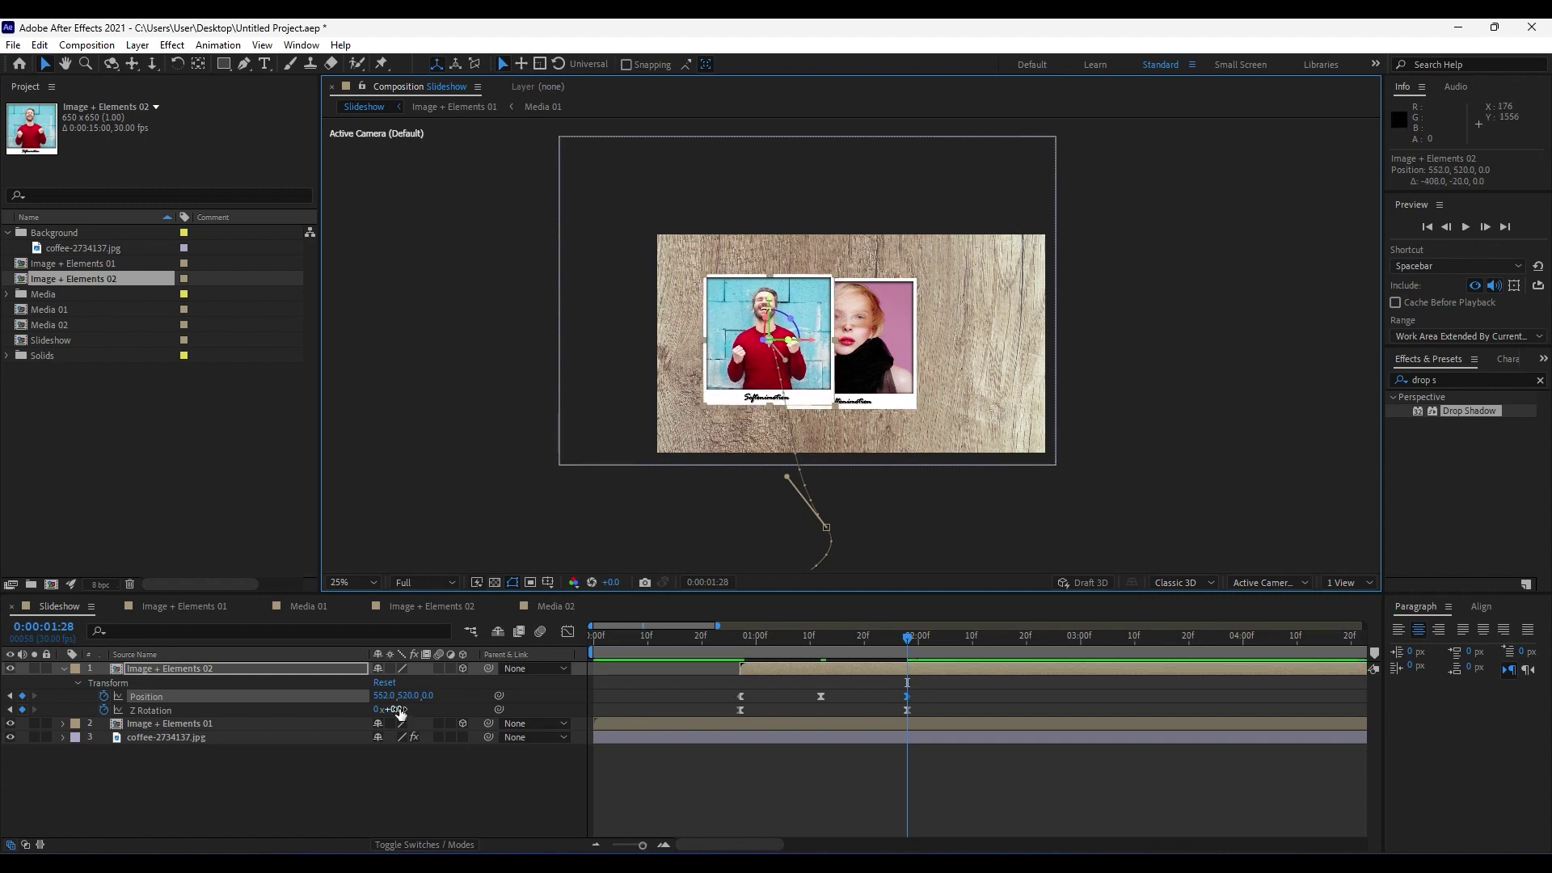
{"action": "left_click_drag", "start_coordinate": [399, 714], "coordinate": [396, 720]}
{"action": "left_click", "coordinate": [396, 780]}
{"action": "key", "text": "space"}
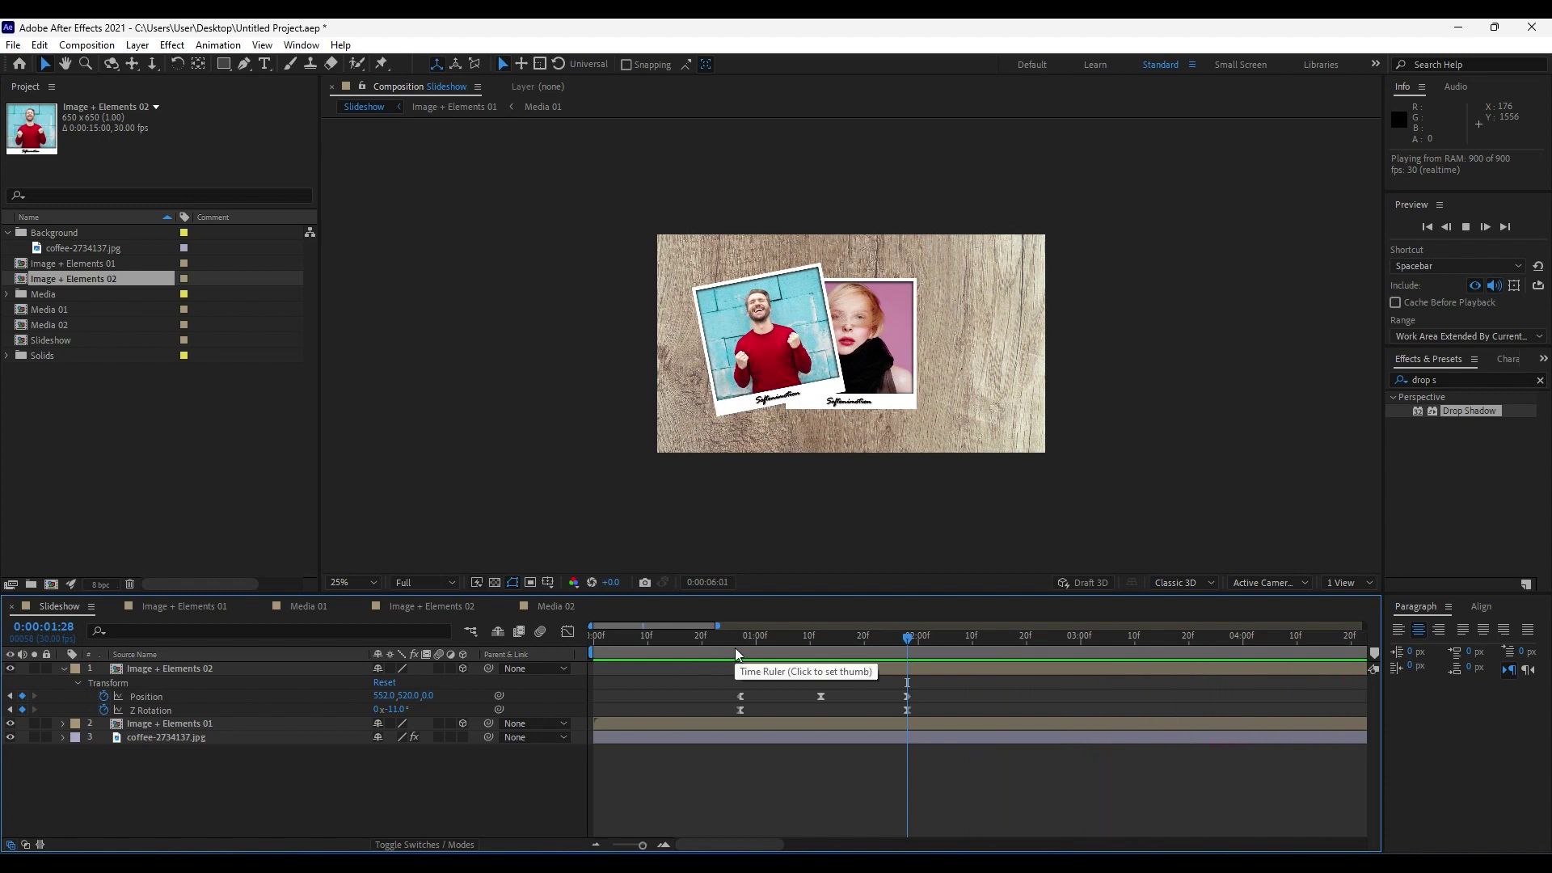
{"action": "key", "text": "space"}
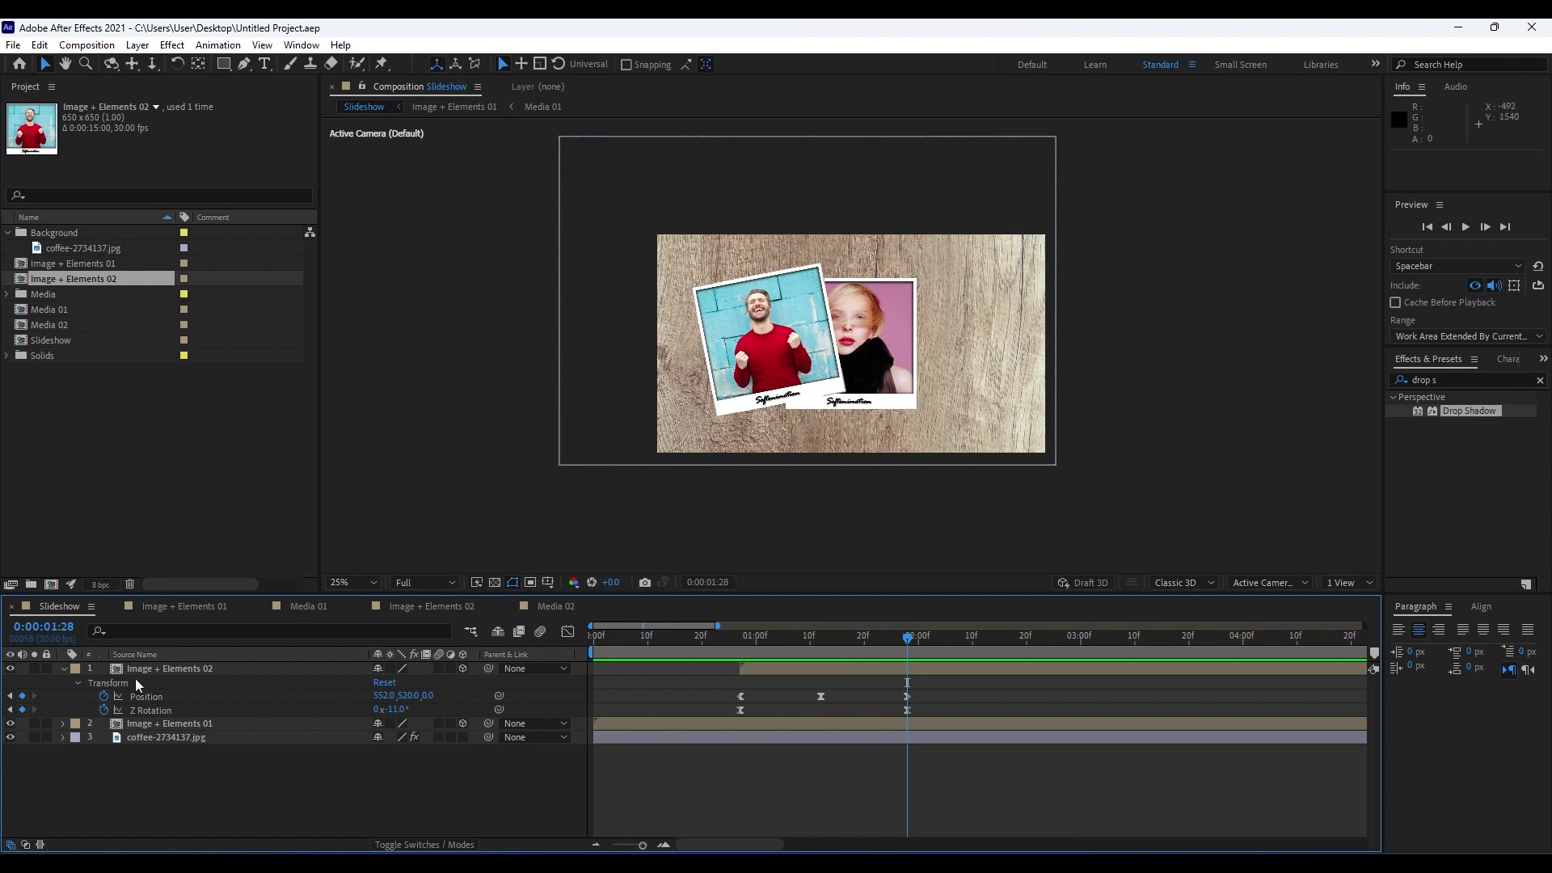
Open Image + Elements 02 and change its caption text to "Photo Slideshow".
{"action": "double_click", "coordinate": [166, 671]}
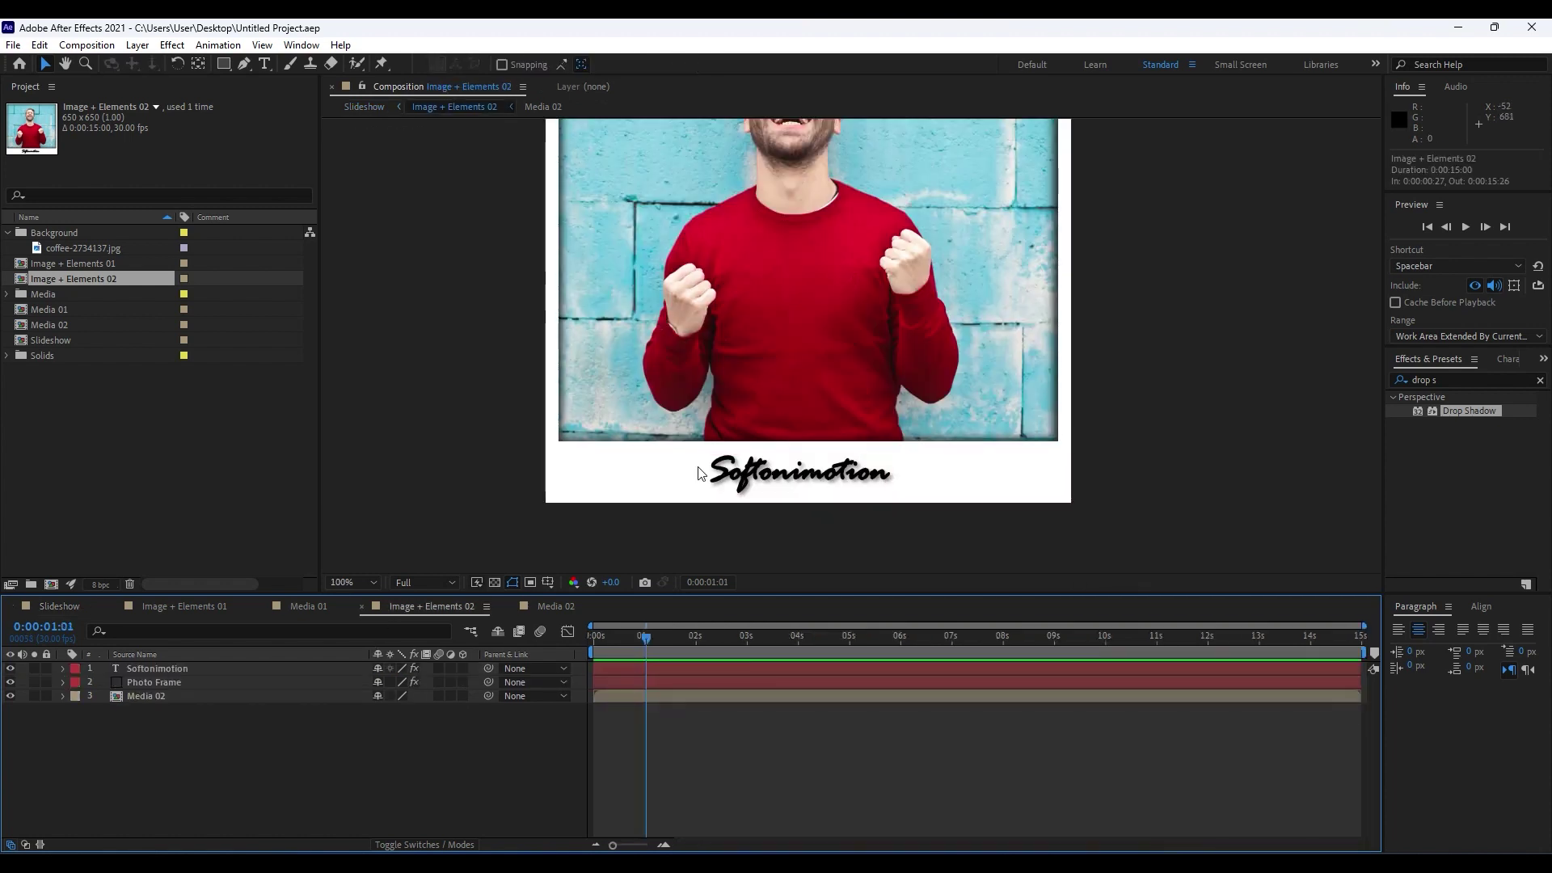
{"action": "double_click", "coordinate": [186, 669]}
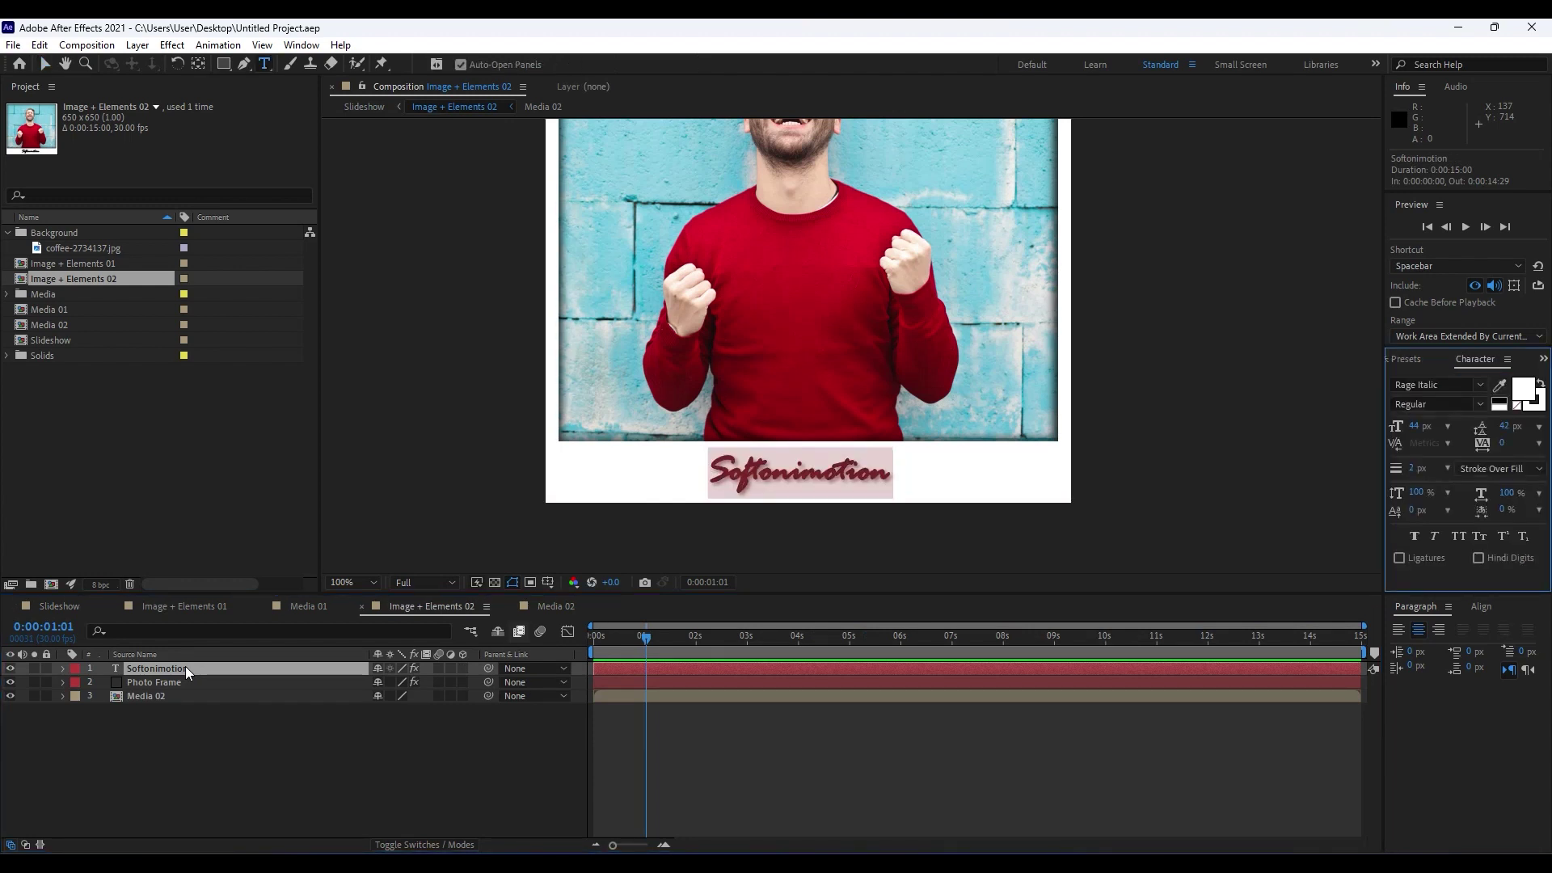
{"action": "type", "text": "Photo Slideshow"}
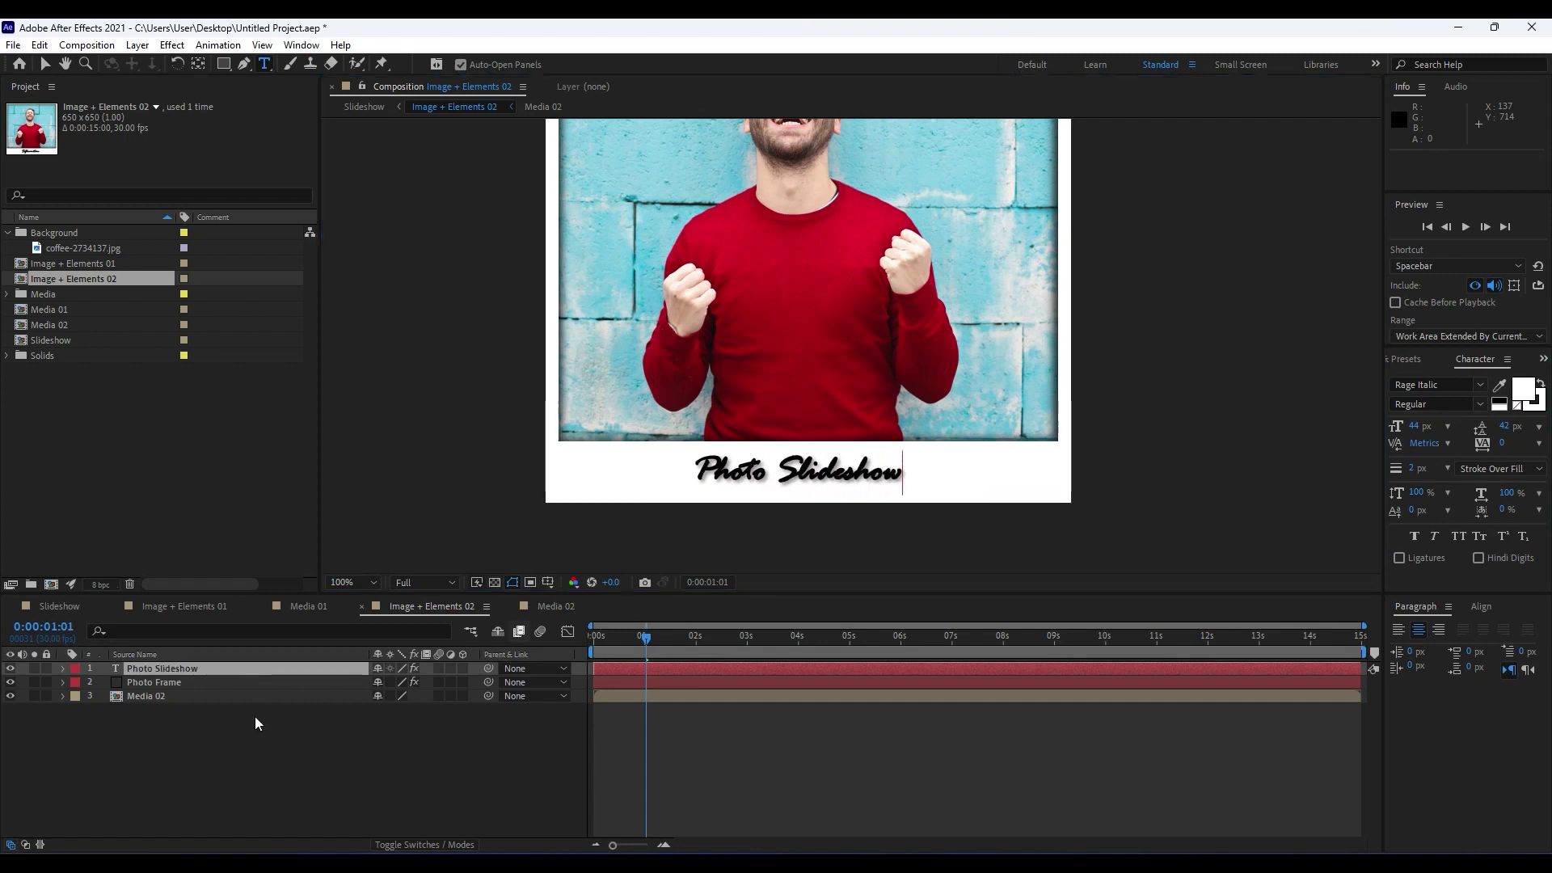
{"action": "left_click", "coordinate": [255, 717]}
{"action": "scroll", "coordinate": [768, 487], "scroll_direction": "down", "scroll_amount": 2}
{"action": "scroll", "coordinate": [703, 485], "scroll_direction": "up", "scroll_amount": 2}
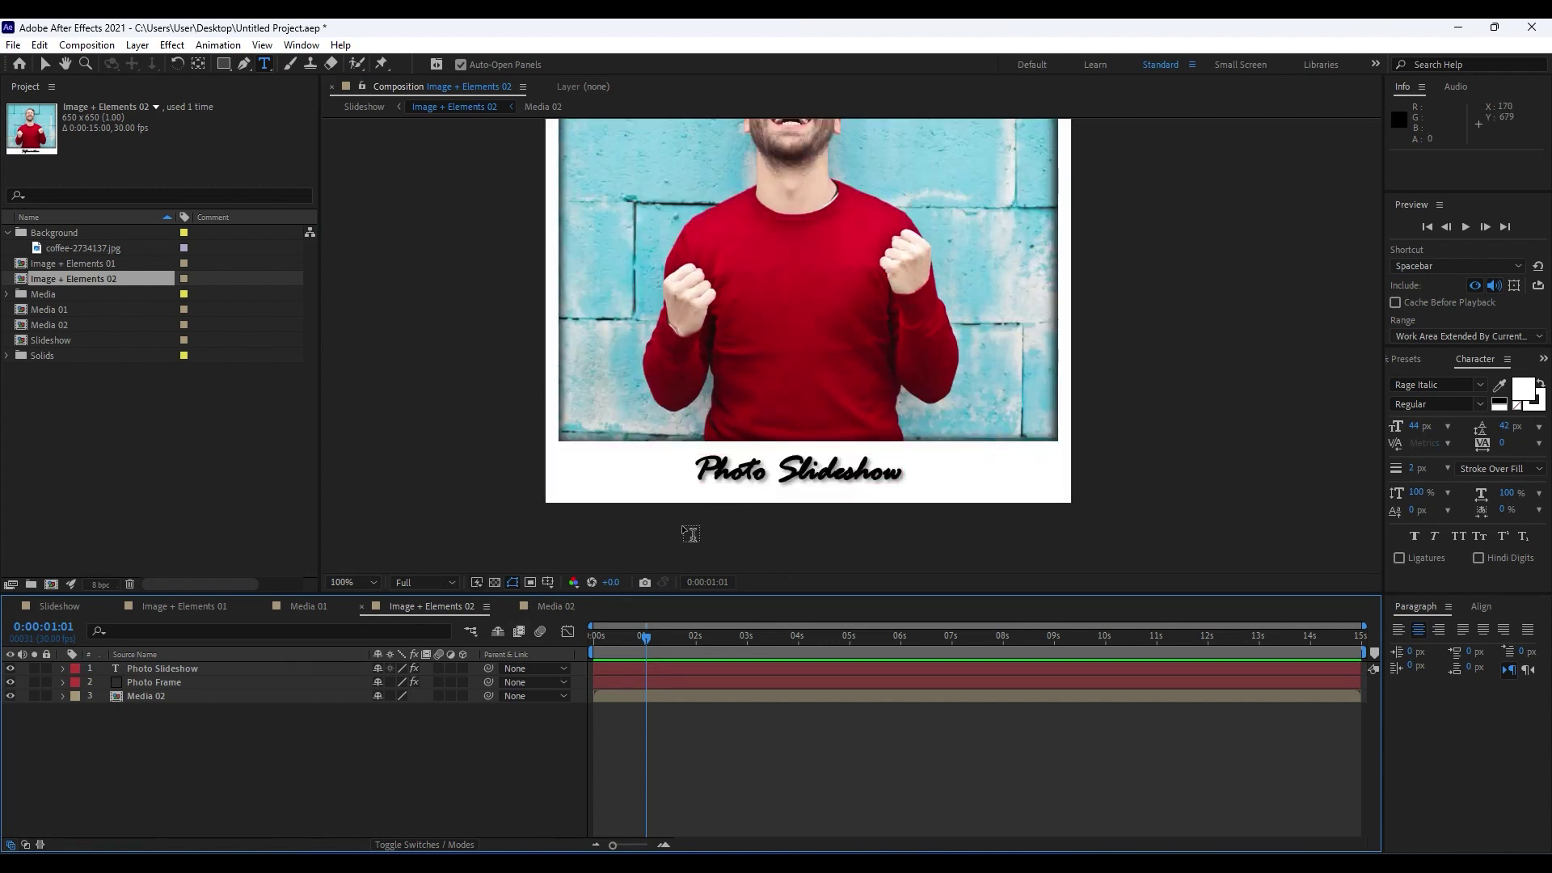
Reposition the Photo Slideshow caption to about 323, 625 on the frame's lower white border.
{"action": "key", "text": "v"}
{"action": "left_click", "coordinate": [187, 668]}
{"action": "left_click", "coordinate": [824, 473]}
{"action": "left_click_drag", "start_coordinate": [821, 471], "coordinate": [830, 475]}
Return to the Slideshow composition and check the second frame's entrance and caption up to 0:00:01:29.
{"action": "left_click", "coordinate": [59, 605]}
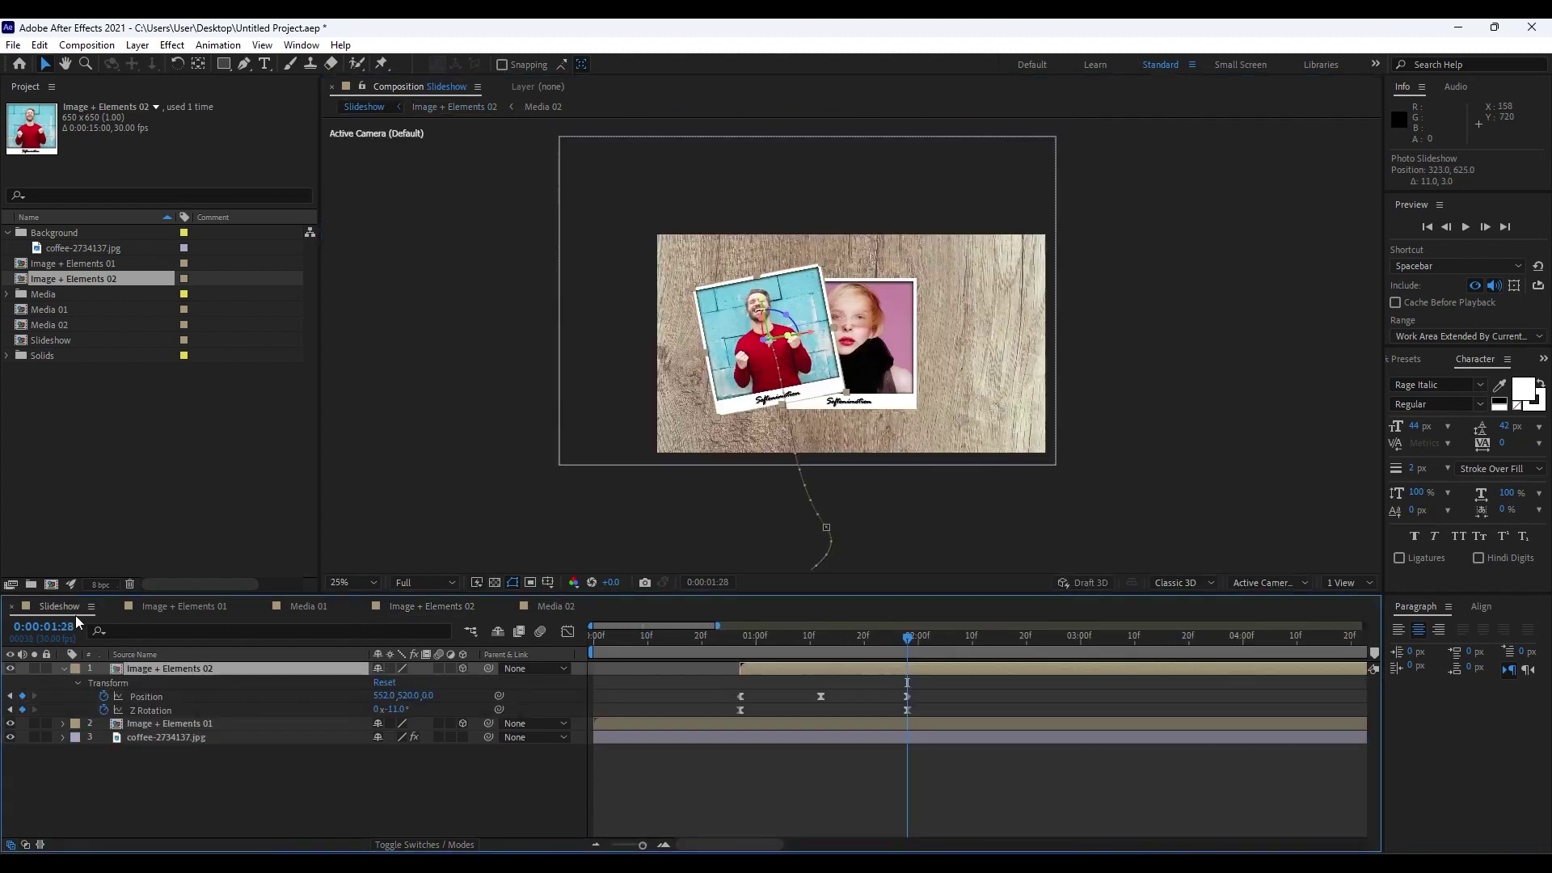
{"action": "left_click_drag", "start_coordinate": [672, 642], "coordinate": [913, 636]}
{"action": "key", "text": "period"}
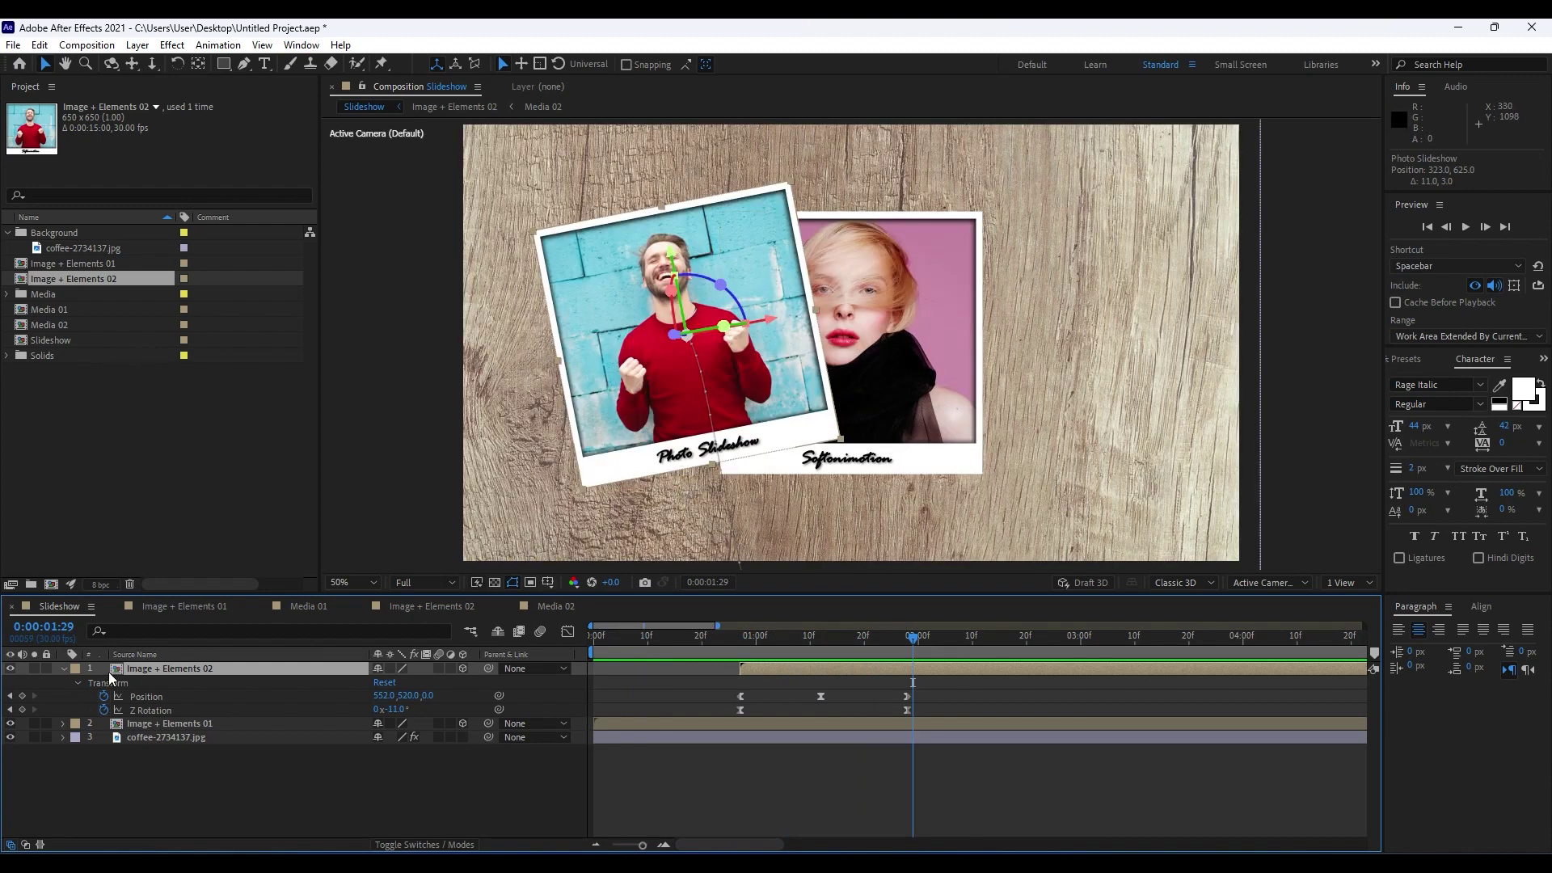
Collapse the Image + Elements 02 layer's properties and close every open composition except Slideshow.
{"action": "left_click", "coordinate": [64, 669]}
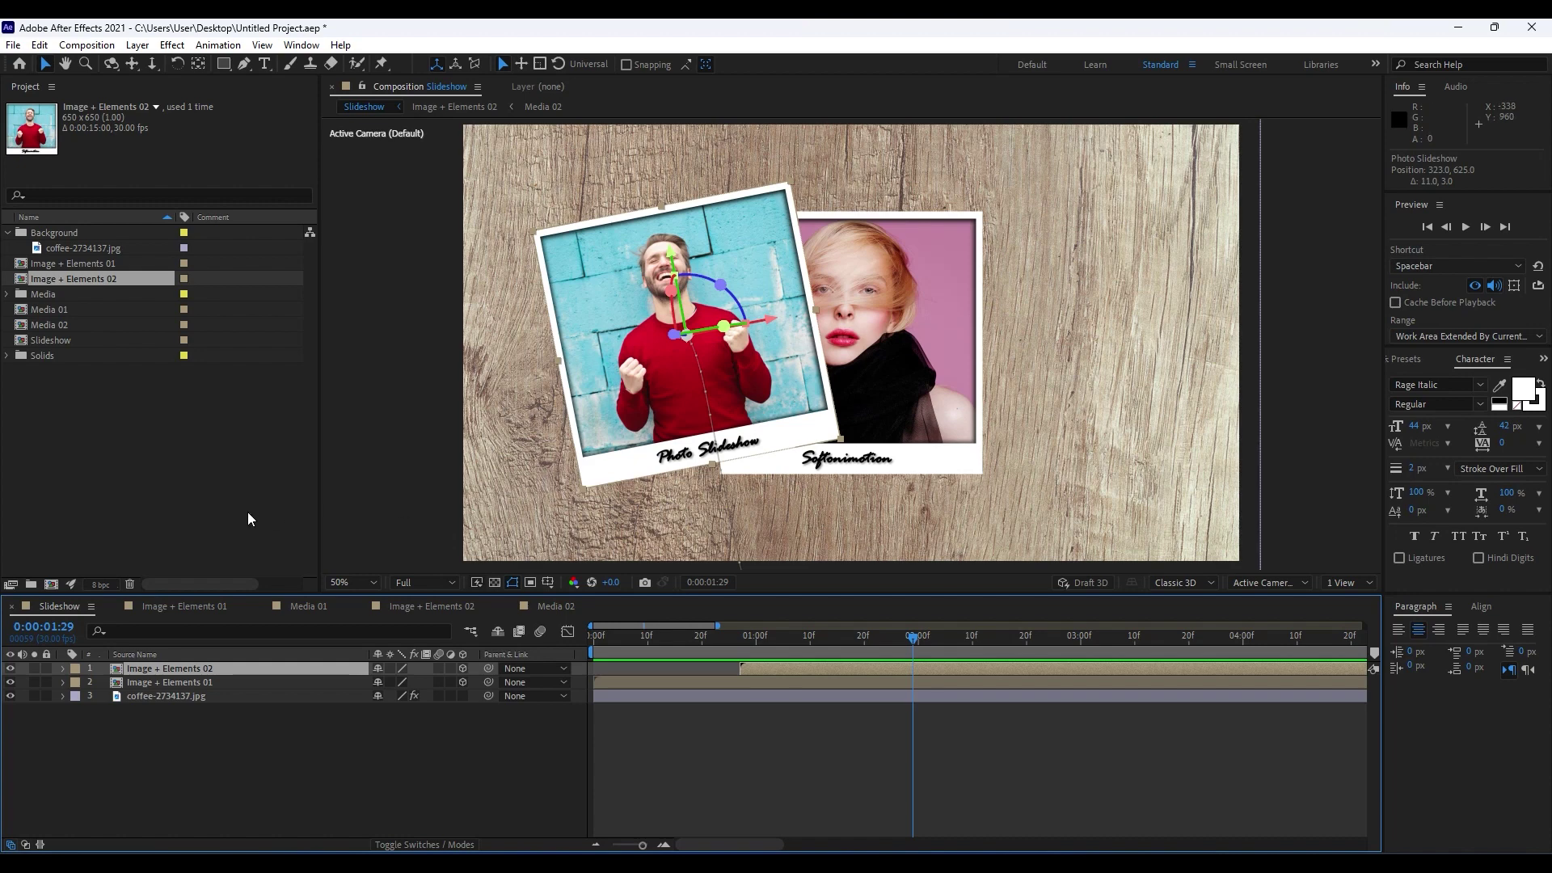
{"action": "left_click", "coordinate": [115, 606]}
{"action": "left_click", "coordinate": [115, 605]}
{"action": "left_click", "coordinate": [114, 606]}
{"action": "left_click", "coordinate": [115, 606]}
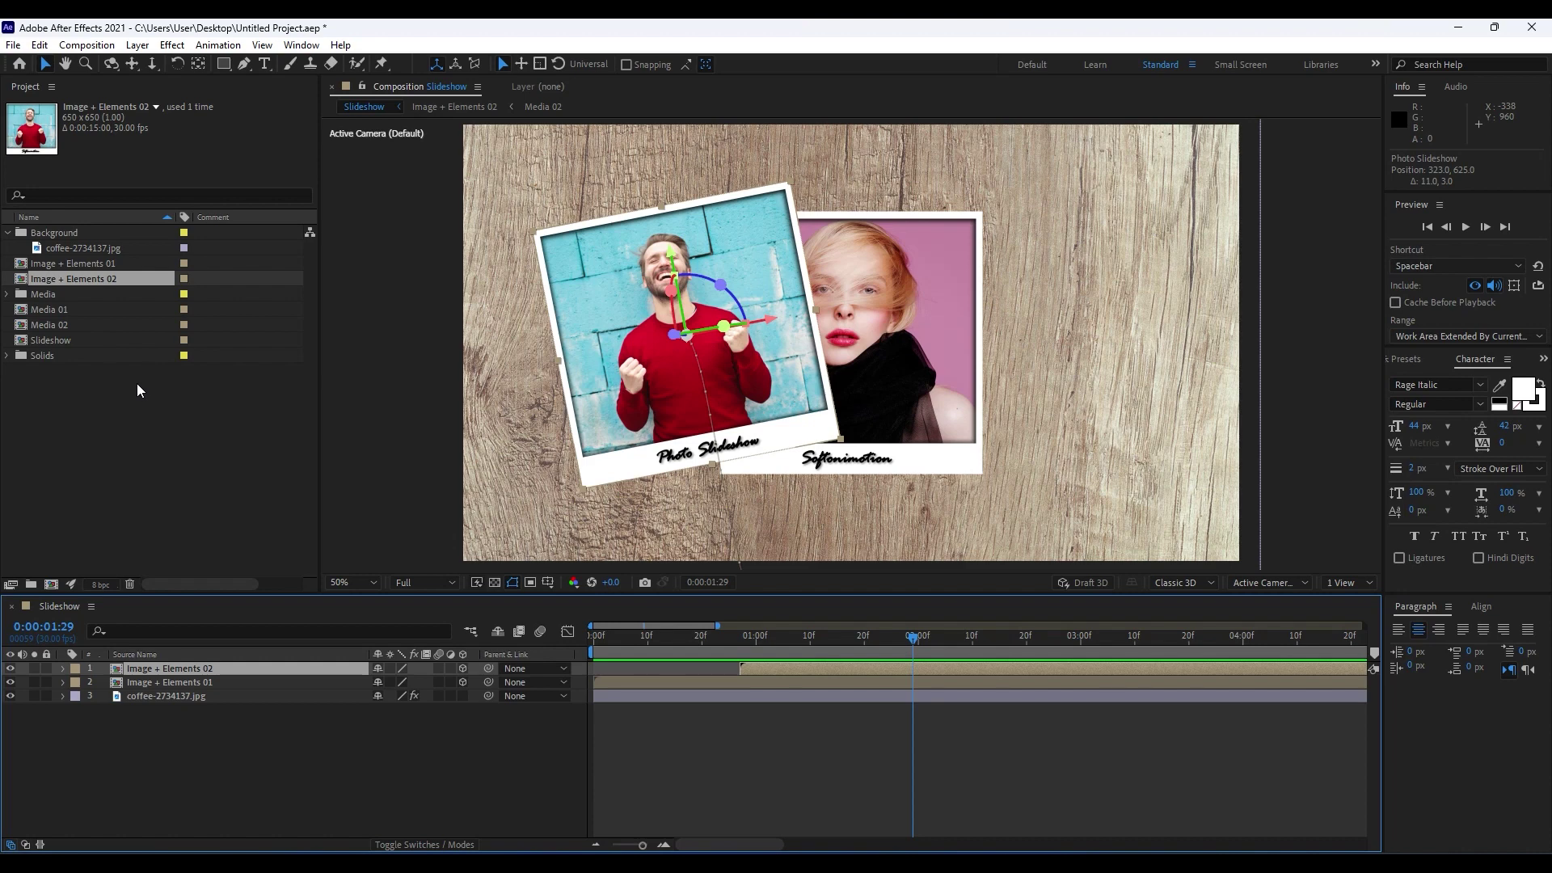
Duplicate the Image + Elements 02 and Media 02 compositions in the project to create Image + Elements 03 and Media 03.
{"action": "left_click", "coordinate": [67, 276]}
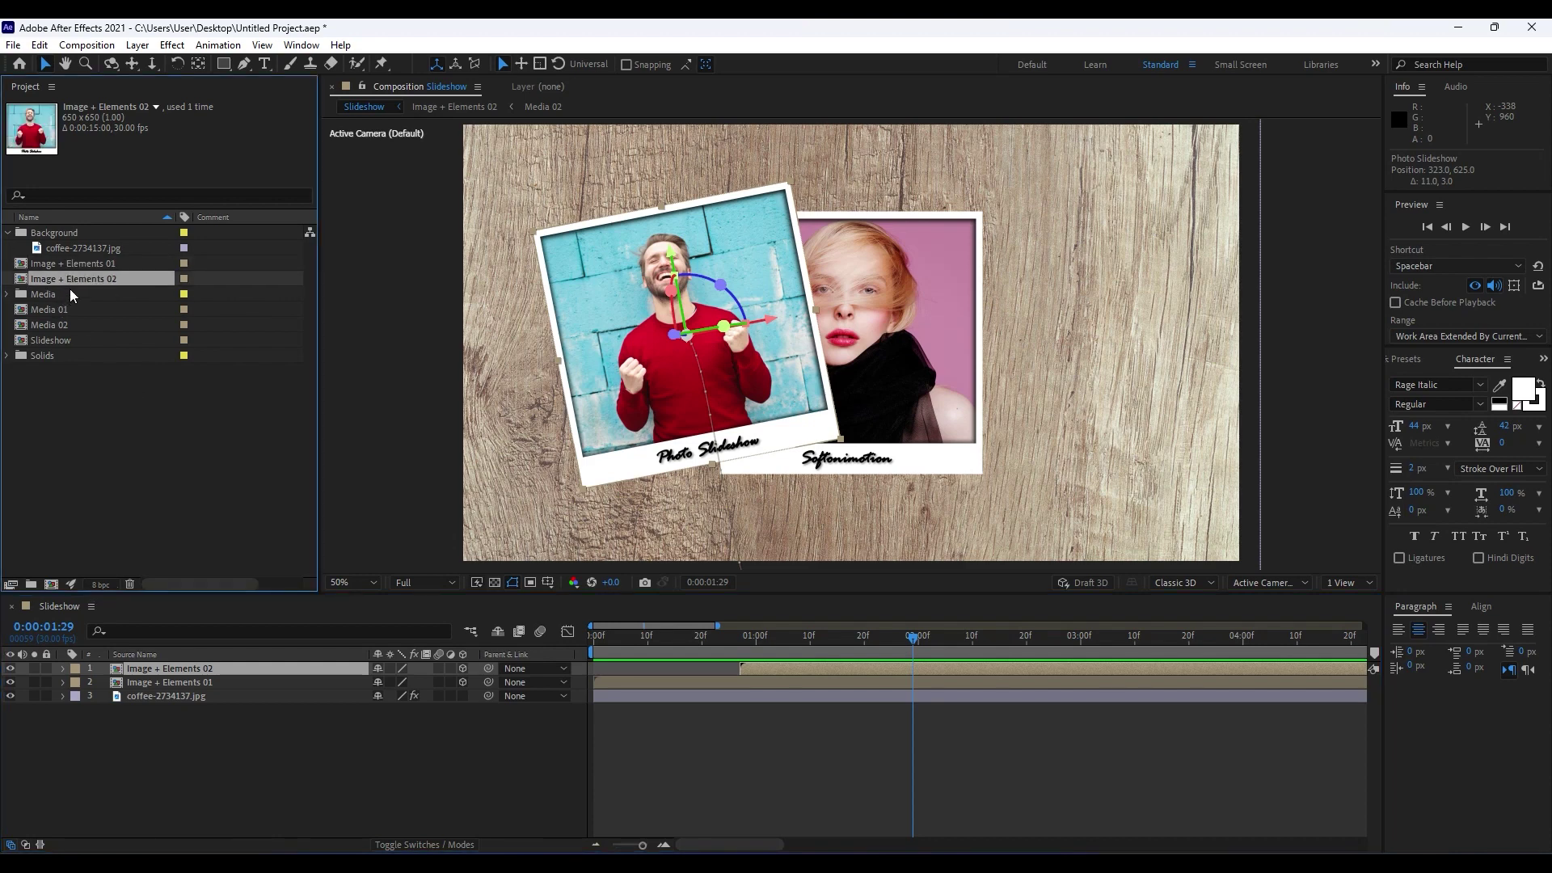
{"action": "key", "text": "ctrl+d"}
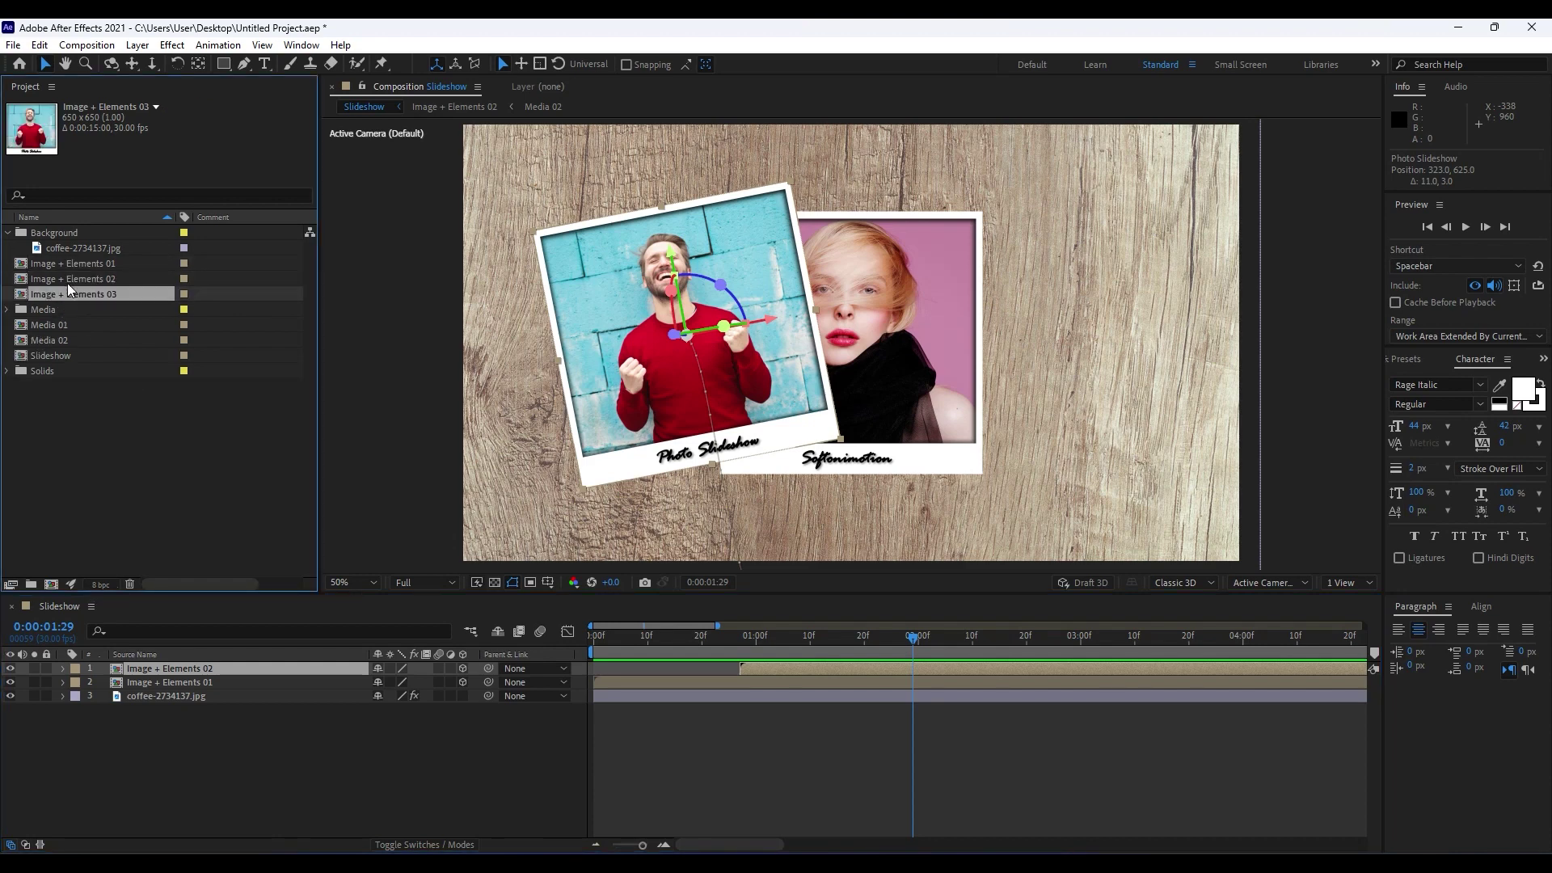
{"action": "left_click", "coordinate": [66, 341]}
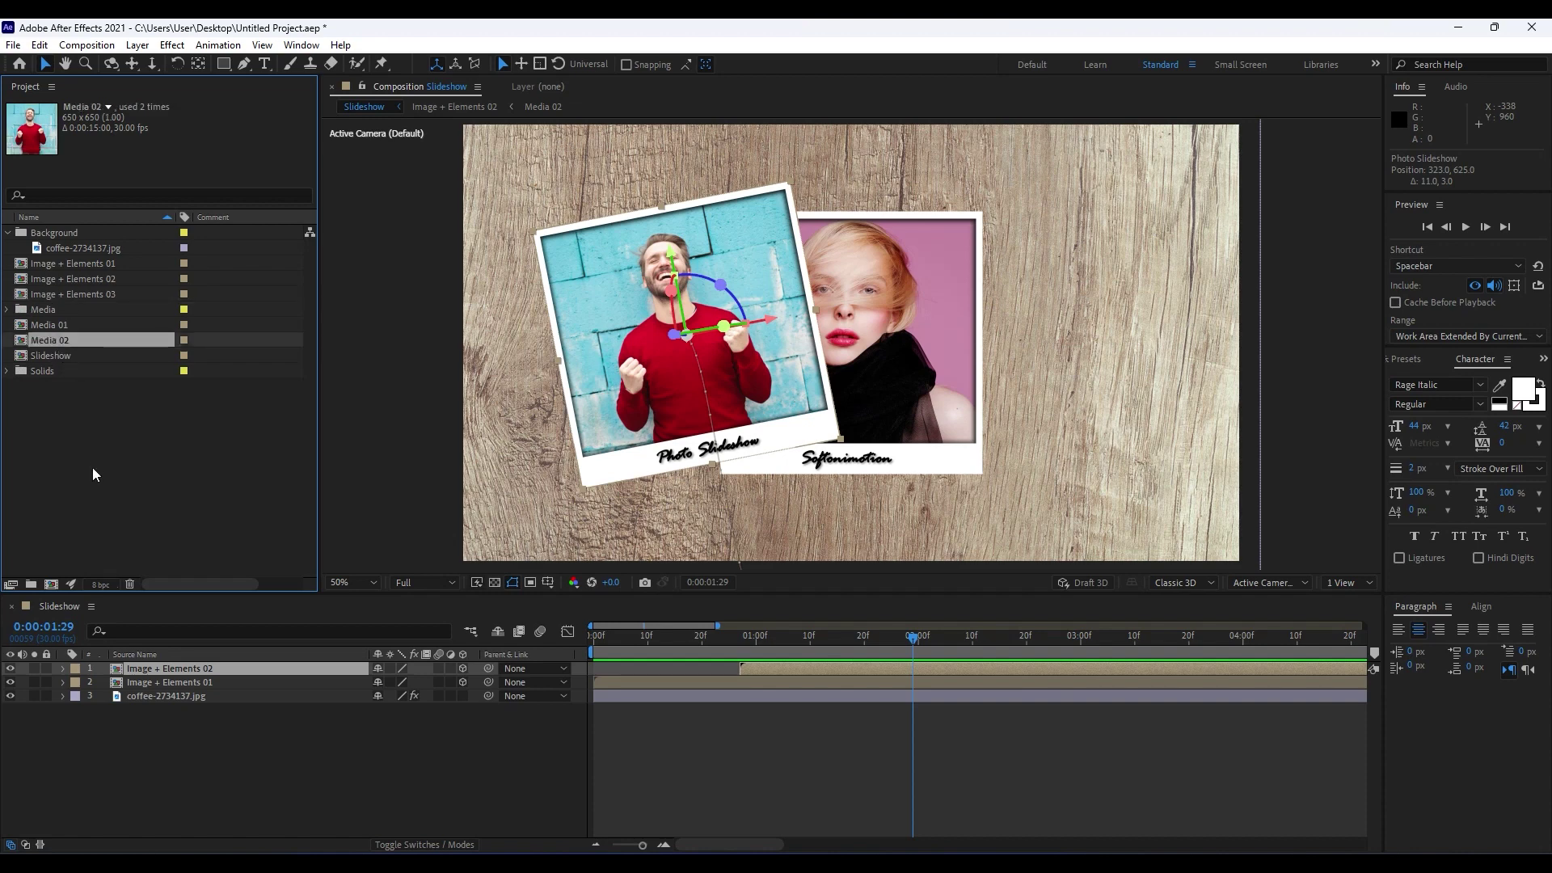
{"action": "key", "text": "ctrl+d"}
Open the Media 03 composition and delete the photo of the man in the red sweater from it.
{"action": "double_click", "coordinate": [61, 358]}
{"action": "key", "text": "s"}
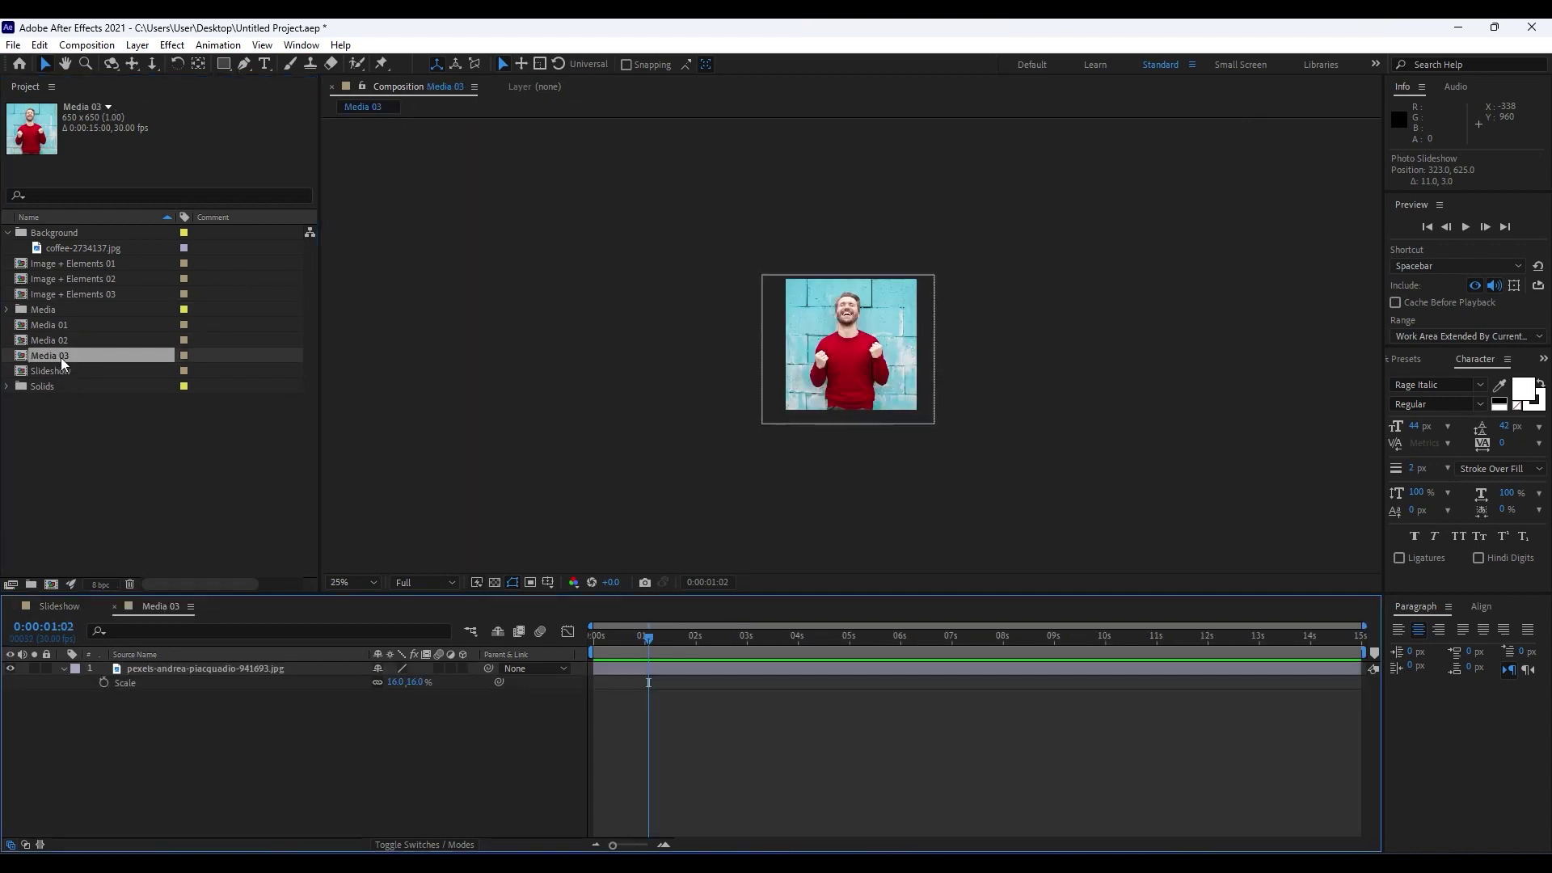
{"action": "left_click", "coordinate": [223, 671]}
{"action": "key", "text": "Delete"}
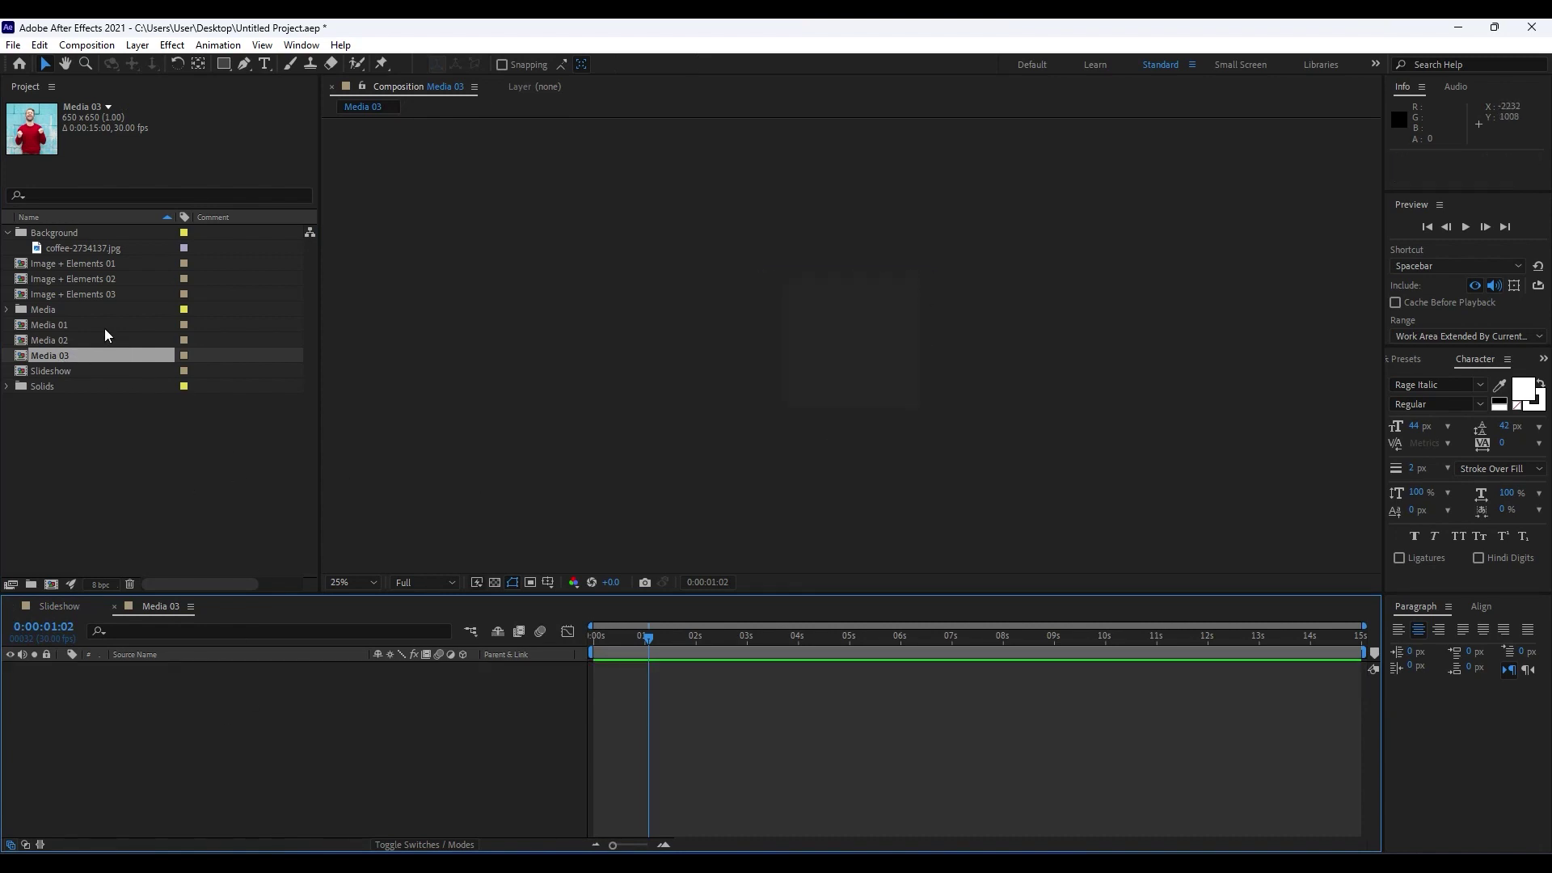
Add the Media folder photo whose file name ends in 3808819.jpg to the empty Media 03 composition.
{"action": "left_click", "coordinate": [7, 310]}
{"action": "scroll", "coordinate": [122, 329], "scroll_direction": "down", "scroll_amount": 2}
{"action": "left_click", "coordinate": [122, 325]}
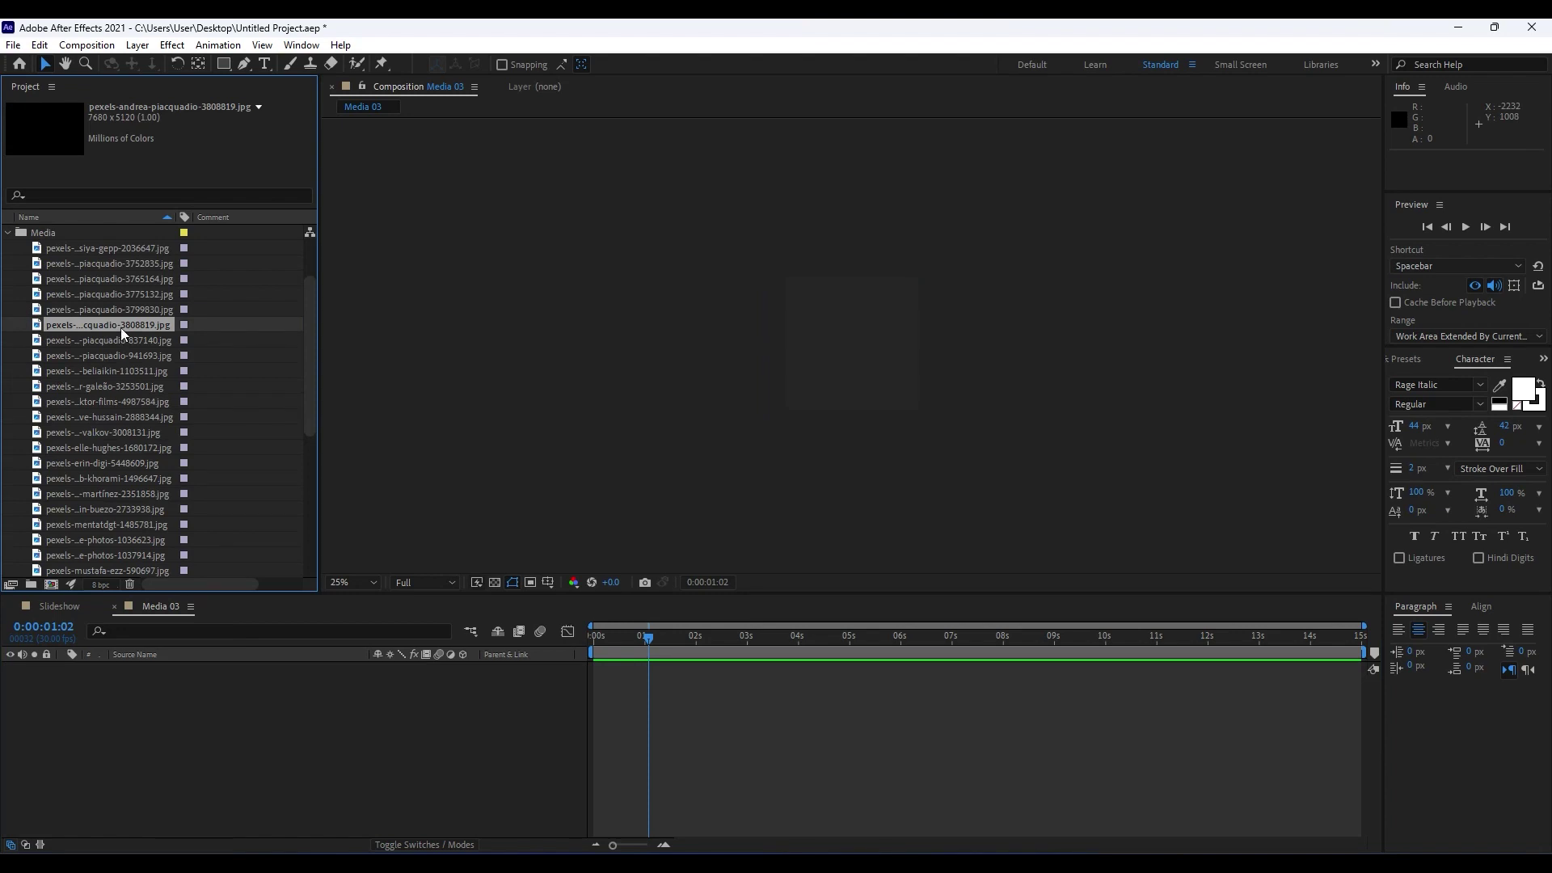
{"action": "left_click_drag", "start_coordinate": [120, 328], "coordinate": [251, 761]}
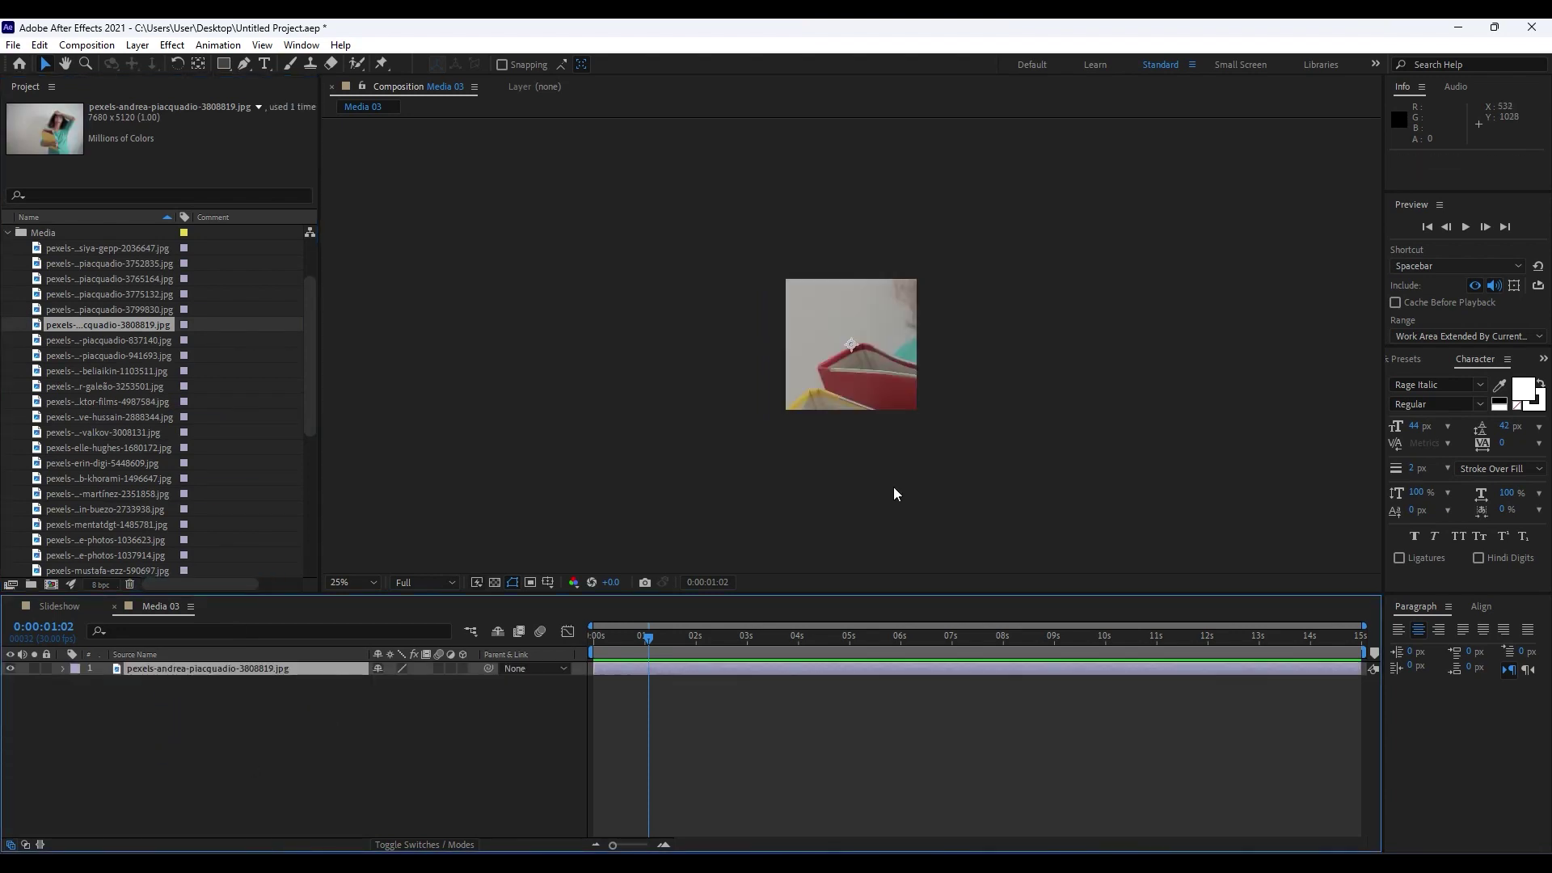
Scale the photo down to fit the Media 03 composition and shift it horizontally to about 129, 325.
{"action": "key", "text": "s"}
{"action": "left_click_drag", "start_coordinate": [398, 682], "coordinate": [322, 692]}
{"action": "left_click_drag", "start_coordinate": [931, 394], "coordinate": [892, 394]}
In the Slideshow composition, duplicate the Image + Elements 02 layer and make the top copy start at 0:00:01:29.
{"action": "left_click", "coordinate": [64, 606]}
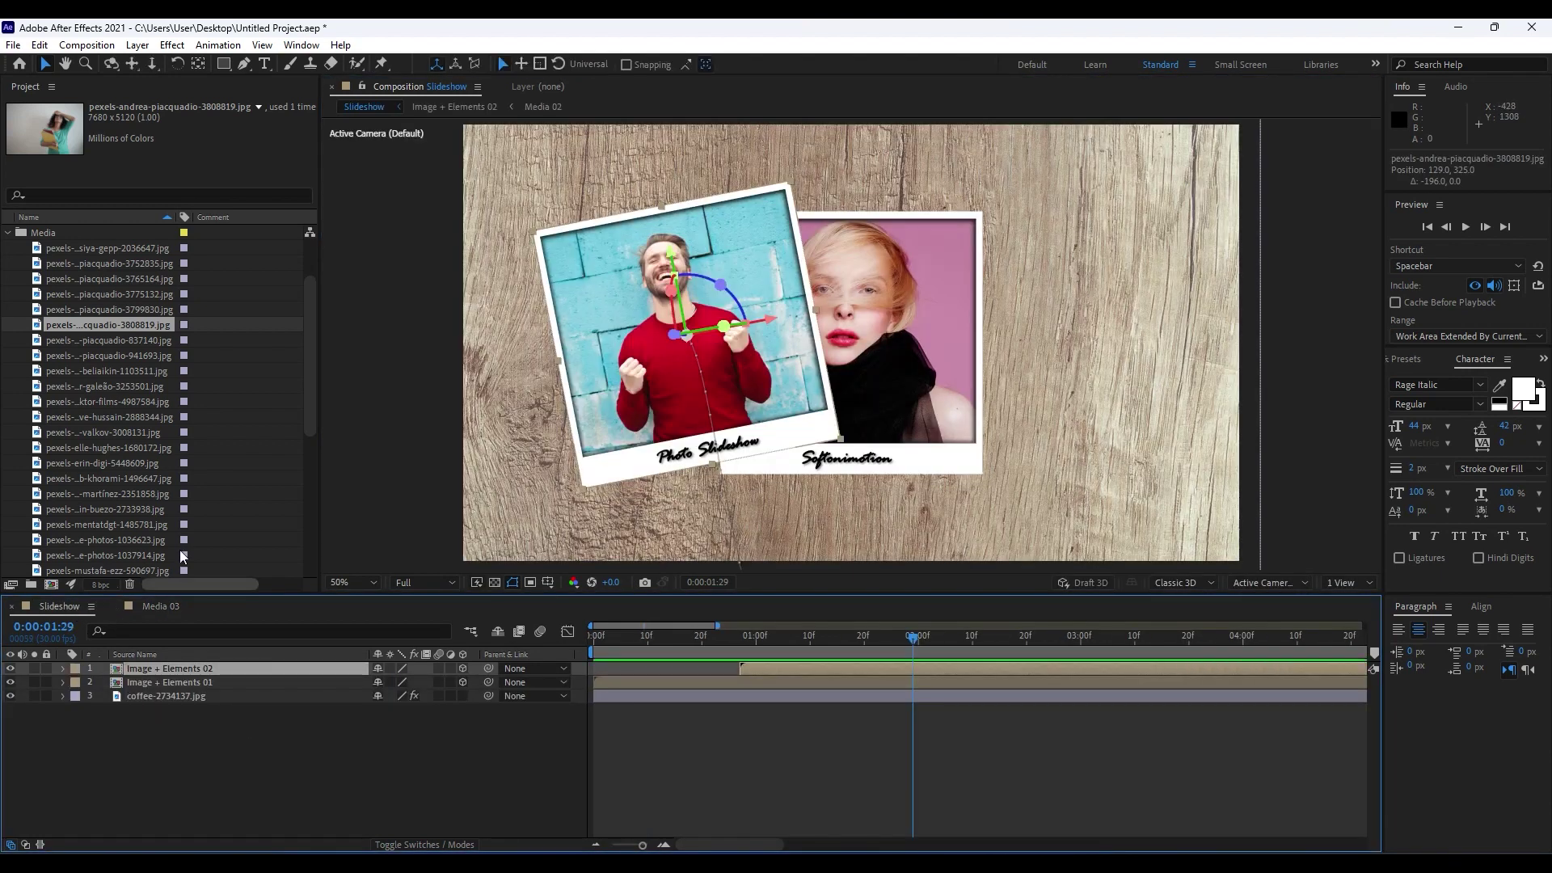
{"action": "left_click", "coordinate": [180, 740]}
{"action": "left_click", "coordinate": [166, 671]}
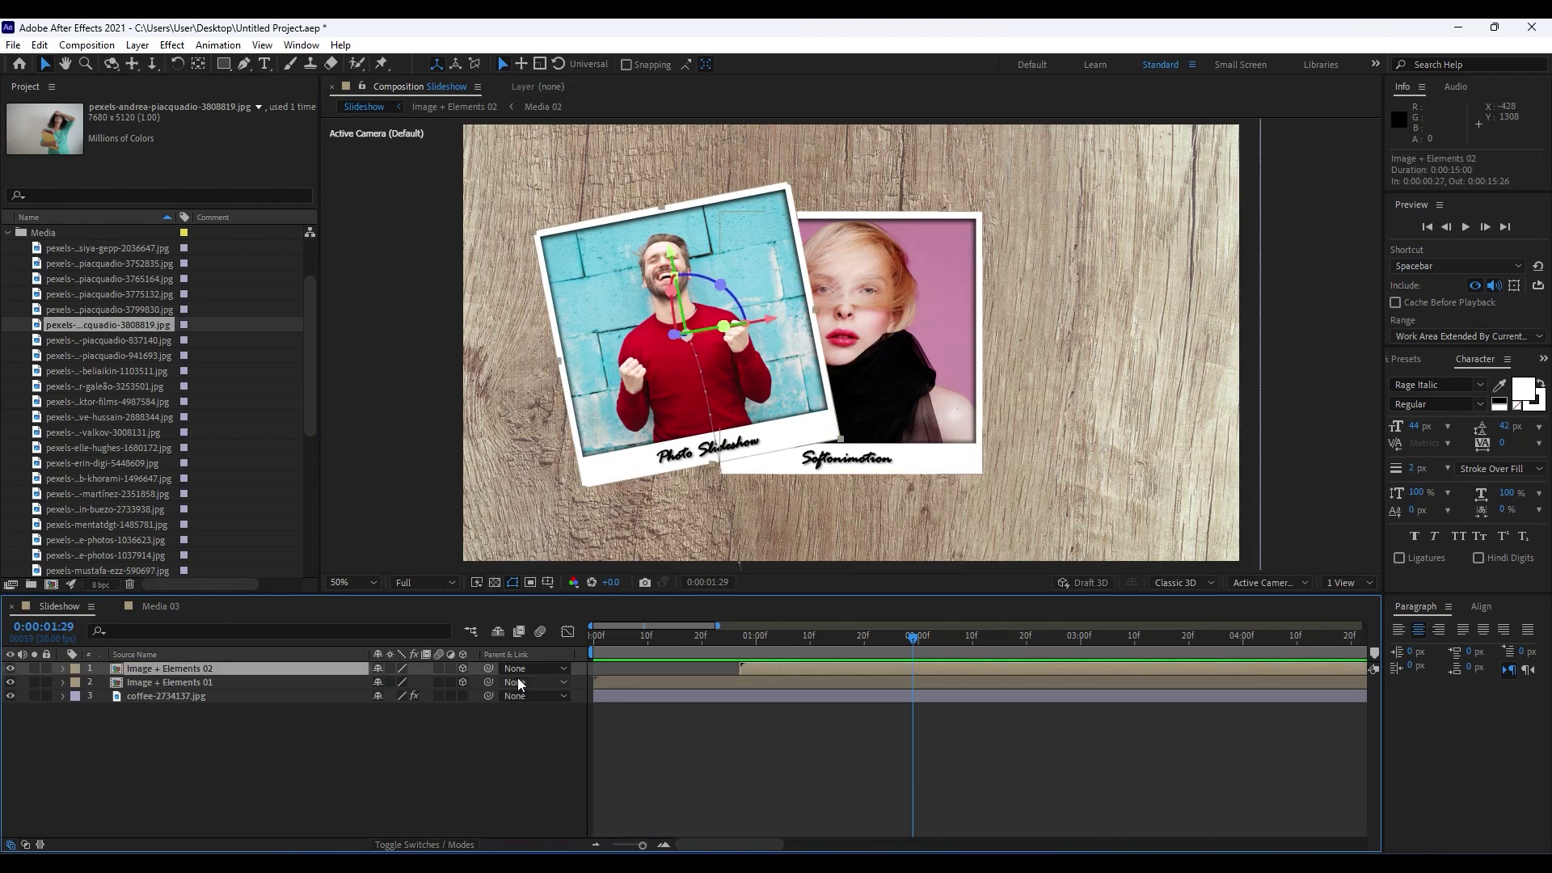
{"action": "key", "text": "ctrl+d"}
{"action": "left_click_drag", "start_coordinate": [753, 668], "coordinate": [925, 667]}
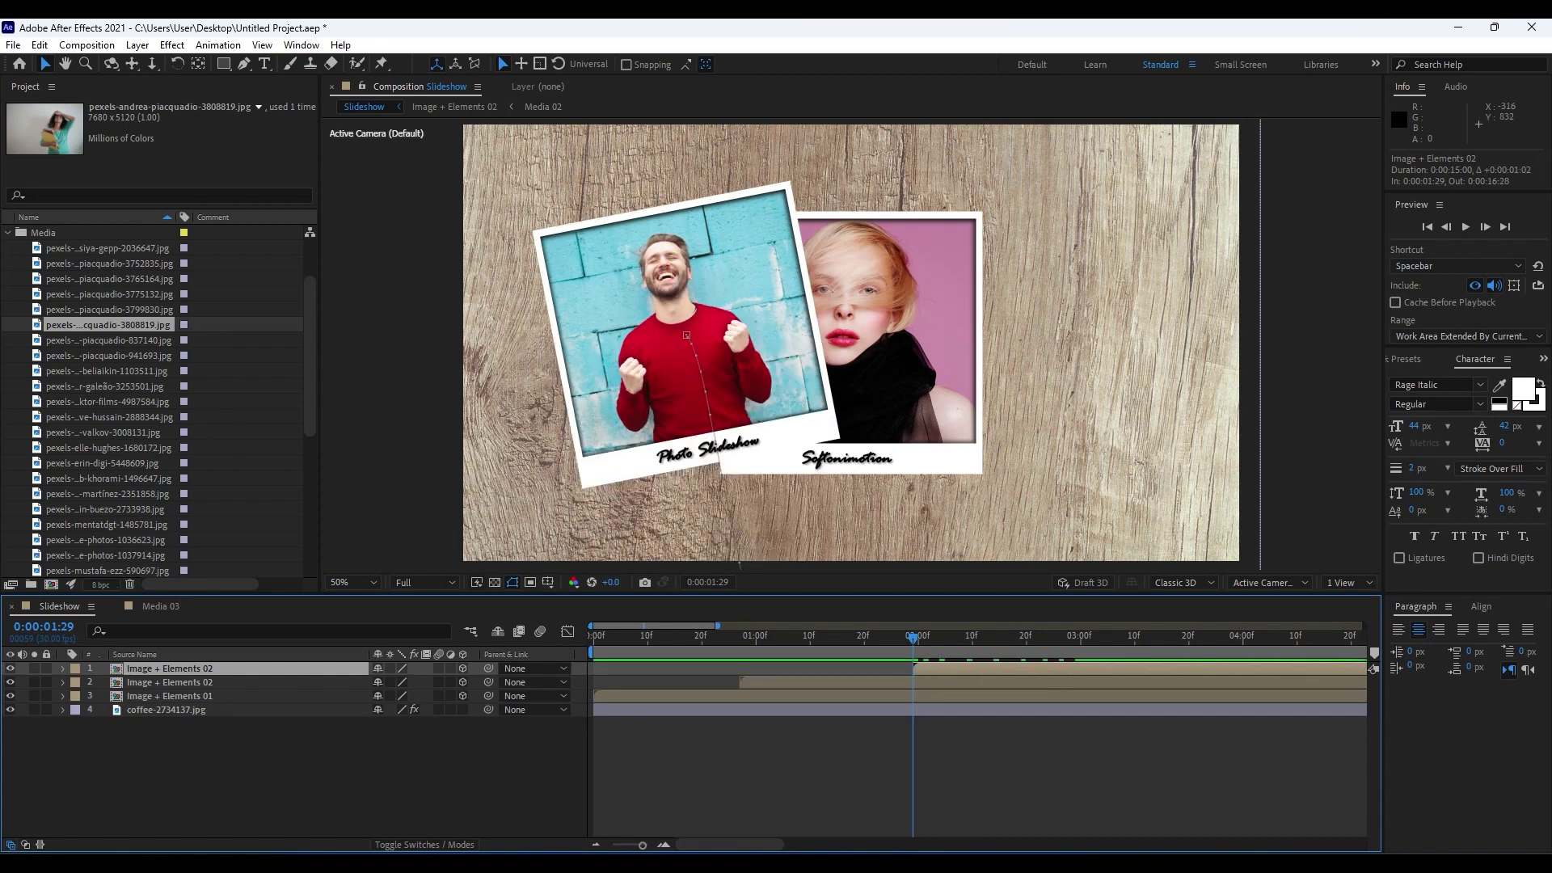
Replace the source of the top Image + Elements 02 layer with the Image + Elements 03 composition.
{"action": "left_click", "coordinate": [9, 233]}
{"action": "left_click", "coordinate": [96, 294]}
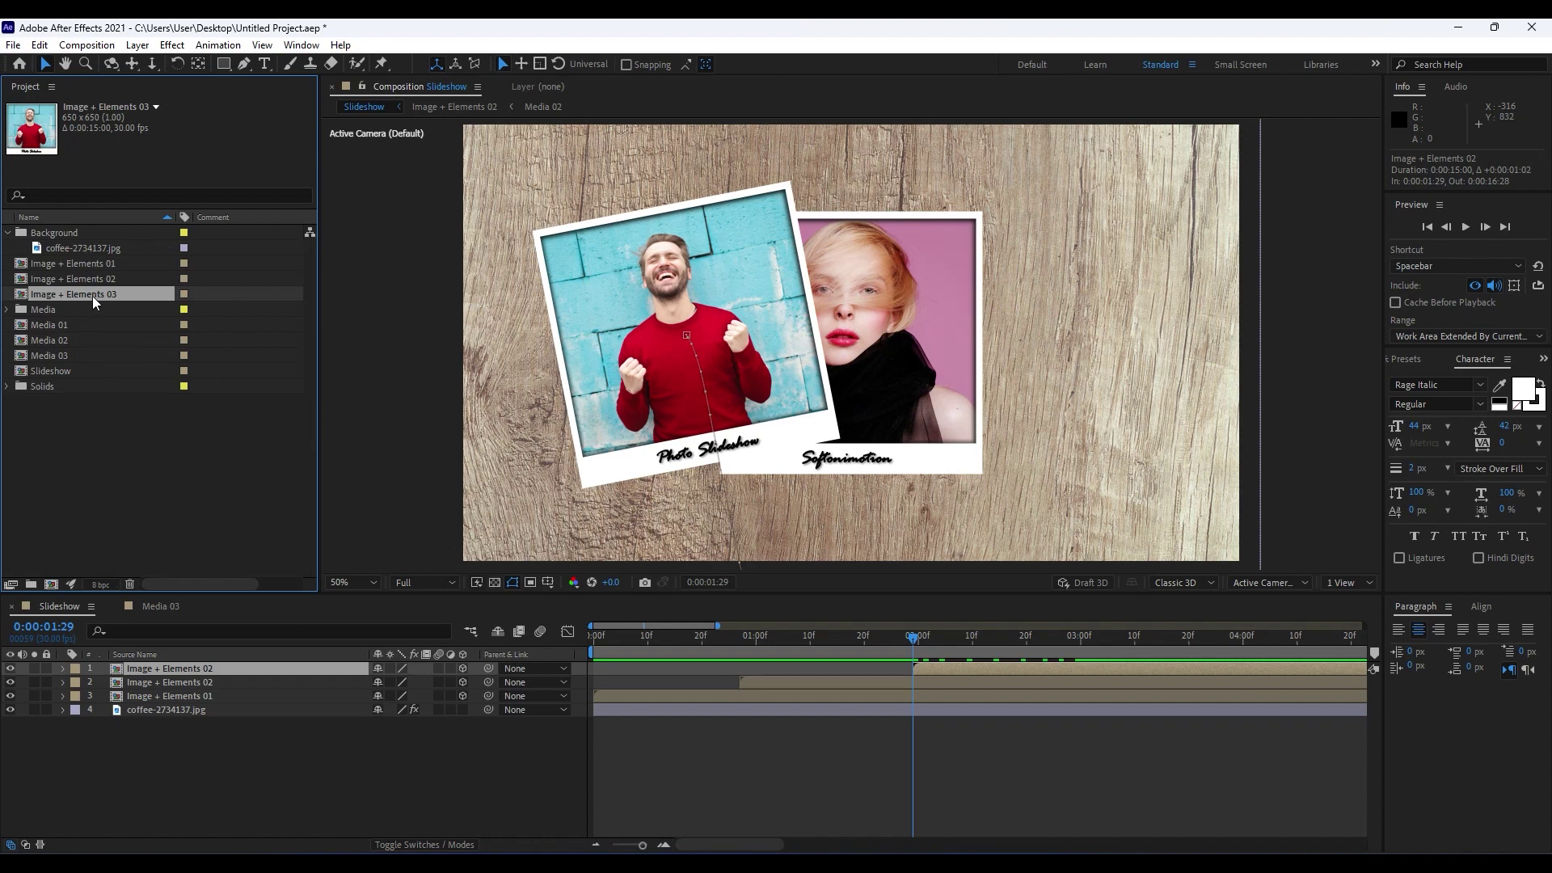
{"action": "left_click_drag", "start_coordinate": [89, 296], "coordinate": [211, 672]}
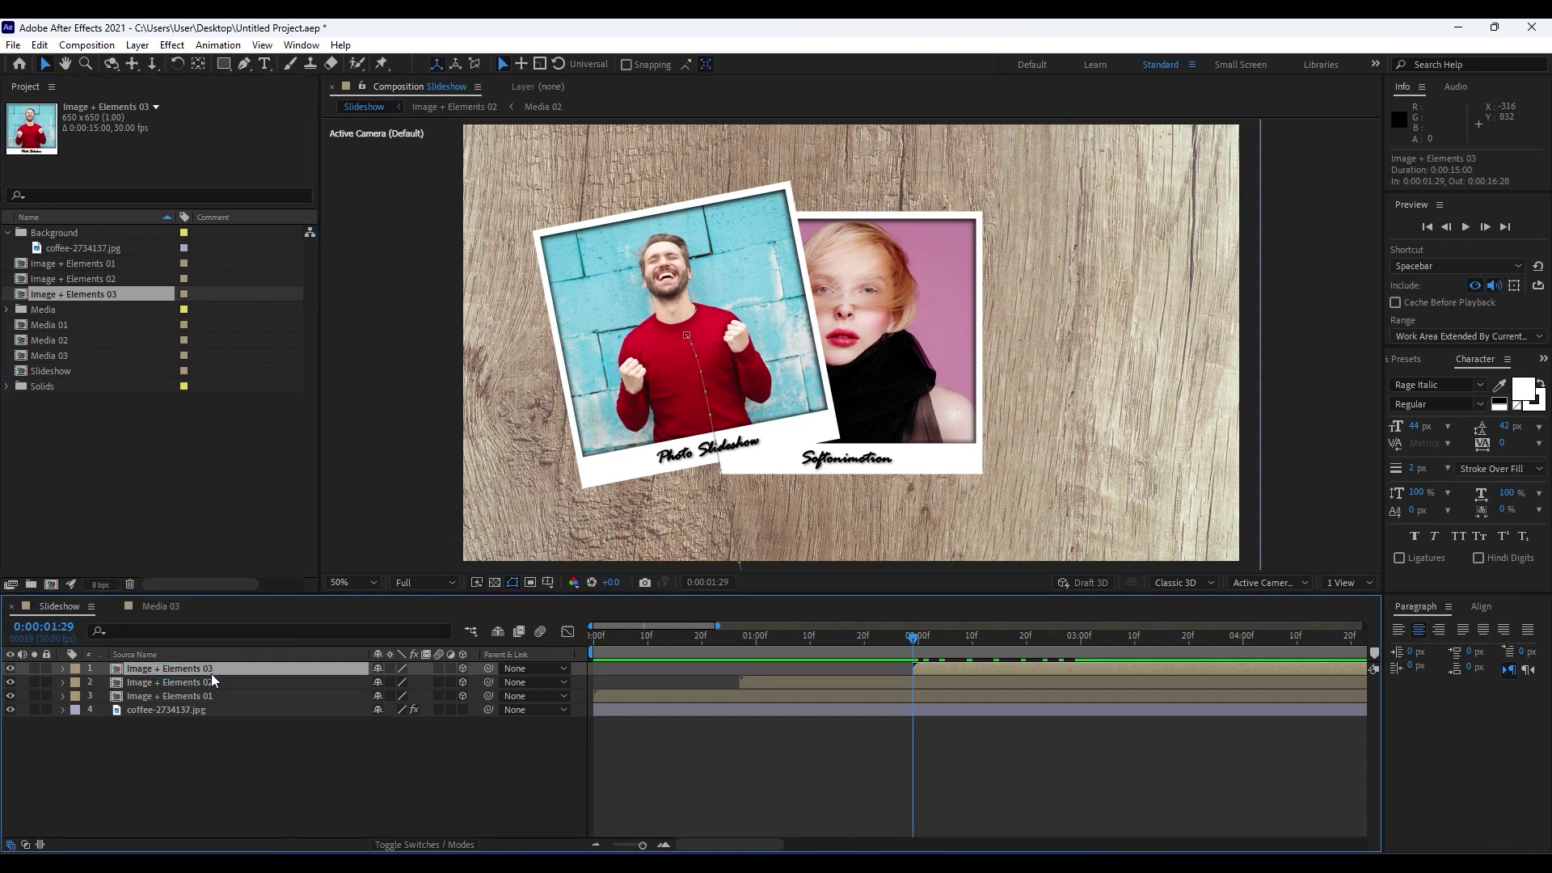
Open the Image + Elements 03 composition, replace its Media 02 layer with Media 03, and check the frame at 0:00:03:15.
{"action": "double_click", "coordinate": [211, 673]}
{"action": "left_click", "coordinate": [144, 696]}
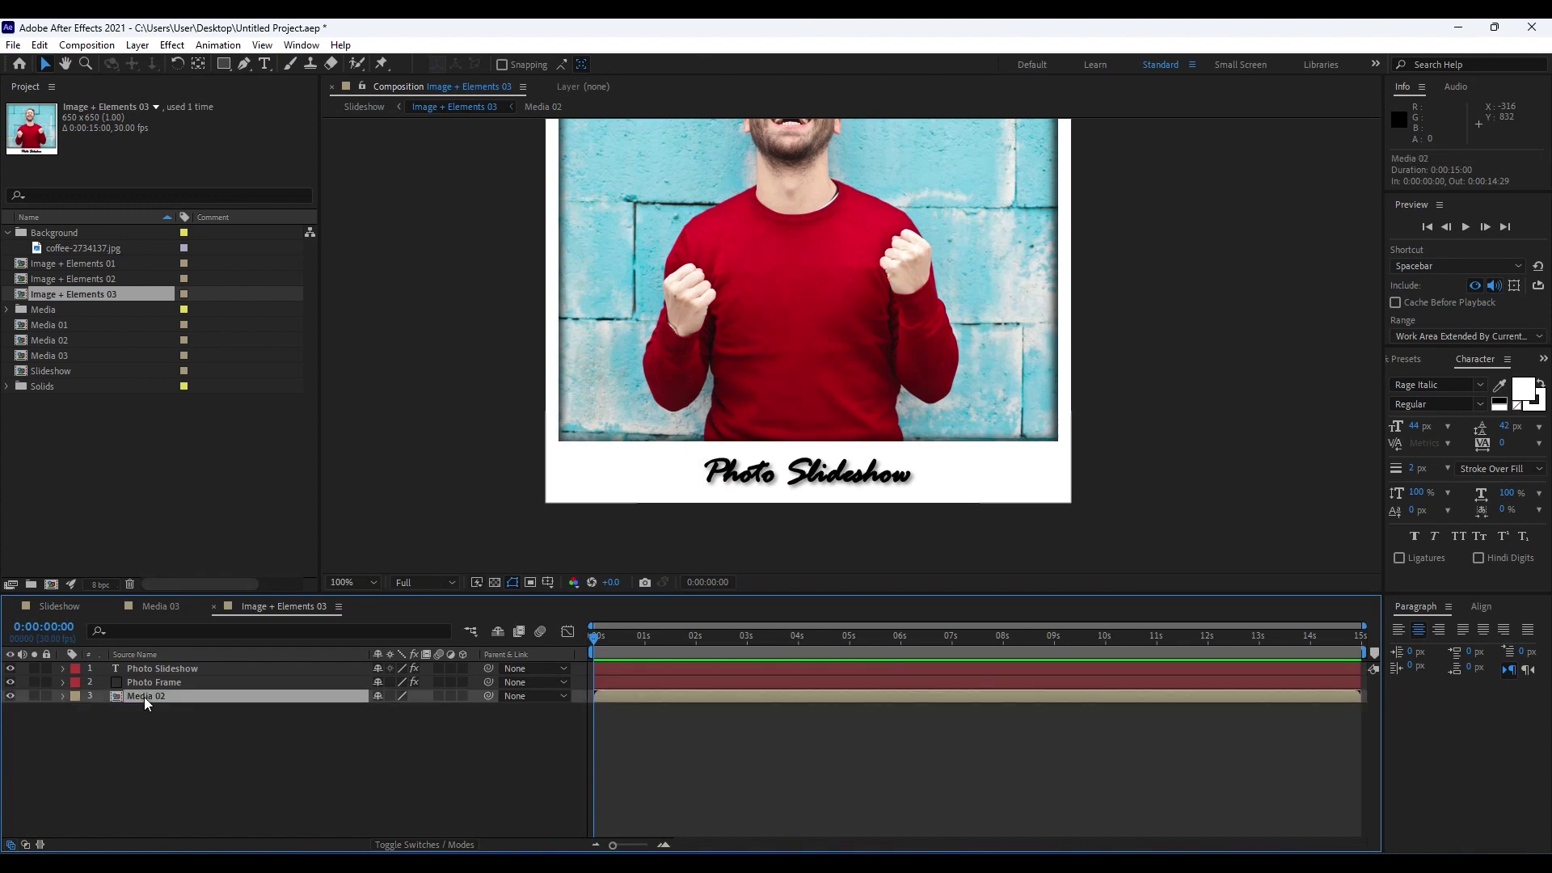
{"action": "left_click", "coordinate": [61, 357]}
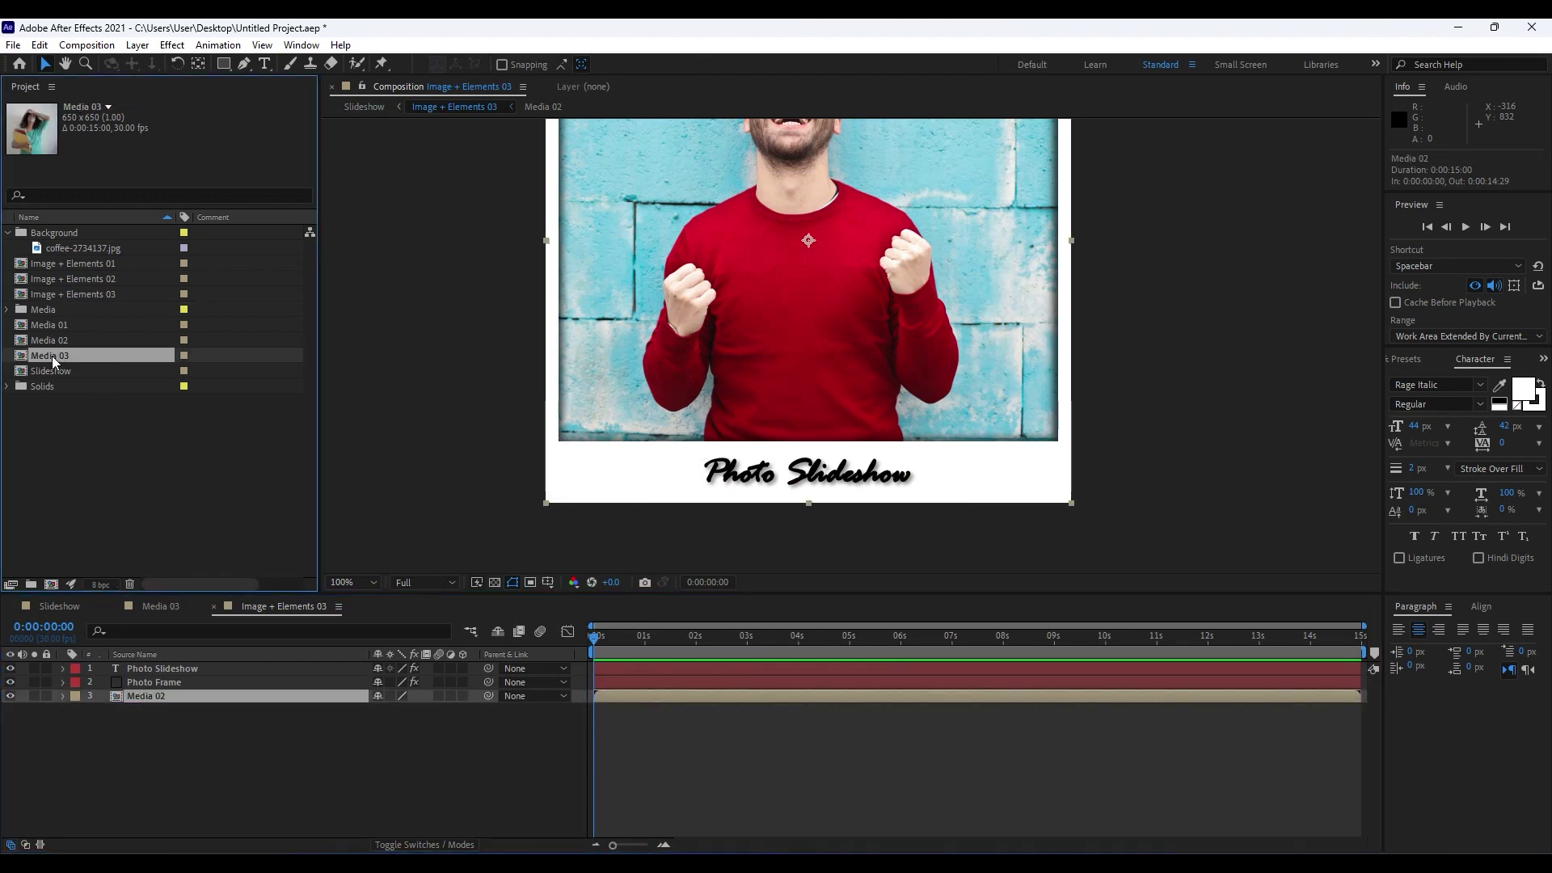
{"action": "left_click_drag", "start_coordinate": [47, 356], "coordinate": [166, 696]}
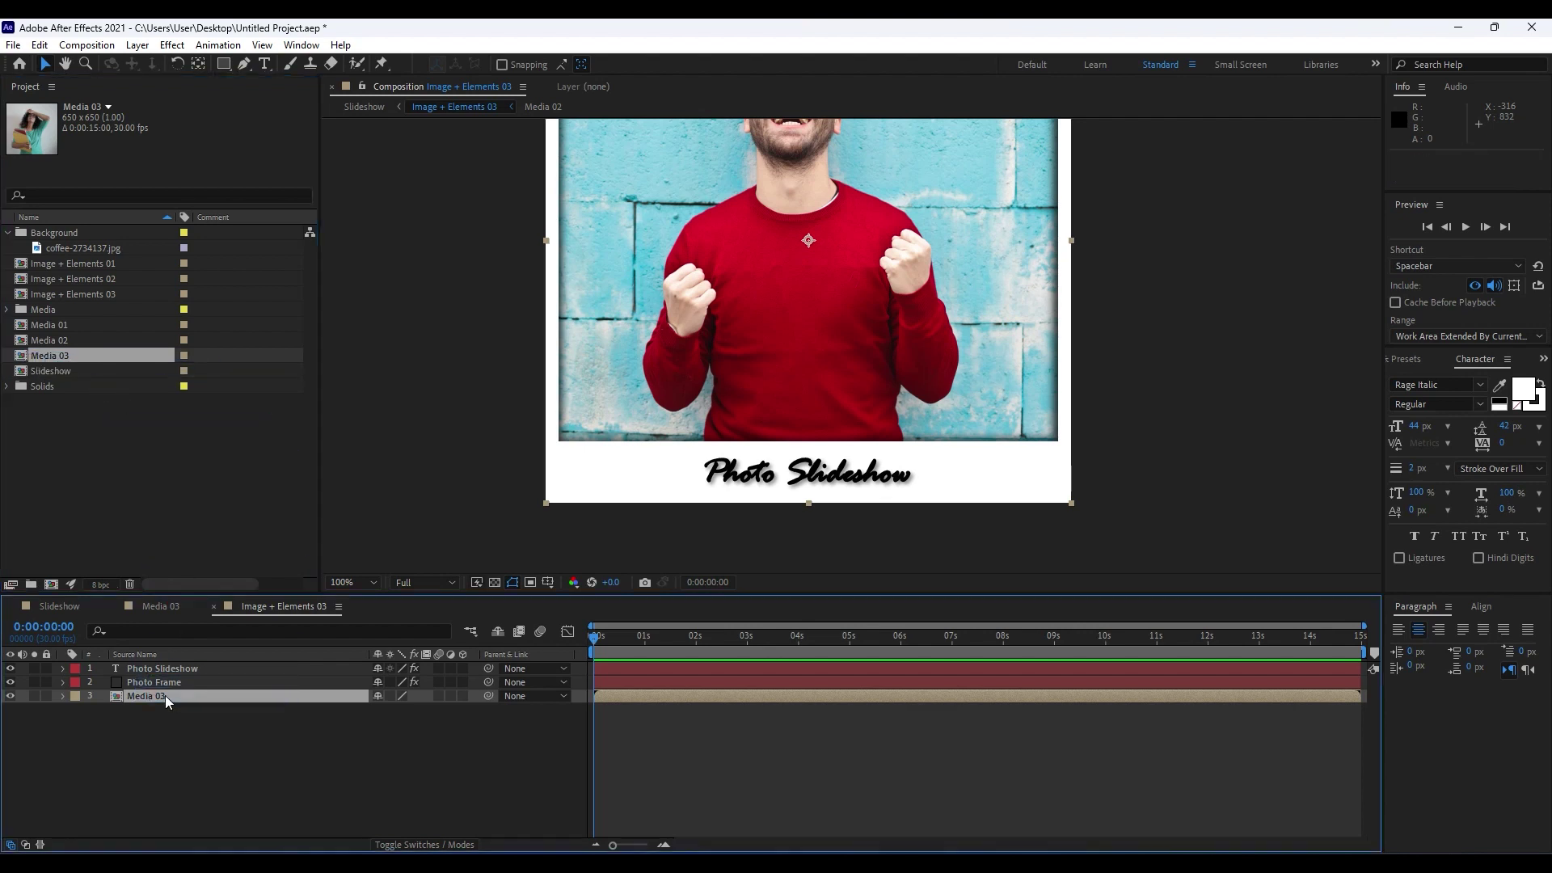
{"action": "key", "text": "comma"}
{"action": "left_click_drag", "start_coordinate": [692, 638], "coordinate": [773, 641]}
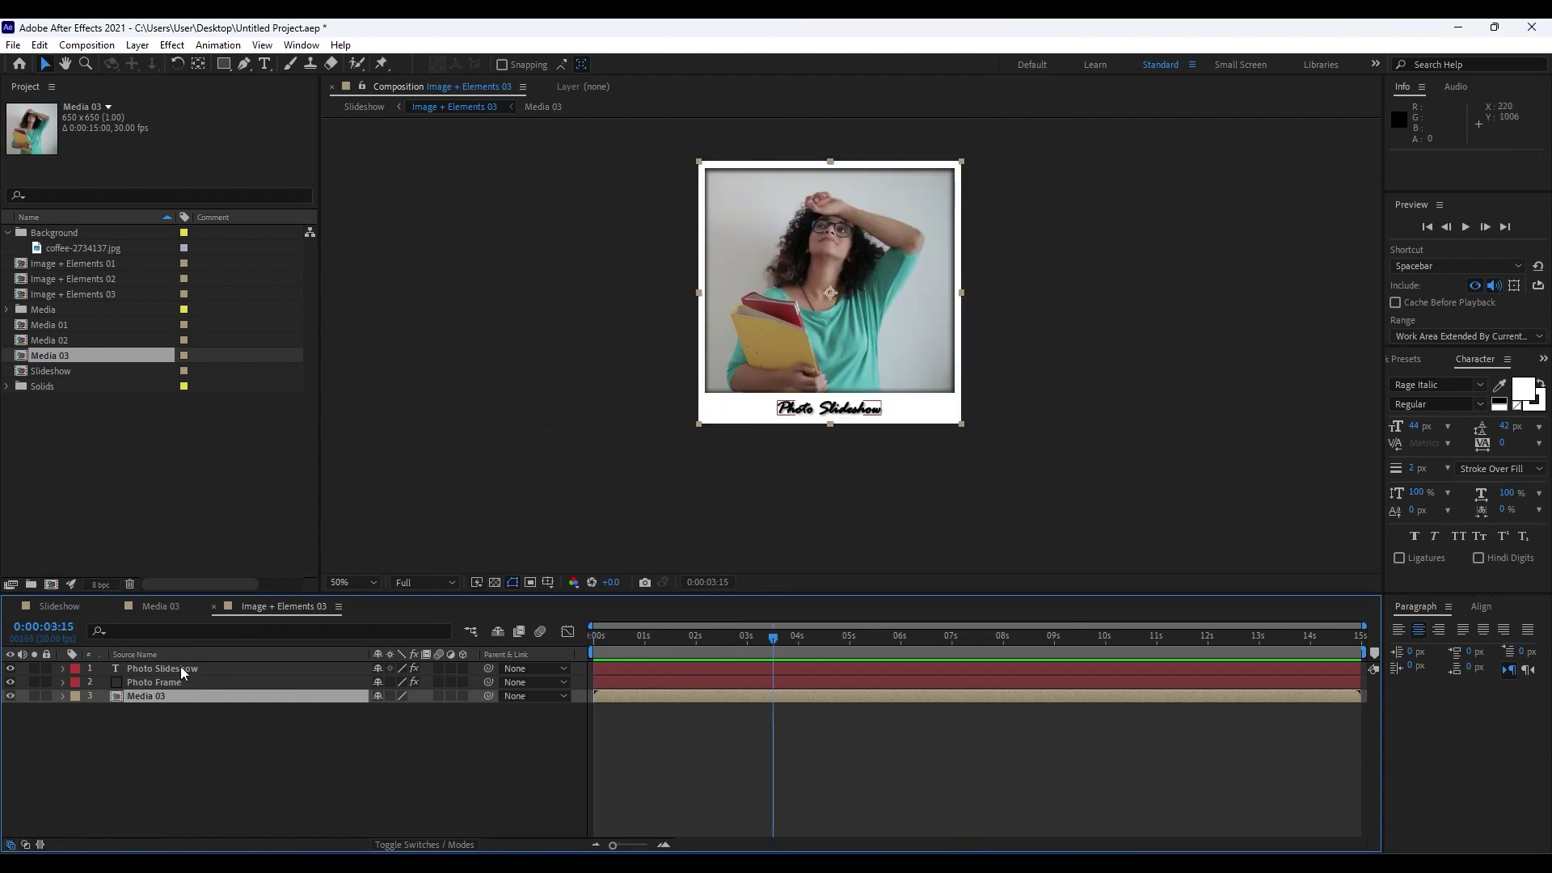
Change the frame's caption to "Beautiful Slides" and shift it slightly to about 307, 625.
{"action": "double_click", "coordinate": [181, 668]}
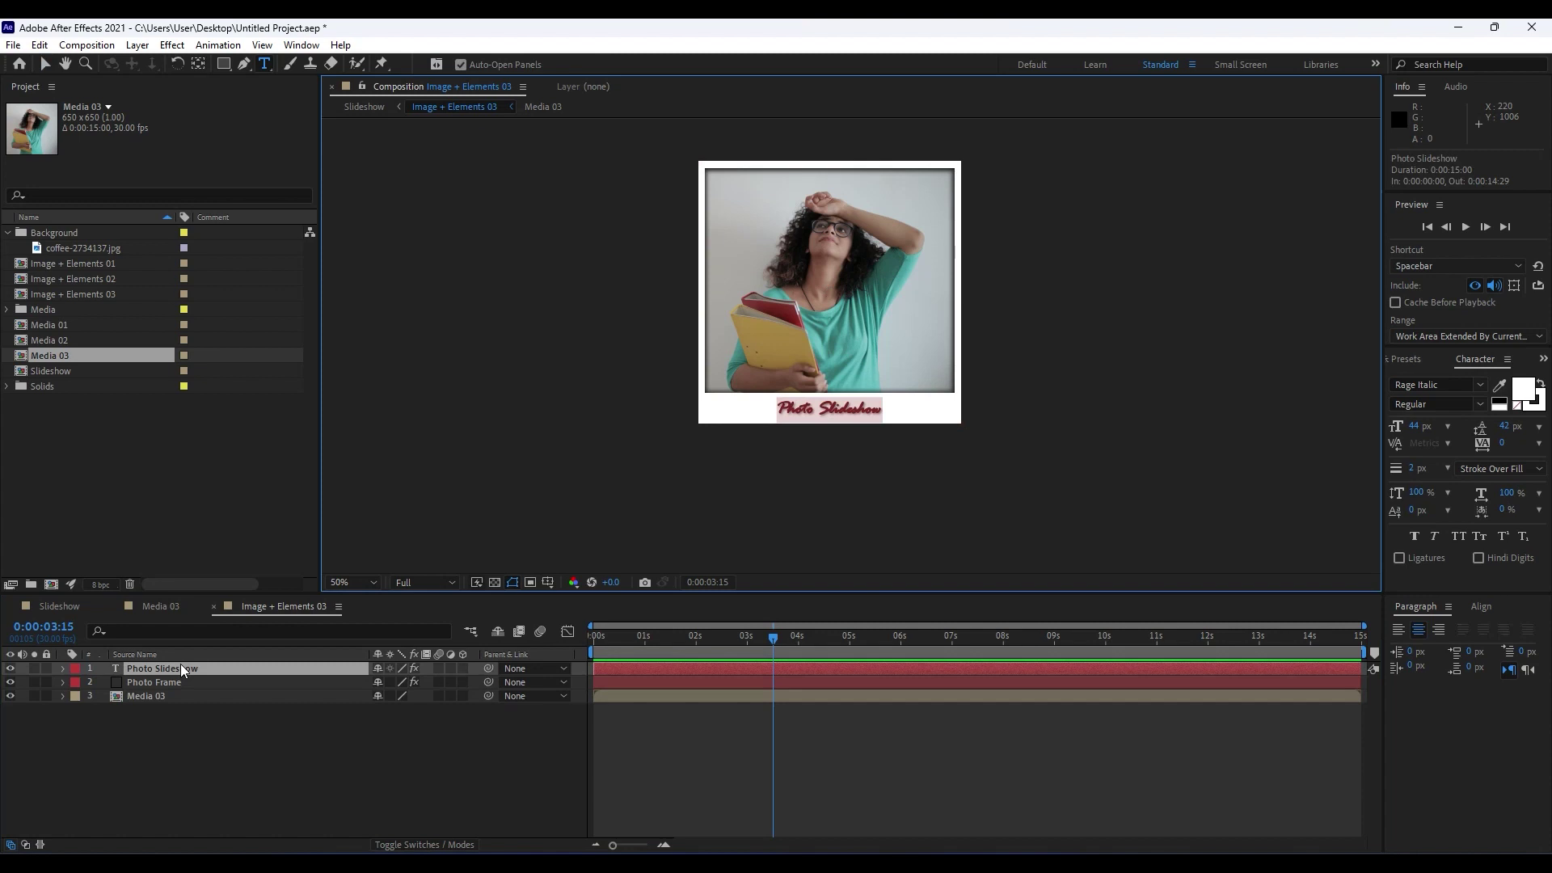
{"action": "type", "text": "Beat"}
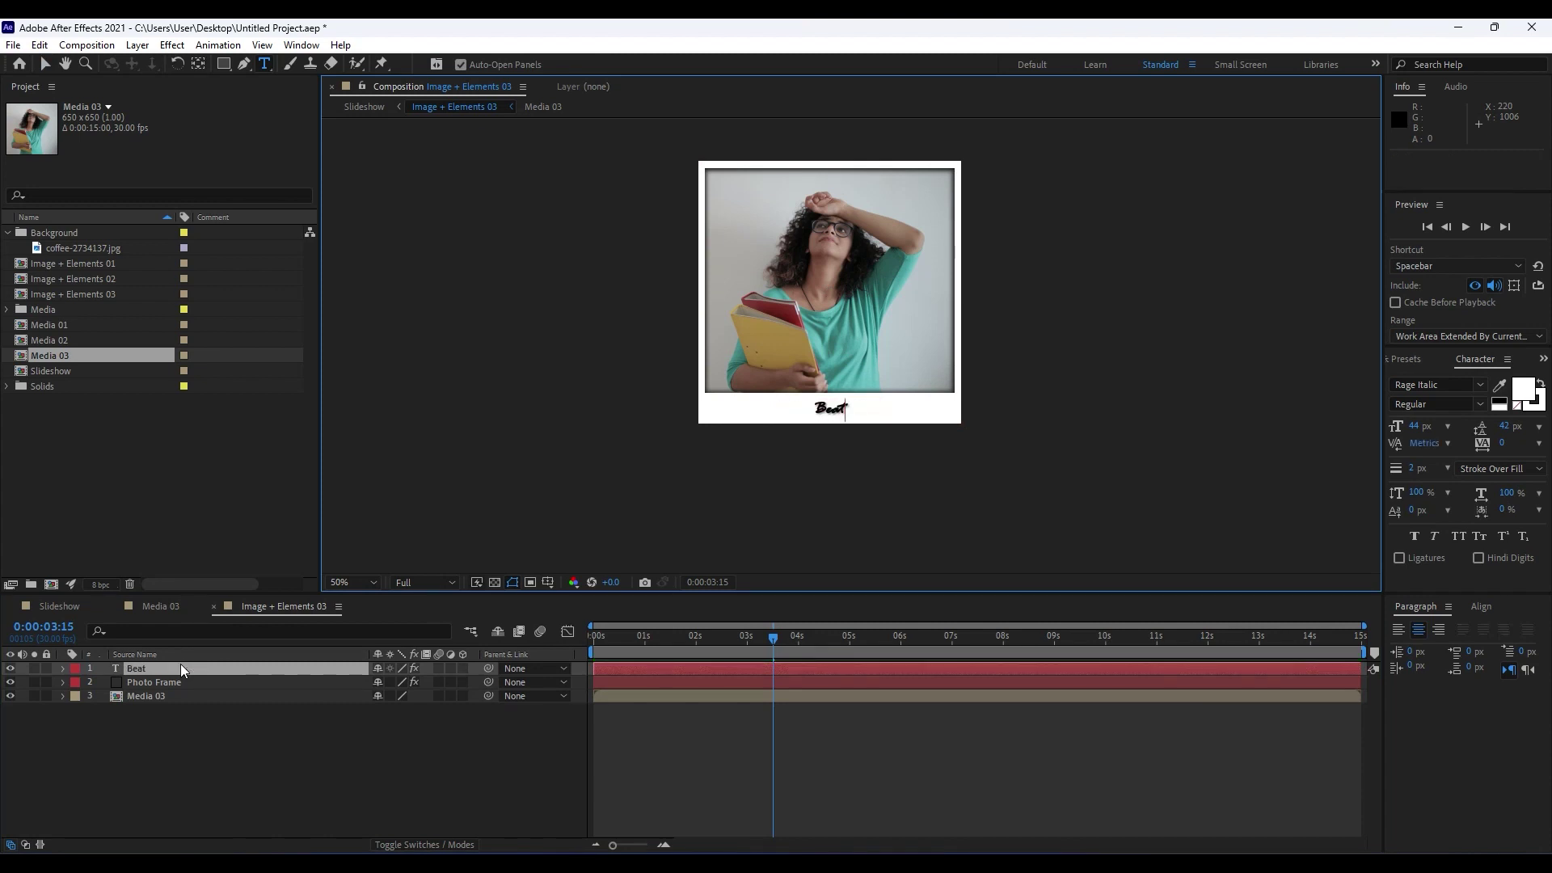
{"action": "type", "text": "iful"}
{"action": "key", "text": "BackSpace"}
{"action": "key", "text": "BackSpace"}
{"action": "key", "text": "BackSpace"}
{"action": "key", "text": "BackSpace"}
{"action": "key", "text": "BackSpace"}
{"action": "type", "text": "utiful Slides"}
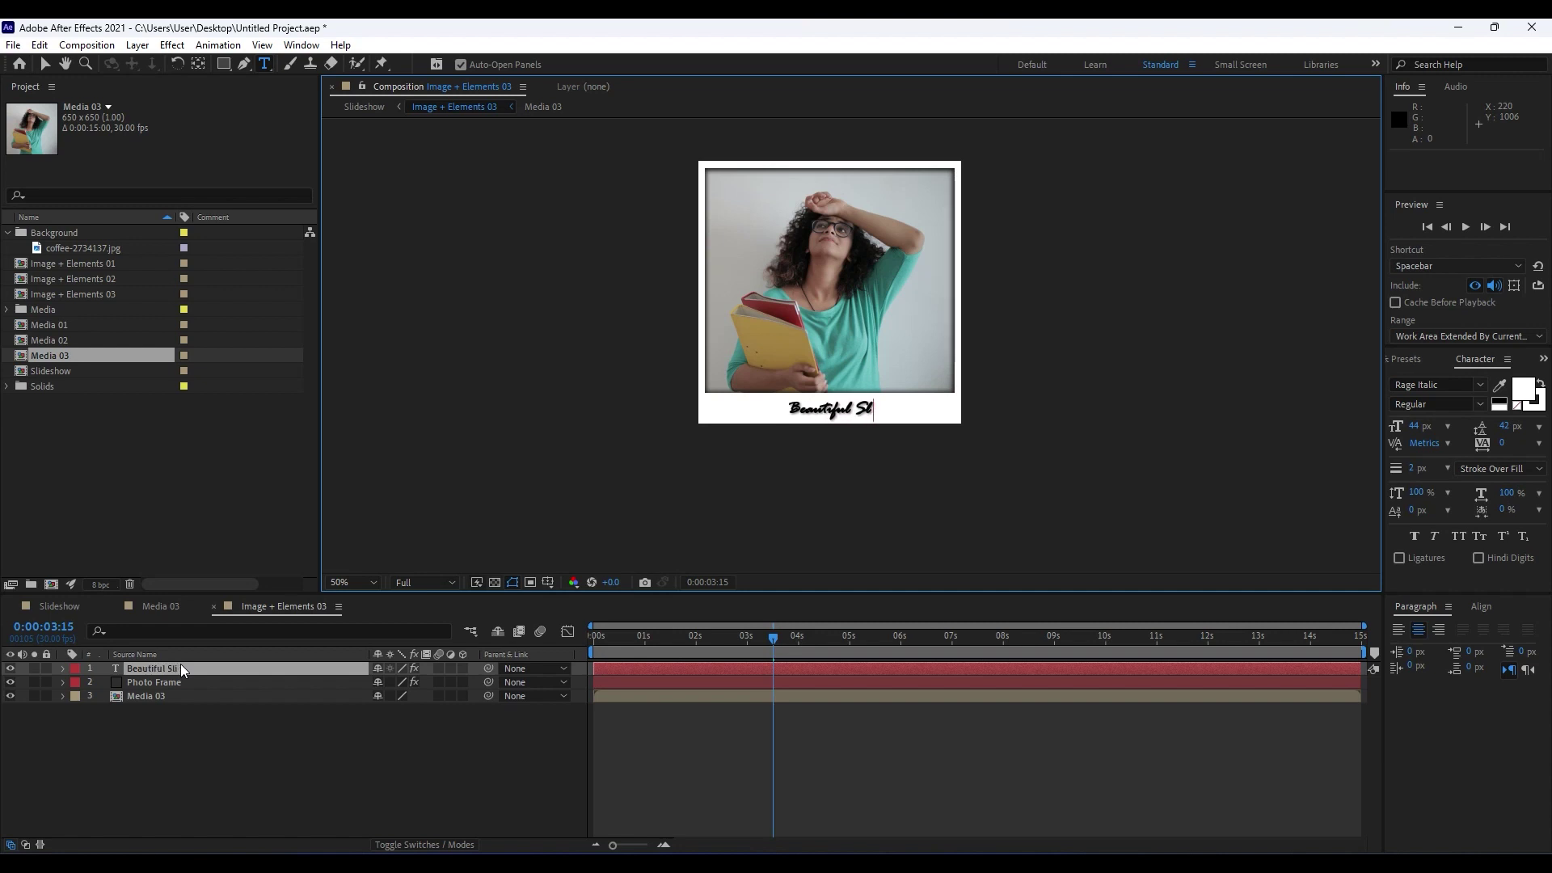
{"action": "left_click", "coordinate": [161, 668]}
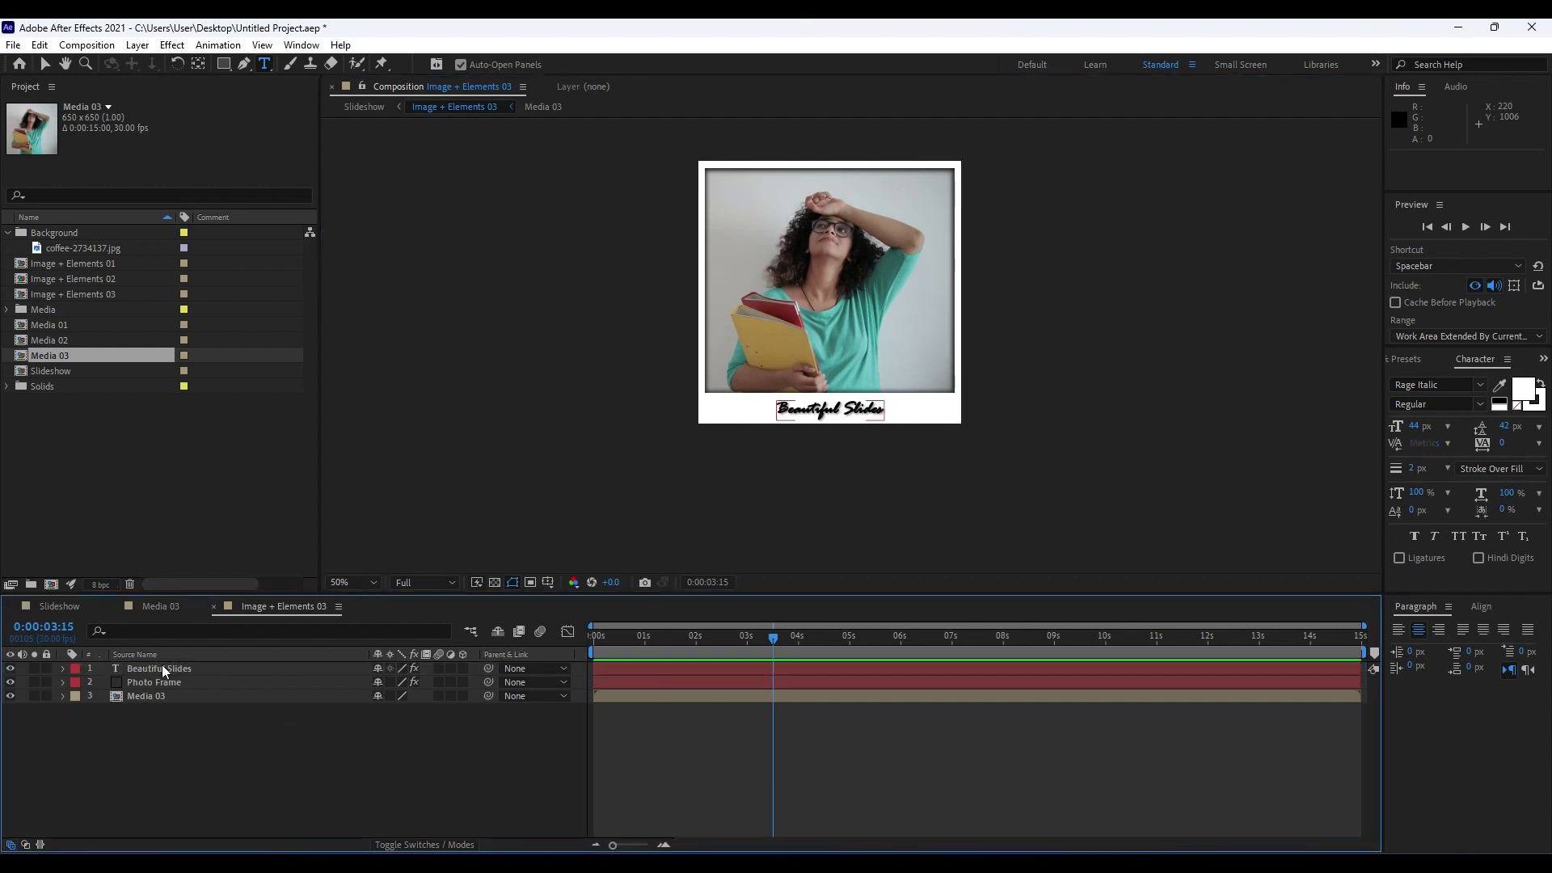
{"action": "key", "text": "v"}
{"action": "left_click_drag", "start_coordinate": [843, 410], "coordinate": [836, 410]}
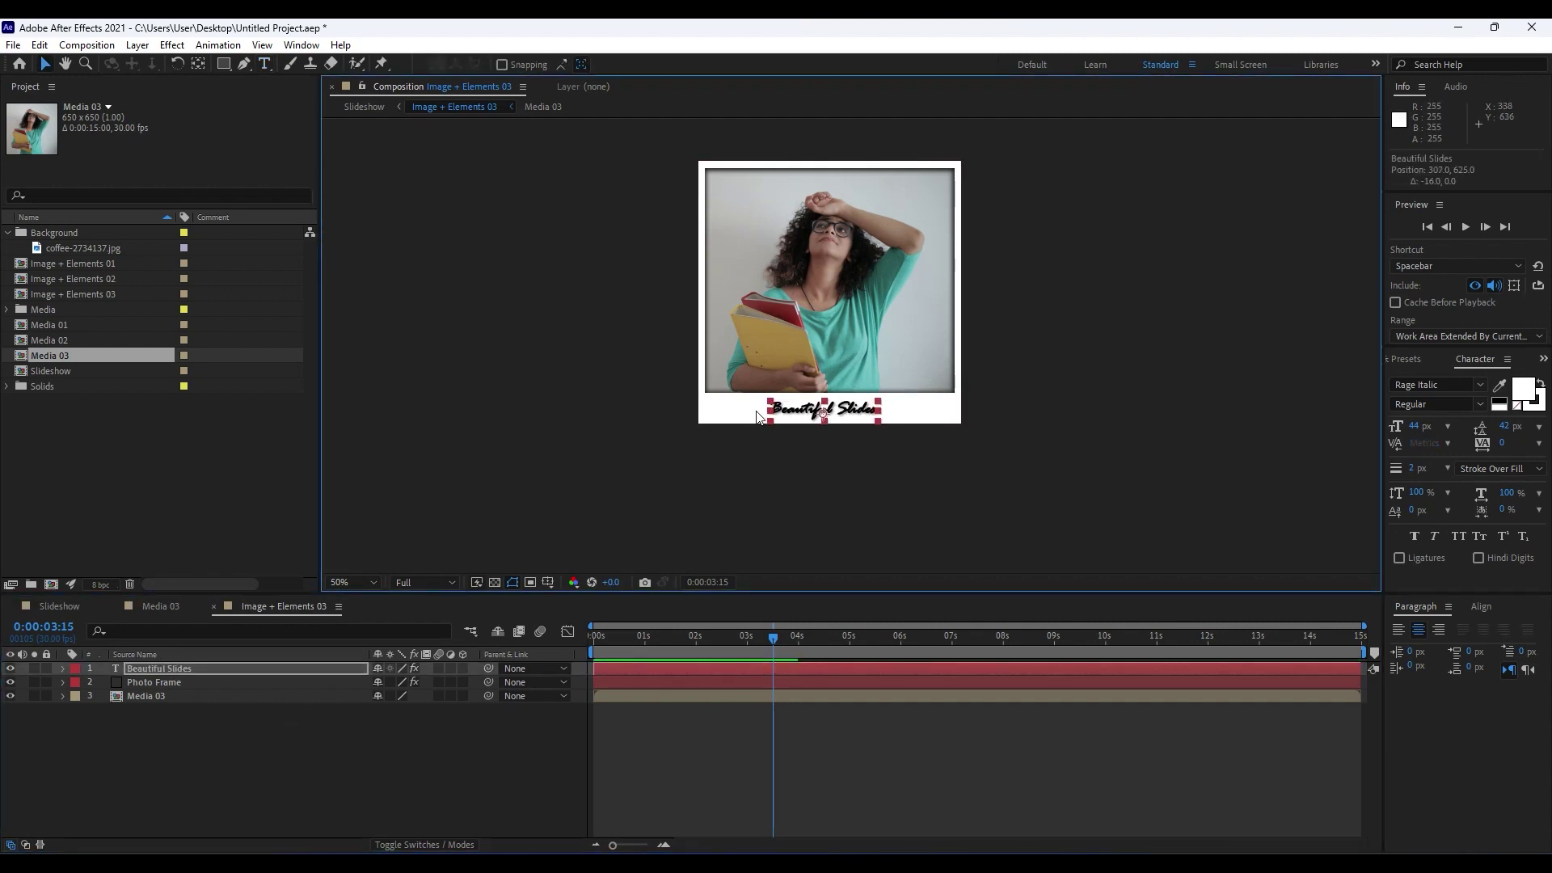
Return to the Slideshow composition, preview the animation, and check the third frame's entrance up to 0:00:02:24.
{"action": "left_click", "coordinate": [80, 603]}
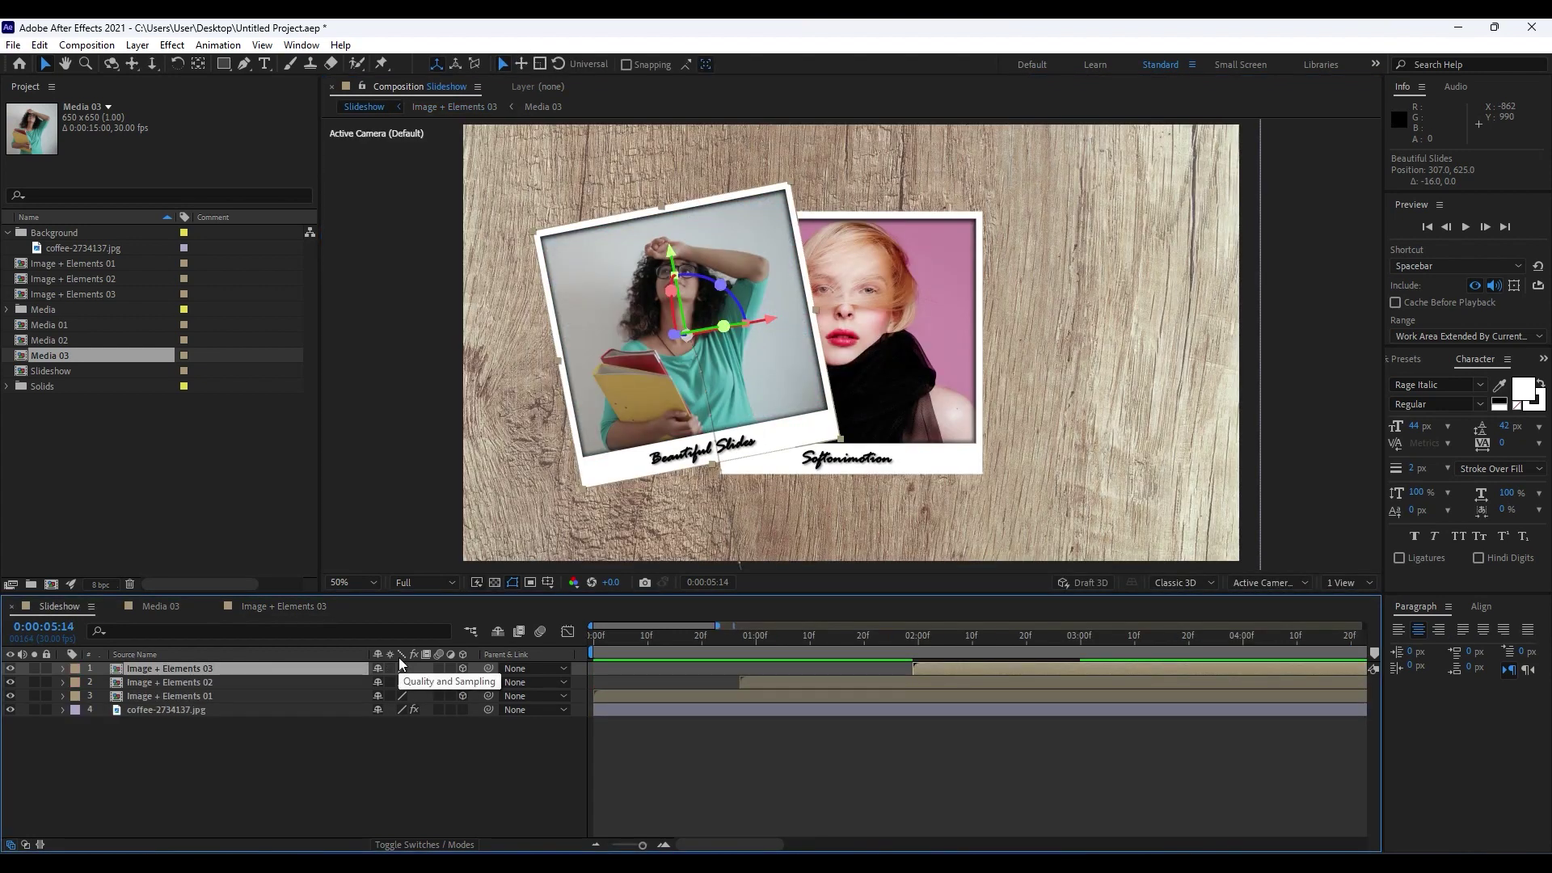
{"action": "key", "text": "space"}
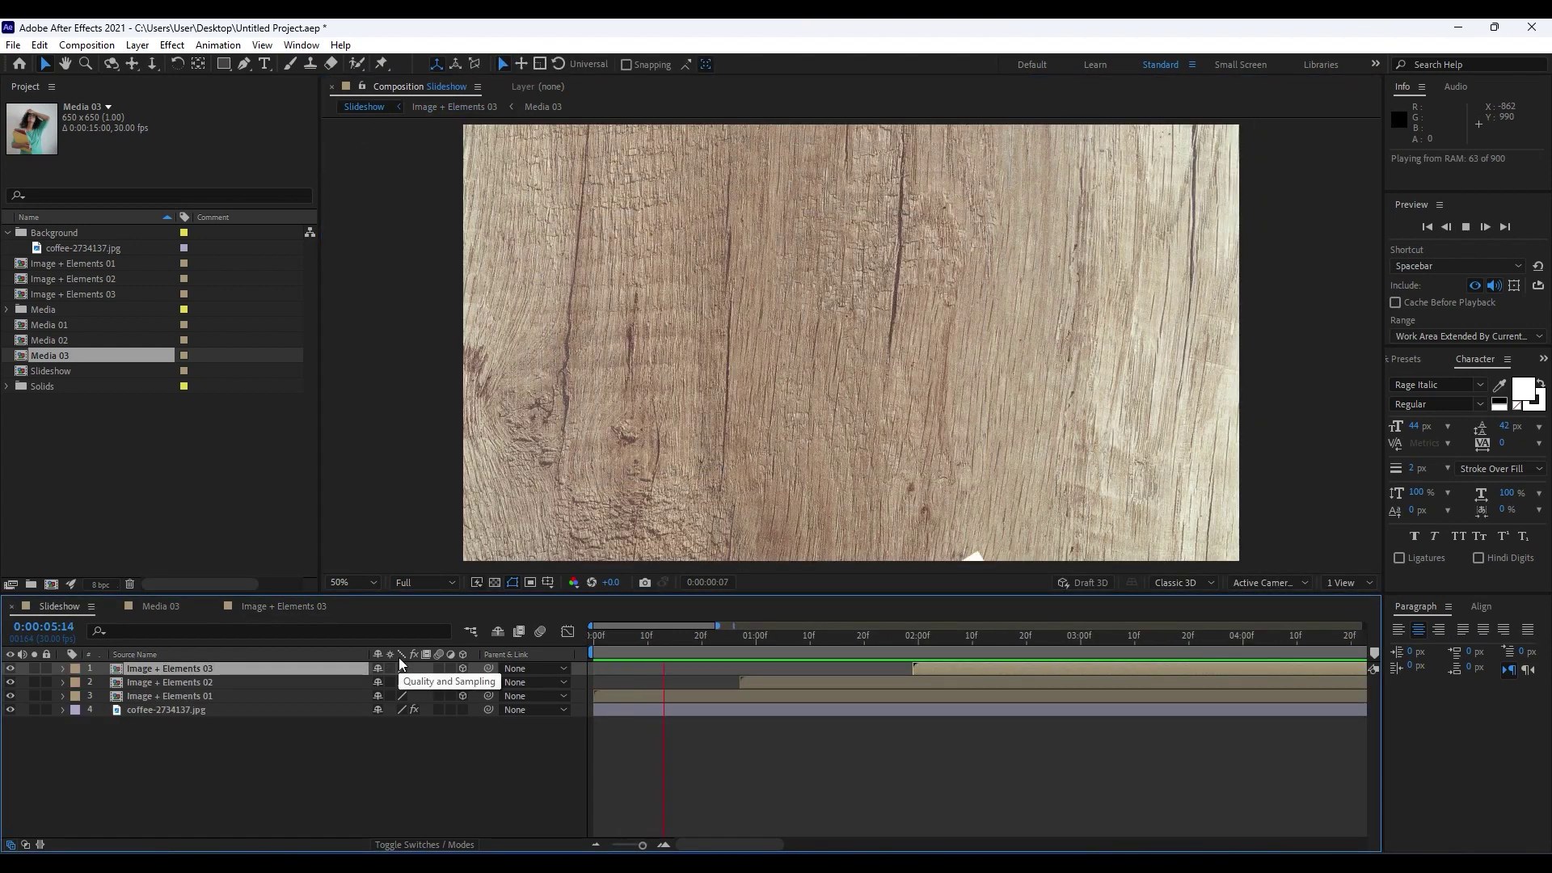
{"action": "left_click_drag", "start_coordinate": [913, 635], "coordinate": [1042, 633]}
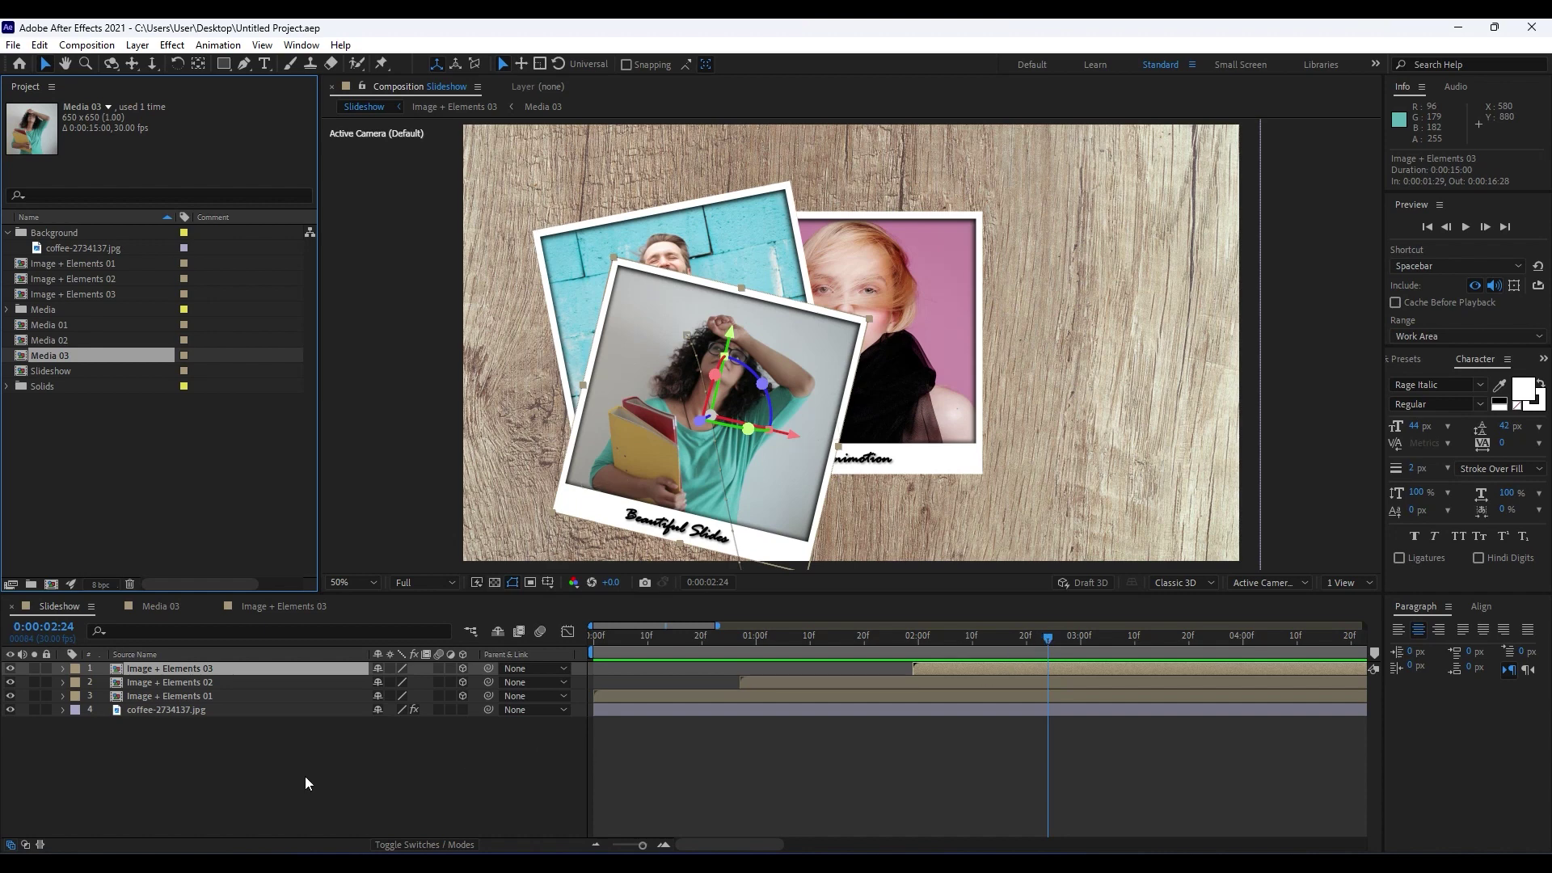
Reveal the Image + Elements 03 layer's keyframes and move its 0:00:01:29 position off-screen to about 2146, 64, -1000.
{"action": "left_click", "coordinate": [177, 667]}
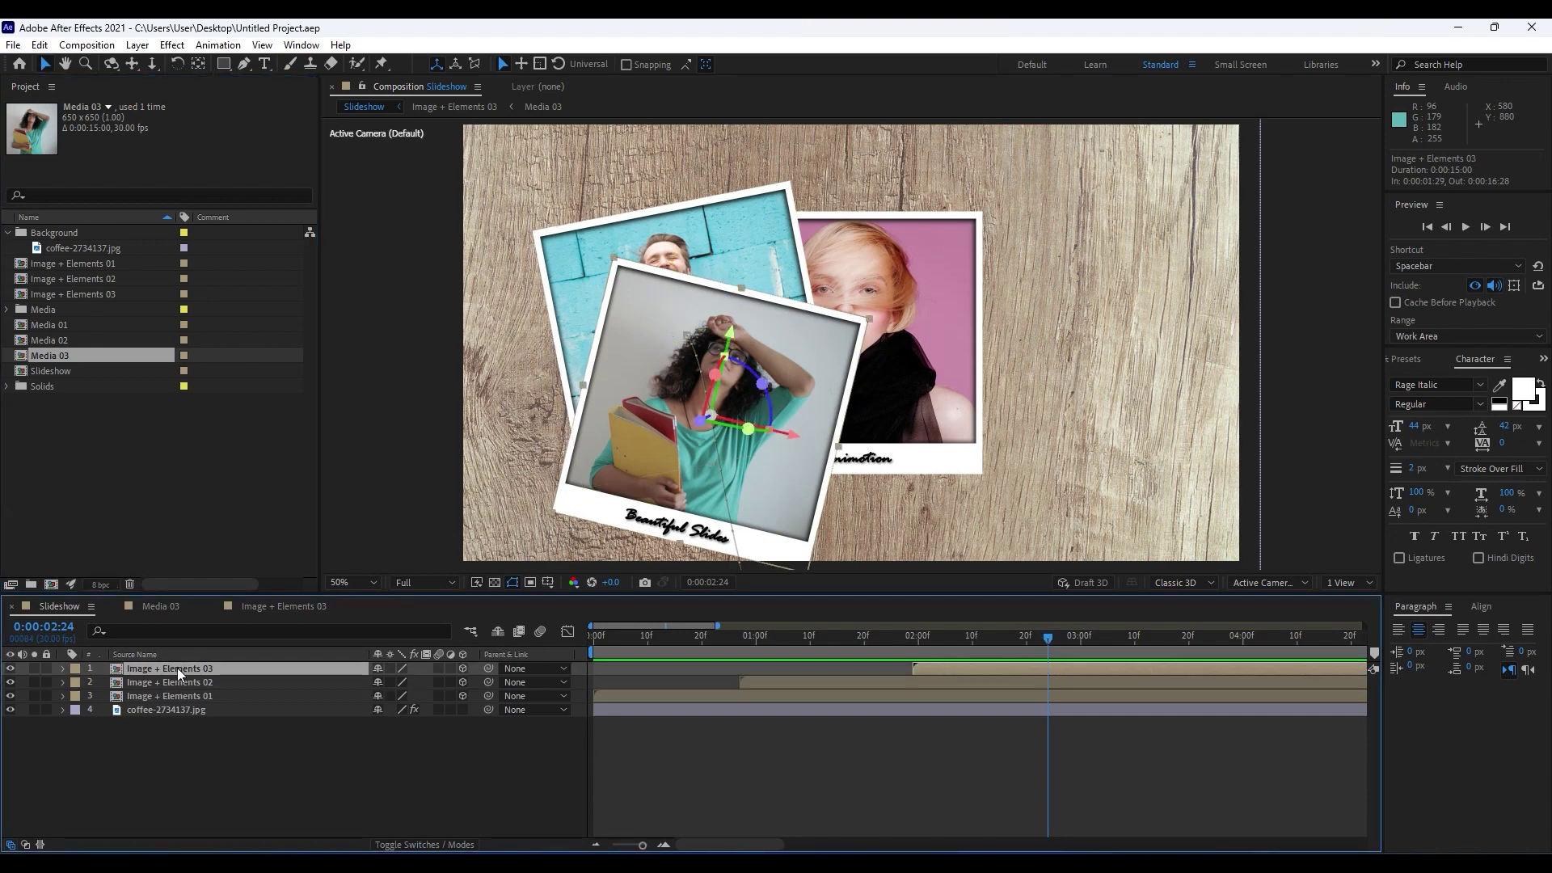
{"action": "key", "text": "u"}
{"action": "mouse_move", "coordinate": [924, 637]}
{"action": "left_mouse_down"}
{"action": "mouse_move", "coordinate": [936, 647]}
{"action": "mouse_move", "coordinate": [895, 643]}
{"action": "mouse_move", "coordinate": [914, 647]}
{"action": "left_mouse_up"}
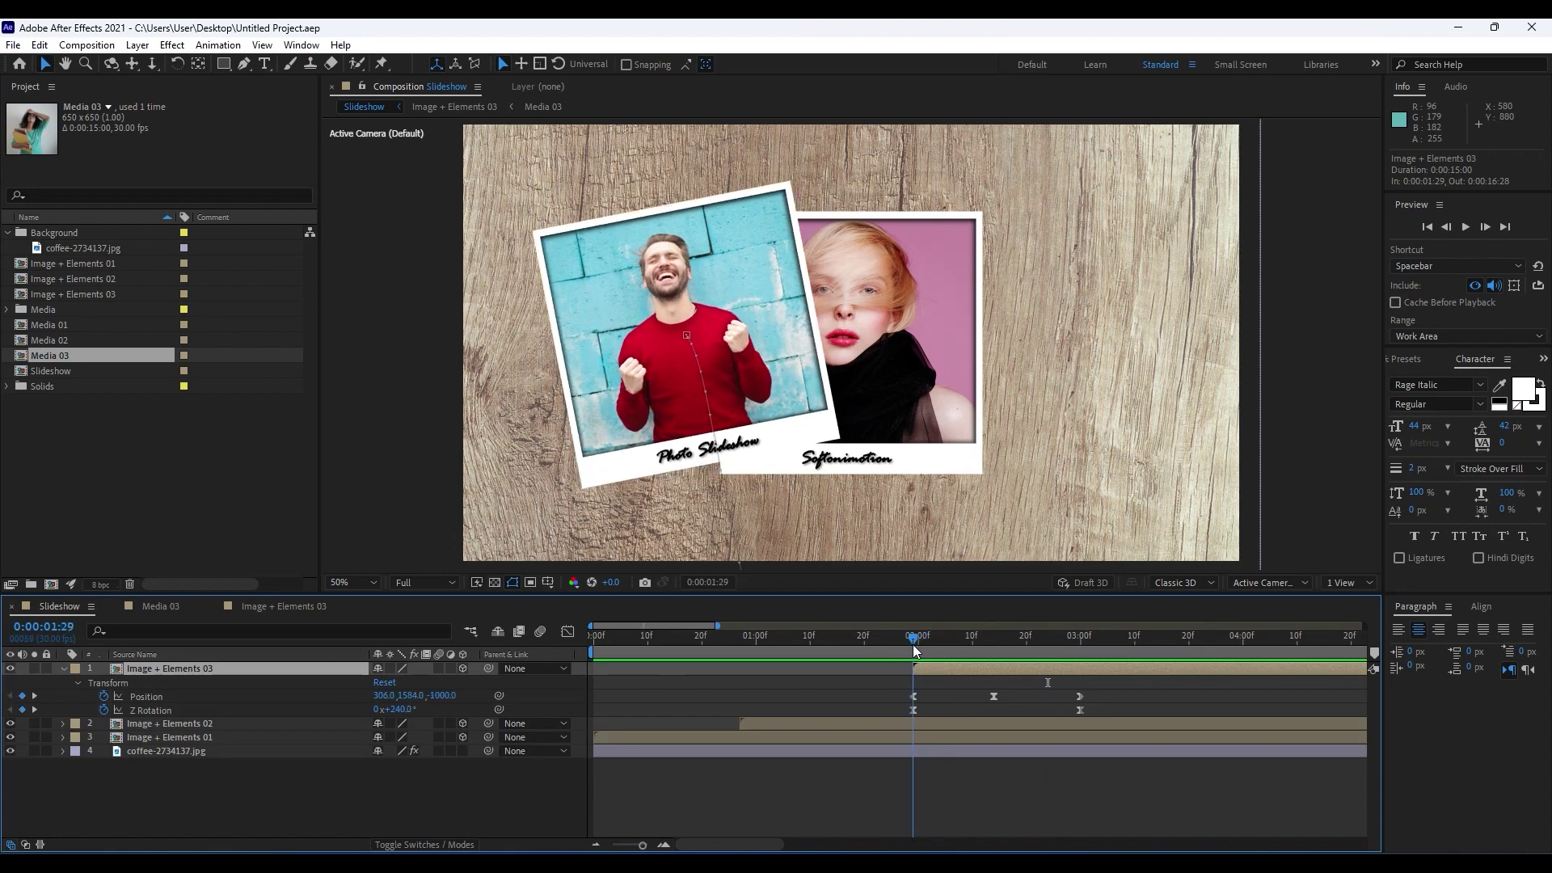
{"action": "left_click", "coordinate": [149, 697]}
{"action": "left_click", "coordinate": [188, 797]}
{"action": "left_click", "coordinate": [157, 696]}
{"action": "left_click_drag", "start_coordinate": [914, 647], "coordinate": [913, 647]}
{"action": "key", "text": "comma"}
{"action": "key", "text": "comma"}
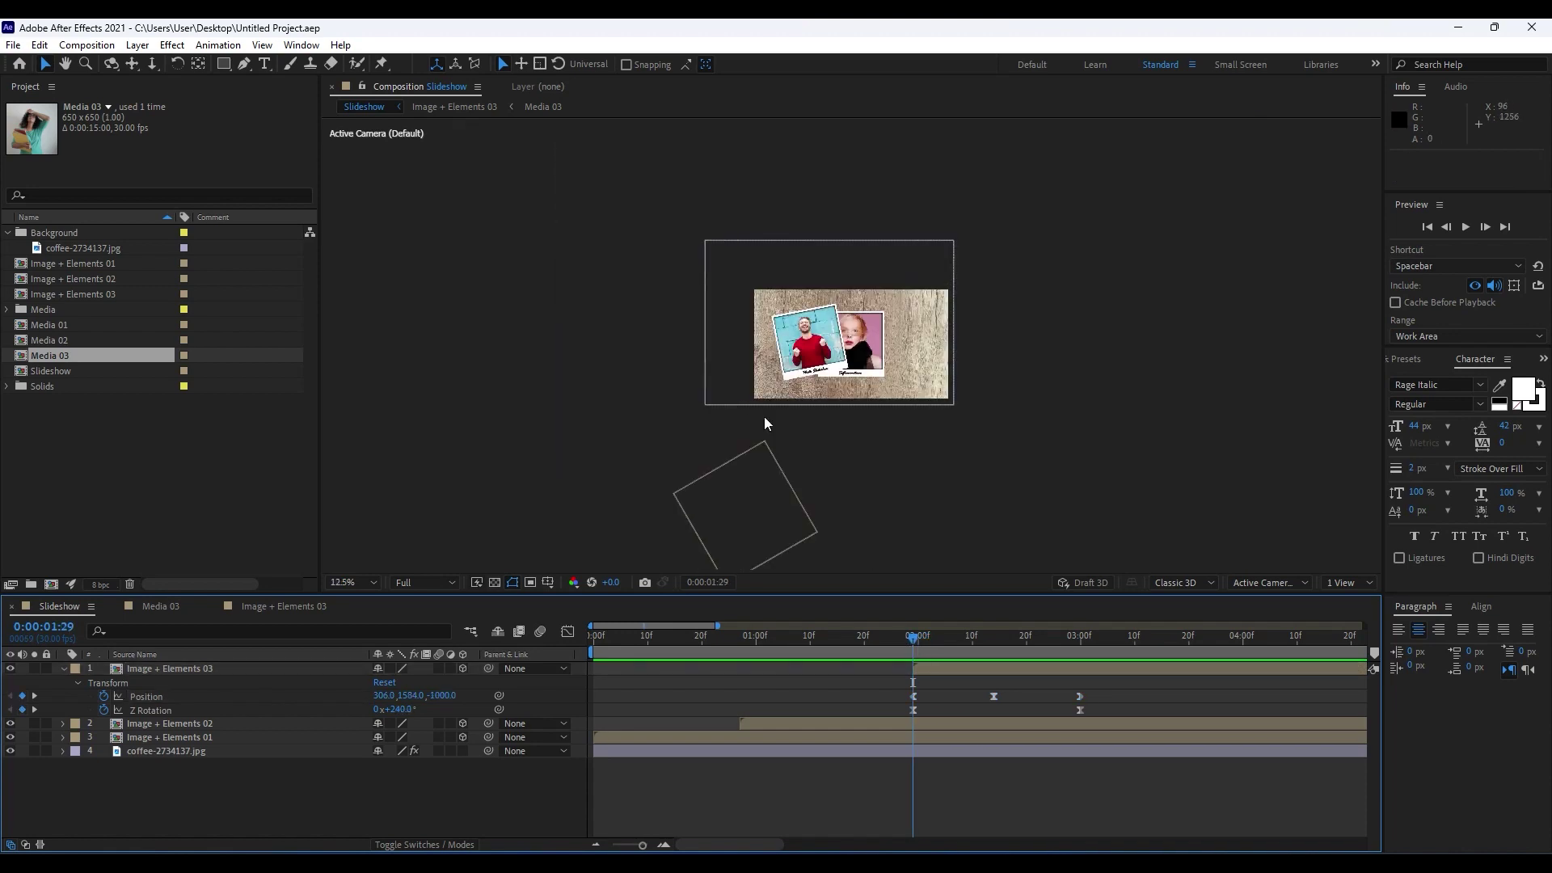
{"action": "left_click_drag", "start_coordinate": [749, 522], "coordinate": [1046, 275]}
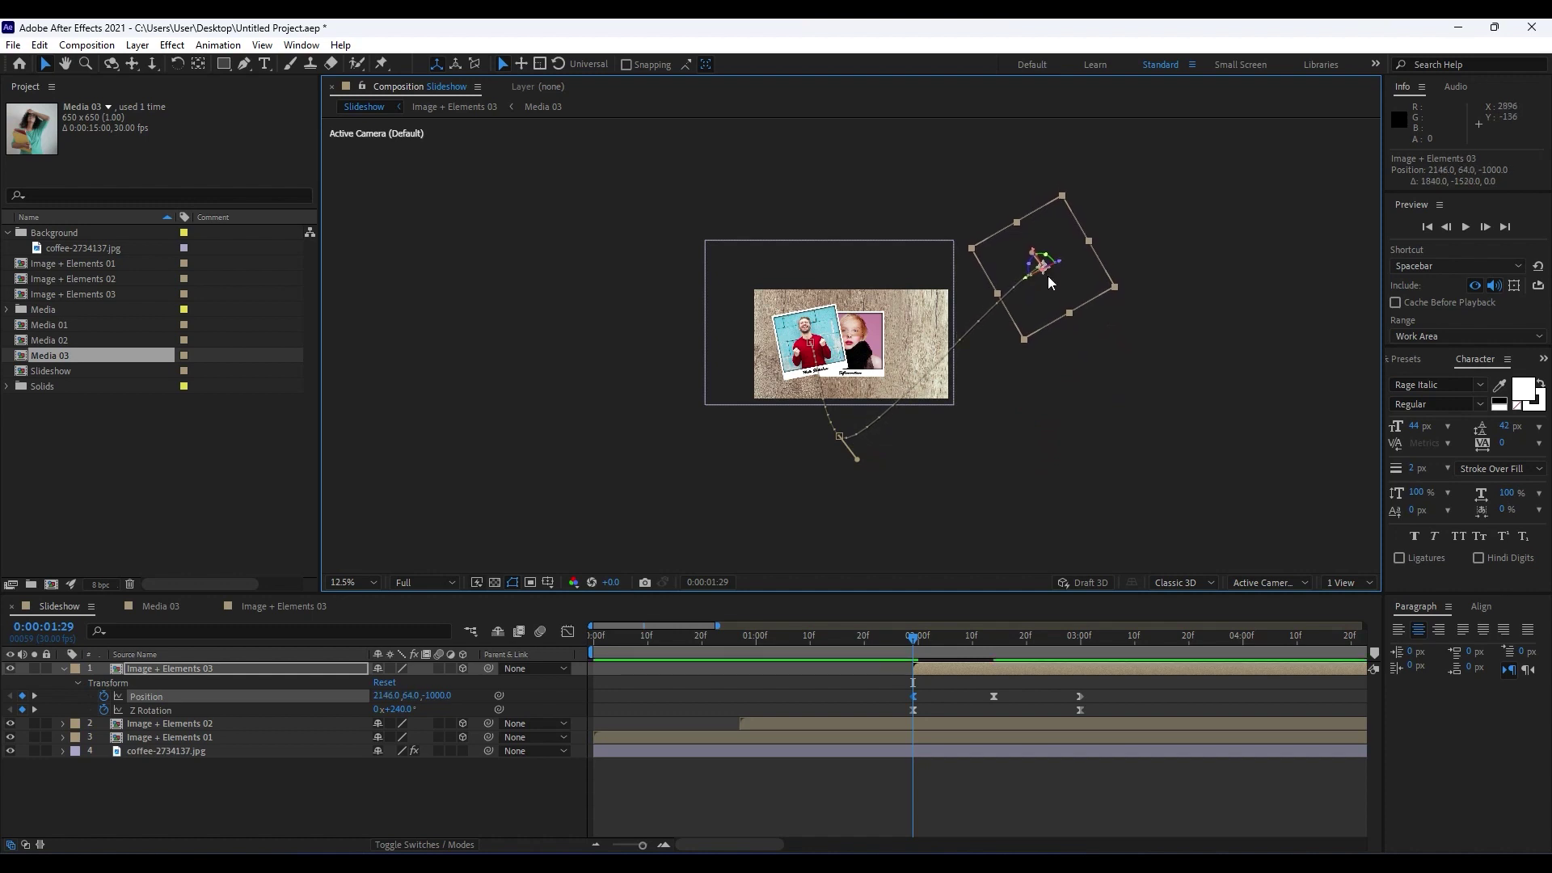
Set the Position keyframe at 0:00:02:14 to Linear temporal interpolation and move it above the composition to about 1364, -474, 0.
{"action": "key", "text": "k"}
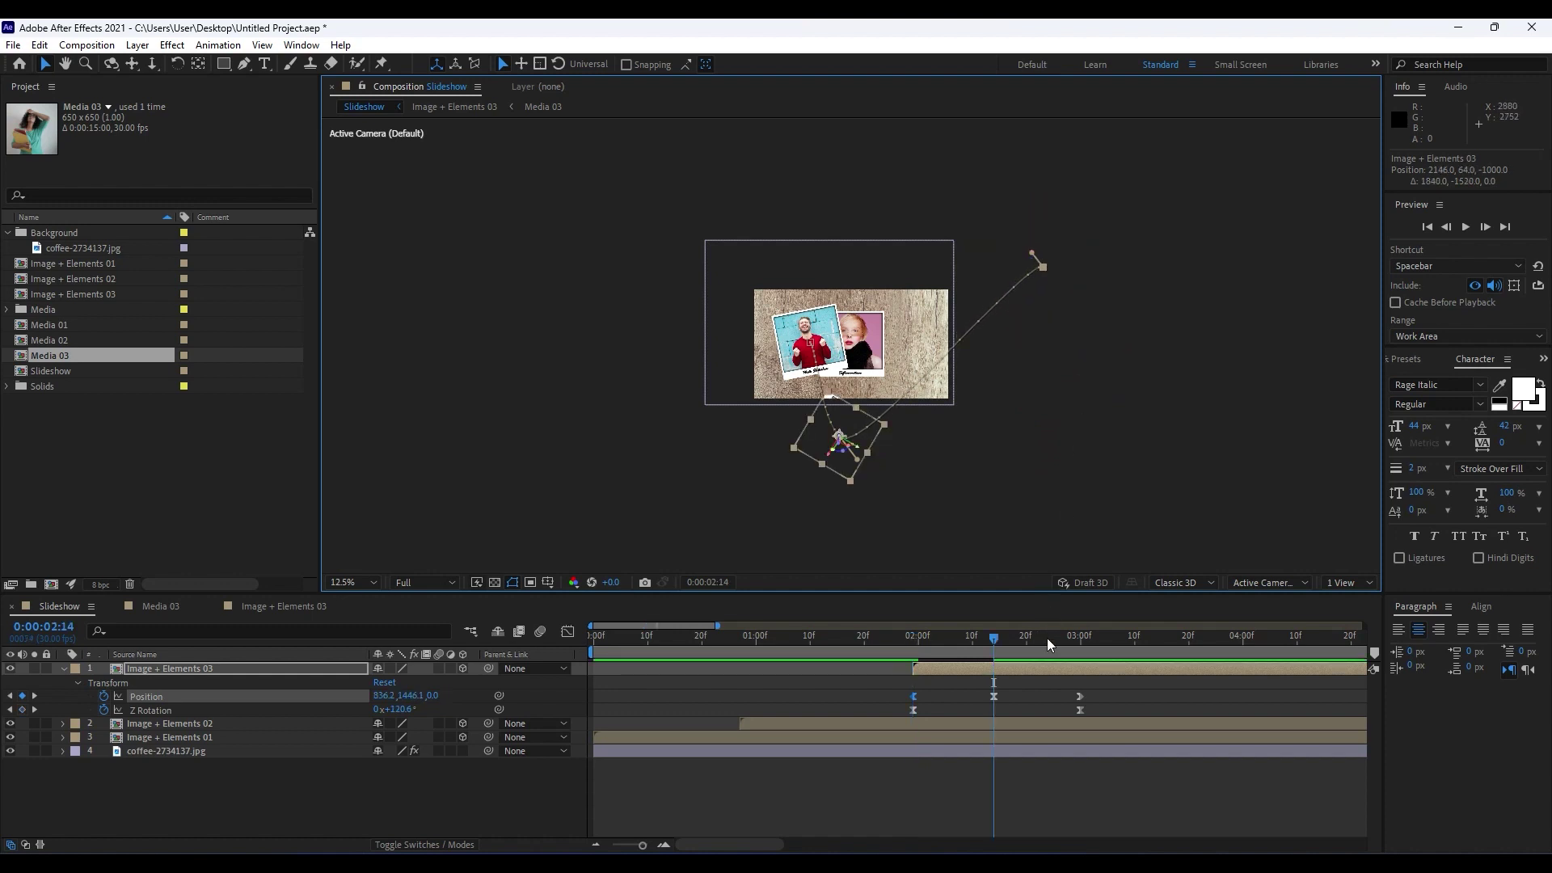
{"action": "left_click", "coordinate": [1011, 690]}
{"action": "left_click", "coordinate": [994, 697]}
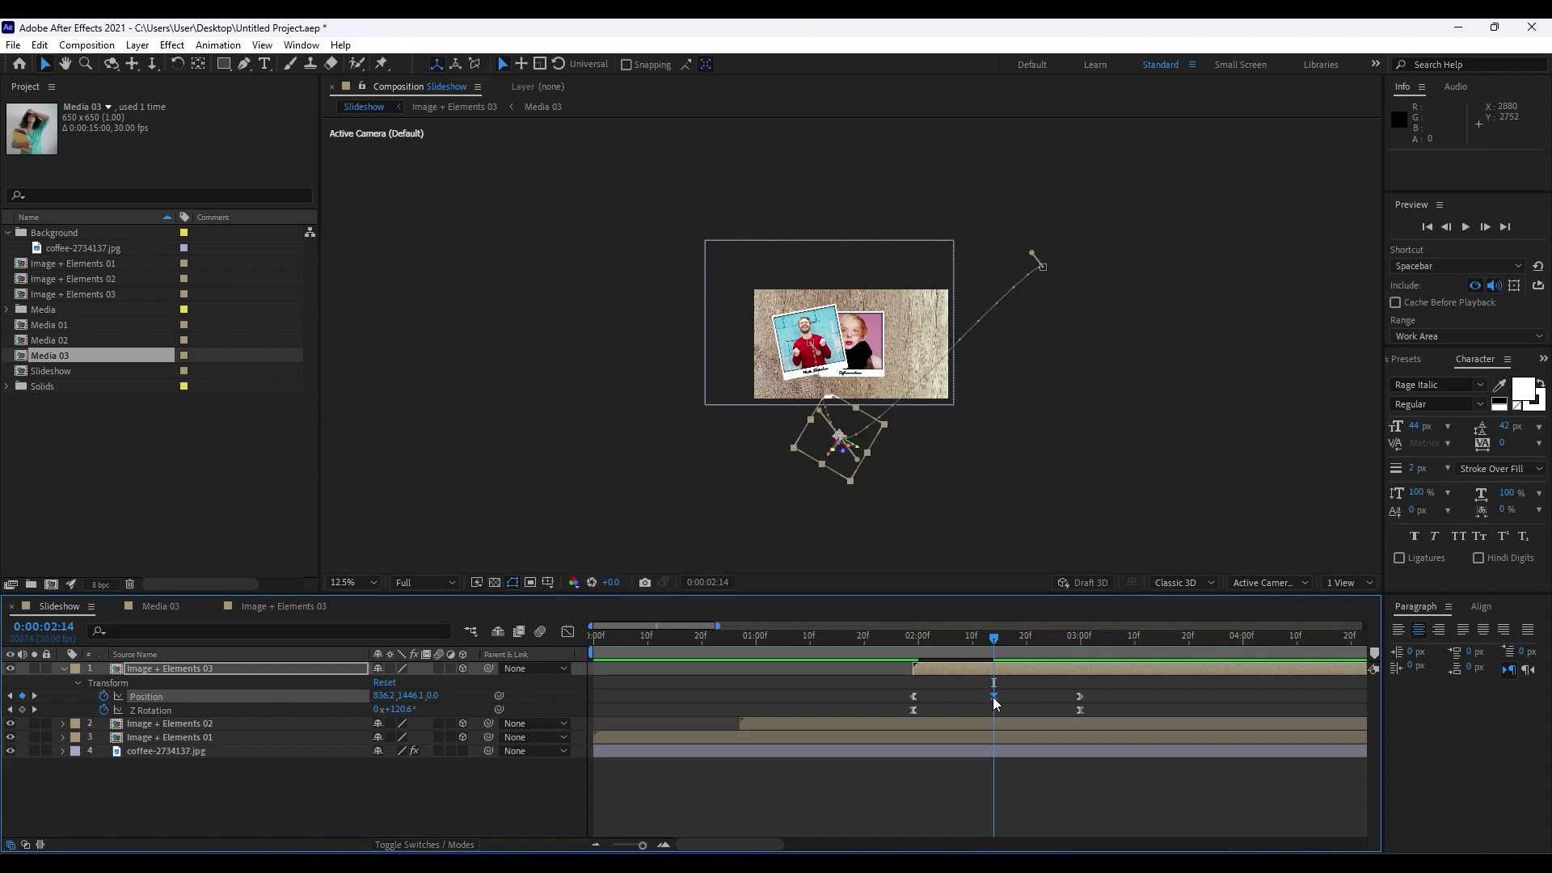
{"action": "right_click", "coordinate": [992, 696]}
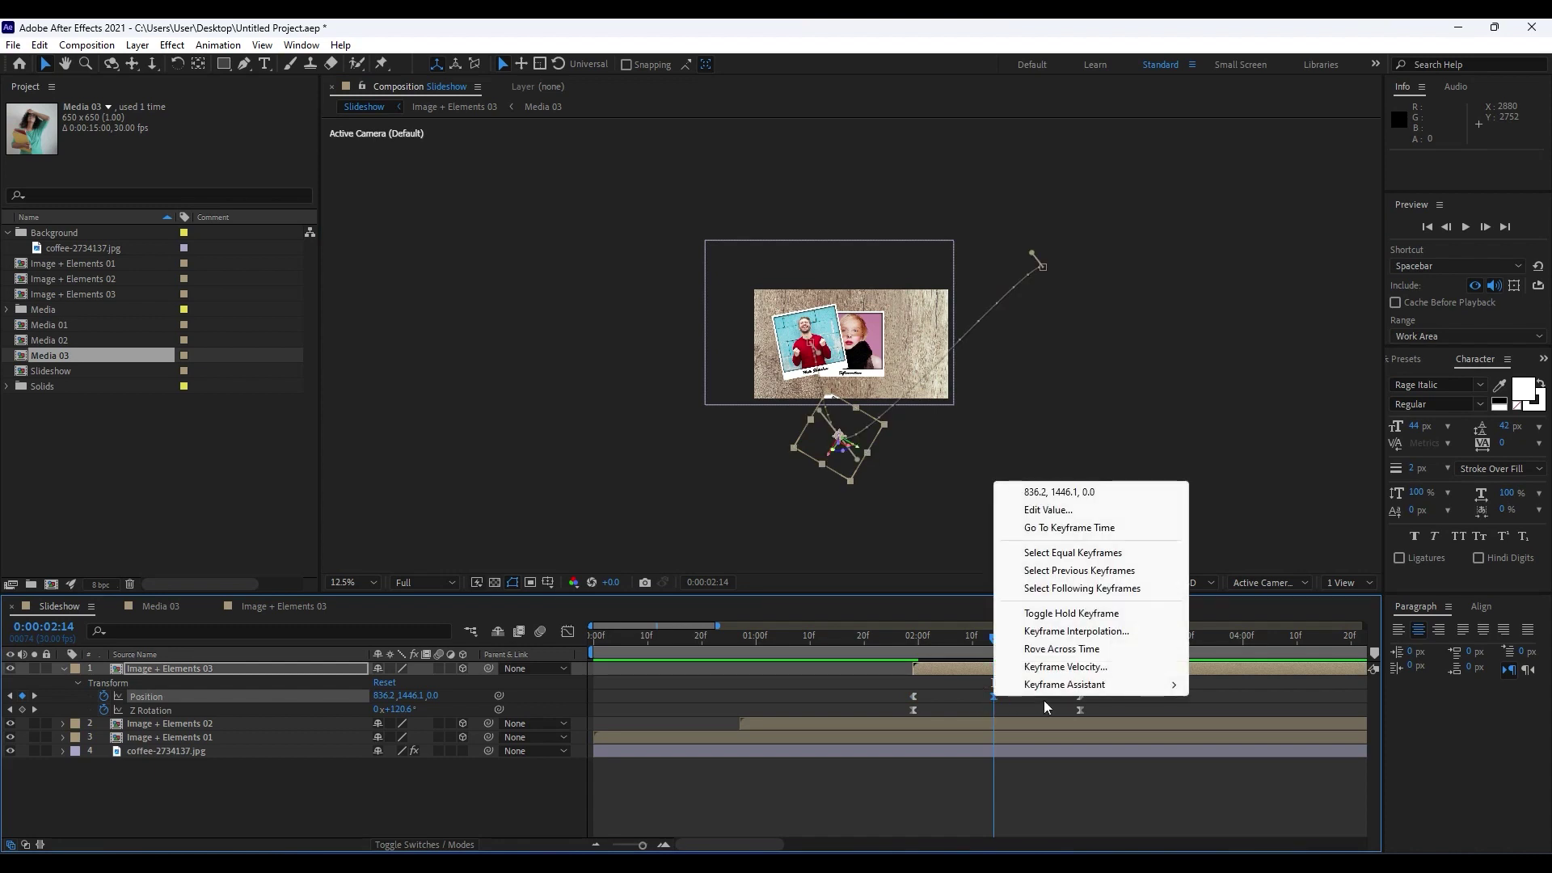
{"action": "left_click", "coordinate": [1078, 632]}
{"action": "left_click", "coordinate": [807, 367]}
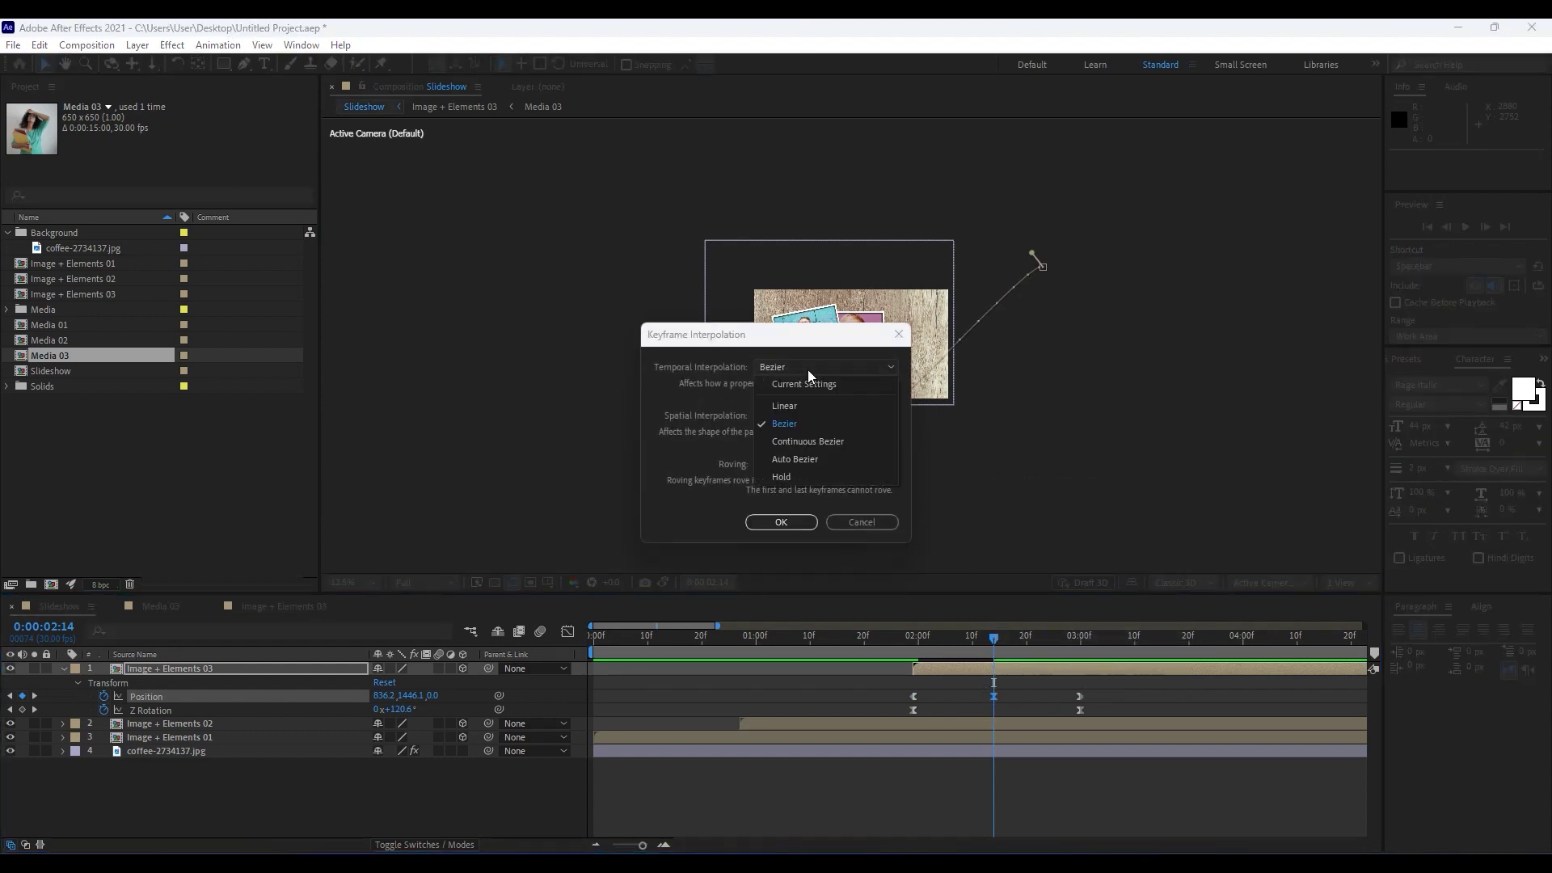
{"action": "left_click", "coordinate": [804, 403]}
{"action": "left_click", "coordinate": [781, 523]}
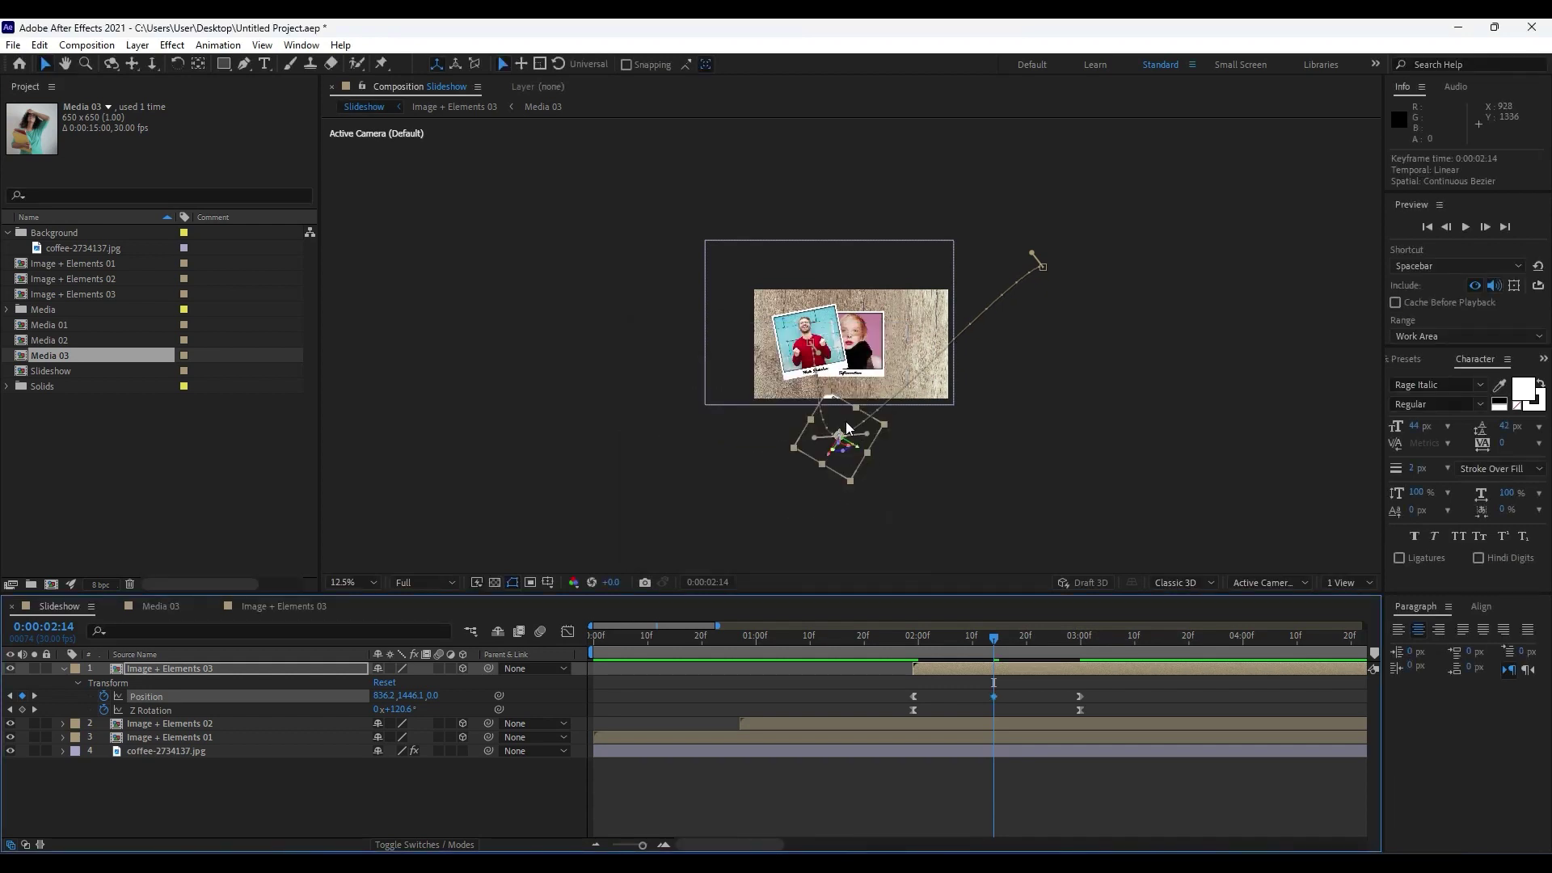
{"action": "left_click_drag", "start_coordinate": [841, 419], "coordinate": [893, 225]}
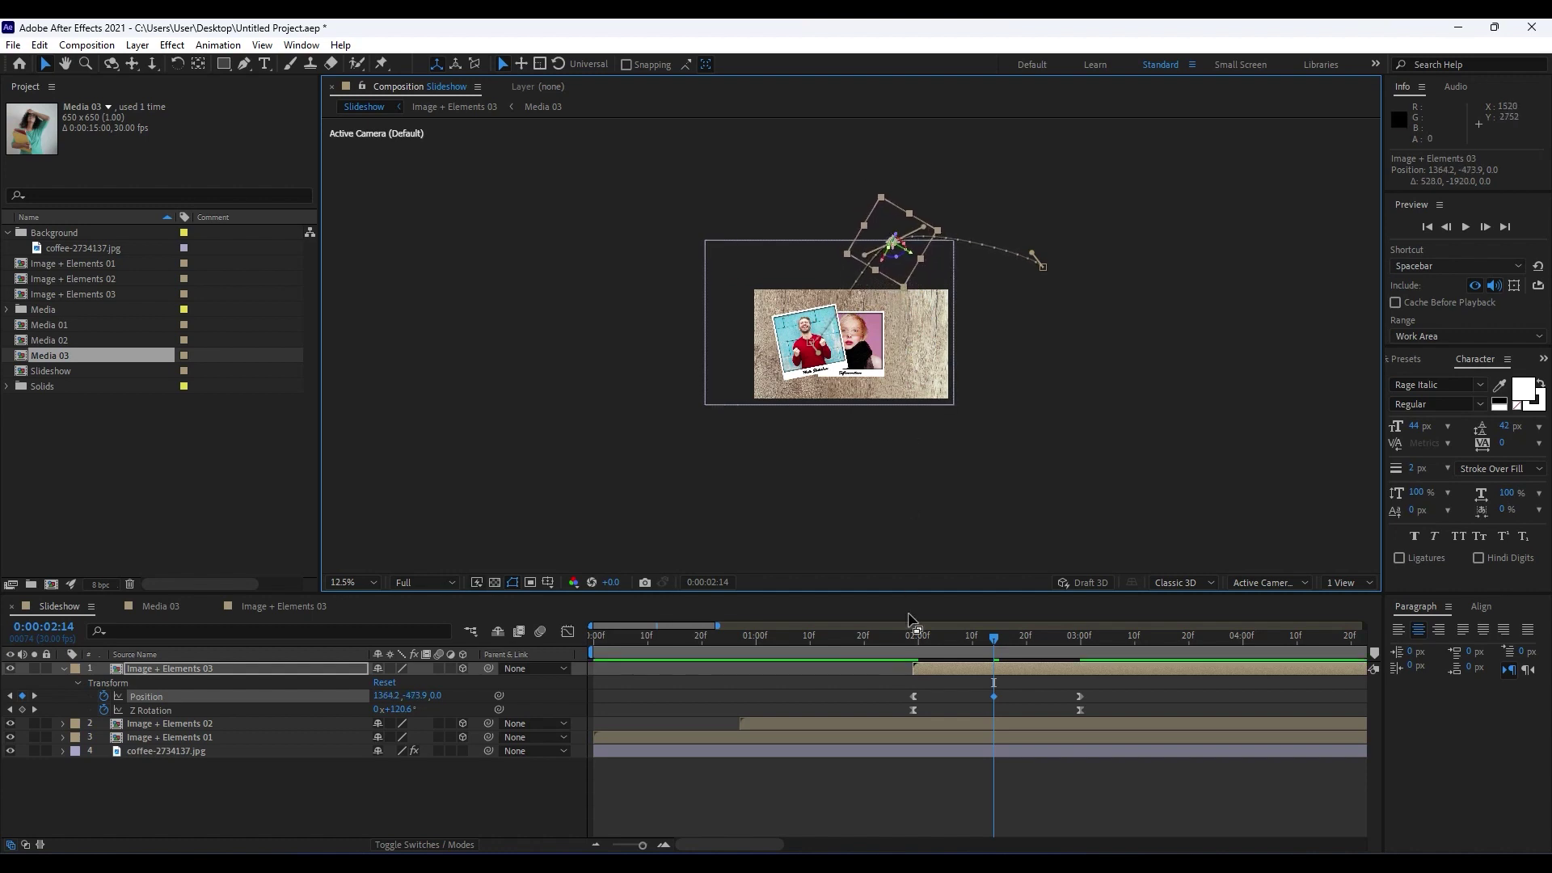
At the final Position keyframe, 0:00:03:00, move the third frame horizontally to about 1416, 520, 0, beside the other frames.
{"action": "key", "text": "k"}
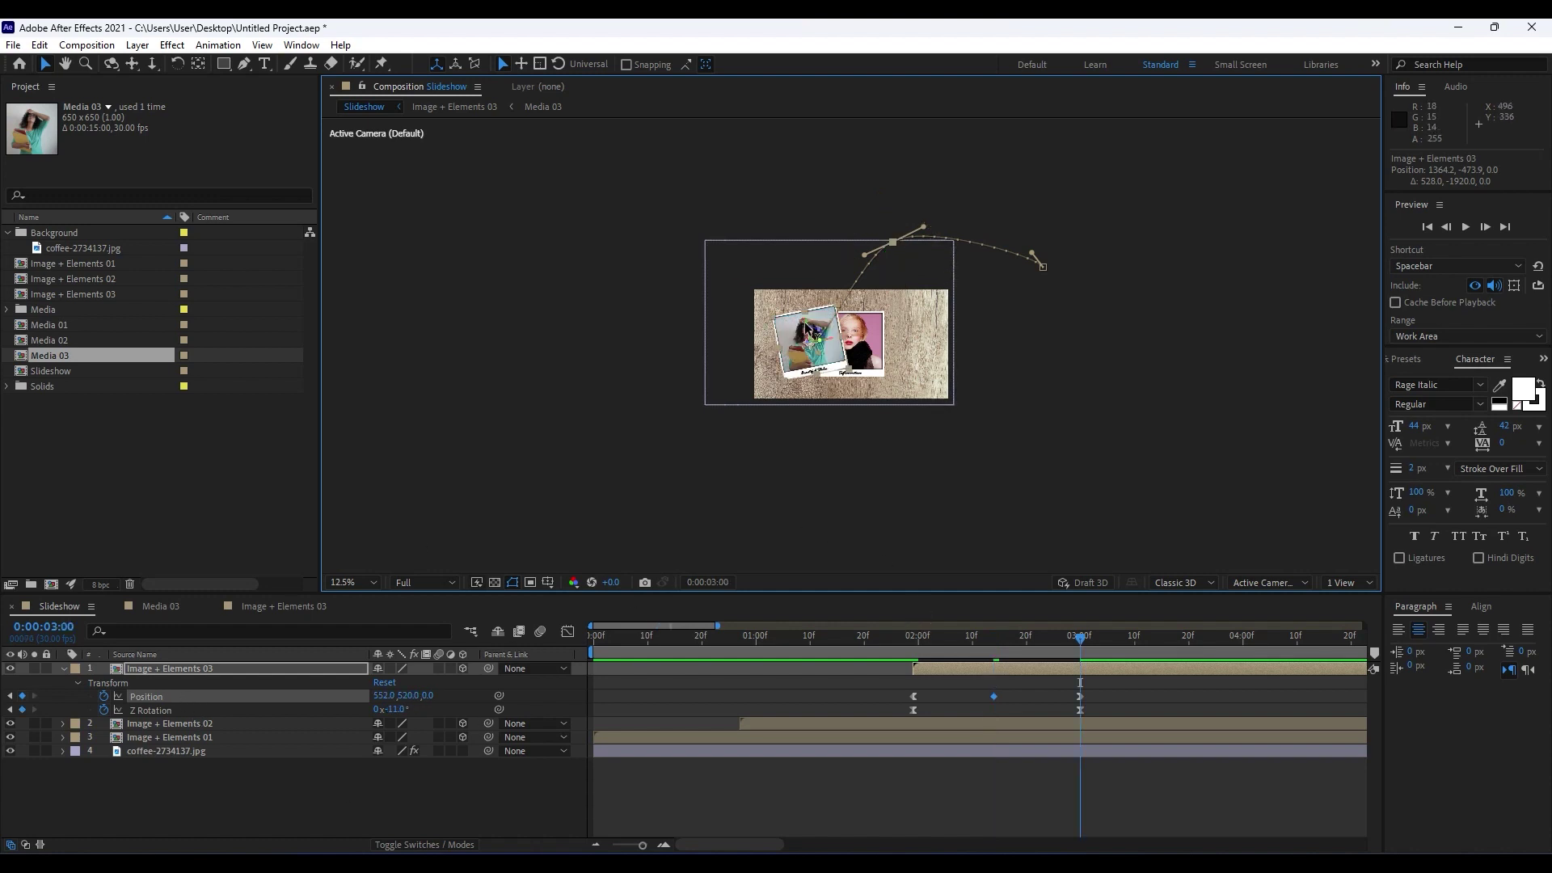
{"action": "key", "text": "period"}
{"action": "left_click_drag", "start_coordinate": [810, 368], "coordinate": [984, 366]}
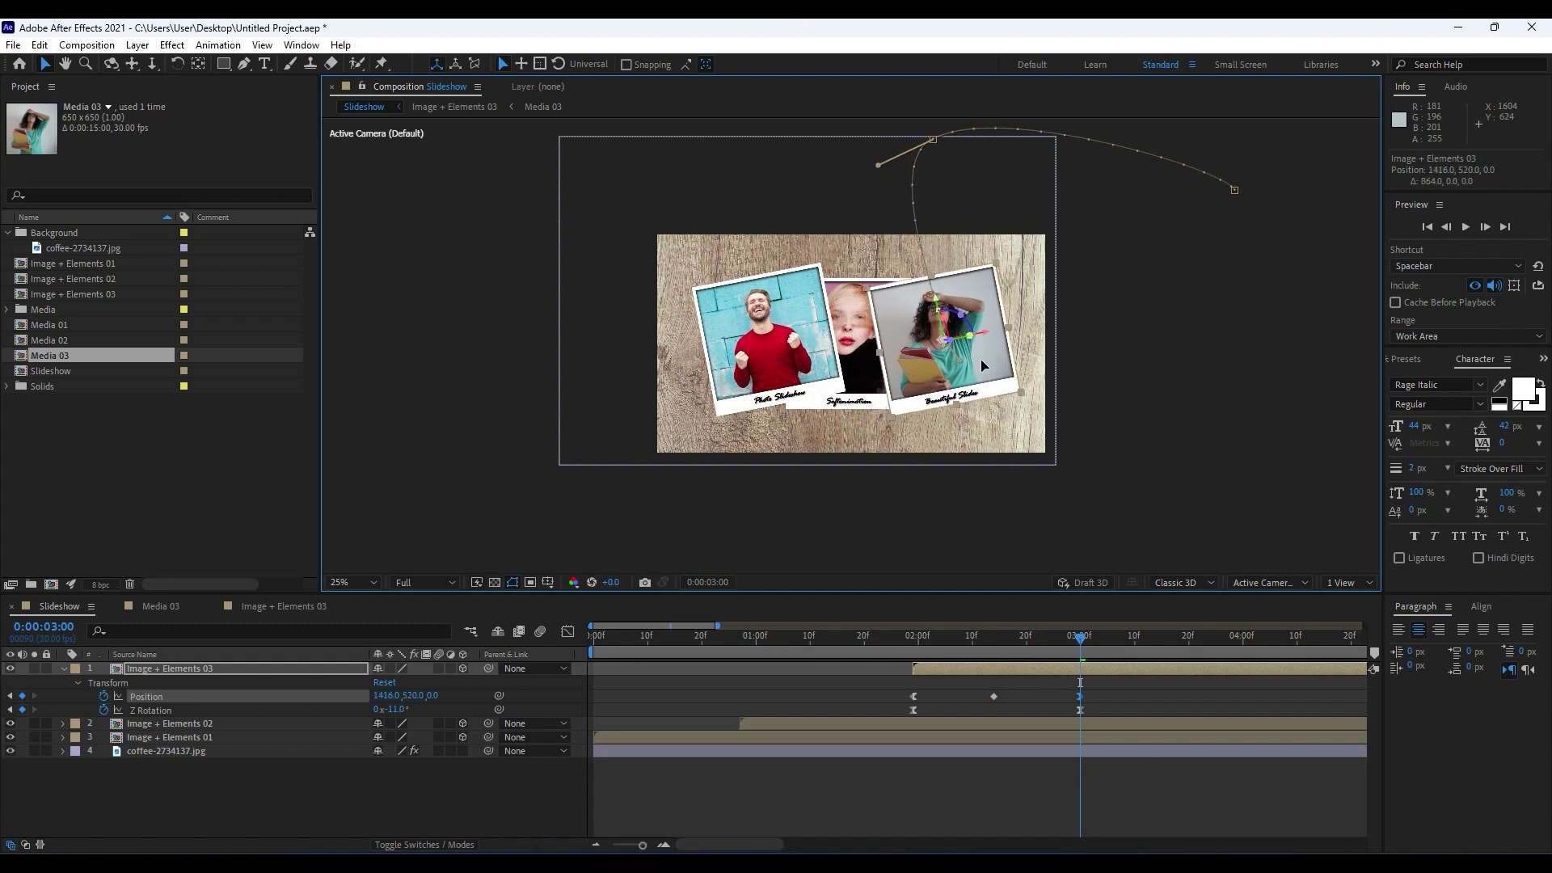
Set the Image + Elements 03 layer's final Z Rotation to 11° at 0:00:03:00 and preview the slideshow.
{"action": "left_click", "coordinate": [161, 711]}
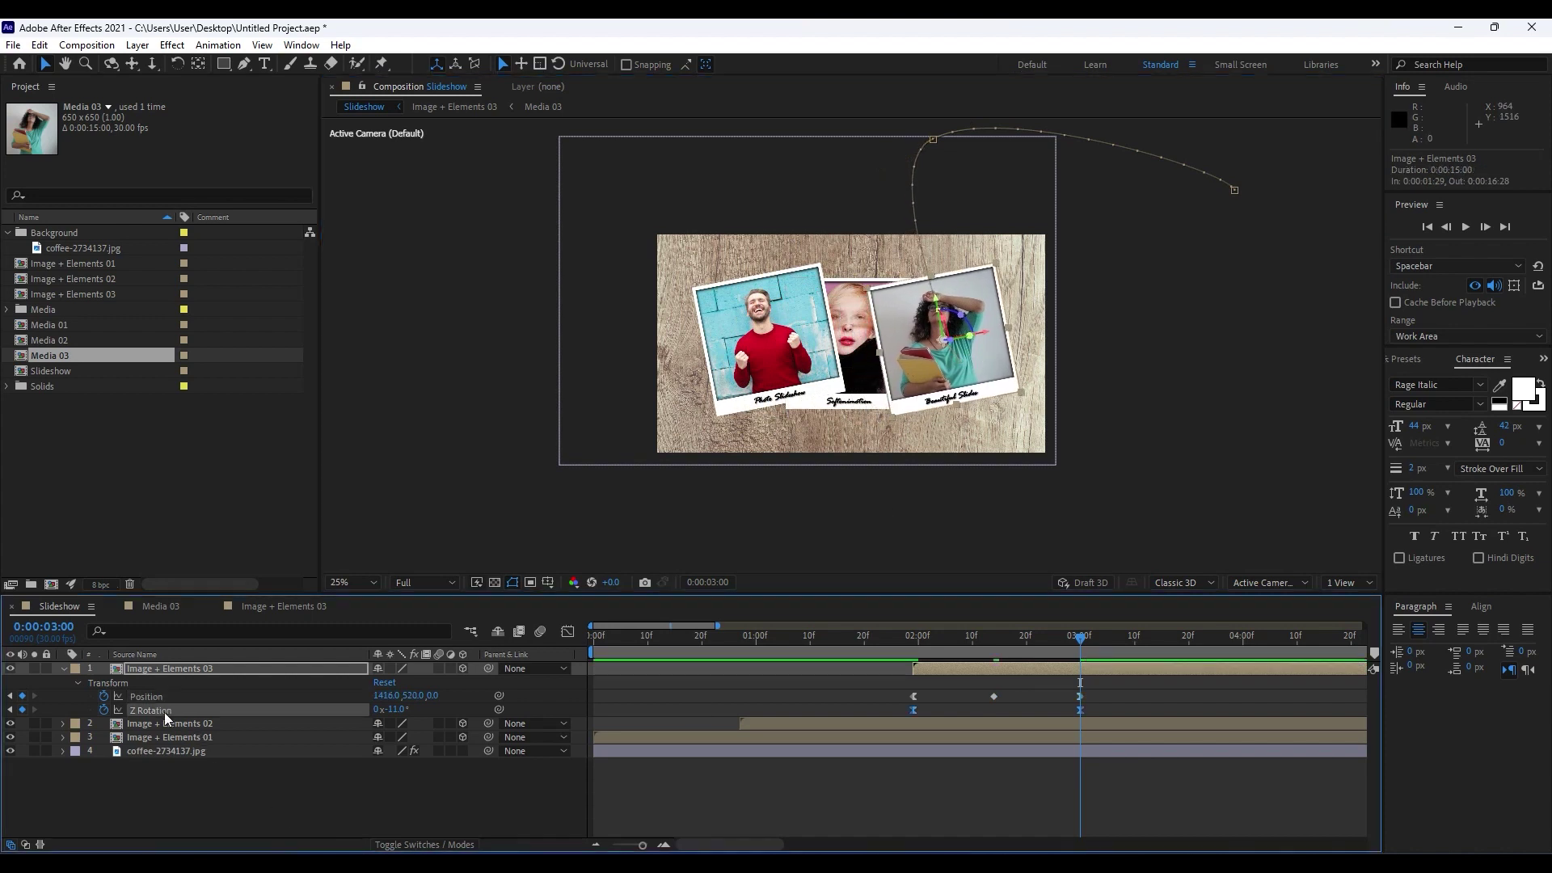
{"action": "left_click", "coordinate": [309, 770]}
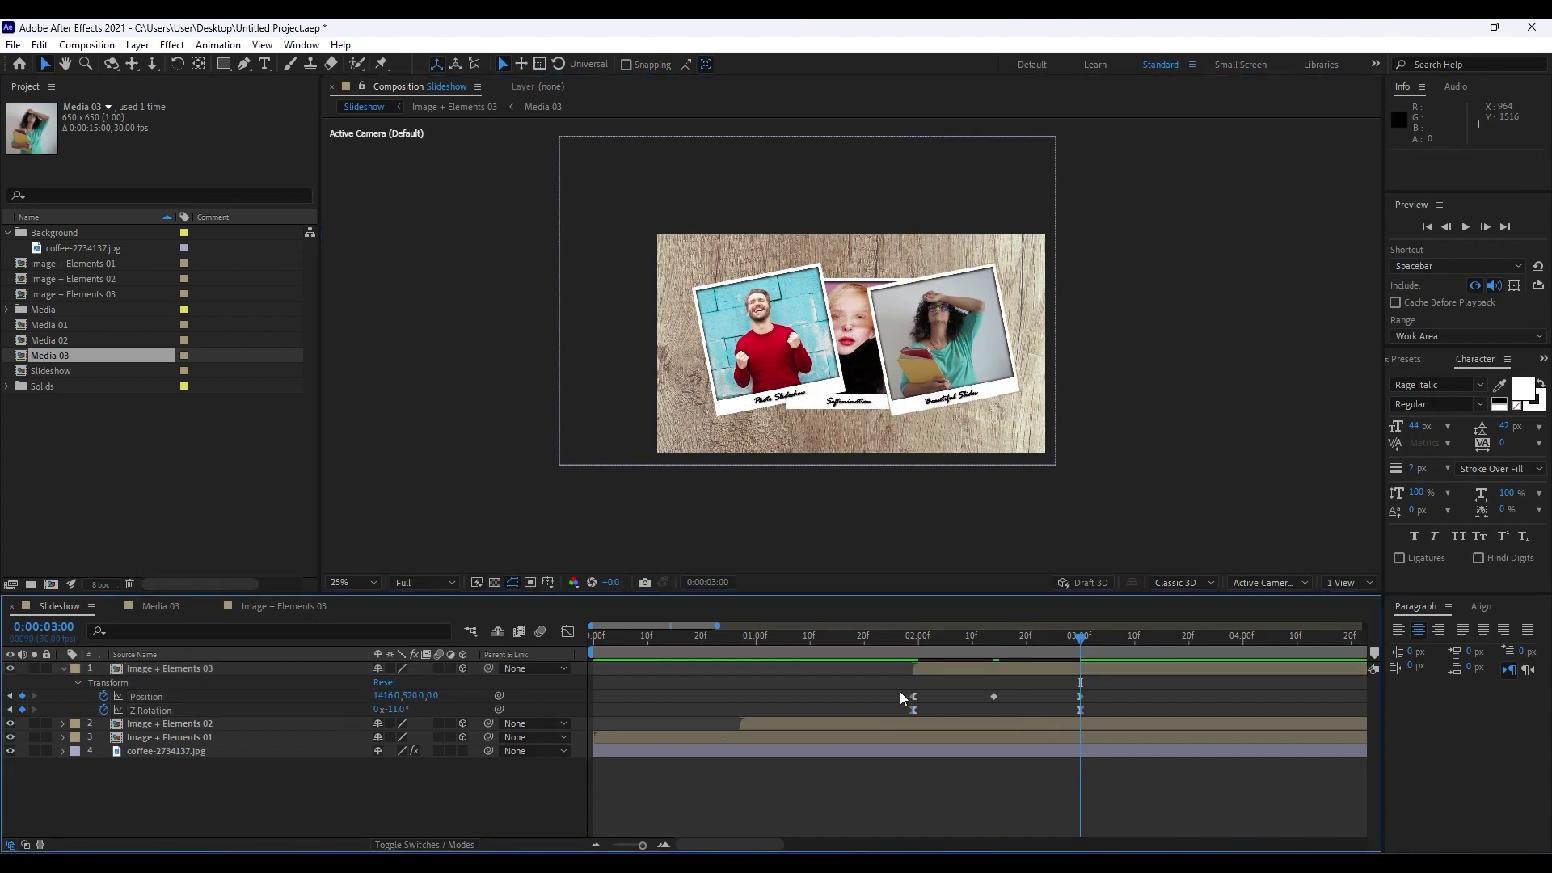
{"action": "left_click", "coordinate": [396, 710]}
{"action": "type", "text": "11"}
{"action": "key", "text": "Return"}
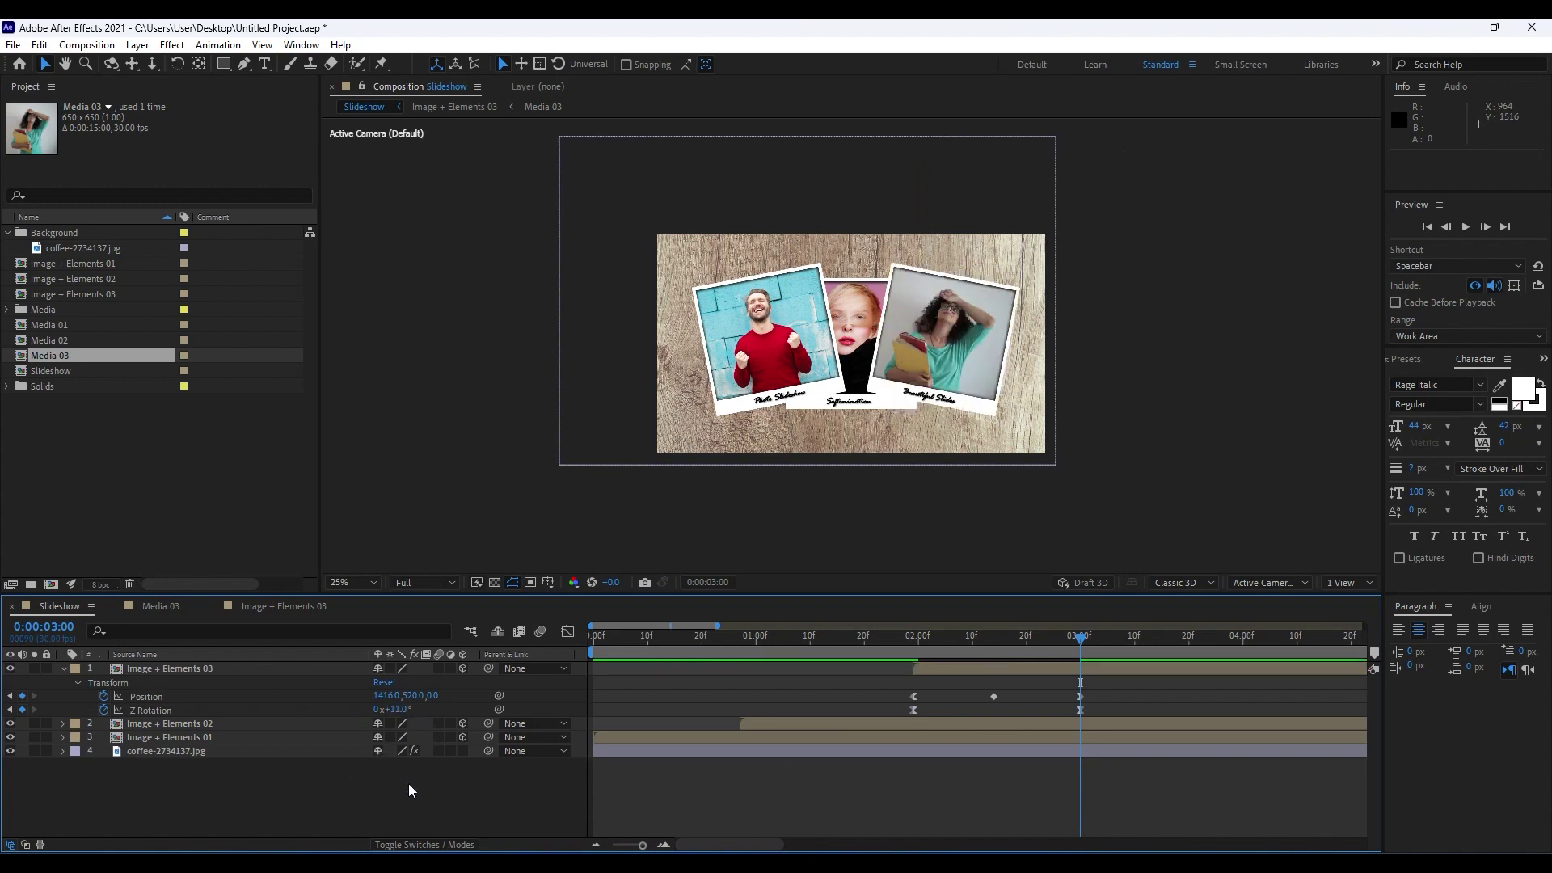
{"action": "key", "text": "space"}
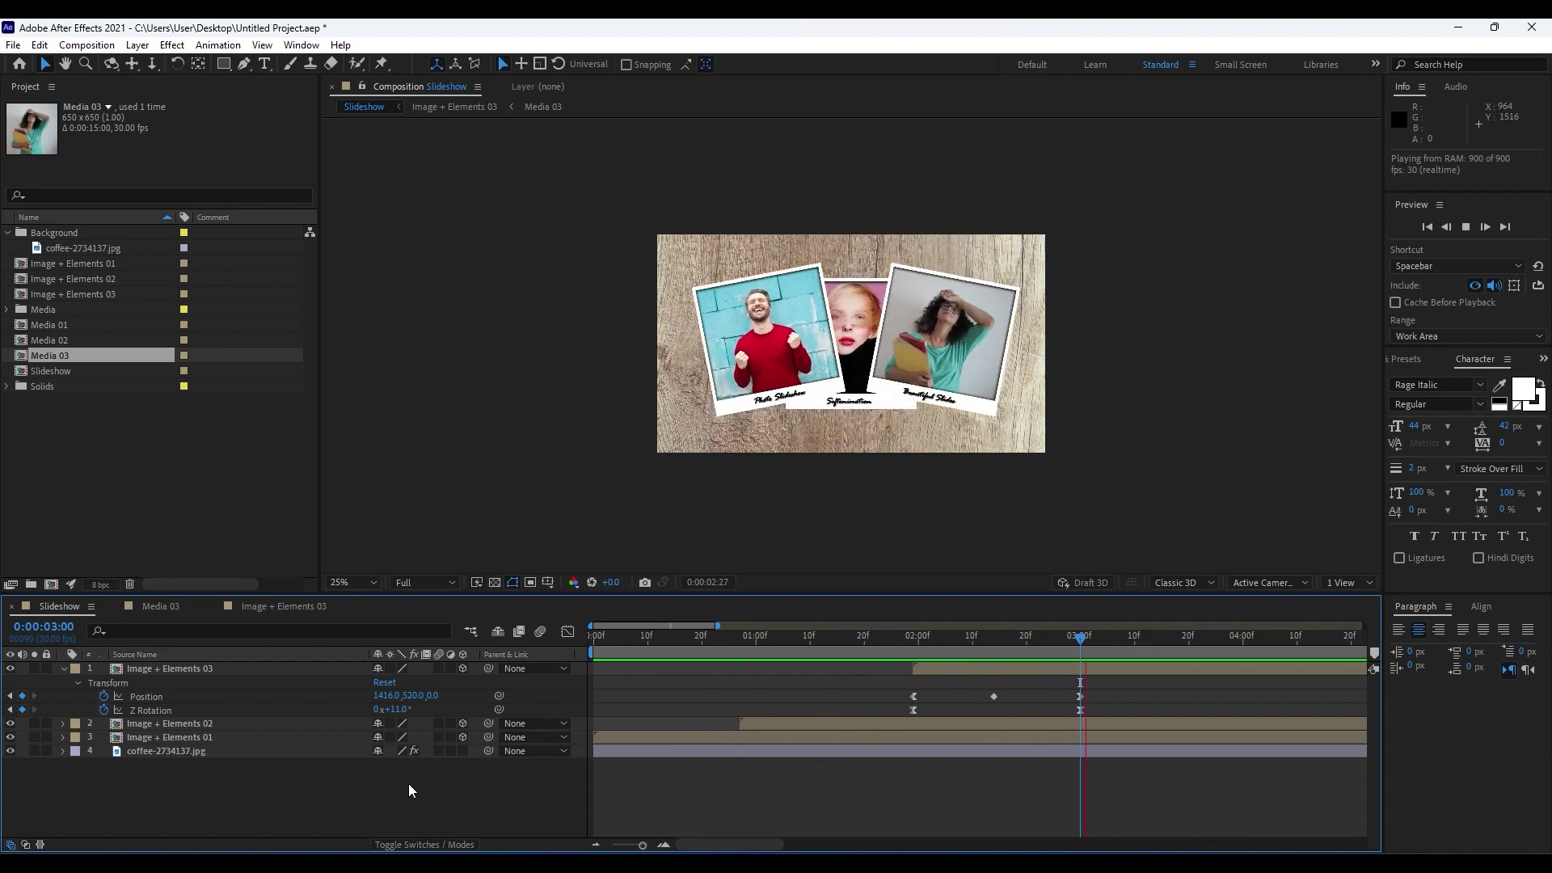
At 0:00:03:00, set the third frame's Position Z value to about -151 and preview the slide-in.
{"action": "key", "text": "space"}
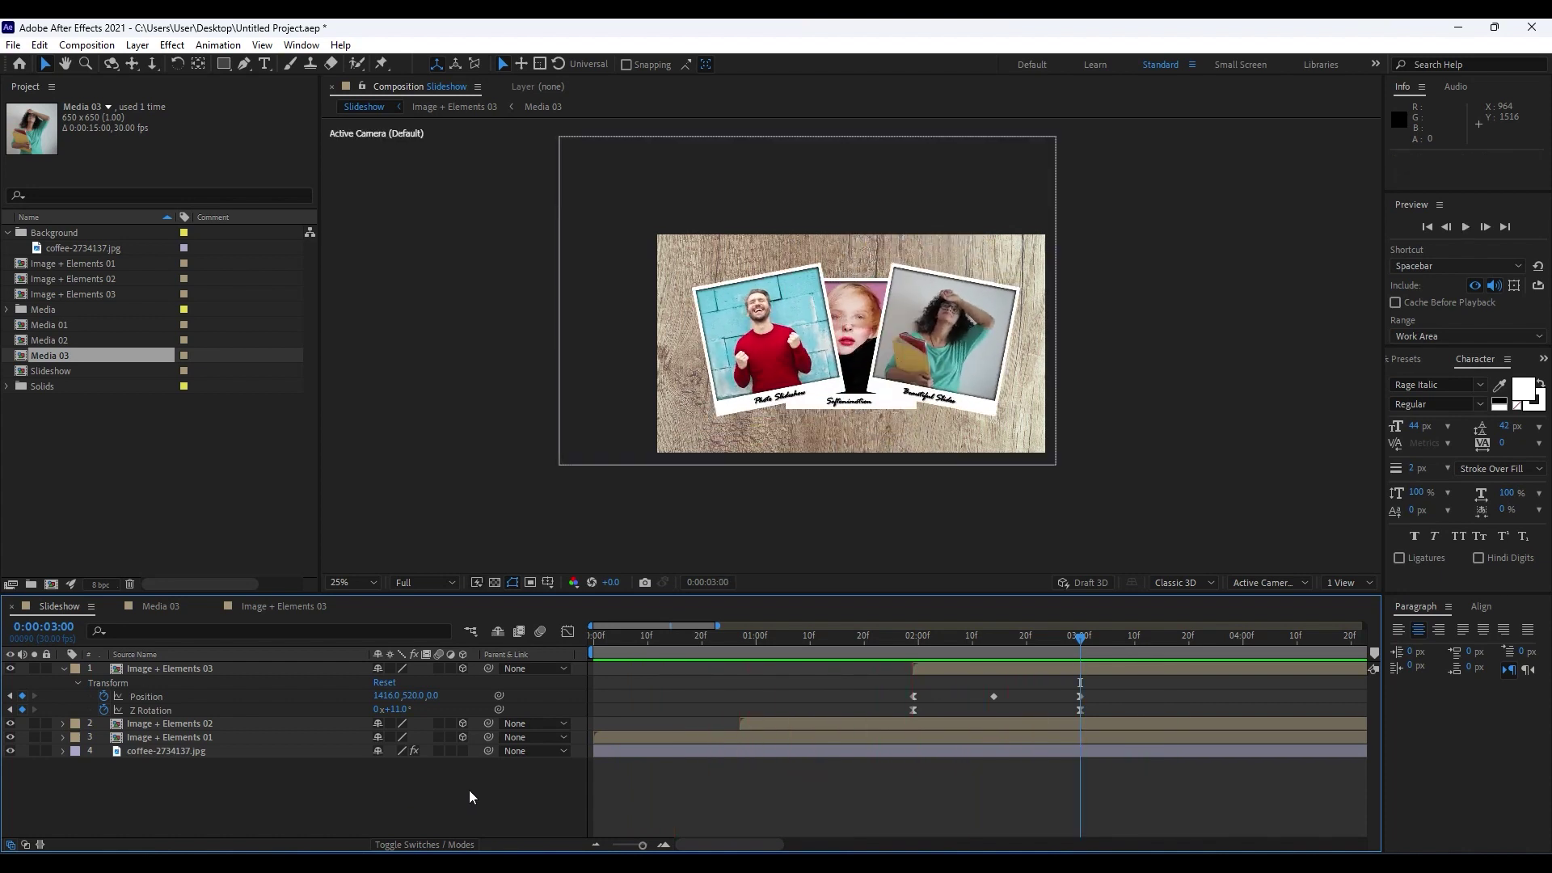
{"action": "key", "text": "j"}
{"action": "left_click_drag", "start_coordinate": [996, 635], "coordinate": [1080, 647]}
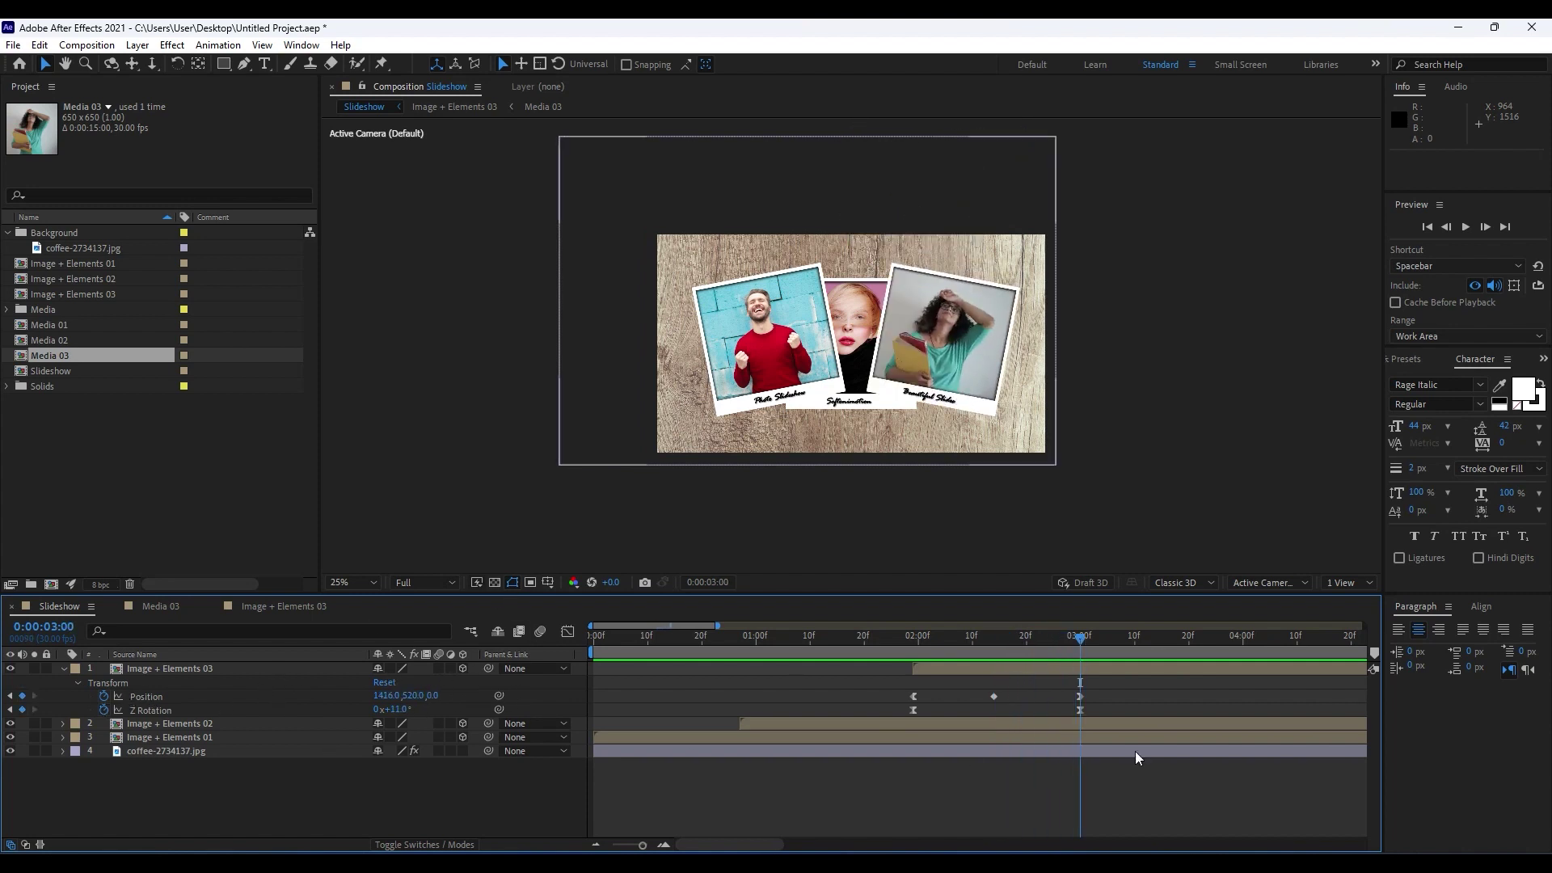
{"action": "left_click_drag", "start_coordinate": [435, 696], "coordinate": [320, 705]}
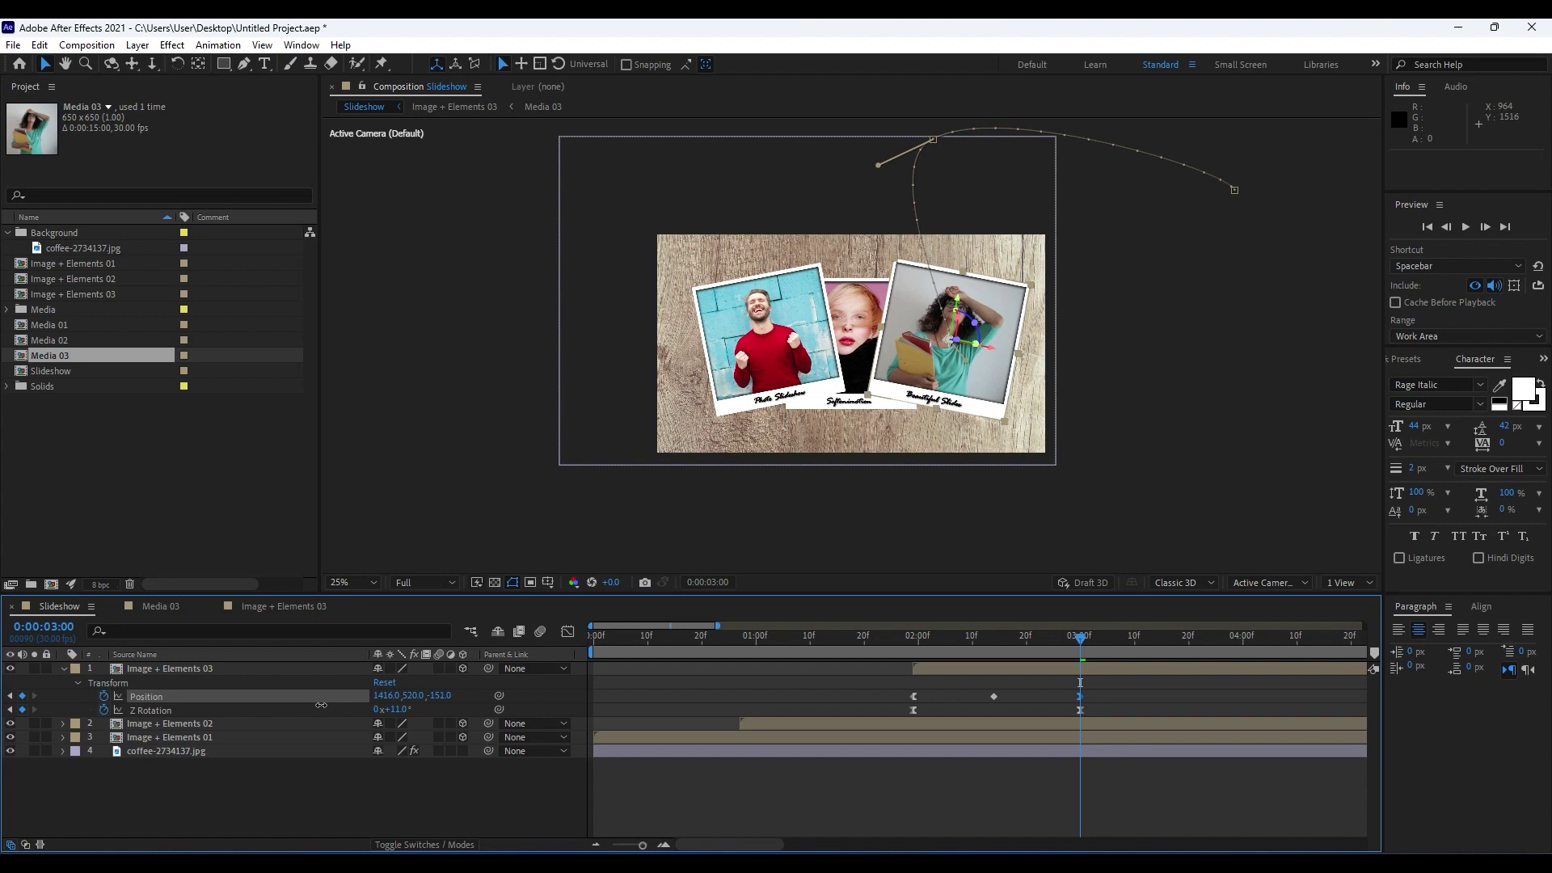
{"action": "left_click_drag", "start_coordinate": [885, 651], "coordinate": [1072, 658]}
{"action": "key", "text": "space"}
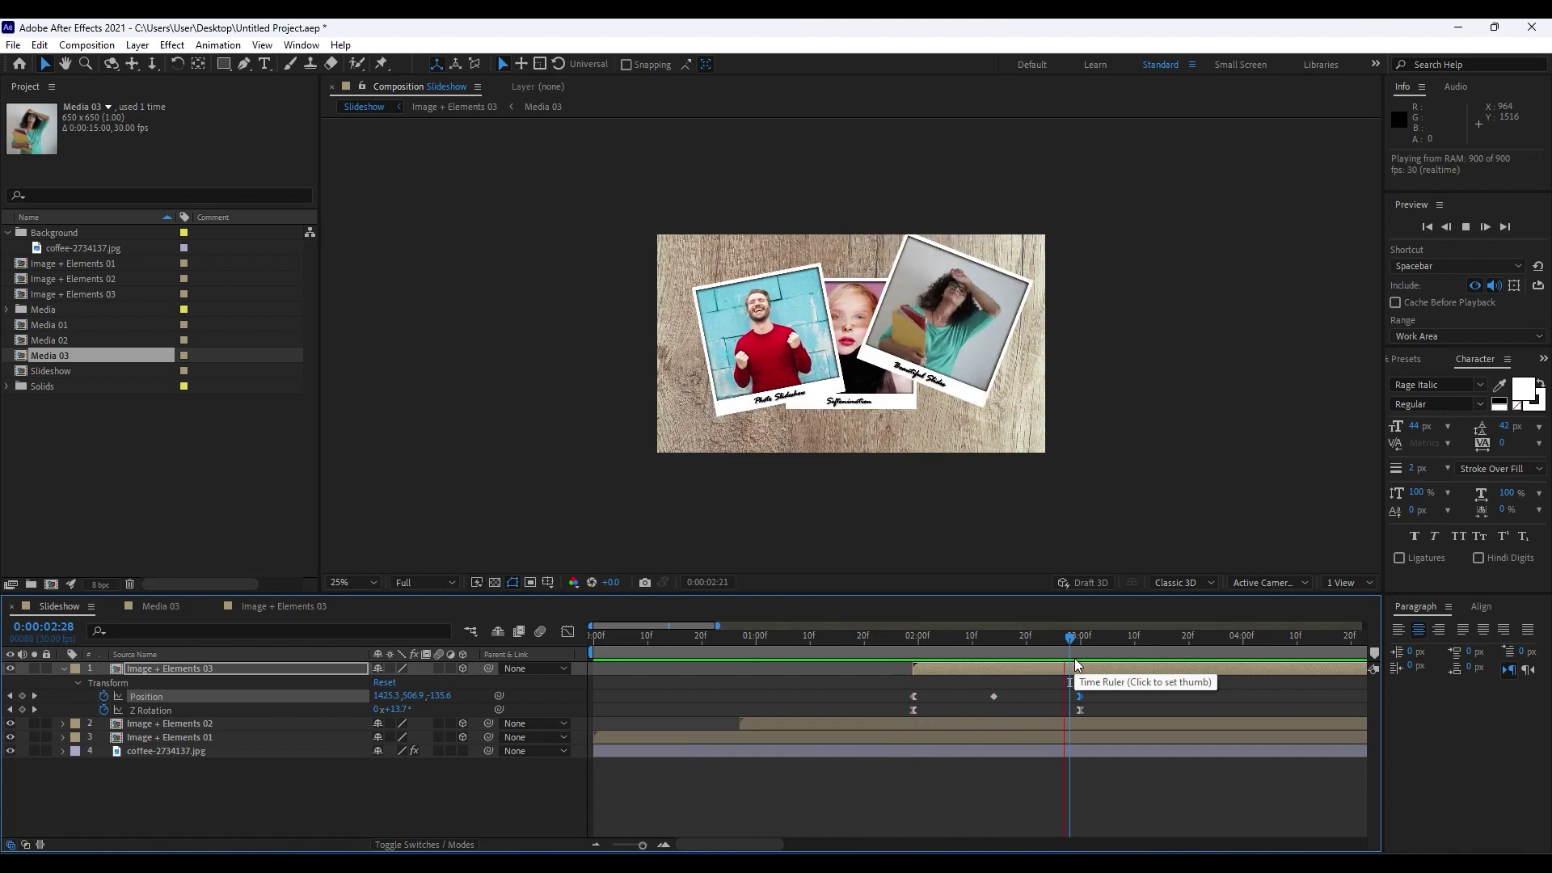
Try motion blur on the three Image + Elements layers from 0:00:02:20 and preview the slideshow.
{"action": "left_click", "coordinate": [1025, 638]}
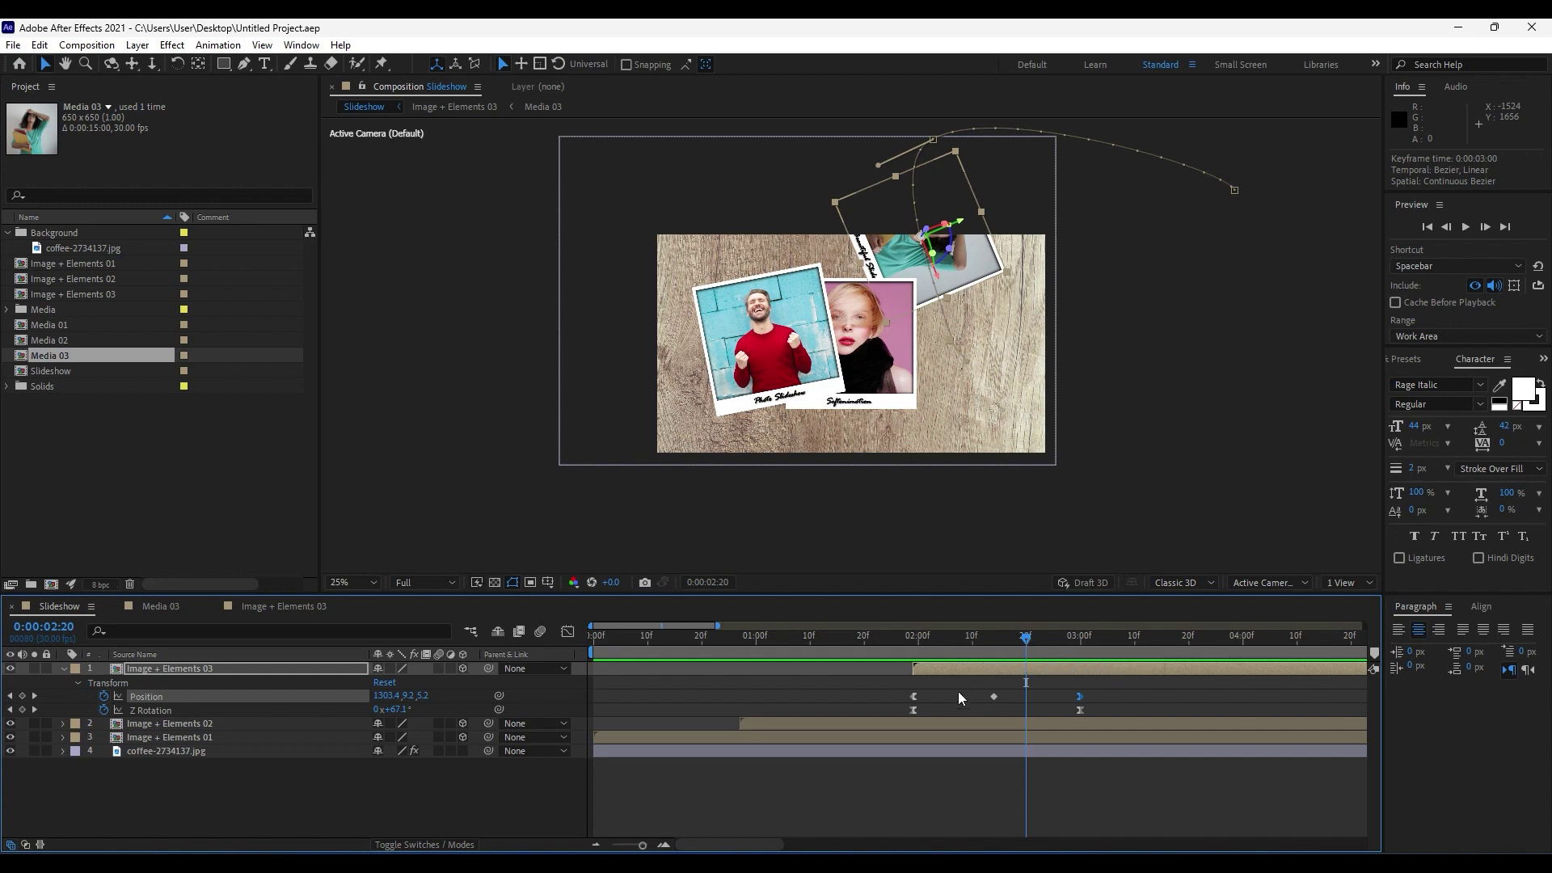
{"action": "left_click", "coordinate": [439, 668]}
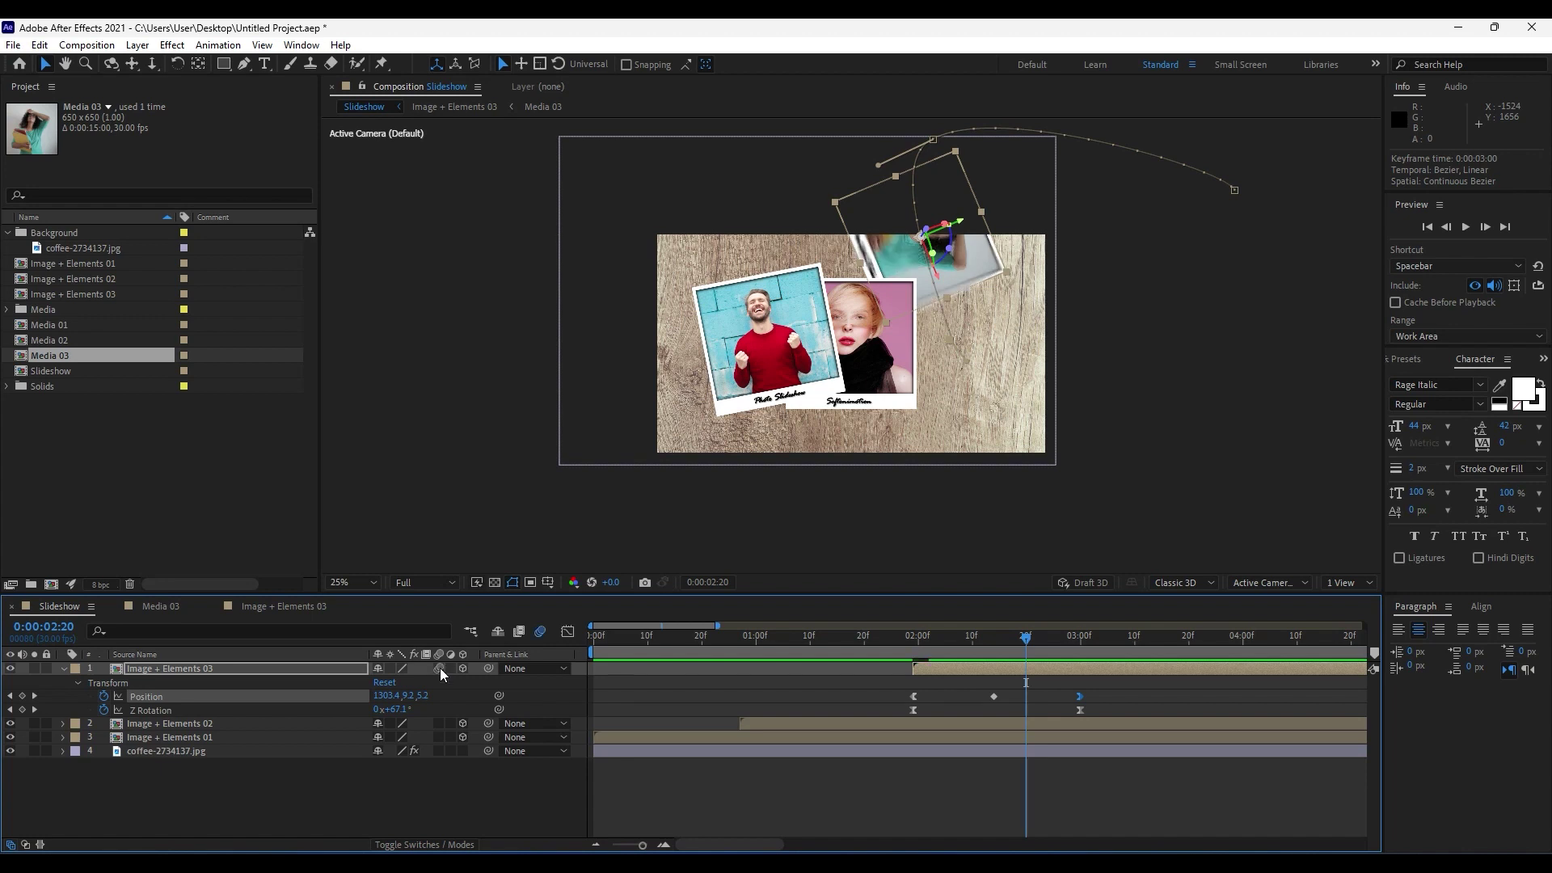
{"action": "left_click", "coordinate": [439, 724]}
{"action": "left_click", "coordinate": [439, 736]}
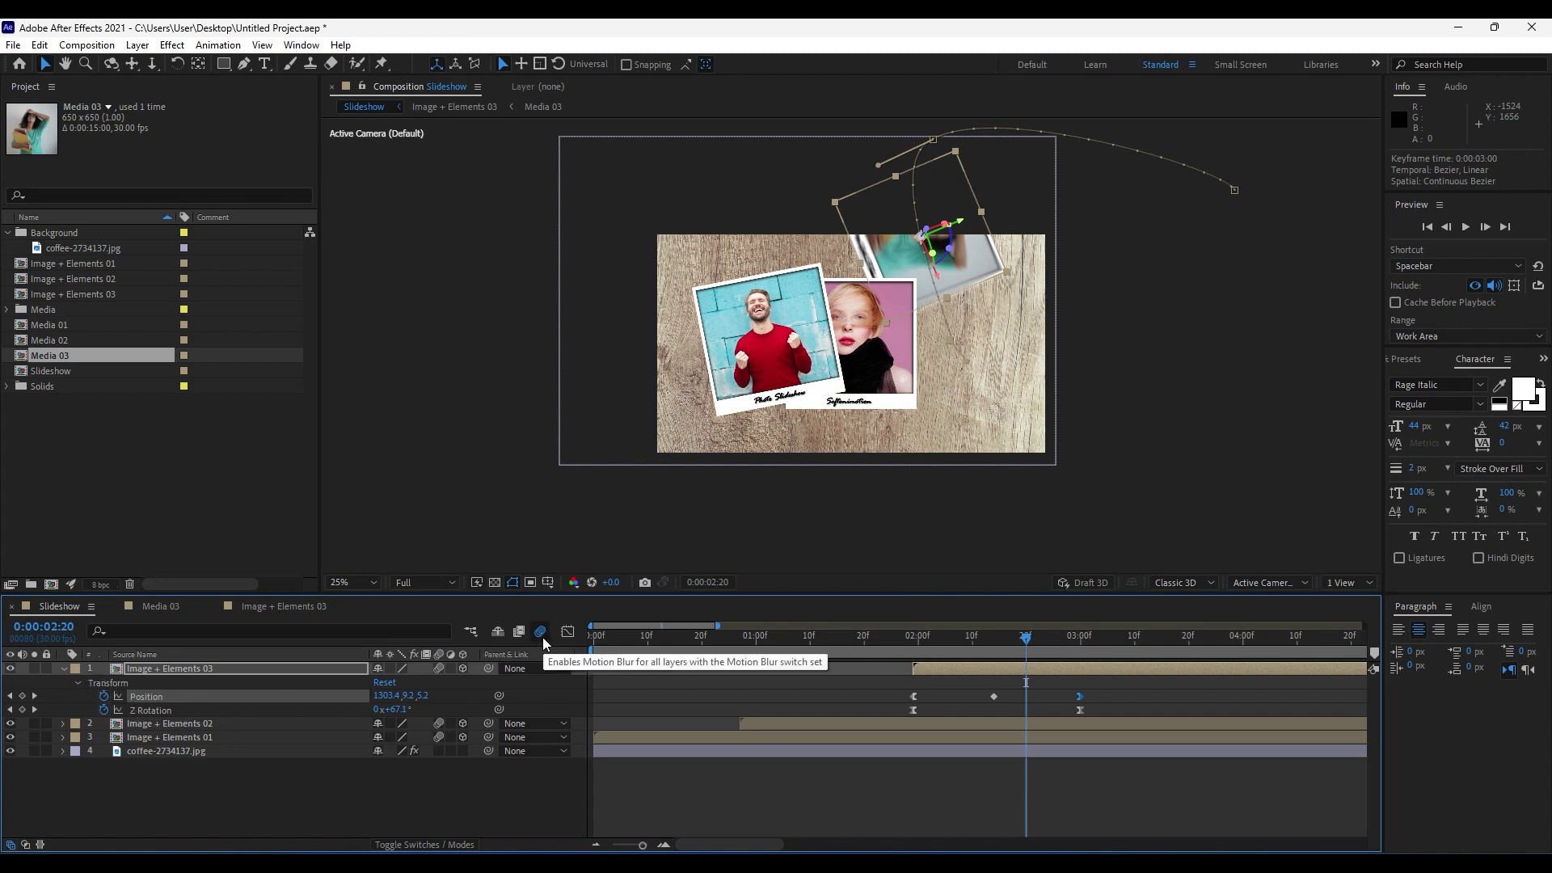
{"action": "key", "text": "space"}
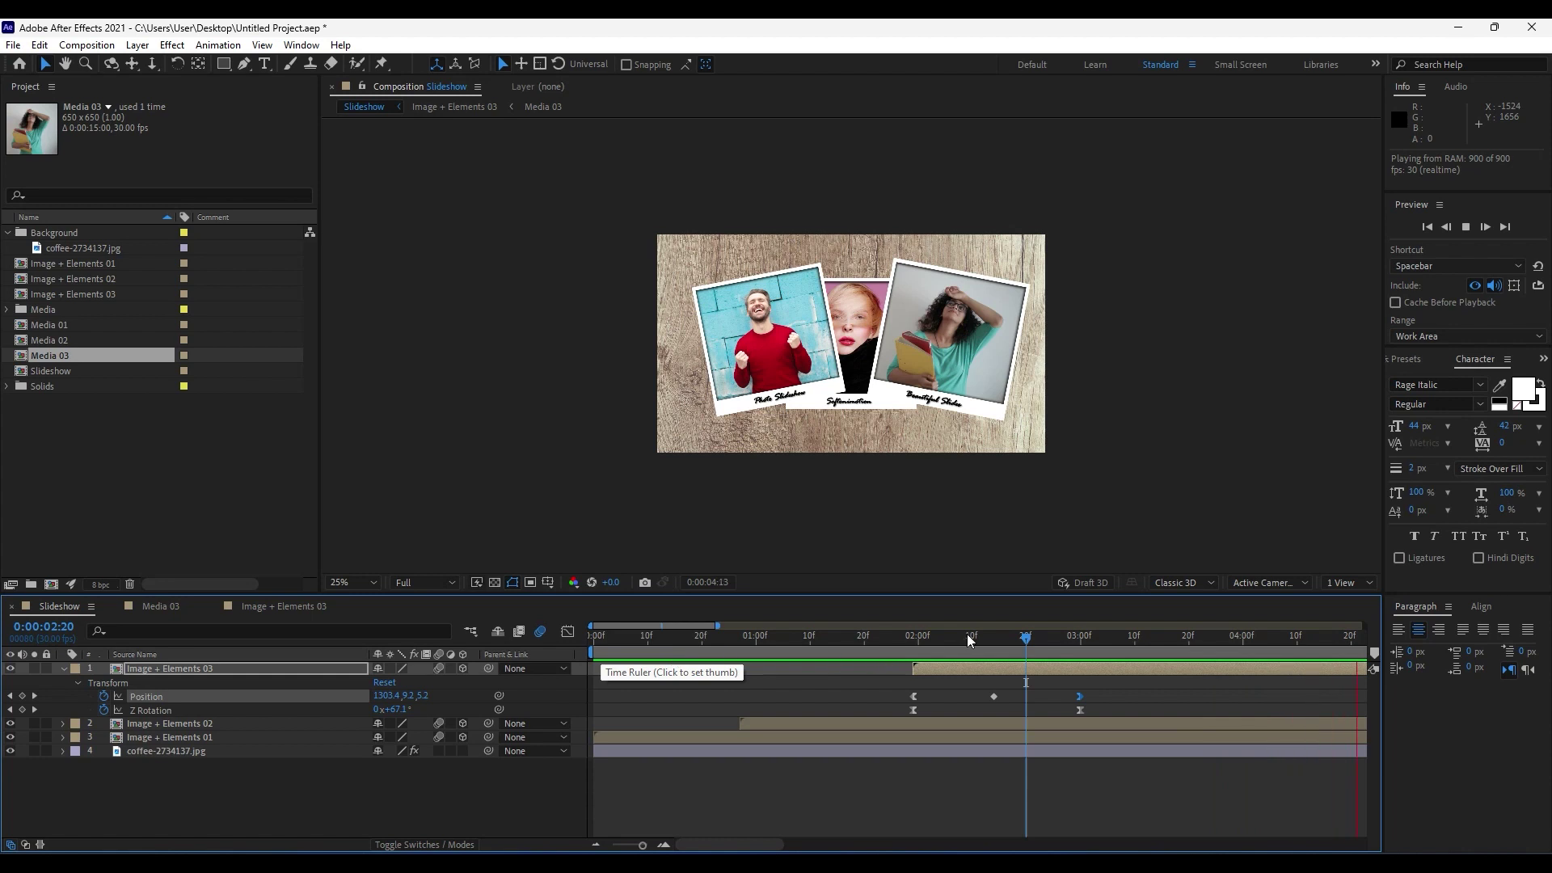
{"action": "left_click", "coordinate": [1023, 643]}
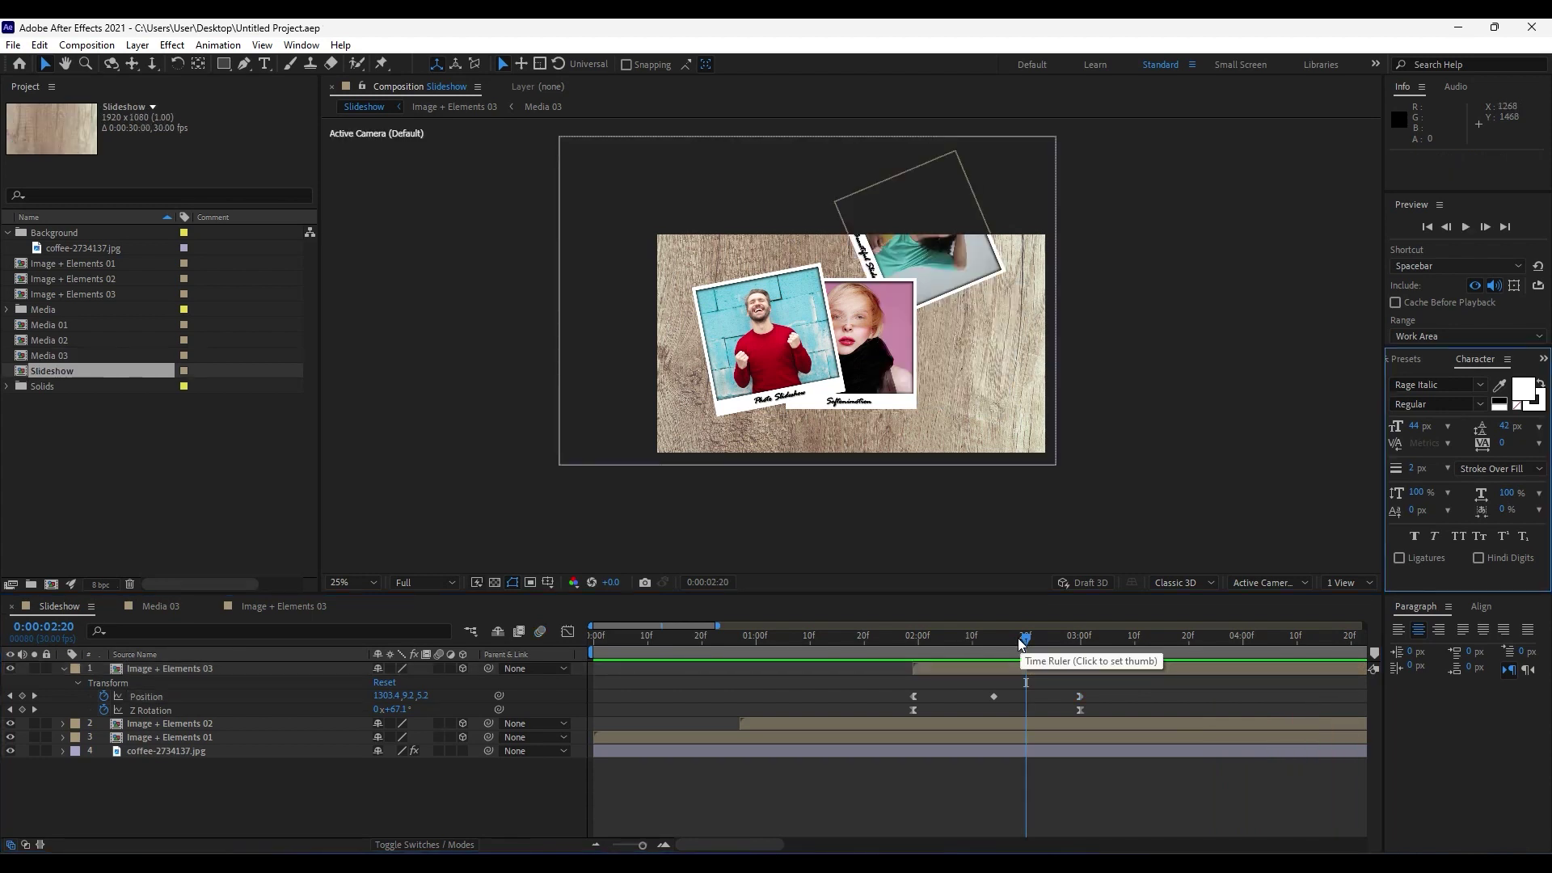
Add a new adjustment layer above all layers of the Slideshow composition and rename it Vignette.
{"action": "left_click", "coordinate": [478, 837]}
{"action": "right_click", "coordinate": [207, 805]}
{"action": "mouse_move", "coordinate": [288, 602]}
{"action": "left_click", "coordinate": [186, 666]}
{"action": "key", "text": "Return"}
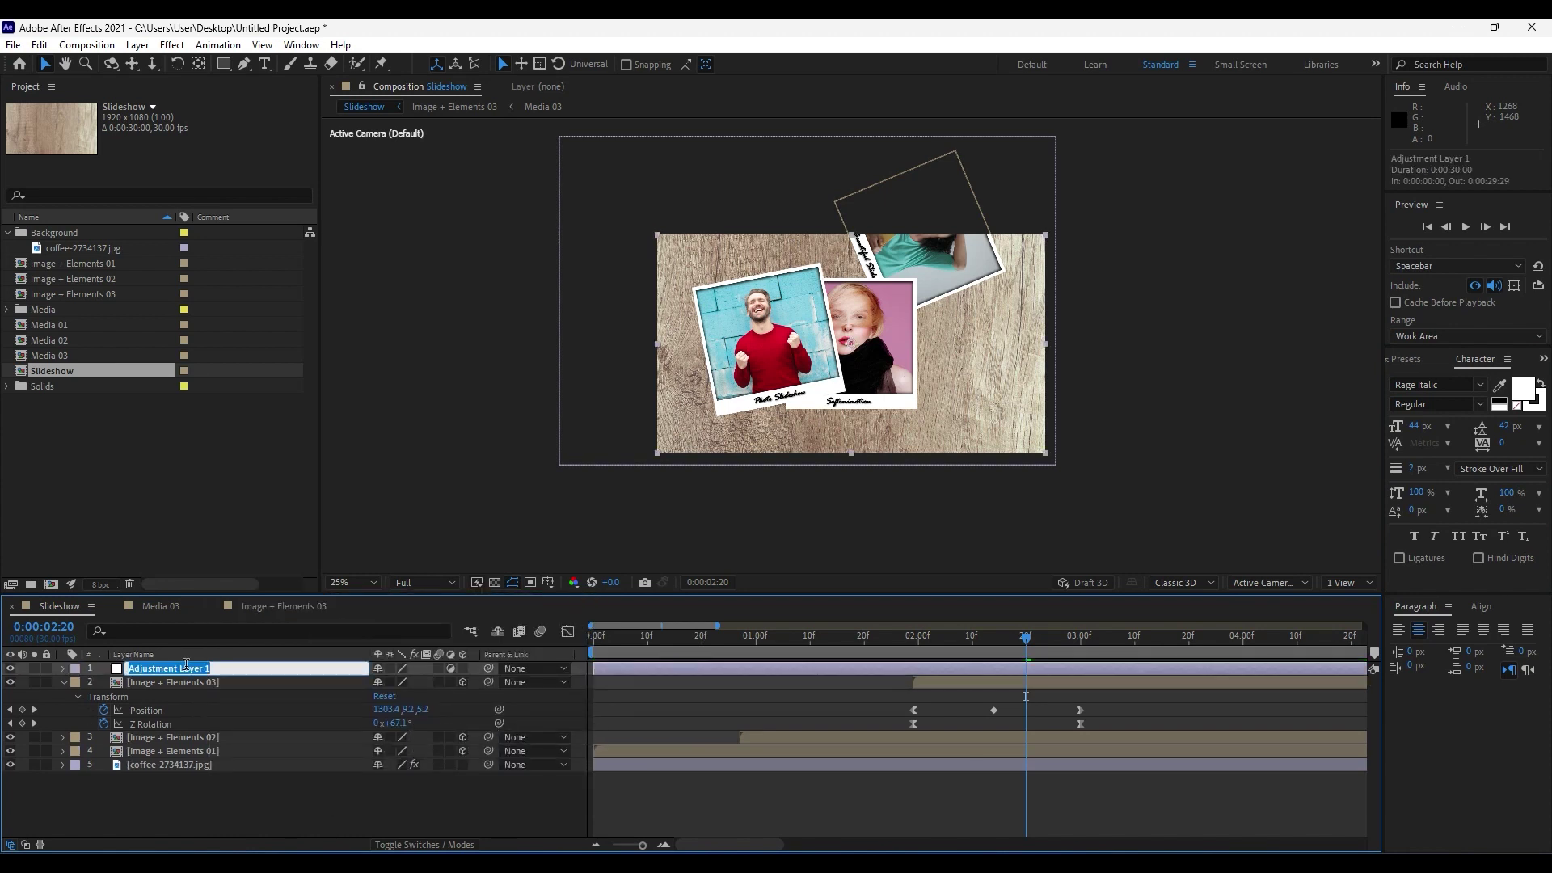
{"action": "type", "text": "Vignette"}
{"action": "left_click", "coordinate": [191, 819]}
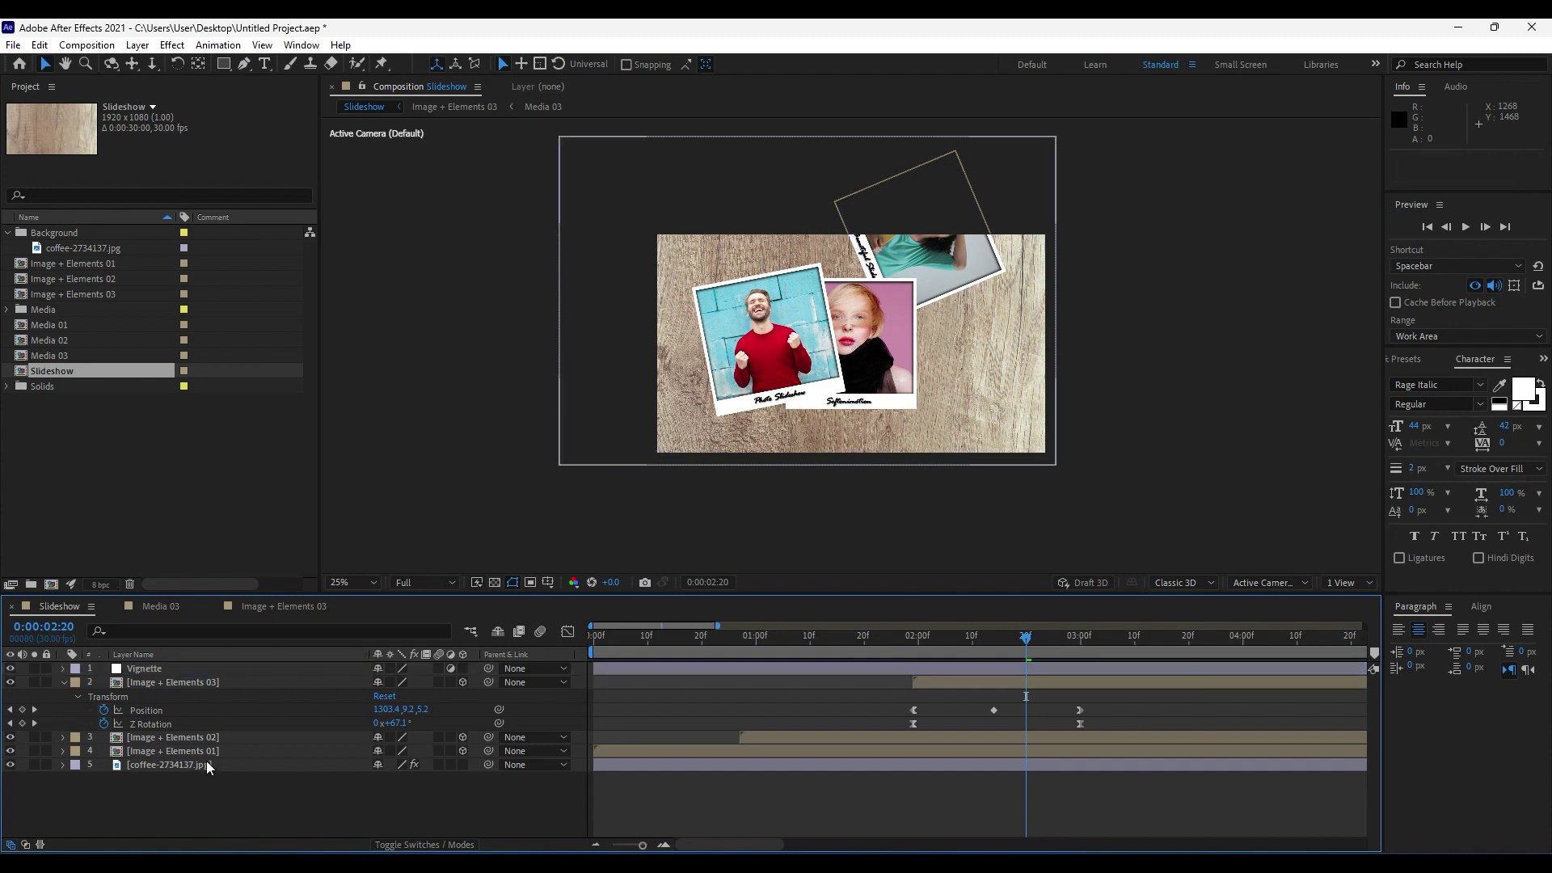
Find the CC Vignette effect, apply it to the Vignette layer and set its Amount to 240.
{"action": "left_click", "coordinate": [1408, 359]}
{"action": "left_click", "coordinate": [1448, 380]}
{"action": "type", "text": "cc vigne"}
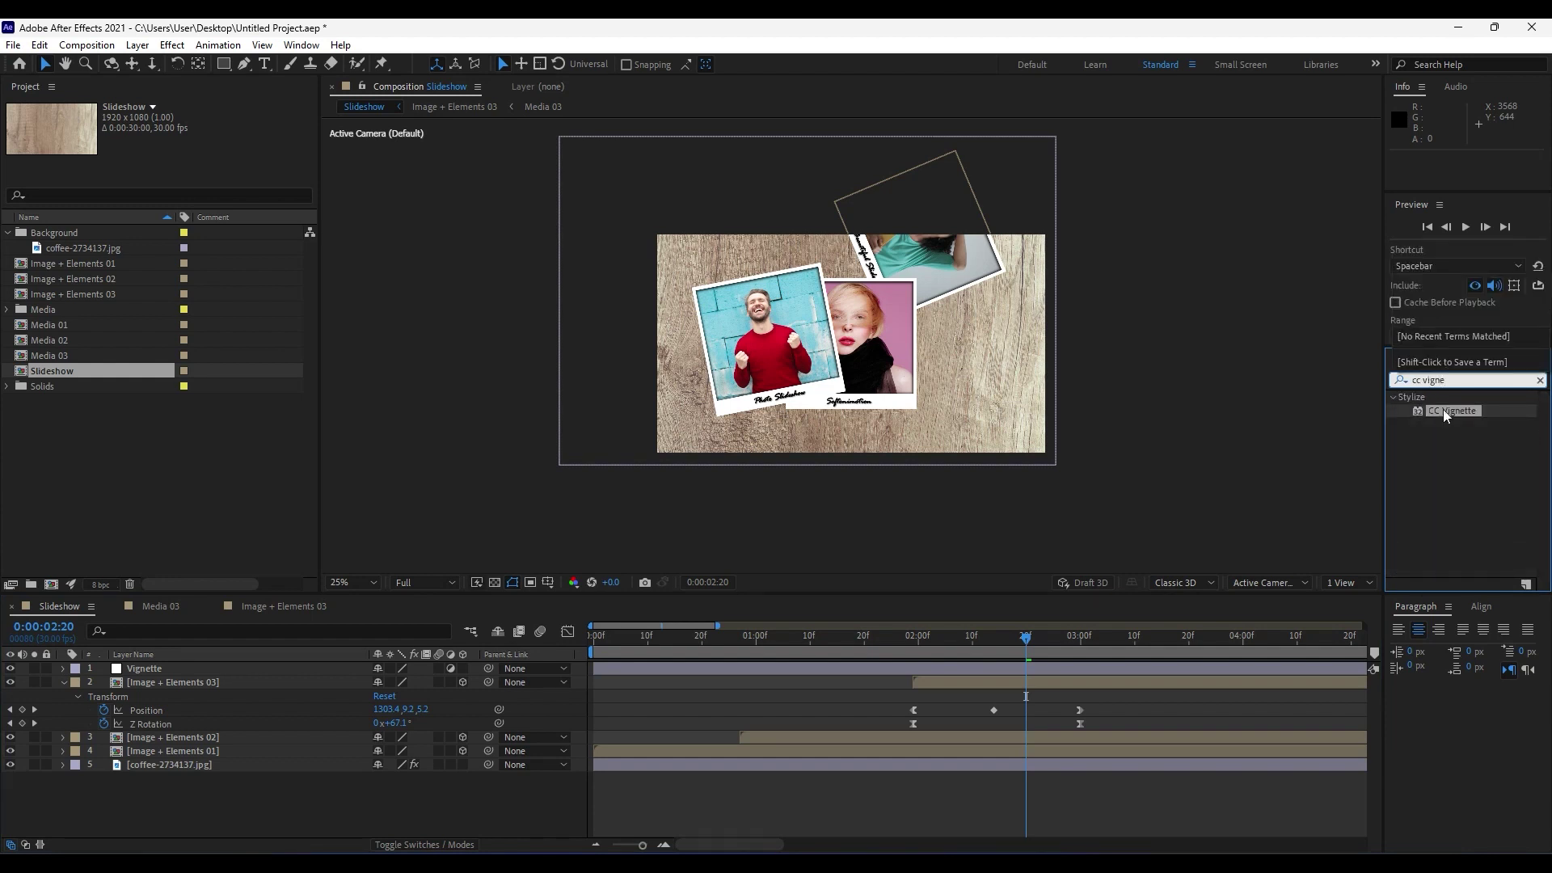
{"action": "left_click_drag", "start_coordinate": [1444, 410], "coordinate": [173, 669]}
{"action": "left_click", "coordinate": [184, 134]}
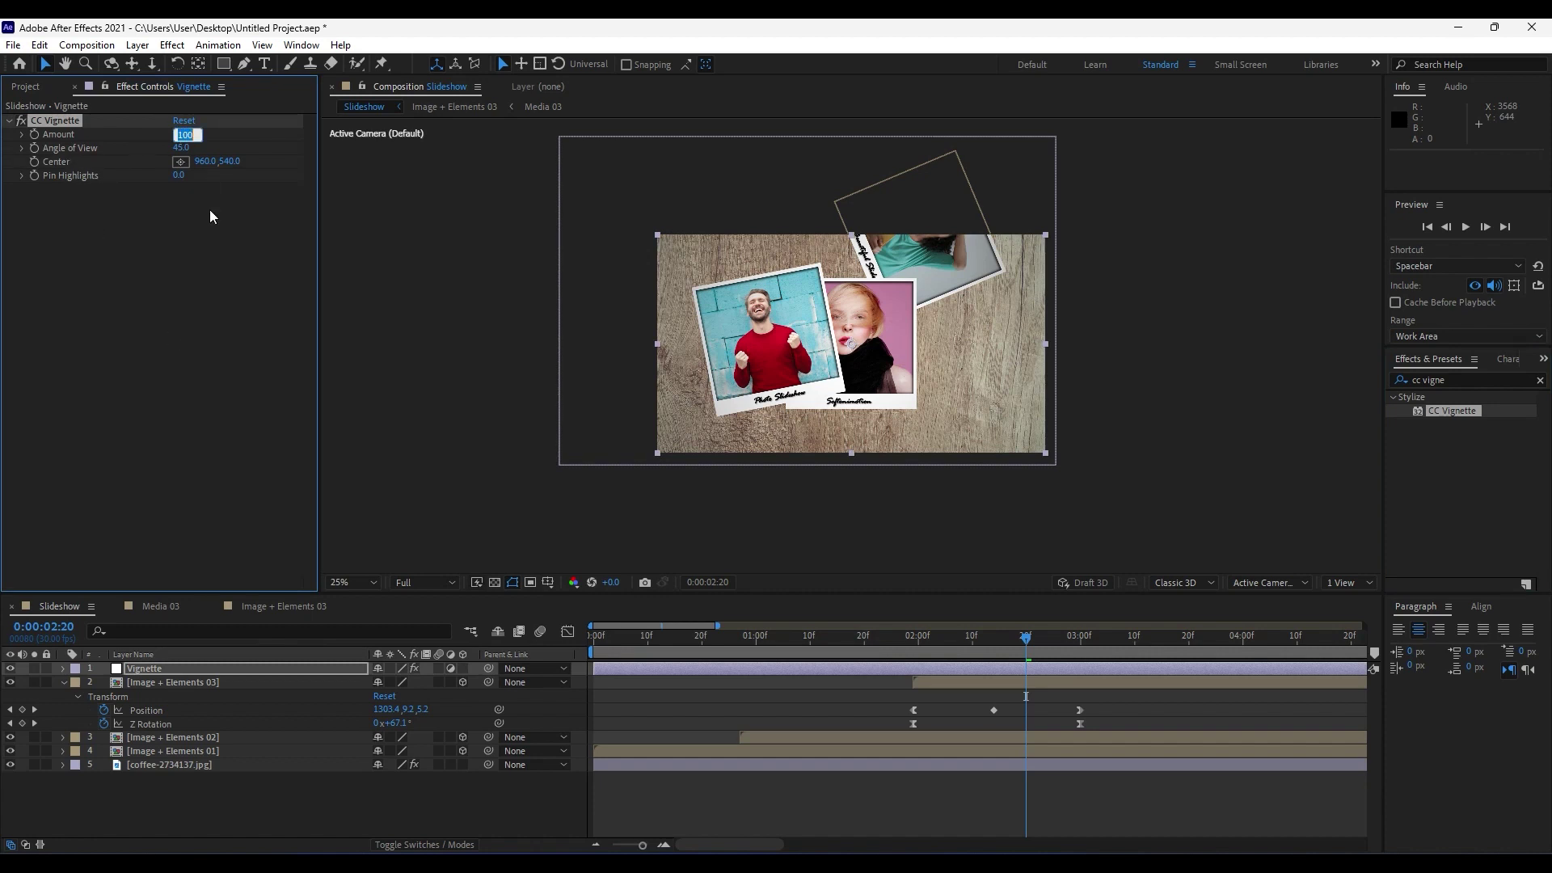
{"action": "type", "text": "240"}
{"action": "key", "text": "Return"}
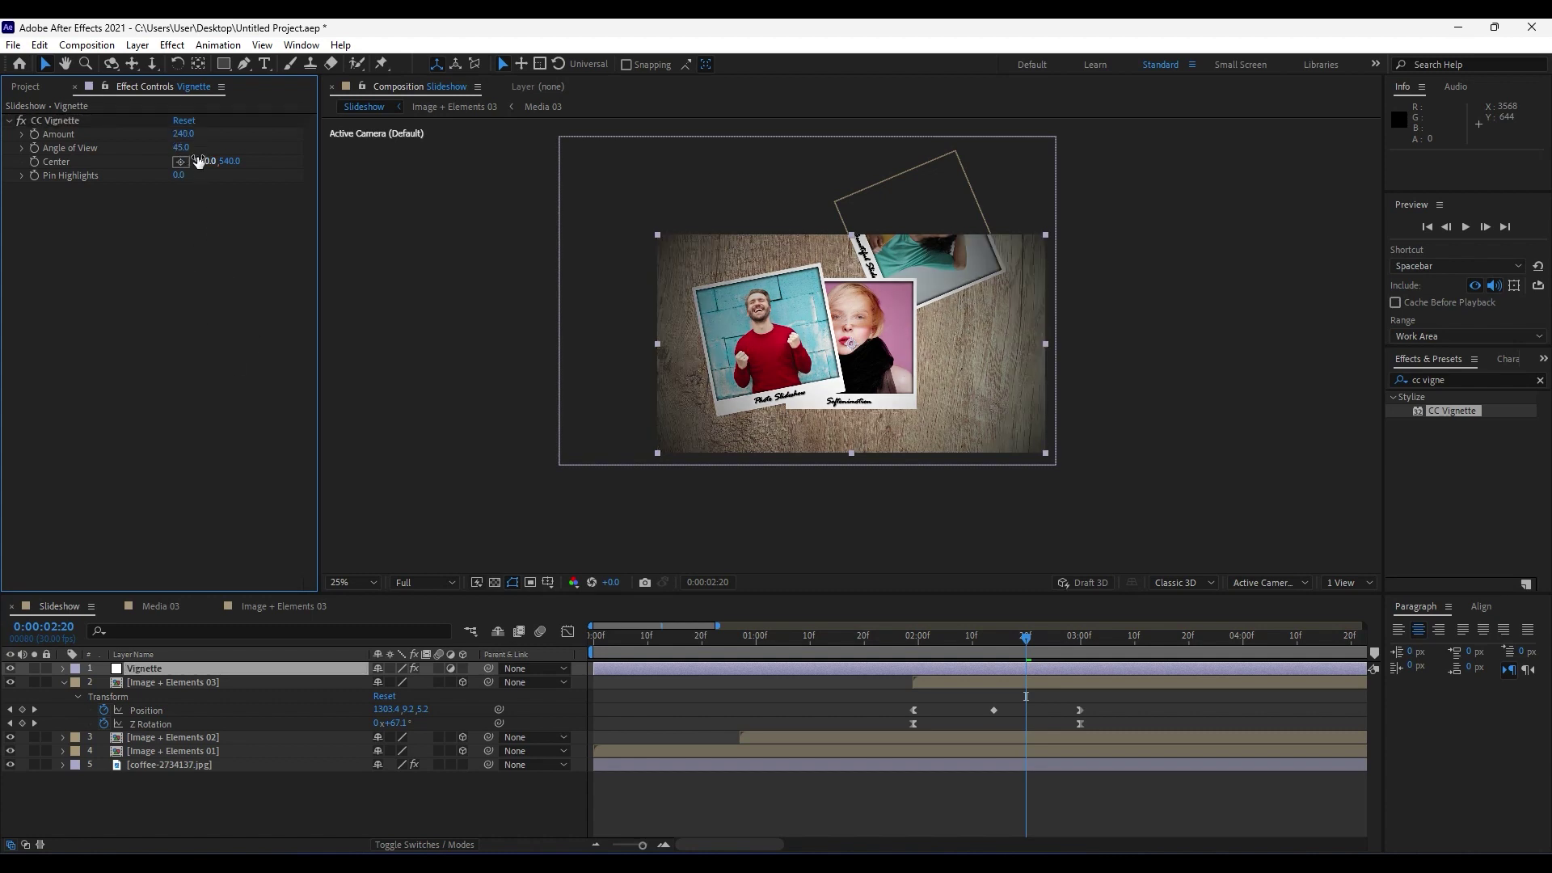
Try a slightly lower Angle of View of about 43.5 for CC Vignette, then restore it to 45.
{"action": "mouse_move", "coordinate": [181, 148]}
{"action": "left_mouse_down"}
{"action": "mouse_move", "coordinate": [207, 150]}
{"action": "mouse_move", "coordinate": [144, 150]}
{"action": "mouse_move", "coordinate": [173, 155]}
{"action": "left_mouse_up"}
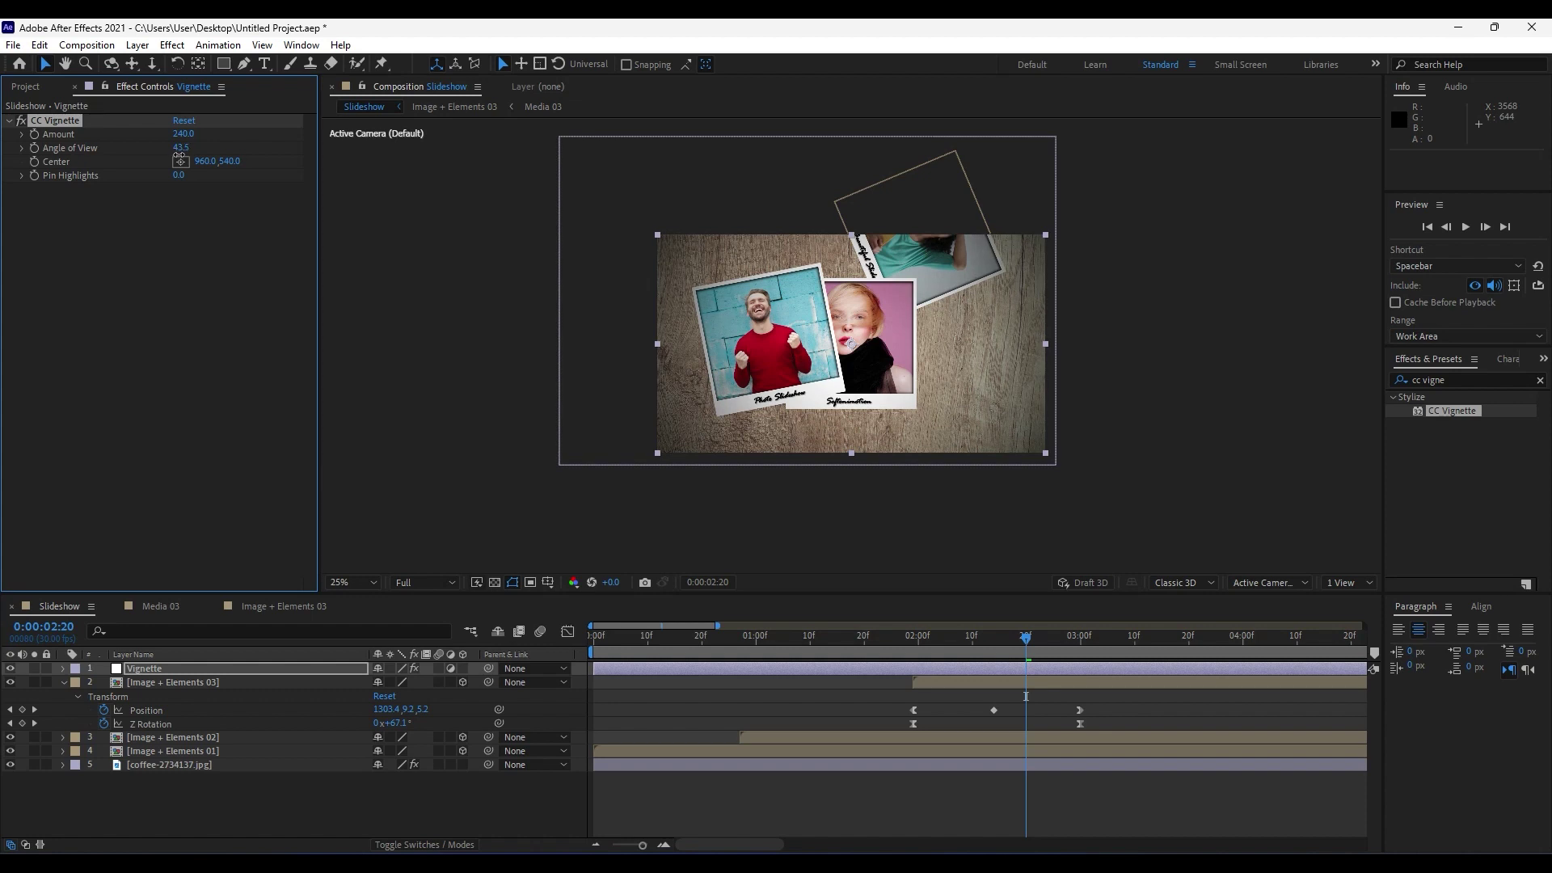
{"action": "left_click", "coordinate": [179, 149]}
{"action": "type", "text": "45"}
{"action": "left_click", "coordinate": [192, 289]}
Compare the slideshow frame with the CC Vignette effect switched off and on.
{"action": "key", "text": "period"}
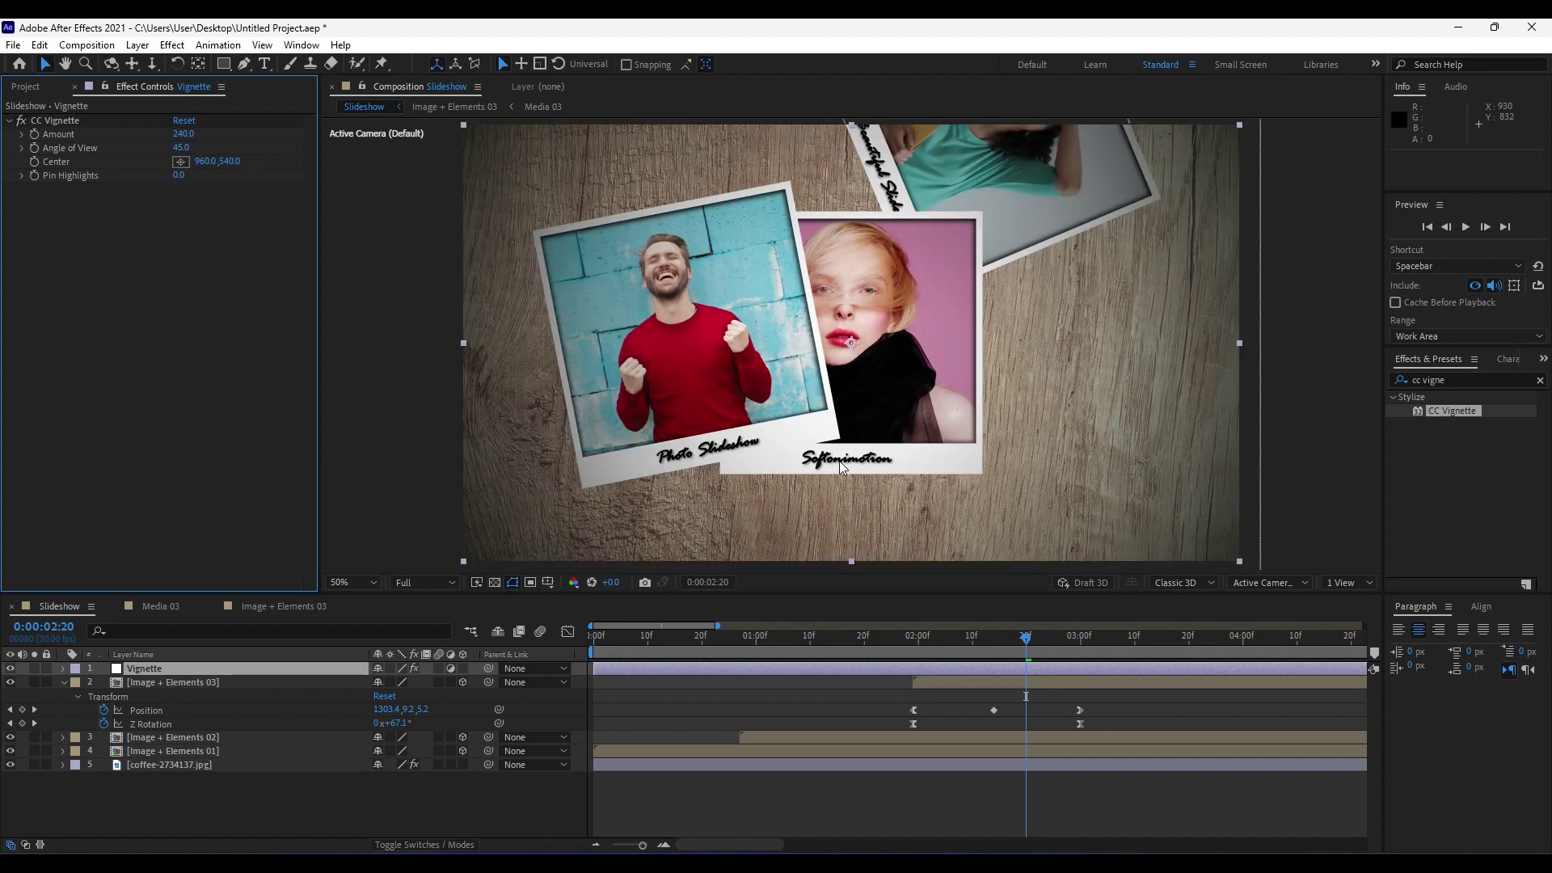
{"action": "left_click", "coordinate": [21, 121]}
{"action": "left_click", "coordinate": [21, 121]}
{"action": "left_click", "coordinate": [21, 121]}
{"action": "left_click", "coordinate": [21, 121]}
{"action": "left_click", "coordinate": [21, 121]}
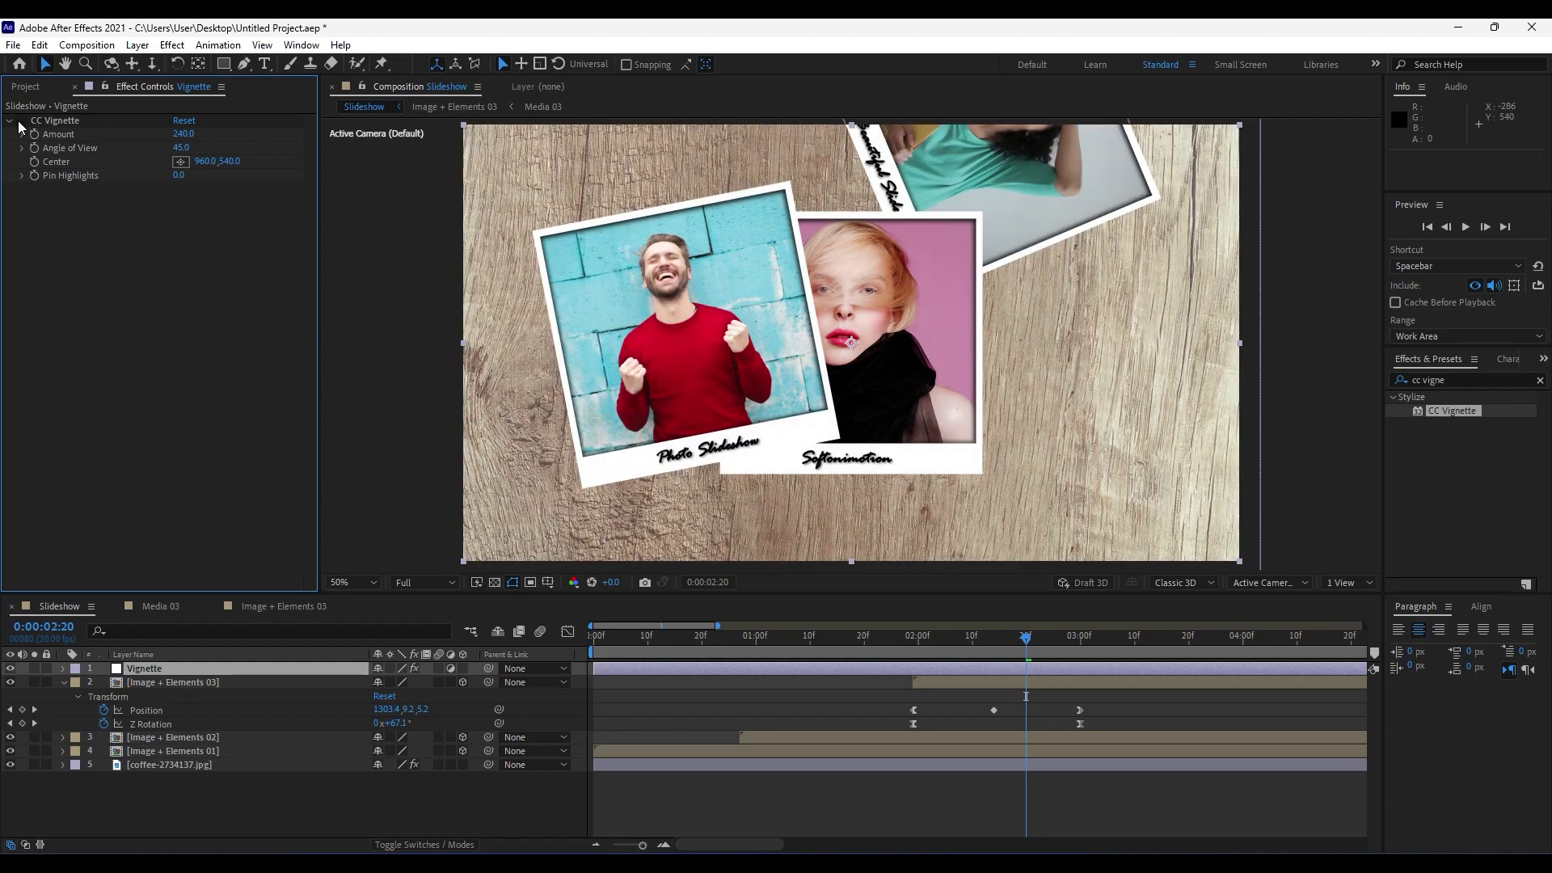
{"action": "left_click", "coordinate": [21, 121]}
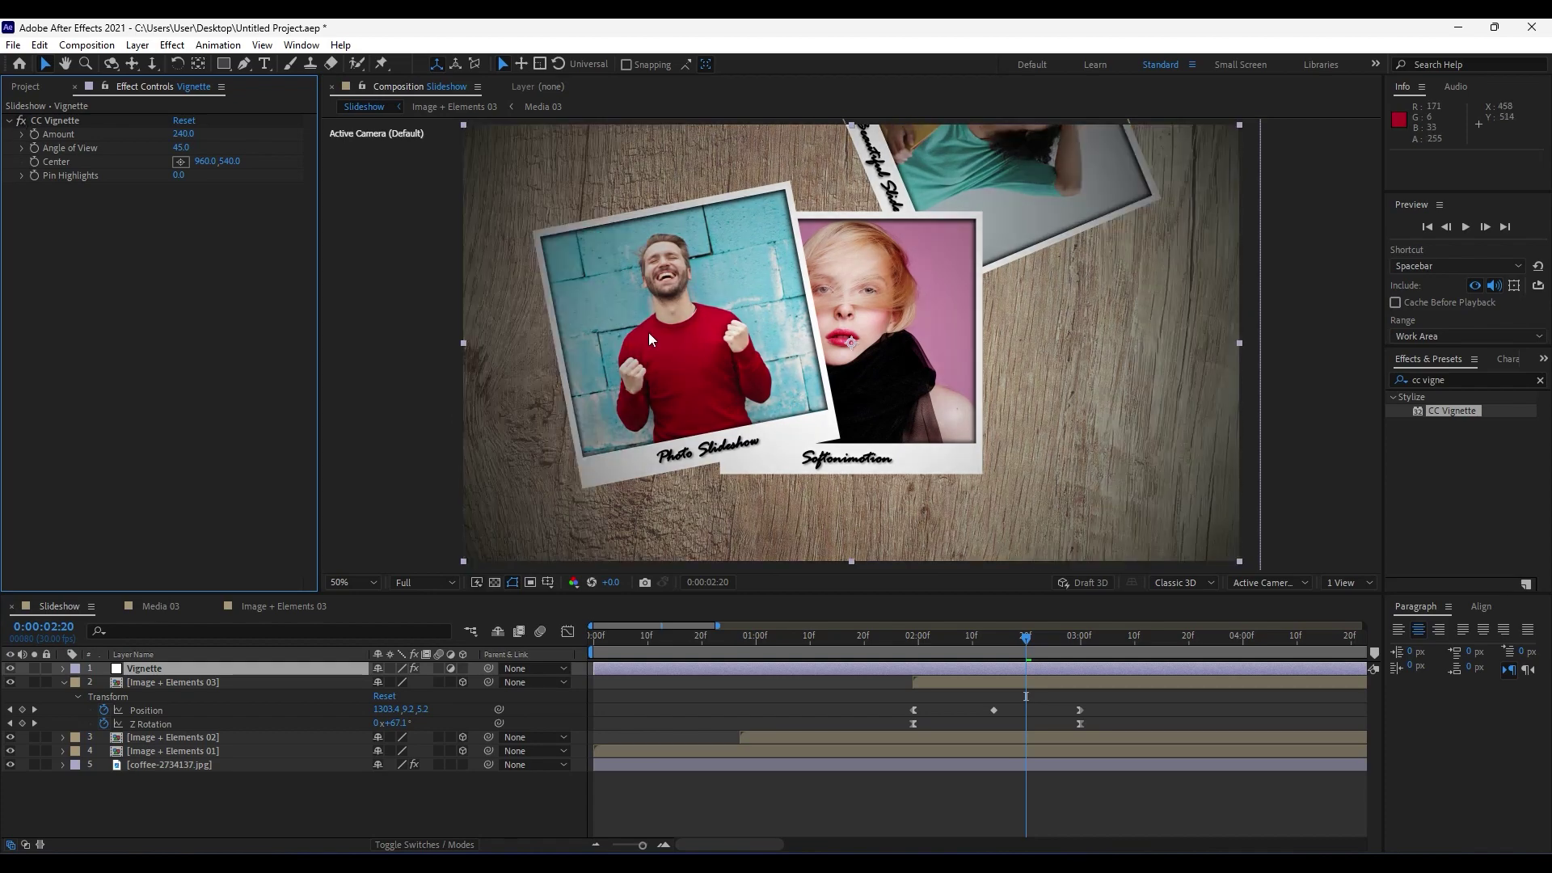
Collapse the Image + Elements 03 layer's properties and scrub the slideshow to 0:00:03:04 to review the vignetted animation.
{"action": "key", "text": "comma"}
{"action": "left_click", "coordinate": [62, 683]}
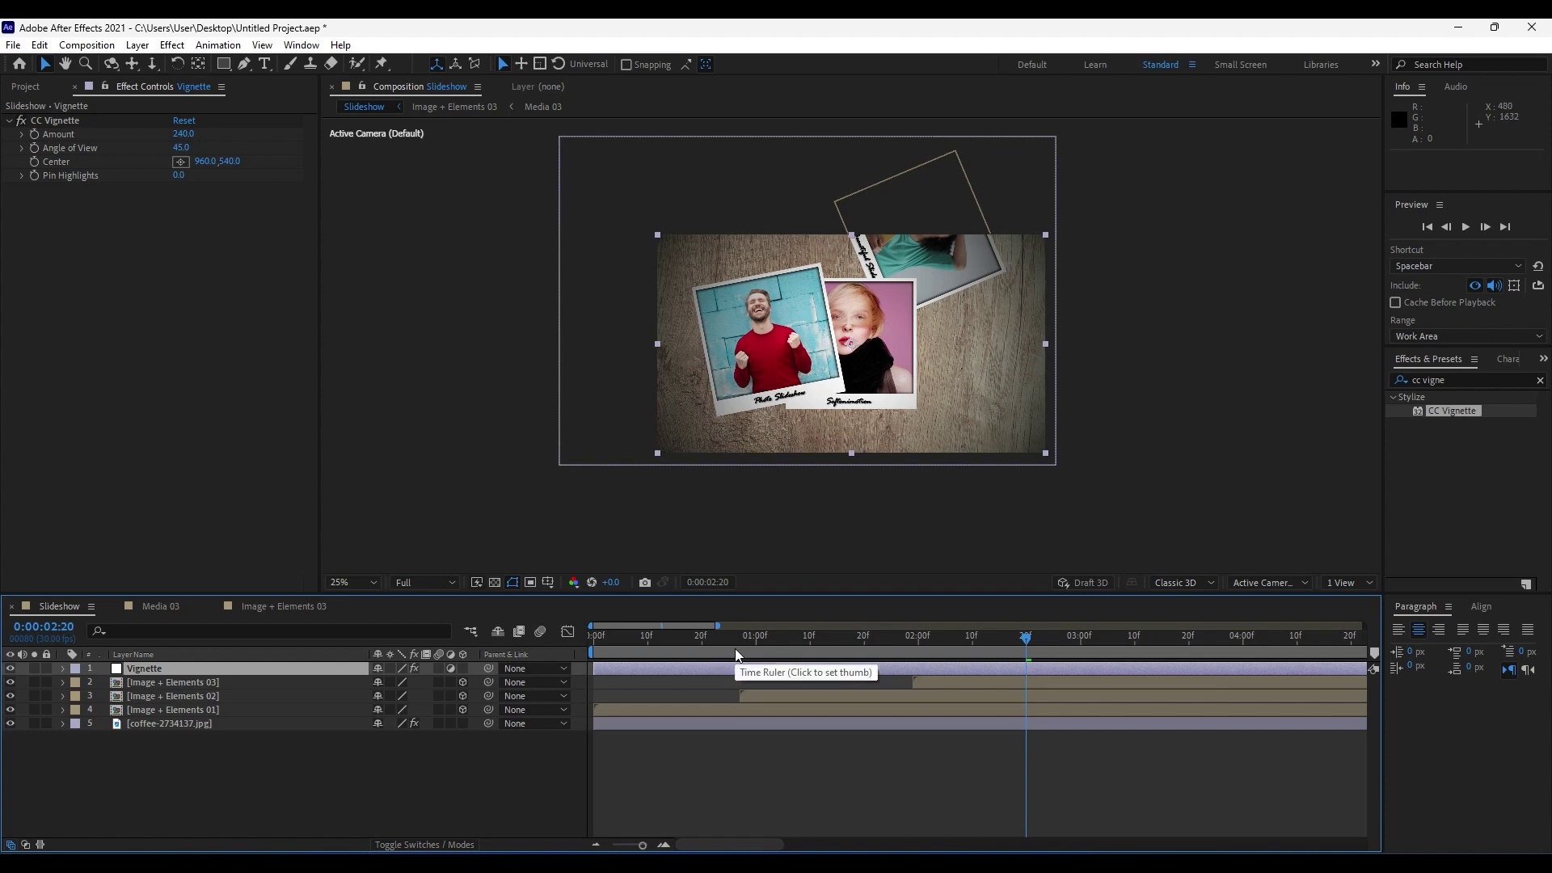
{"action": "left_click_drag", "start_coordinate": [741, 645], "coordinate": [1101, 653]}
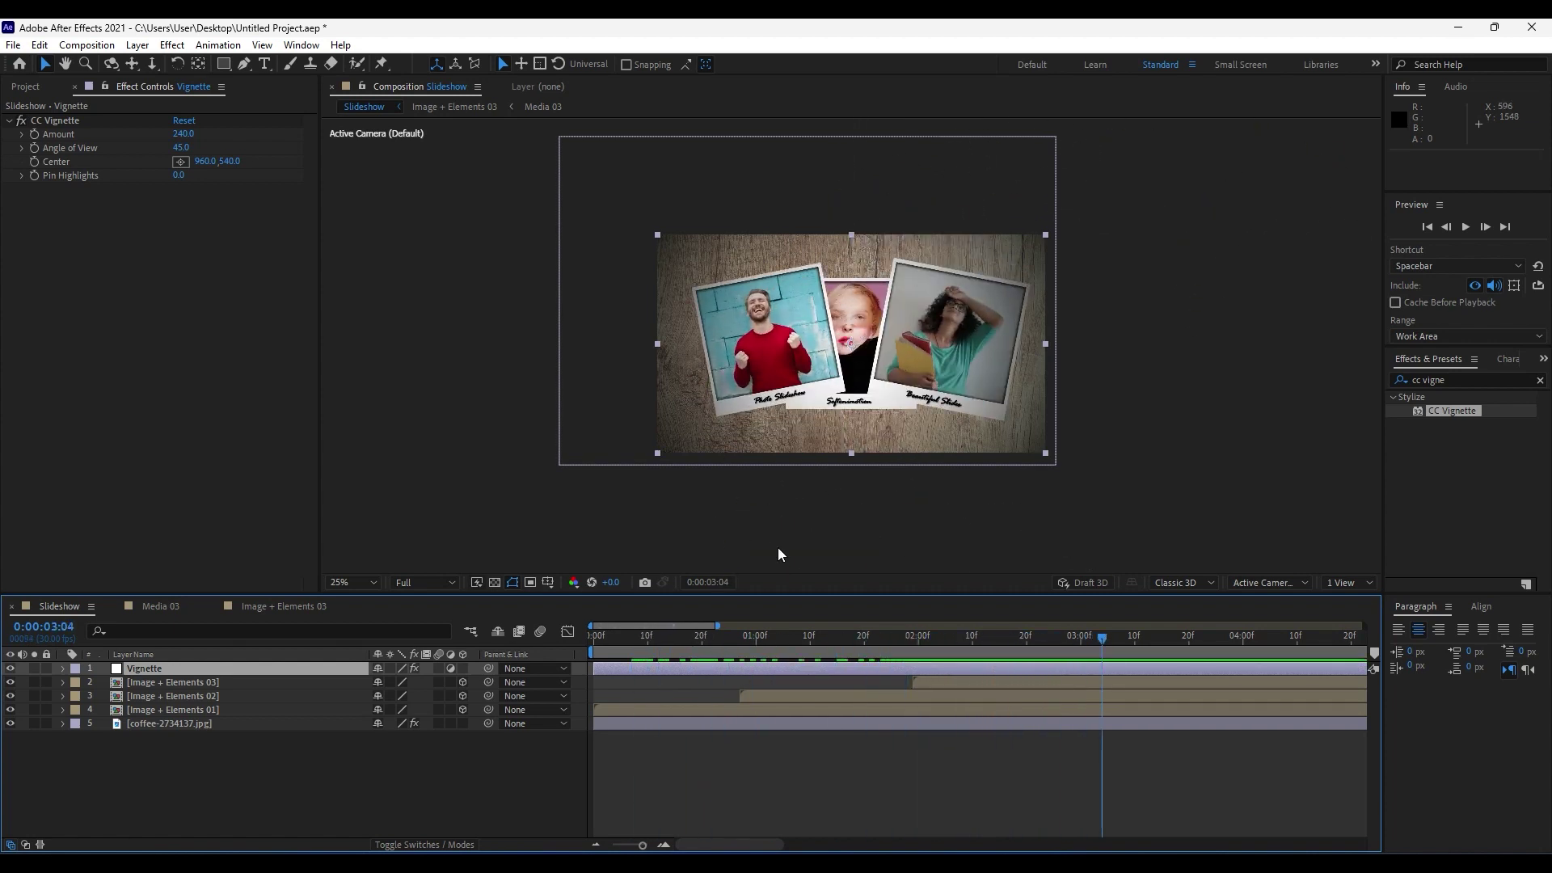